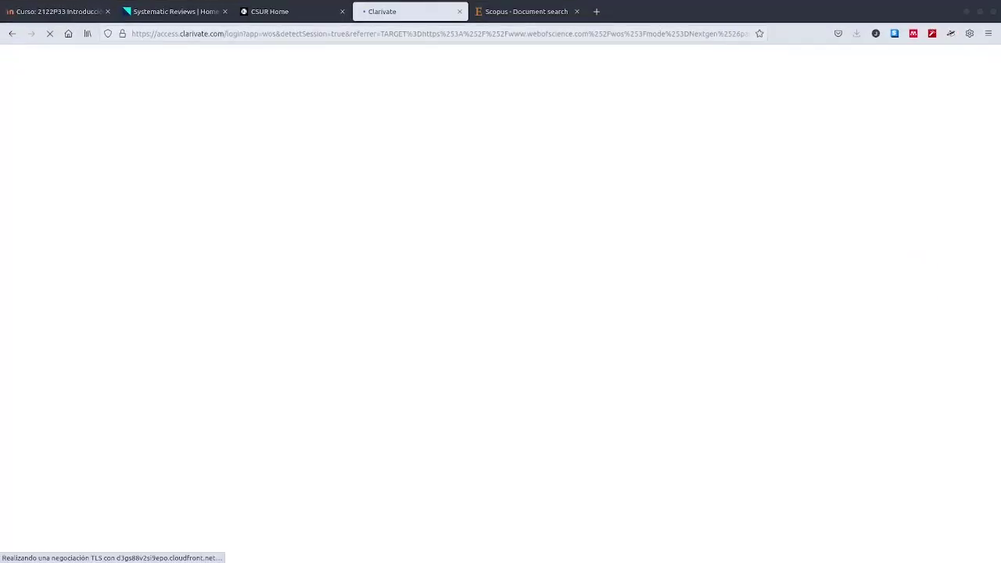
click(540, 12)
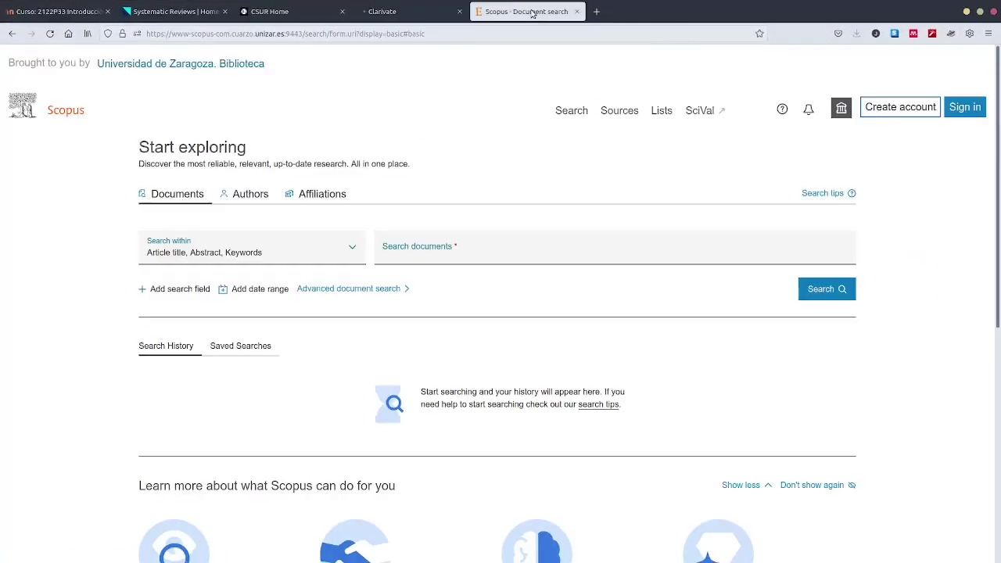
click(399, 13)
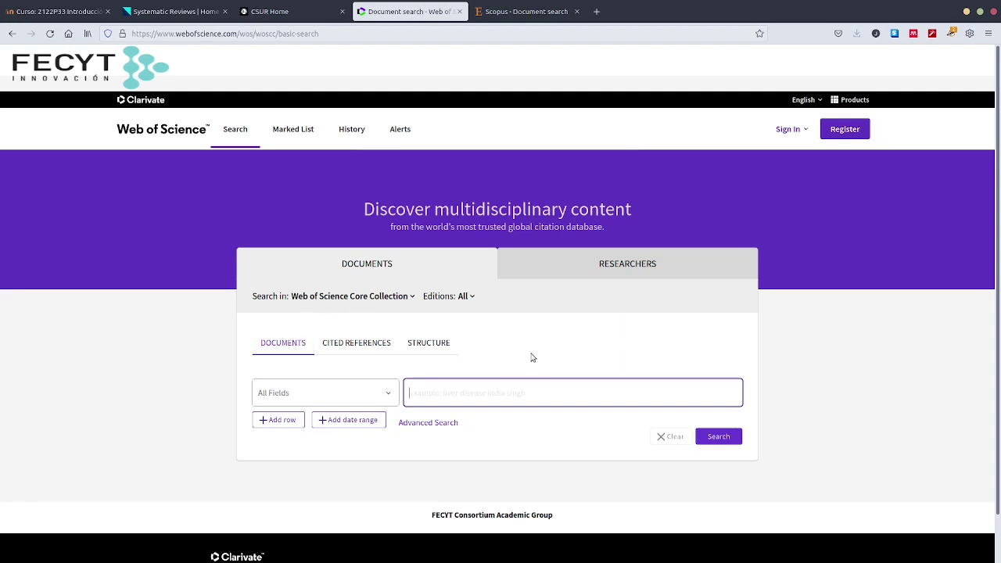
scroll(500, 349, down, 1)
scroll(500, 318, up, 1)
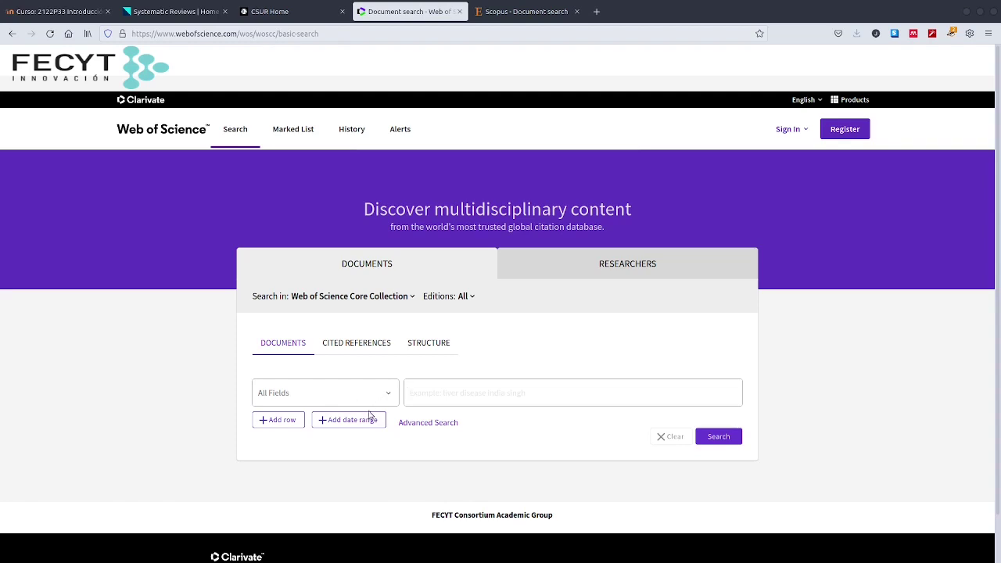
Search the Web of Science Core Collection documents by Topic for "literature review"
click(388, 395)
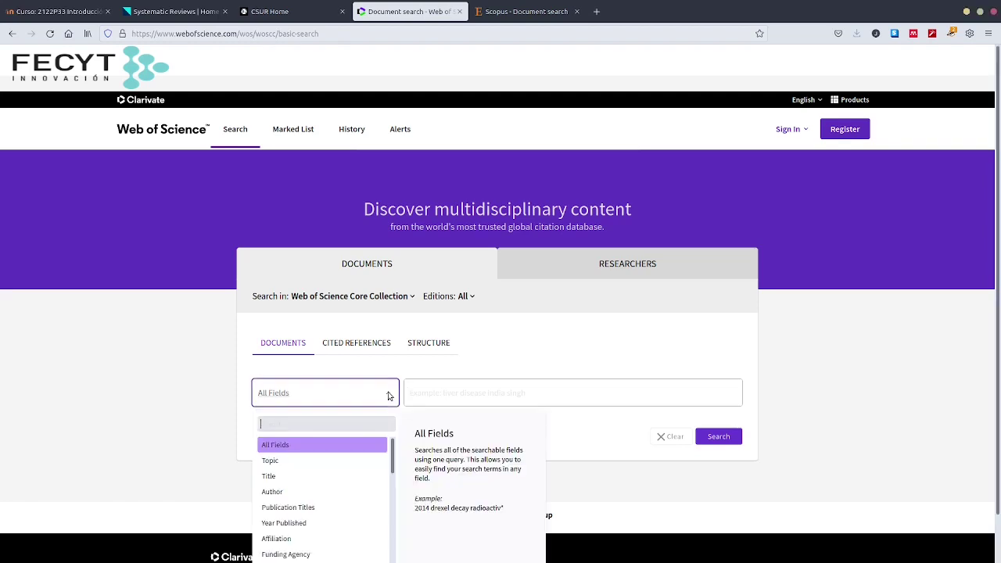
scroll(793, 391, down, 1)
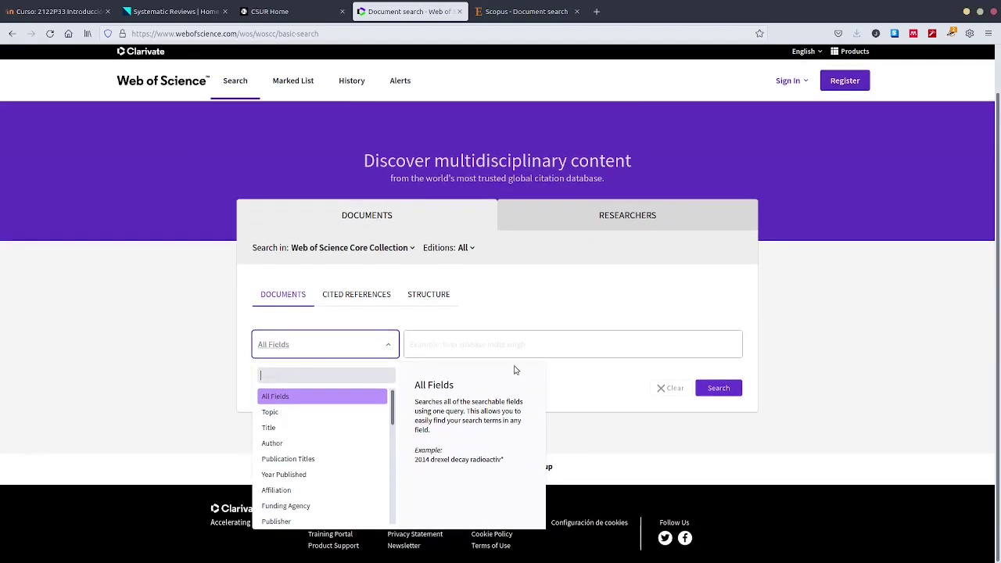
click(327, 414)
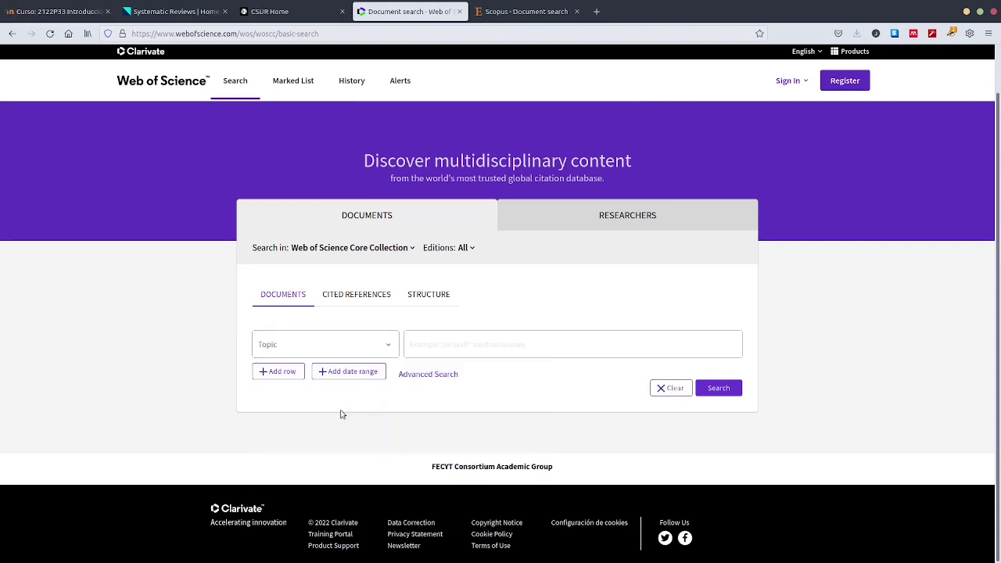
click(474, 344)
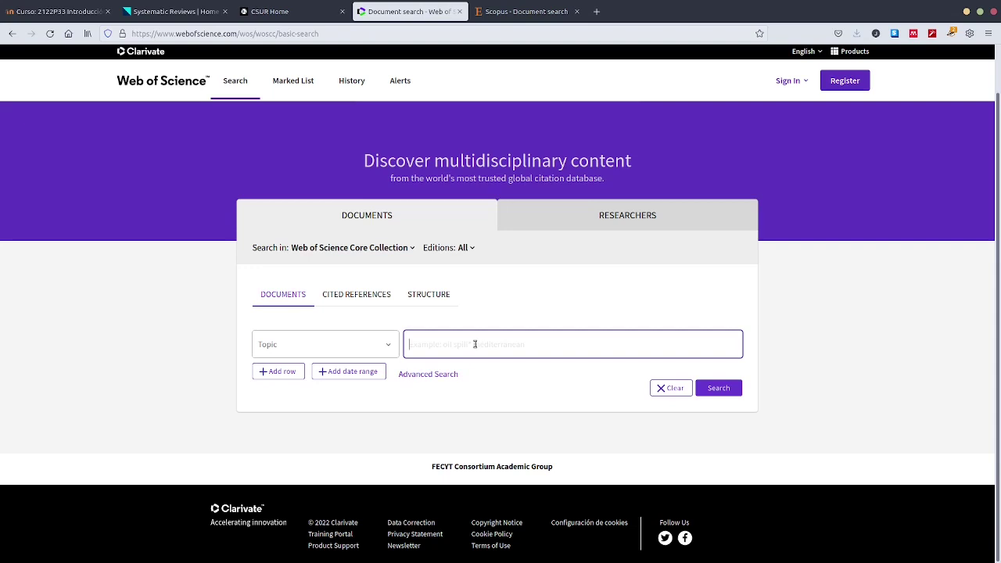
text(literature review)
key(Return)
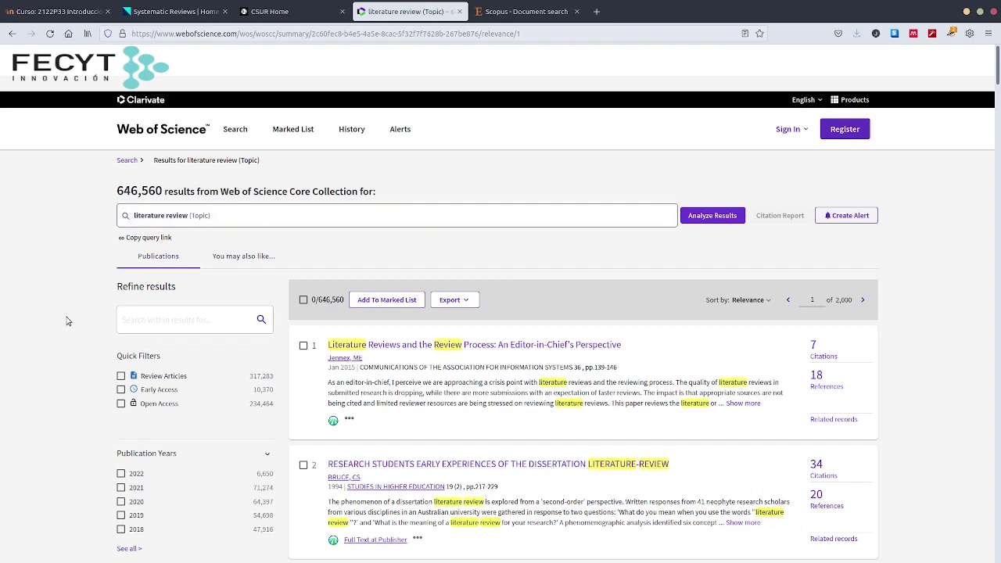
Look over the results and their filters, and refine the list to Review Articles only
scroll(78, 370, down, 4)
scroll(76, 370, up, 4)
scroll(87, 309, down, 4)
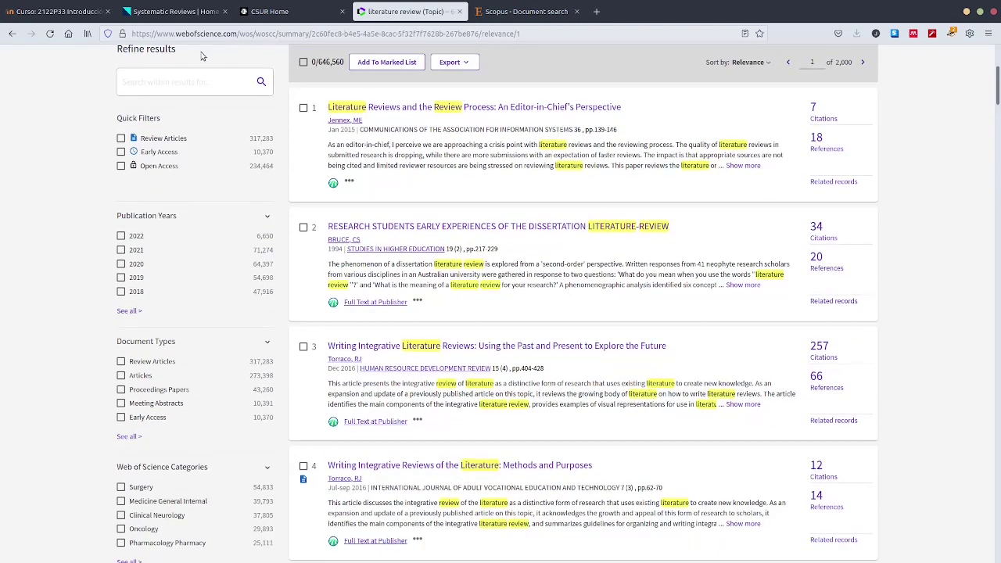
scroll(183, 130, up, 4)
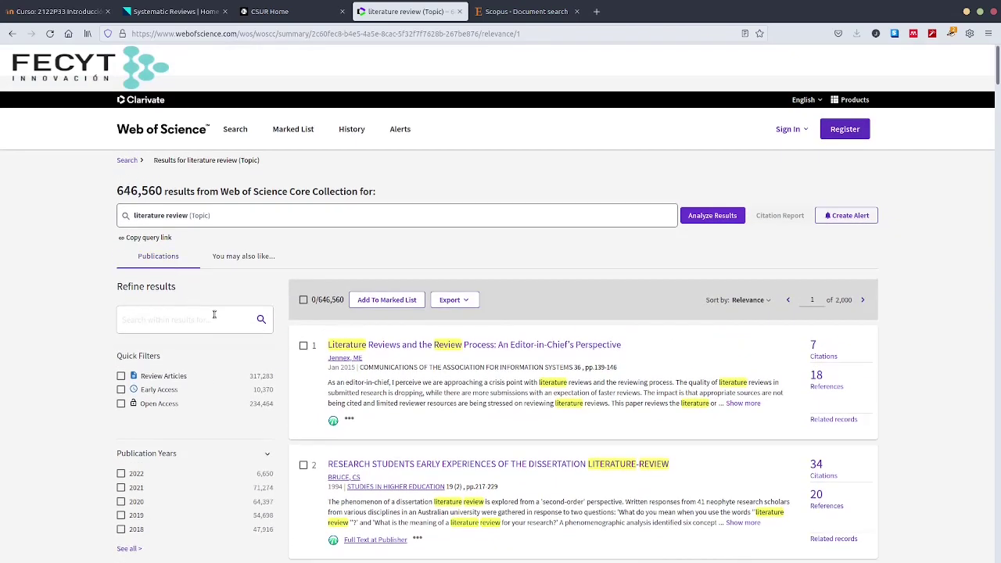
click(208, 320)
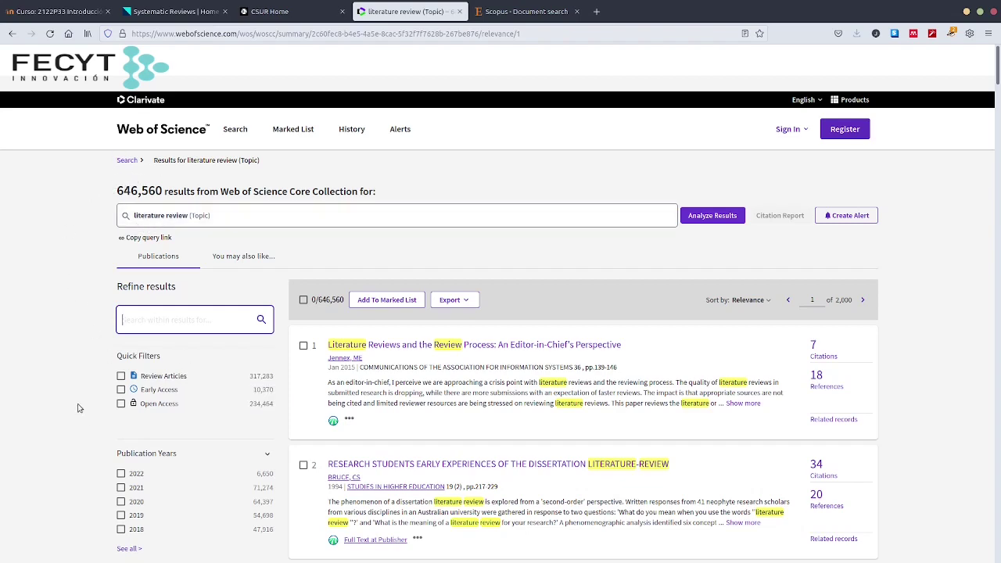
scroll(79, 409, down, 3)
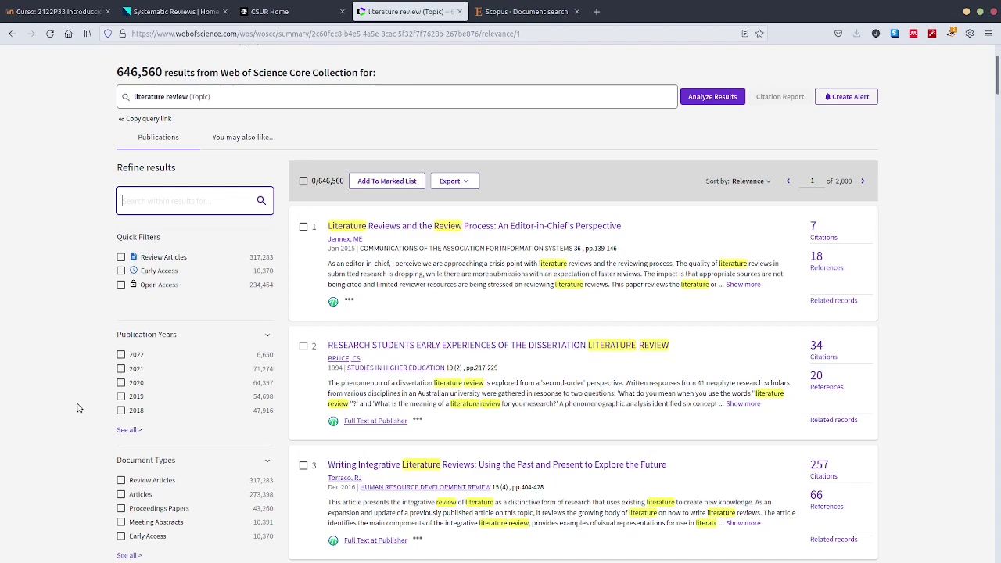
scroll(79, 408, down, 2)
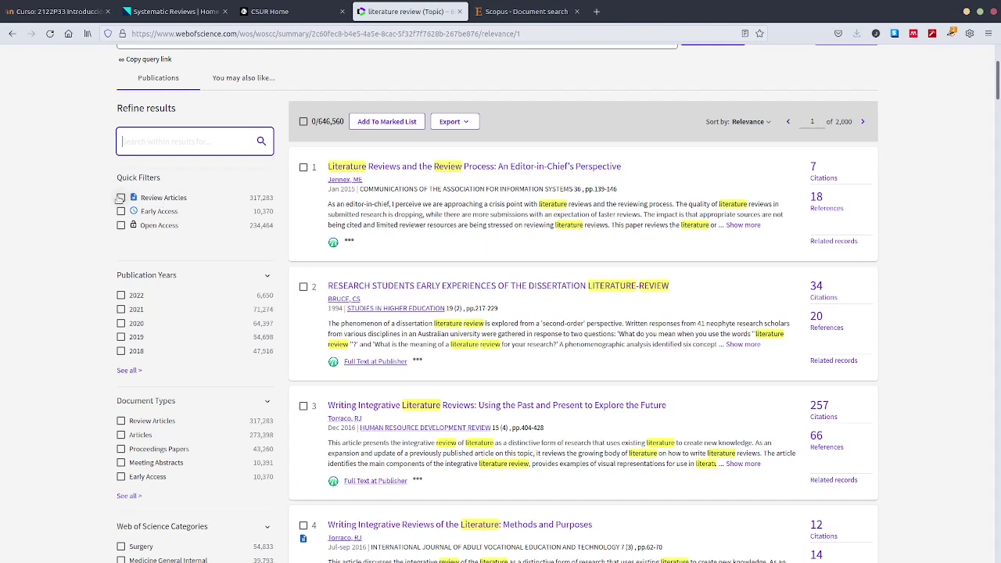
scroll(114, 259, up, 4)
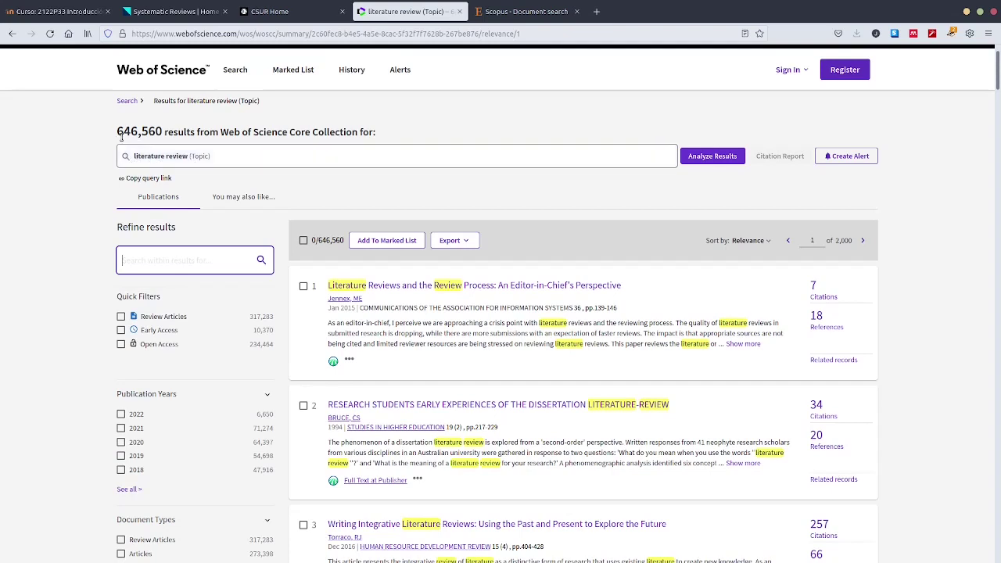
click(121, 317)
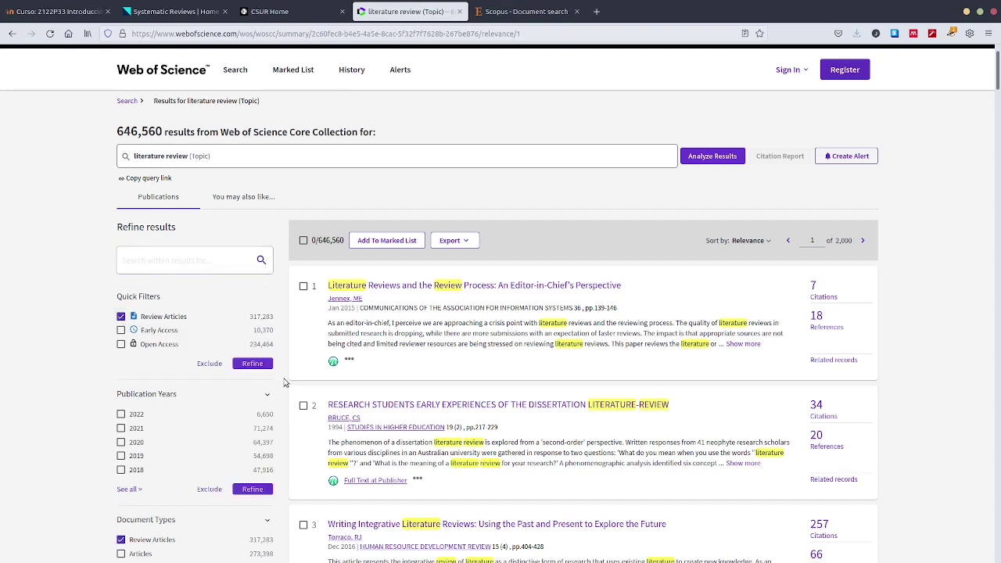
click(252, 364)
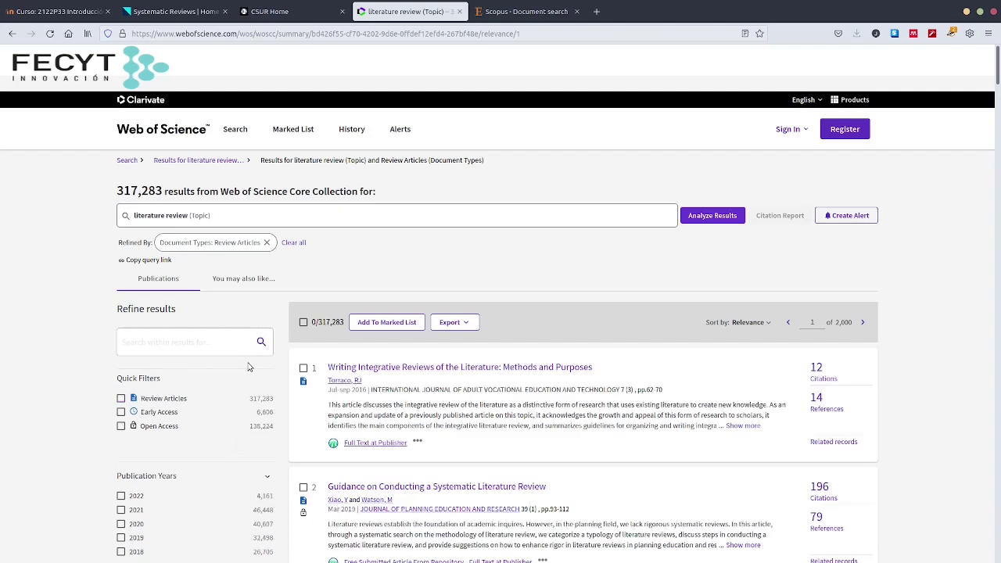
Look through the available filter categories and refine the review articles to publication year 2022
scroll(104, 379, down, 3)
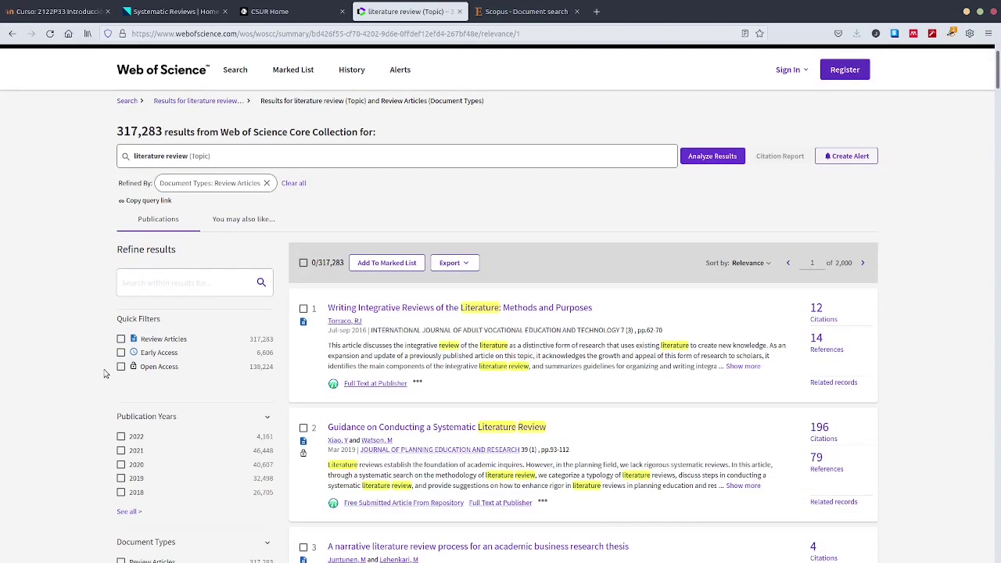
scroll(101, 374, down, 3)
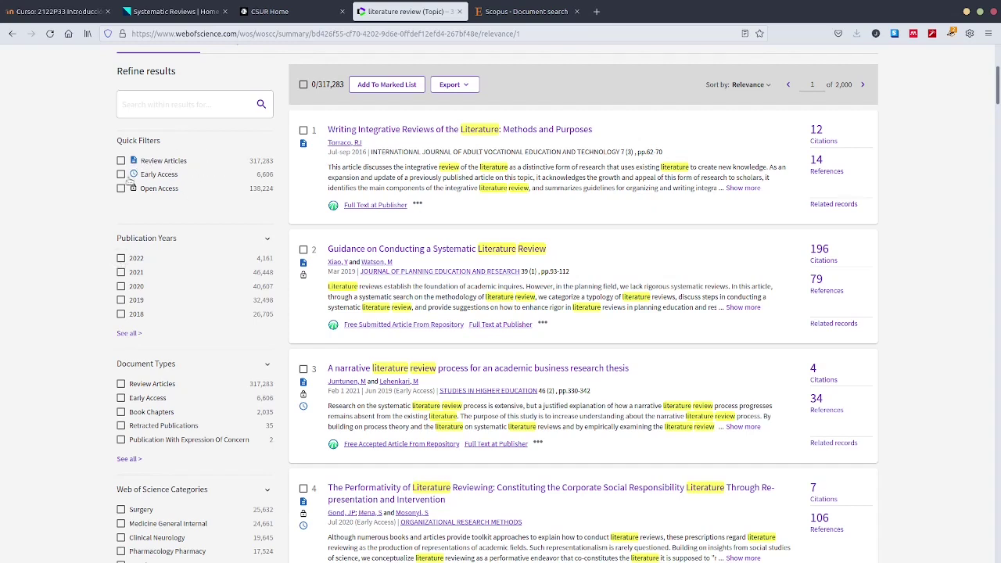
click(120, 258)
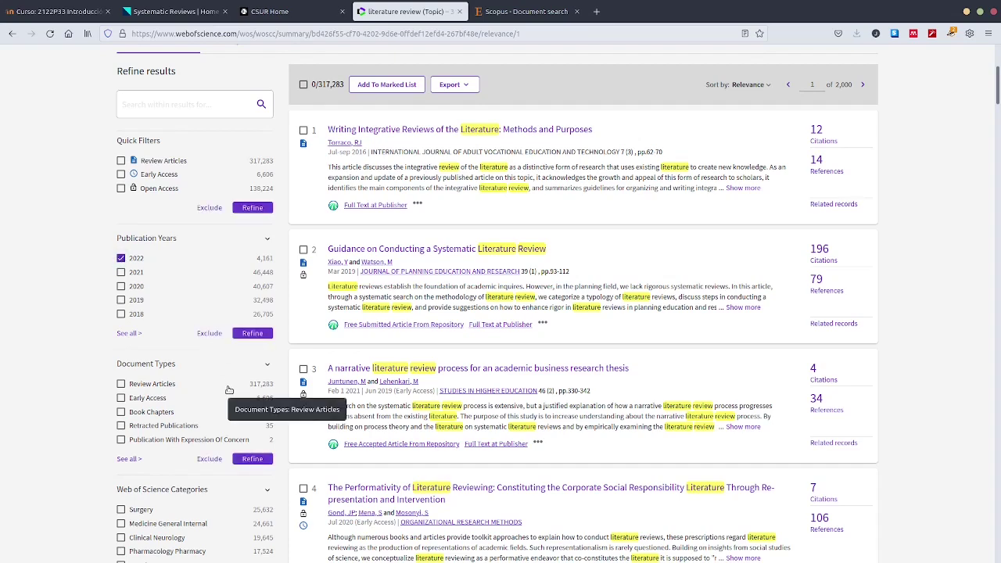
scroll(229, 391, down, 1)
scroll(228, 391, down, 1)
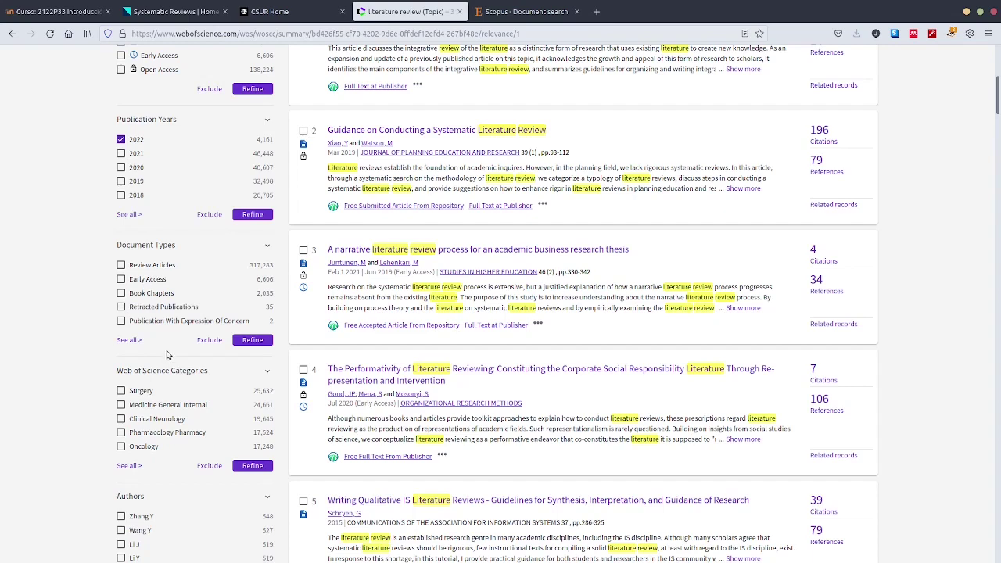
scroll(168, 352, down, 3)
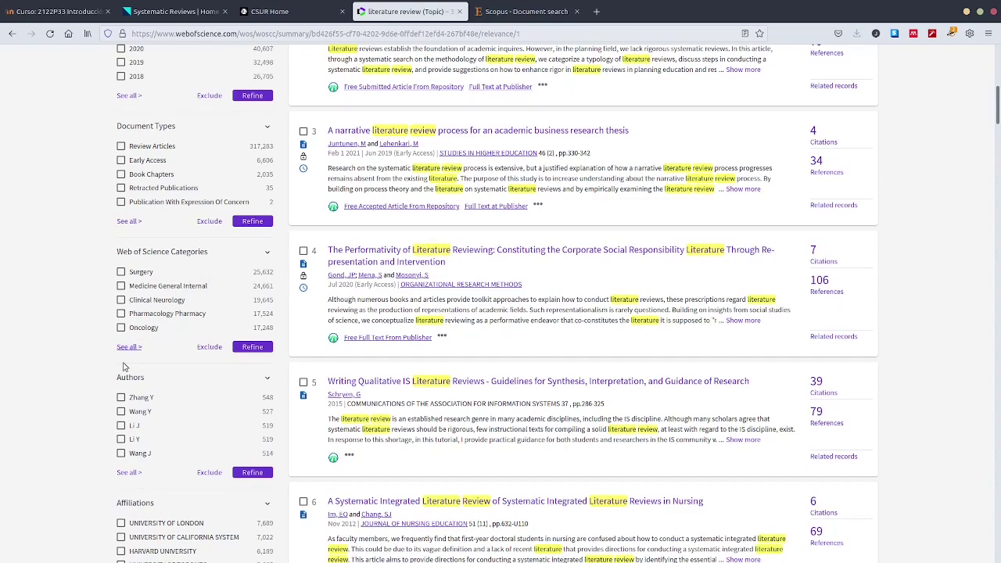
scroll(125, 356, down, 4)
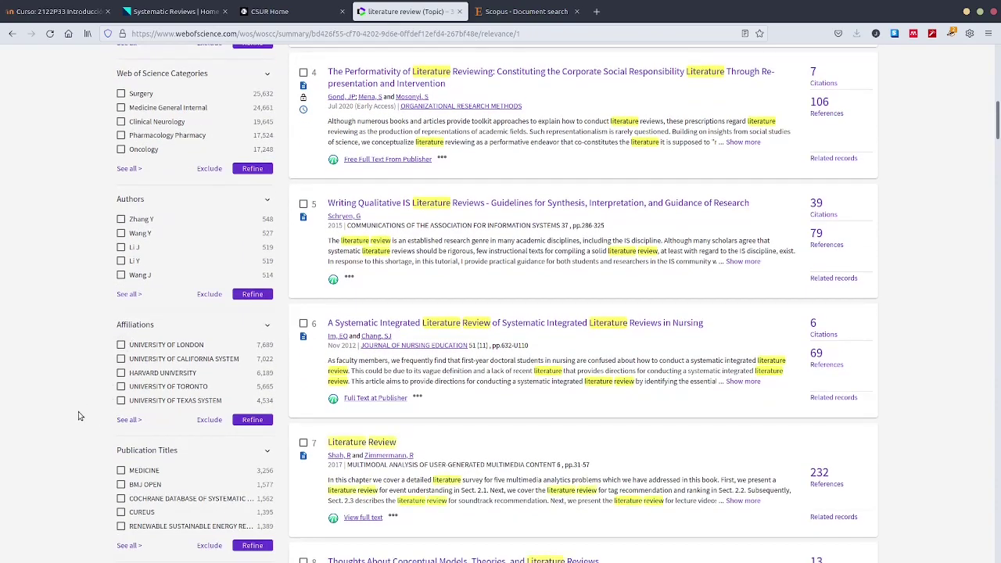
scroll(82, 415, down, 4)
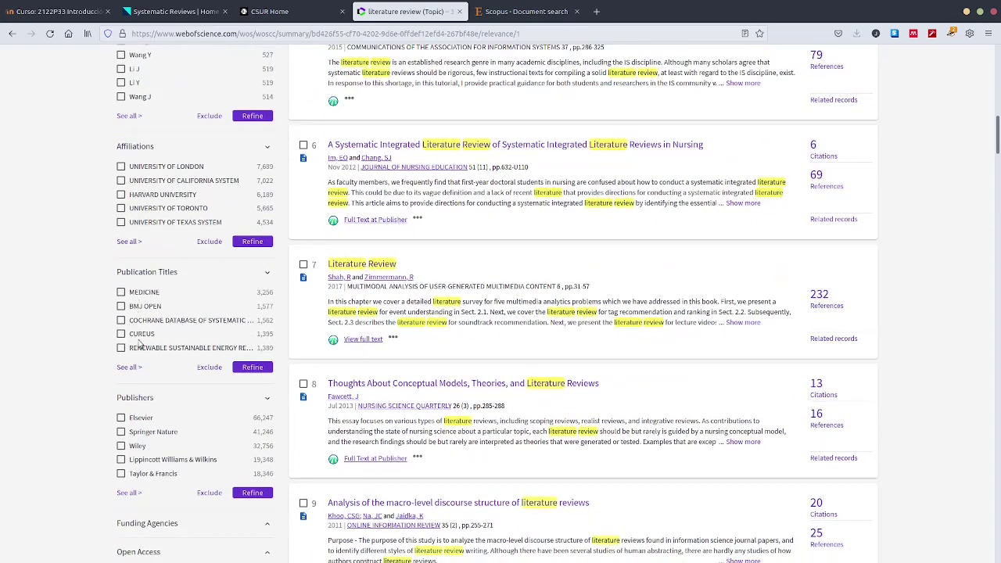
scroll(74, 382, down, 1)
scroll(74, 382, down, 2)
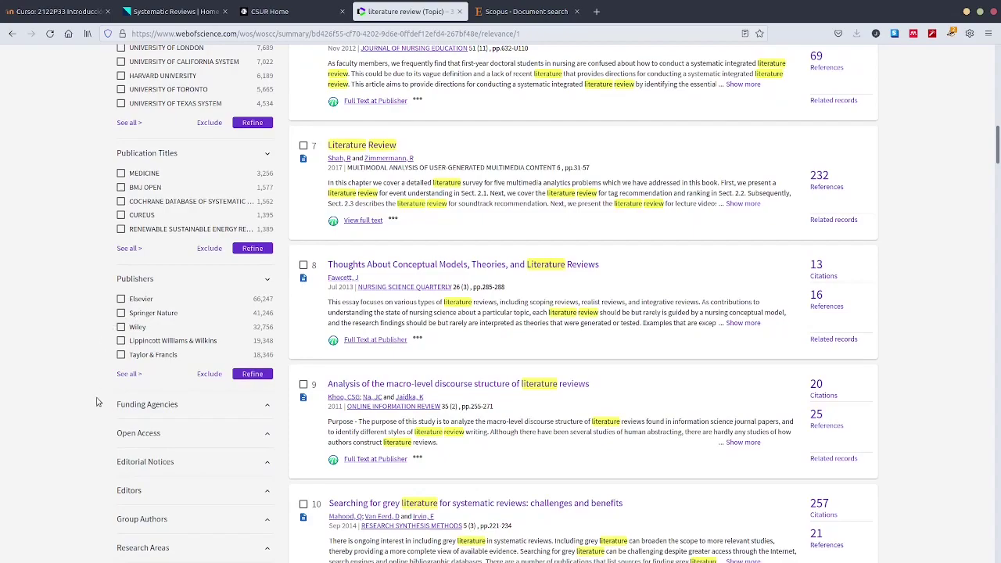
scroll(143, 277, up, 4)
scroll(163, 313, up, 12)
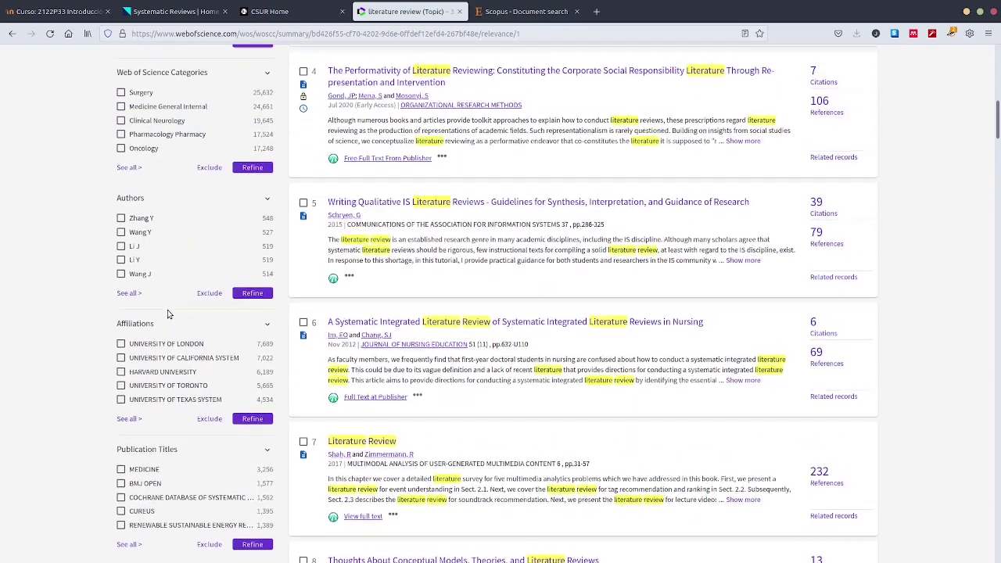
scroll(170, 311, up, 3)
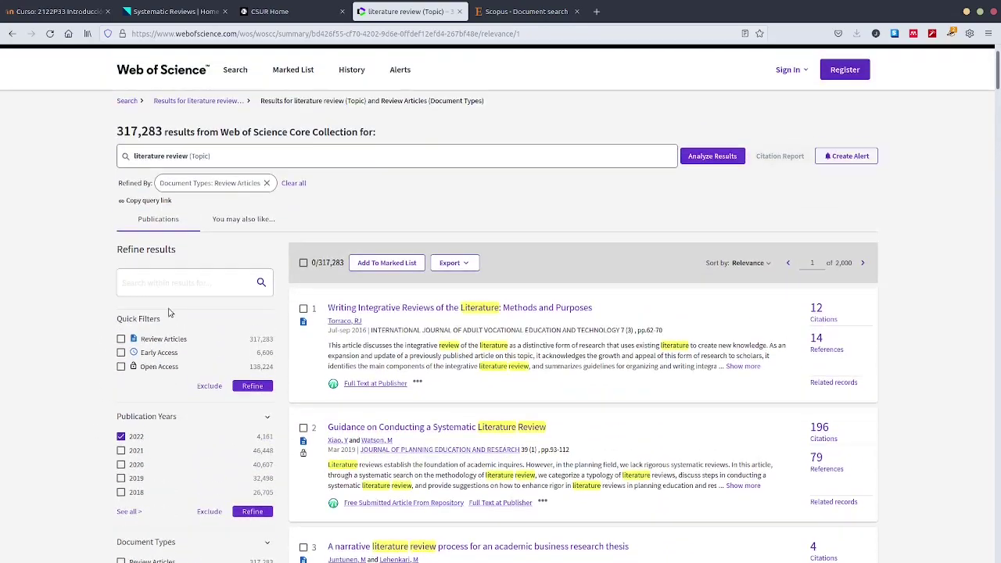
scroll(215, 361, down, 3)
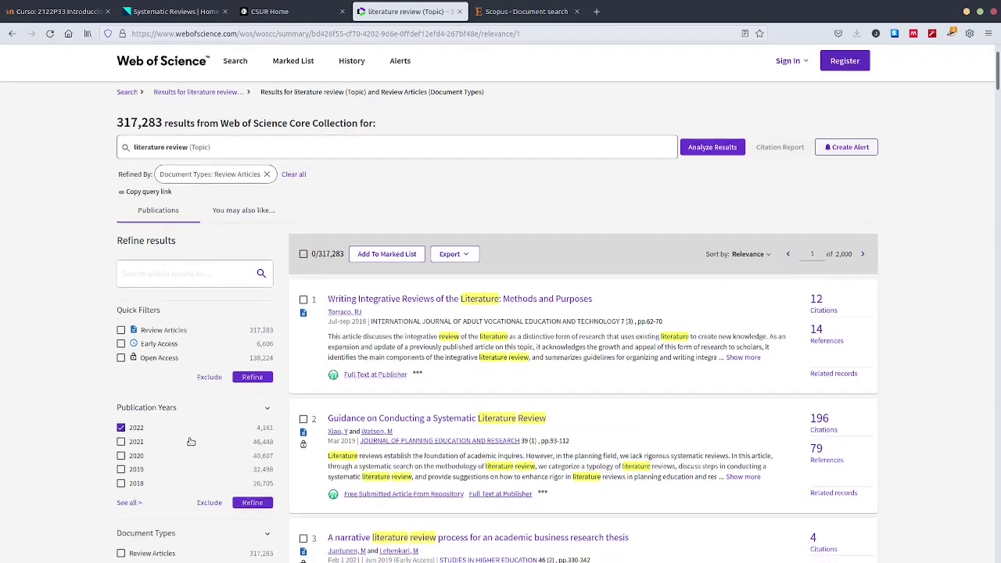
click(252, 391)
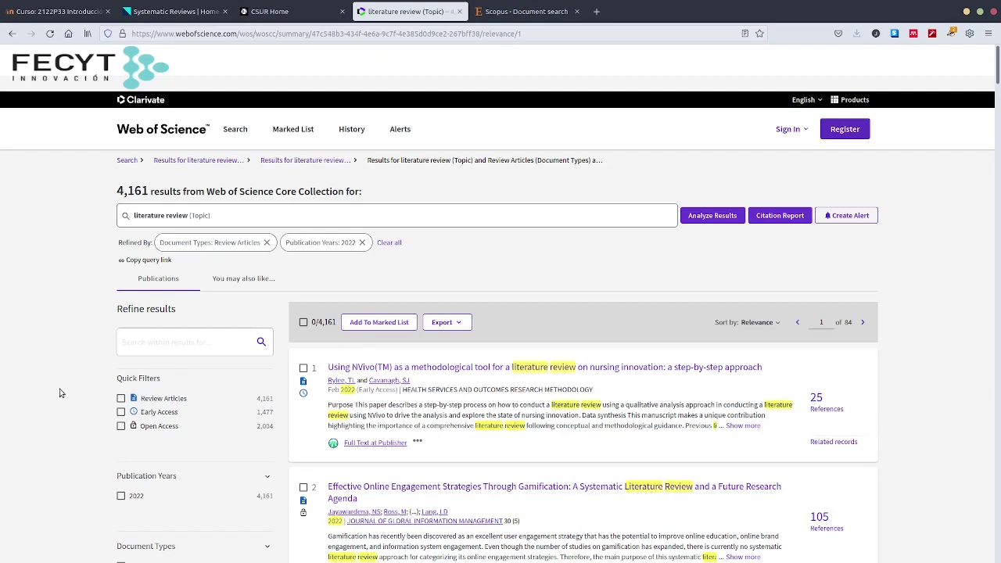
Refine the results to the categories Social Work, Social Sciences Interdisciplinary, Education Scientific Disciplines and Information Science Library Science
scroll(59, 395, down, 3)
scroll(61, 393, down, 3)
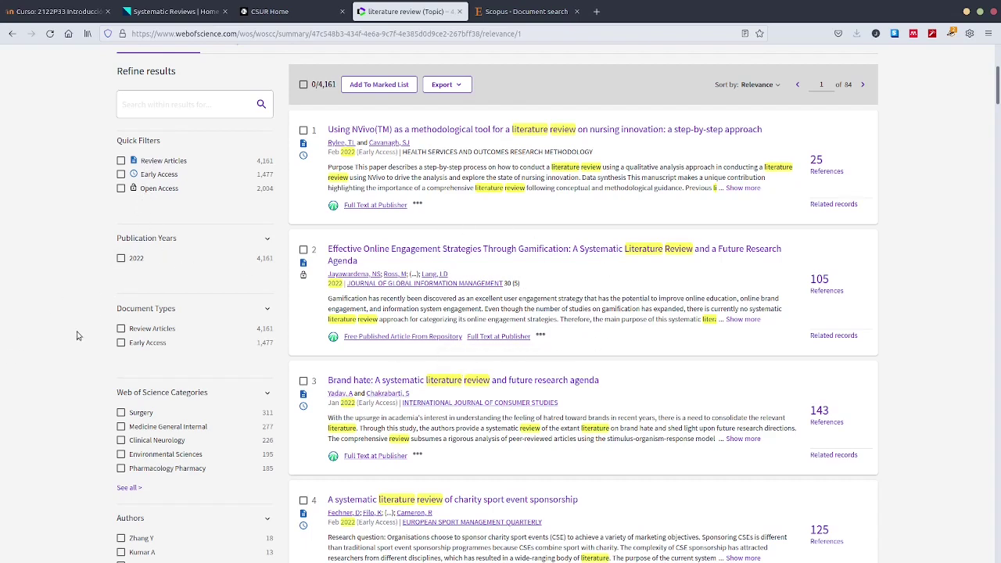
scroll(77, 346, down, 2)
scroll(77, 347, down, 3)
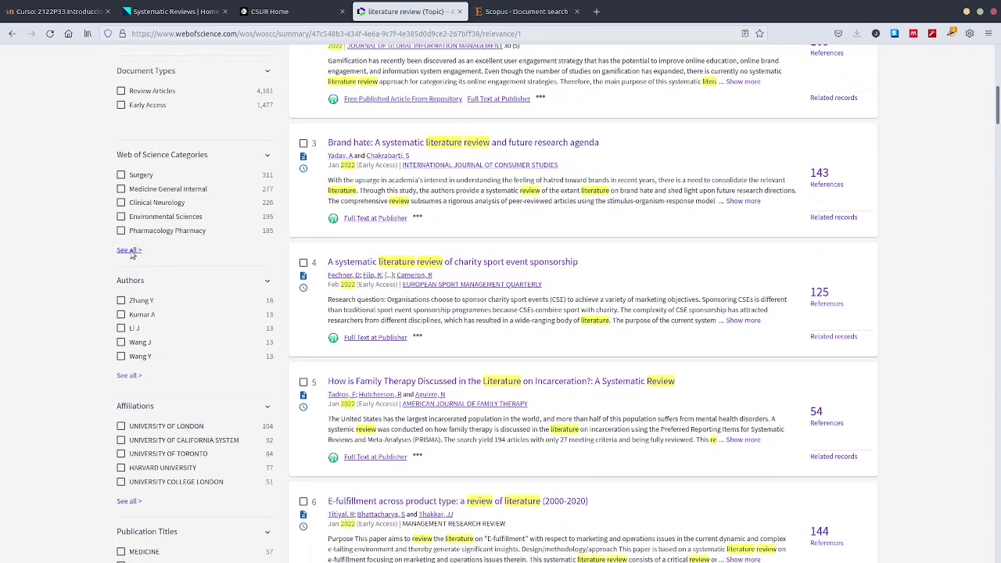
click(130, 251)
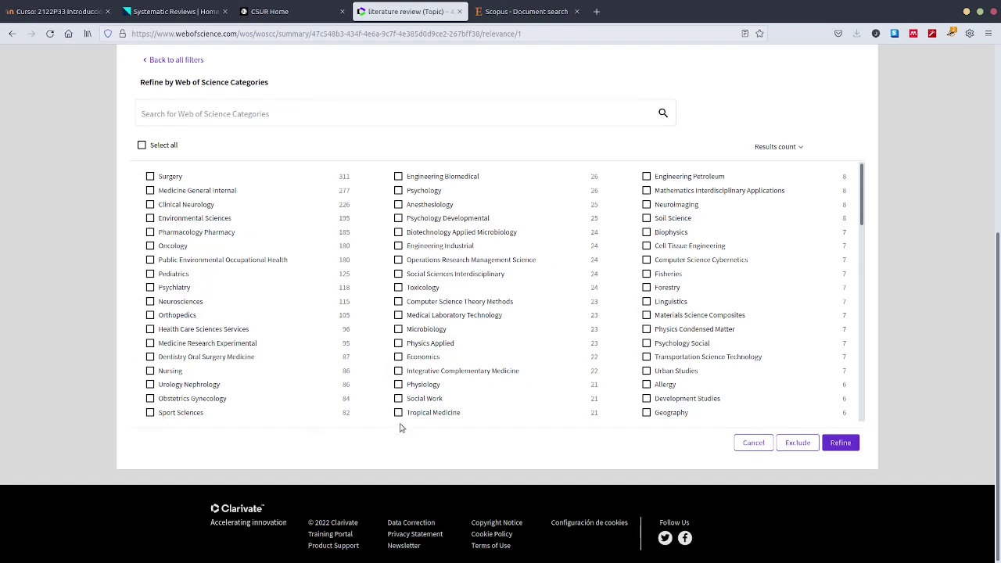
click(399, 399)
click(399, 274)
drag(858, 192, 854, 271)
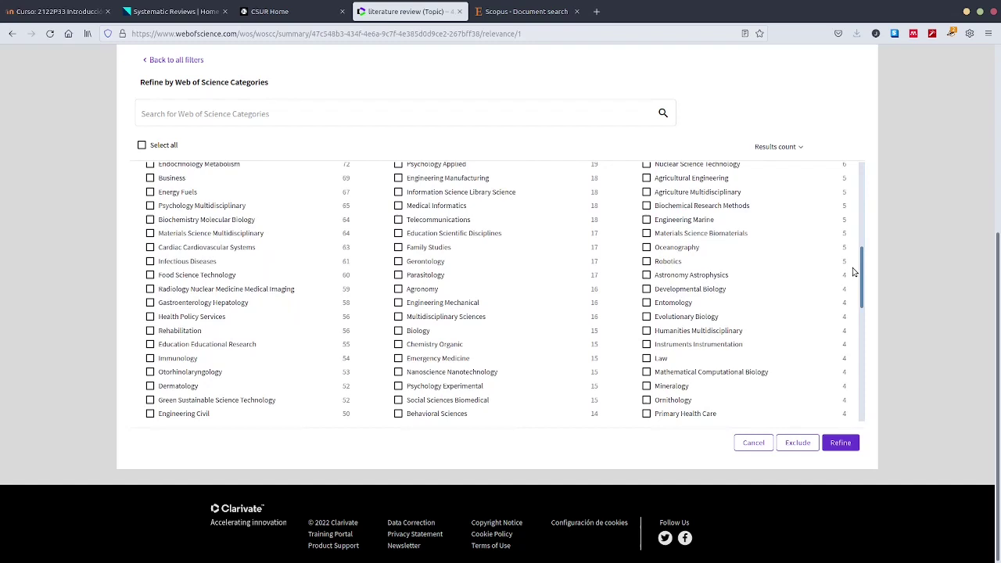
click(398, 233)
click(398, 193)
click(841, 443)
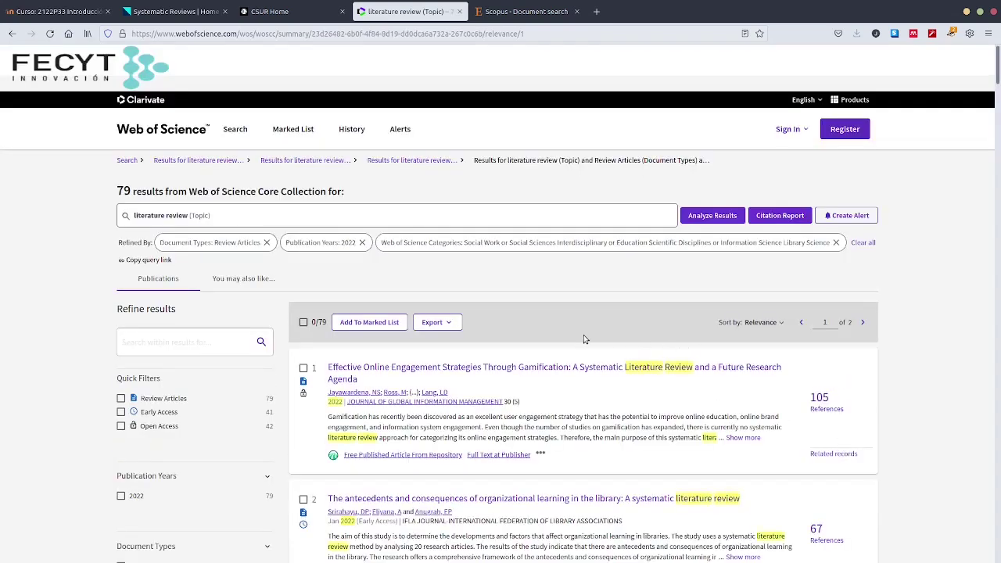
Look over the refined review articles and the filter lists beside them
scroll(477, 305, down, 3)
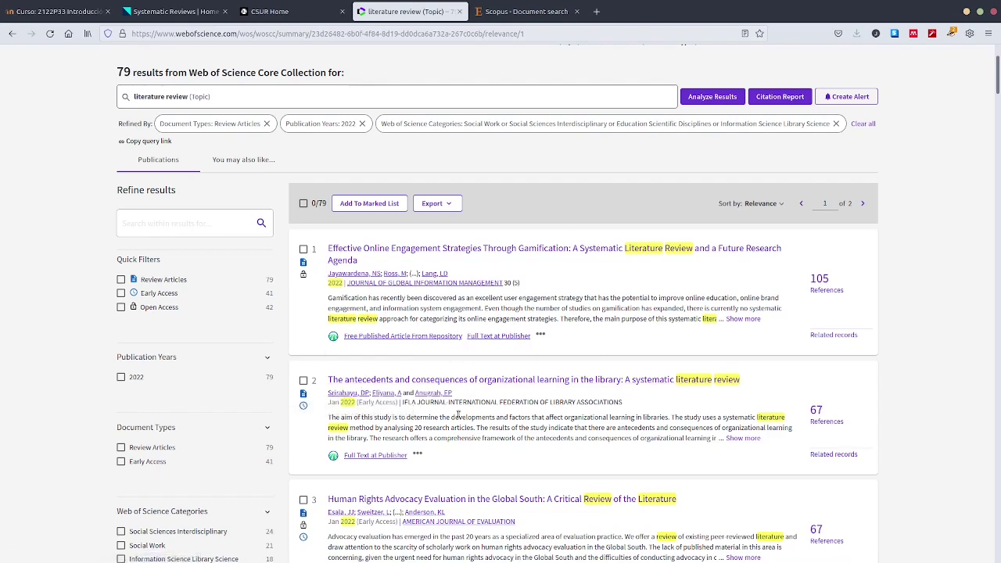
scroll(658, 367, down, 3)
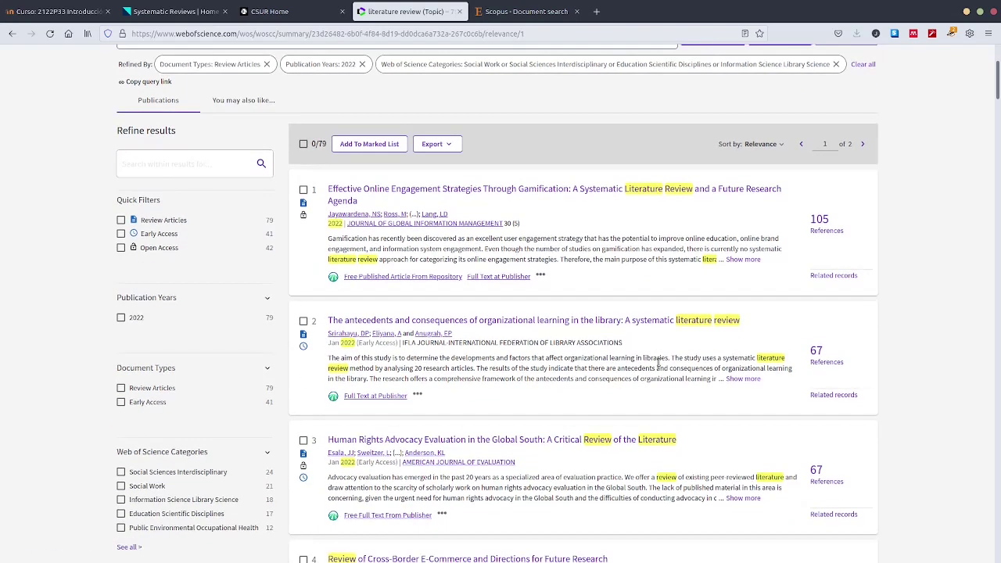
scroll(658, 366, down, 2)
scroll(648, 373, down, 3)
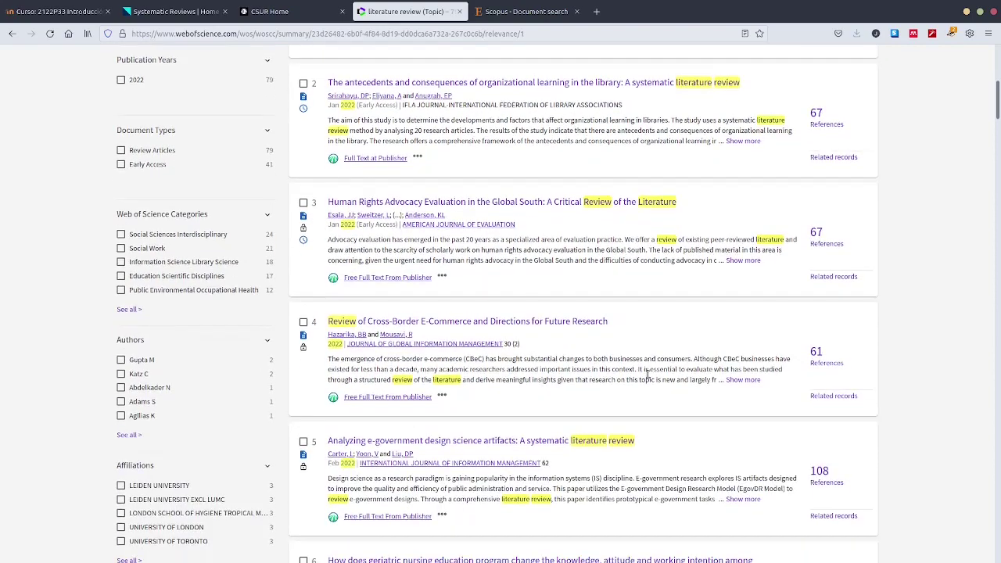
scroll(649, 373, up, 8)
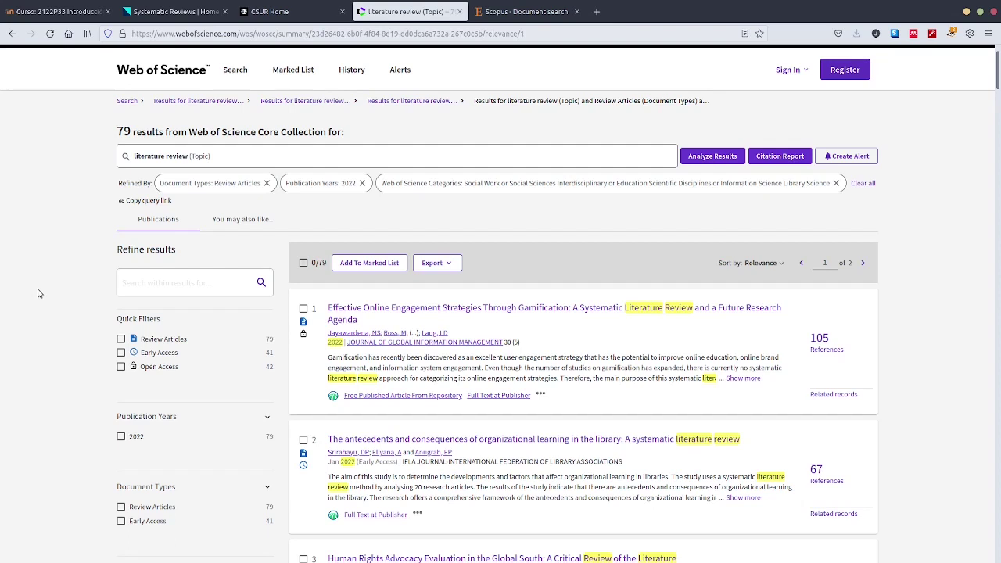
scroll(617, 341, down, 3)
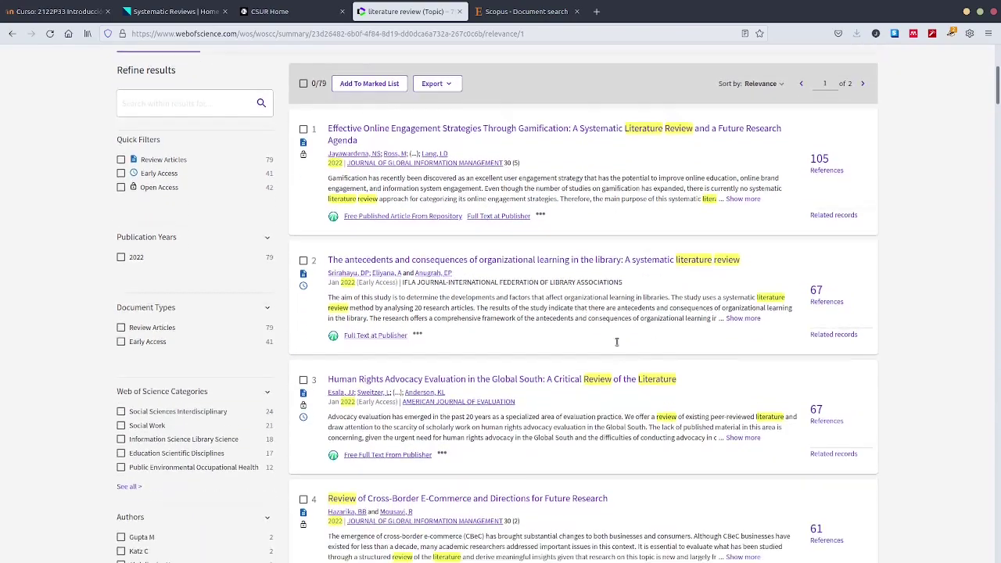
scroll(617, 342, down, 6)
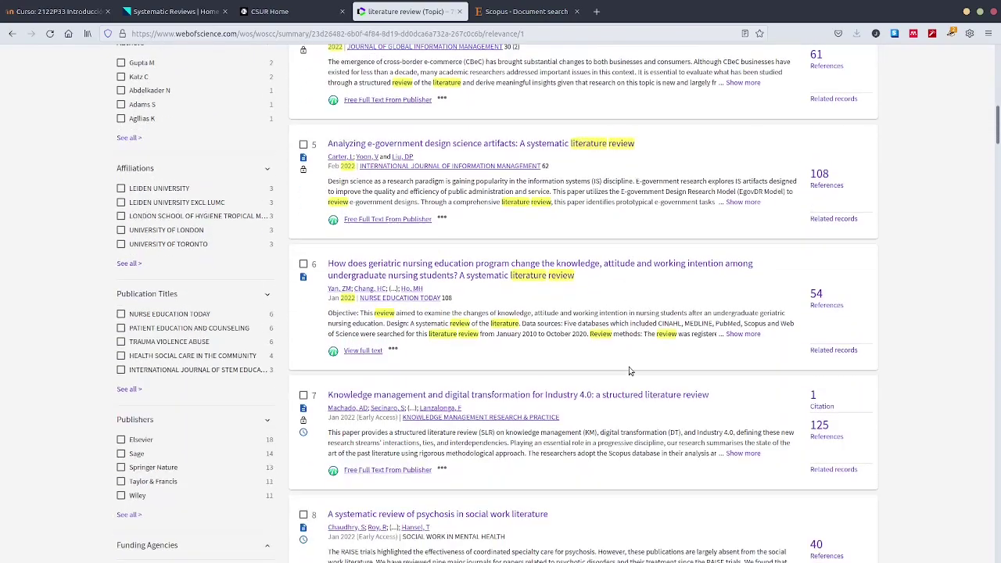
scroll(630, 371, down, 2)
scroll(591, 401, up, 10)
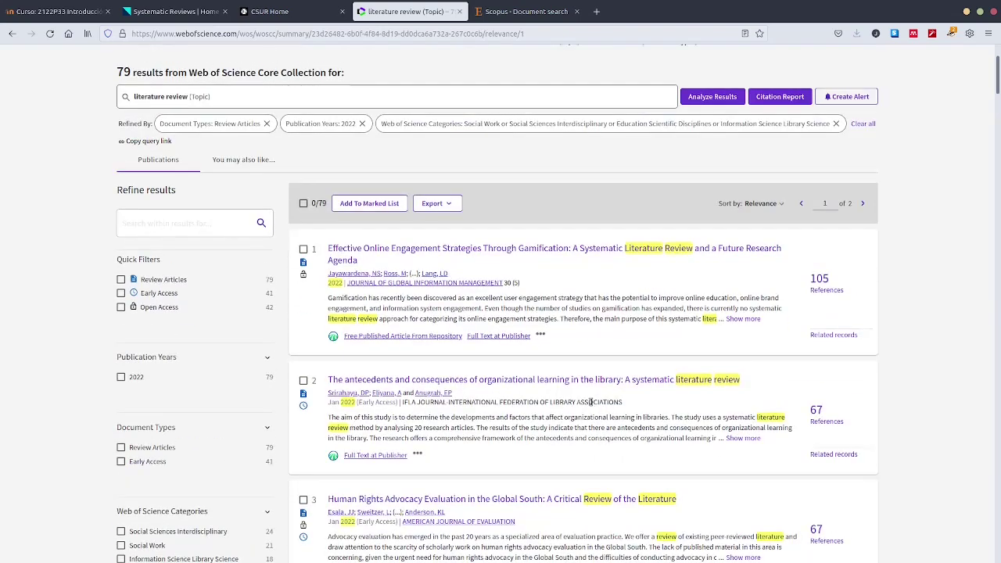
scroll(590, 401, up, 2)
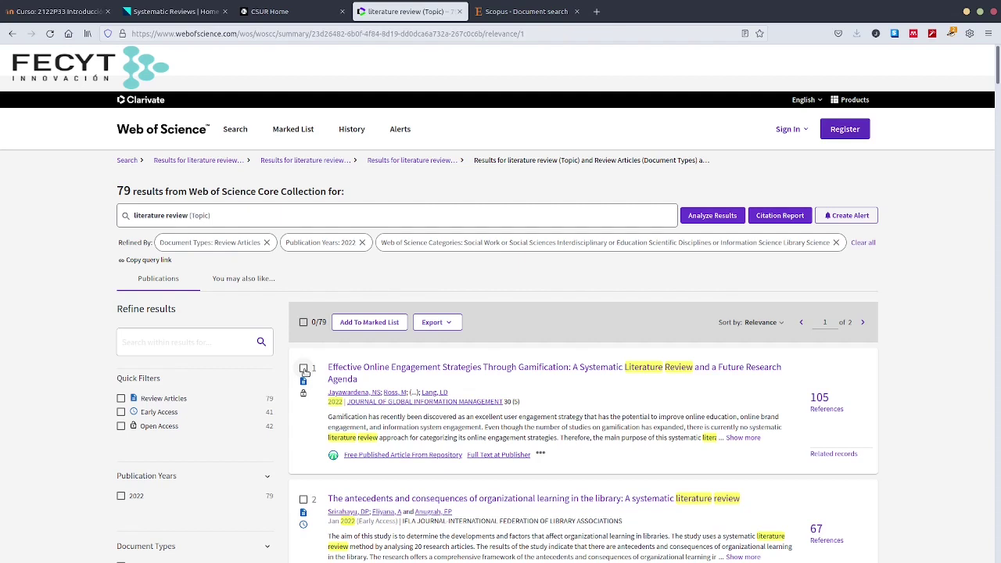
scroll(566, 485, down, 2)
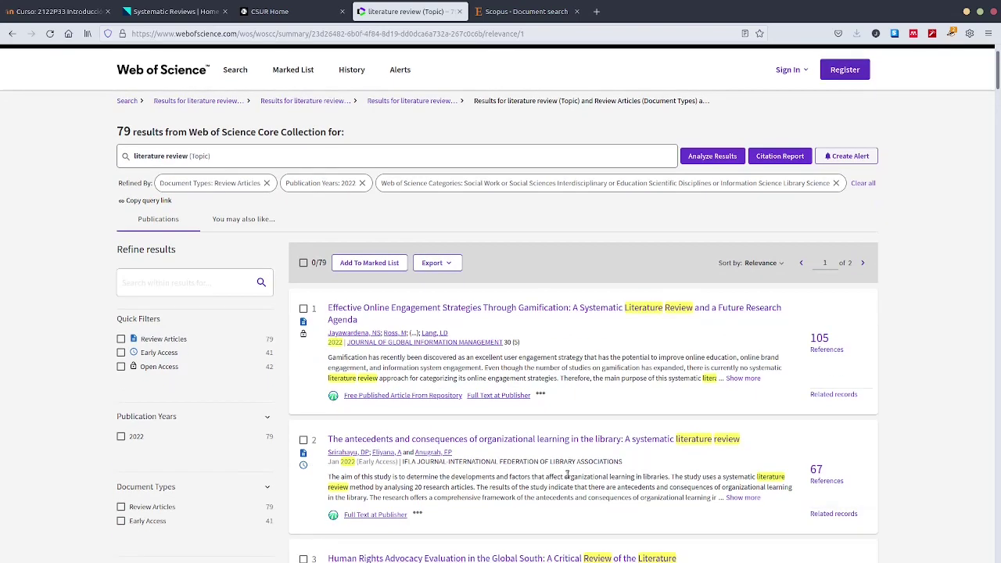
scroll(576, 458, down, 1)
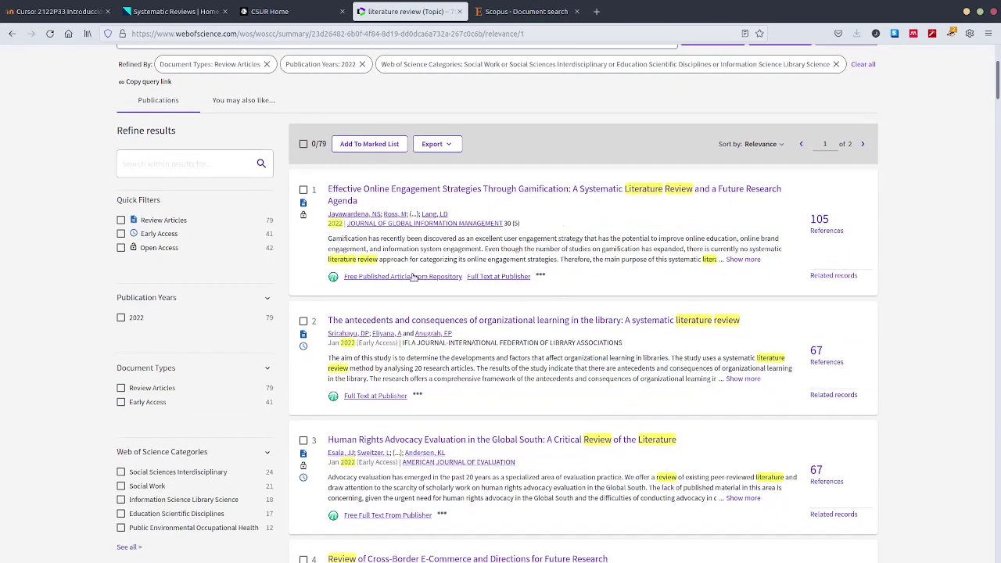
Search within the refined results for "gamification" and remove that search filter again
scroll(463, 317, up, 1)
click(178, 226)
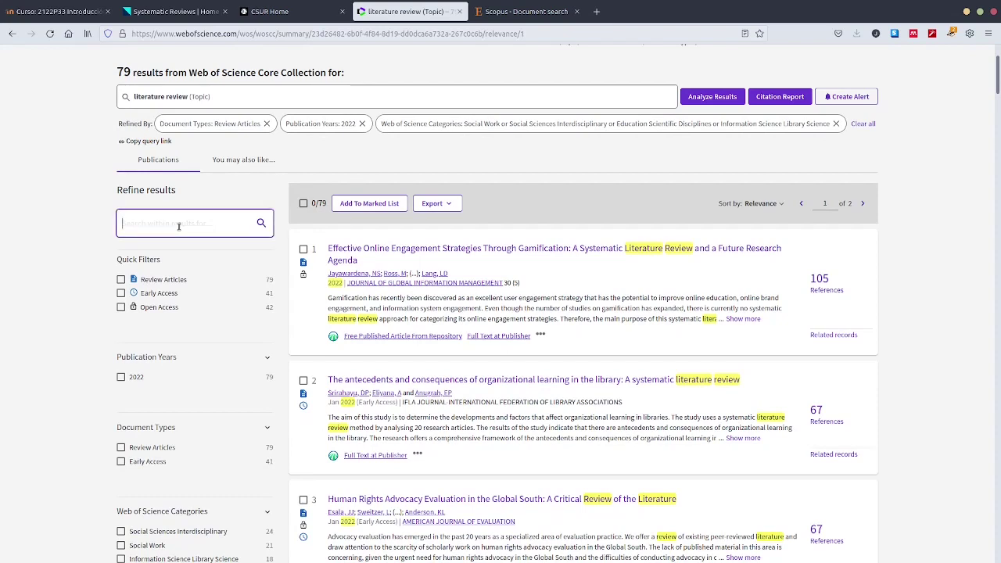
text(gami)
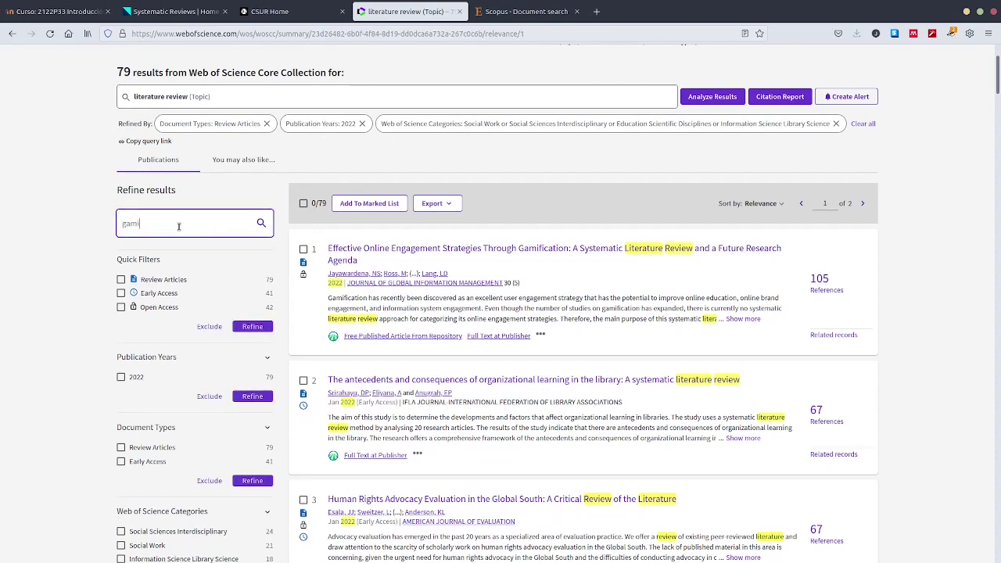
text(fication)
key(Return)
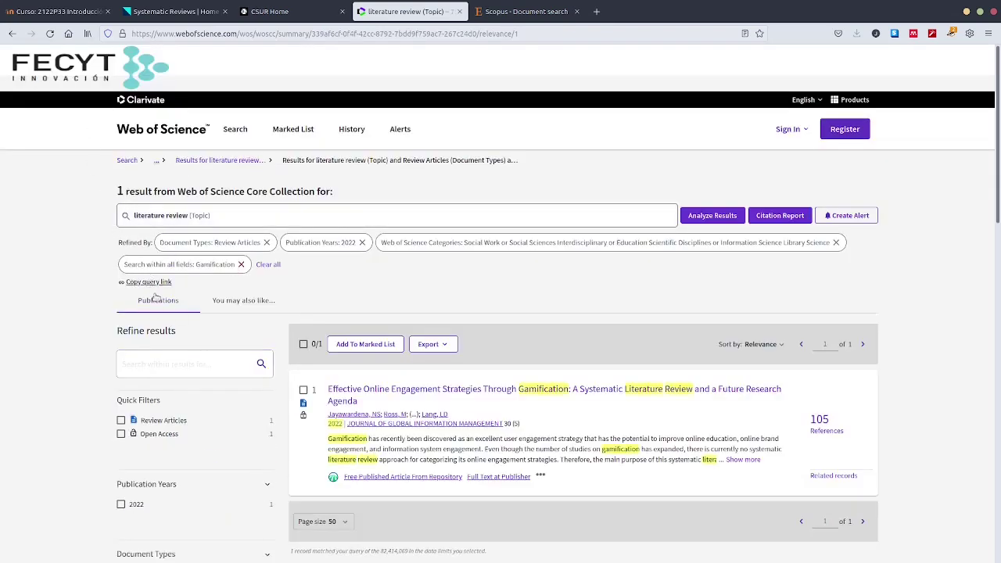
click(241, 266)
Select the first two records, on online engagement through gamification and on organizational learning in the library
scroll(418, 347, down, 1)
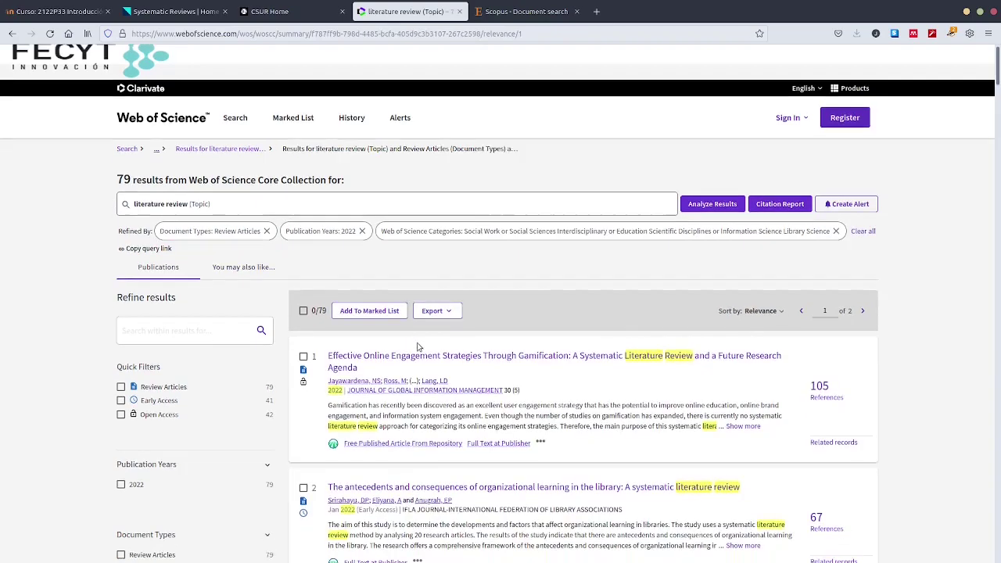
scroll(418, 346, down, 2)
scroll(421, 353, down, 3)
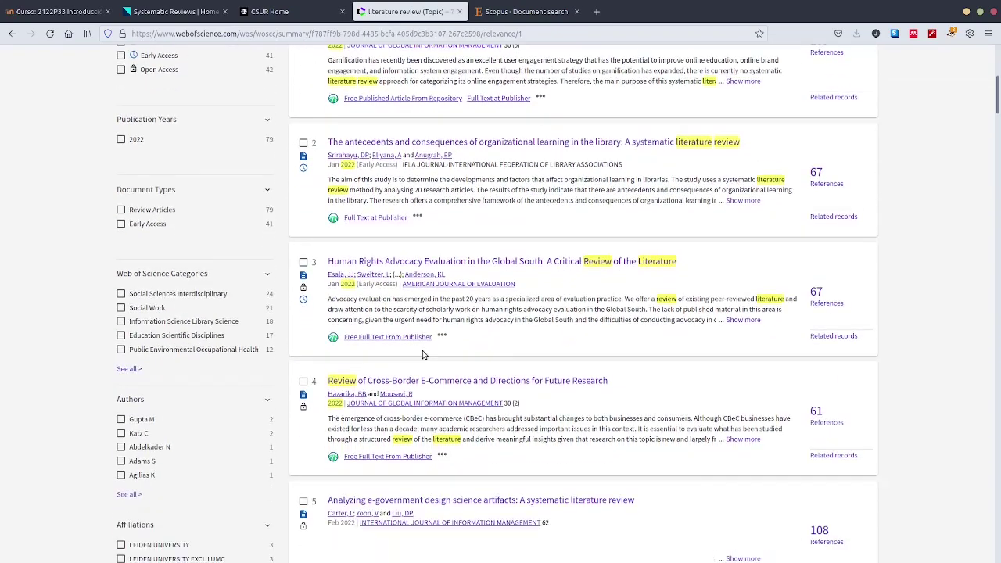
scroll(423, 356, down, 1)
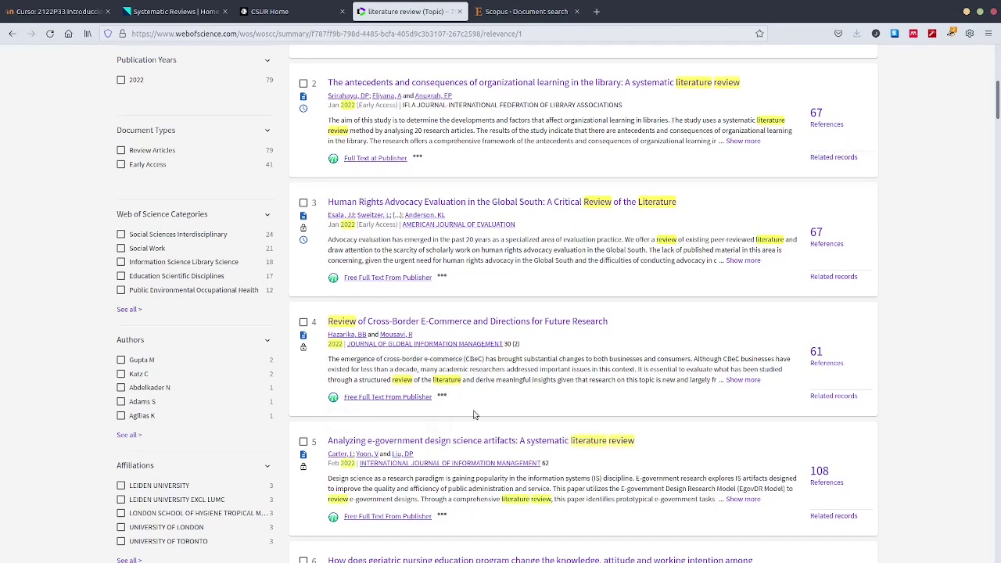
scroll(426, 482, up, 3)
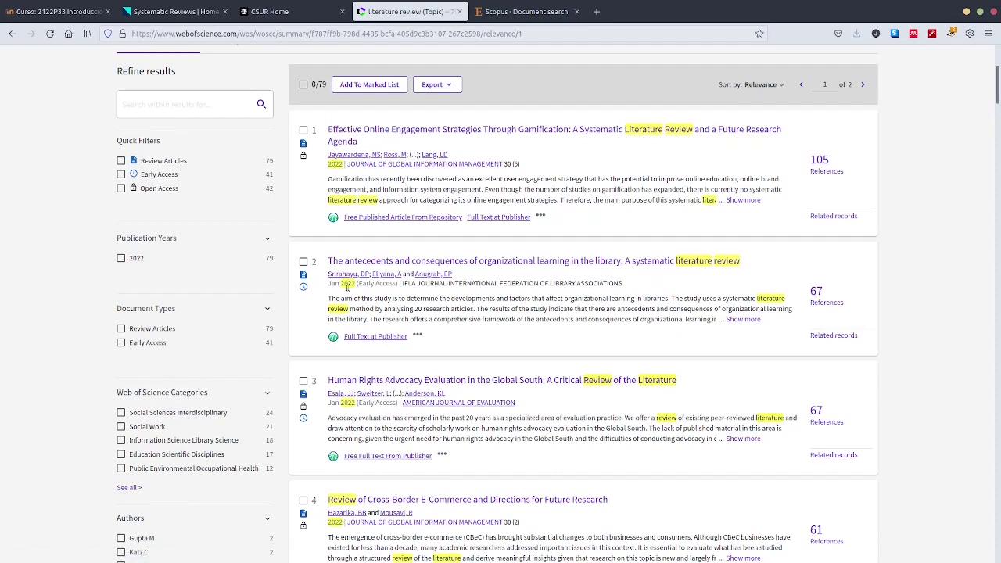
click(303, 261)
click(304, 129)
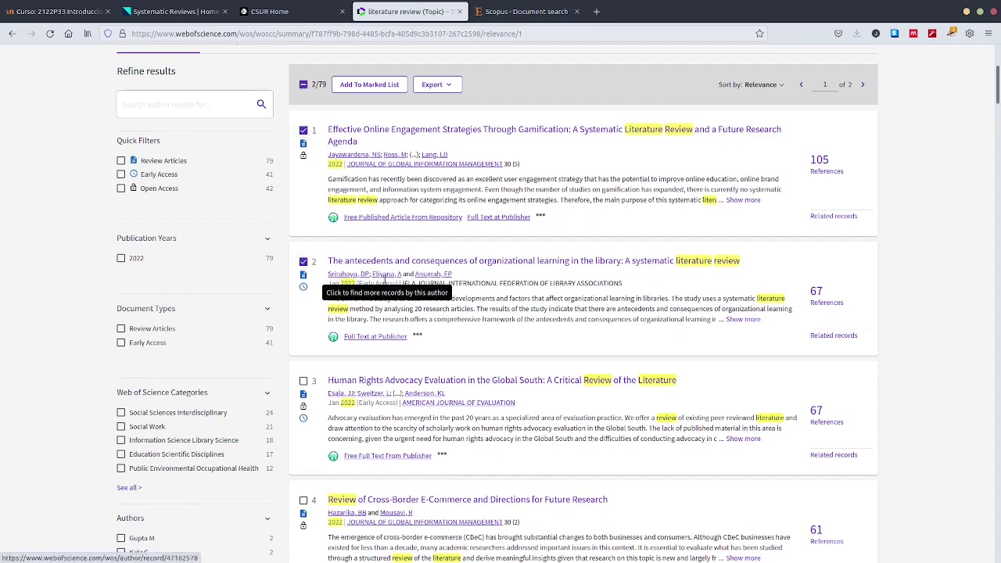
Add record 7 on knowledge management for Industry 4.0 and record 10 on mathematics and science transition to the selection
scroll(385, 282, down, 5)
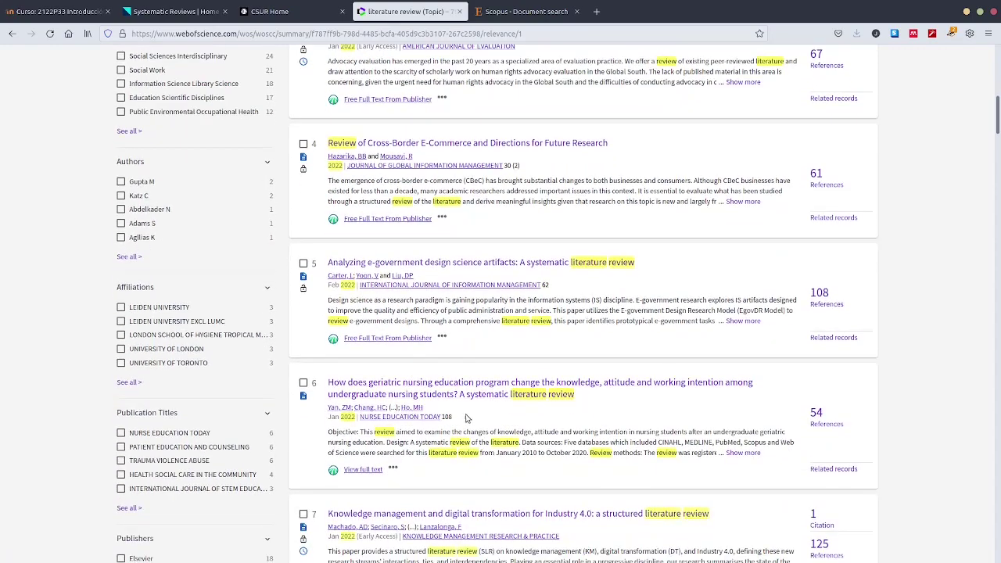
scroll(466, 418, down, 4)
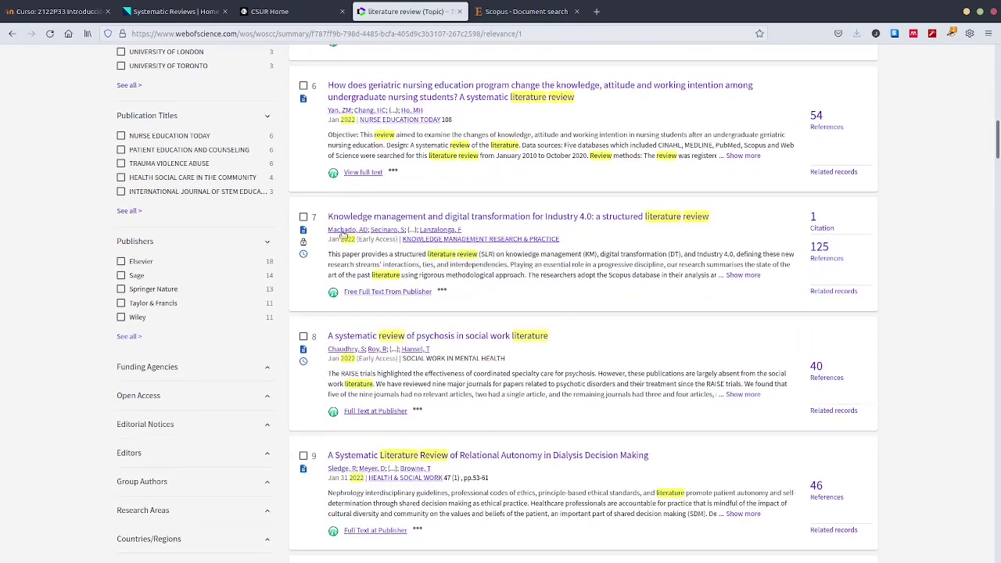
click(303, 217)
scroll(451, 406, down, 2)
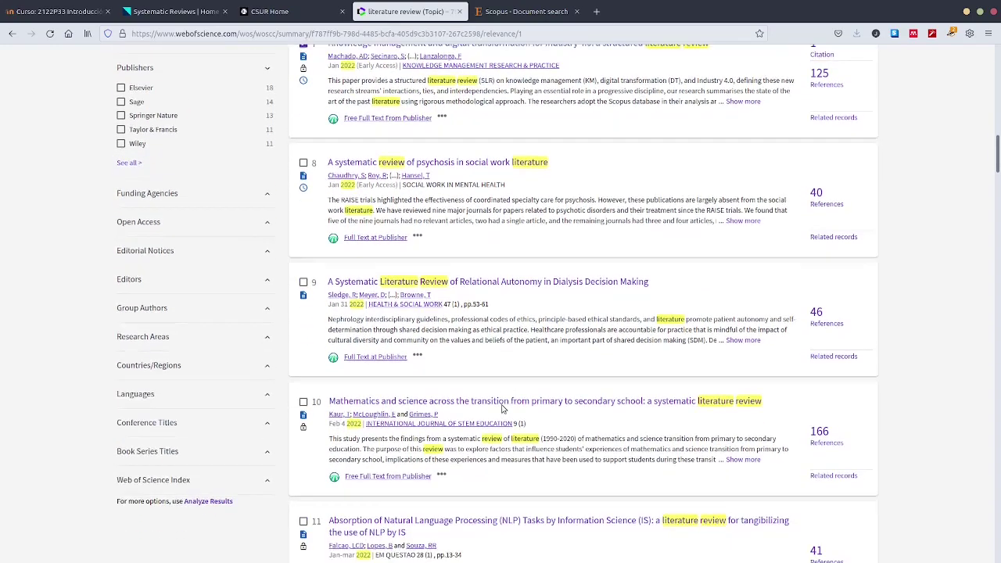
scroll(503, 409, down, 2)
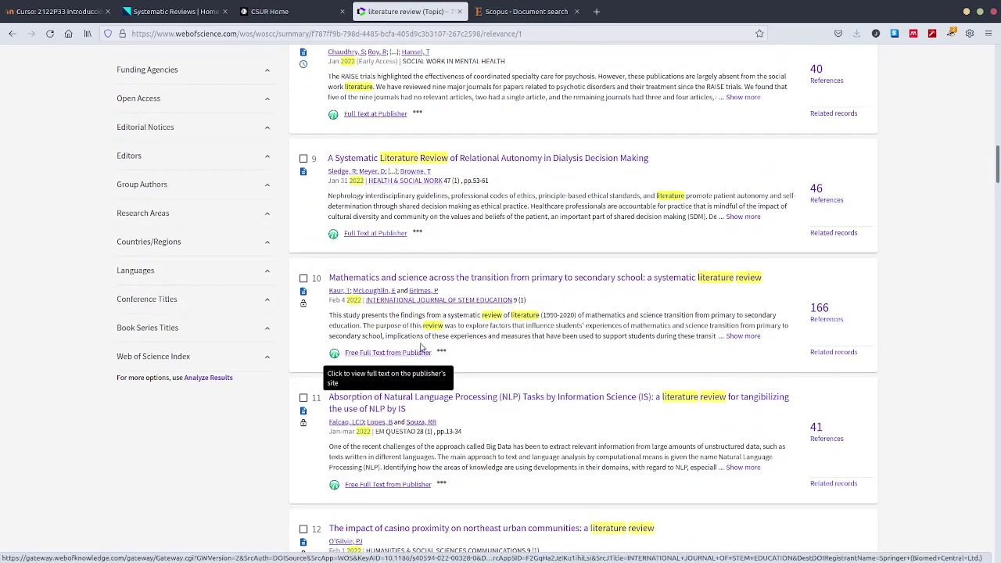
click(304, 278)
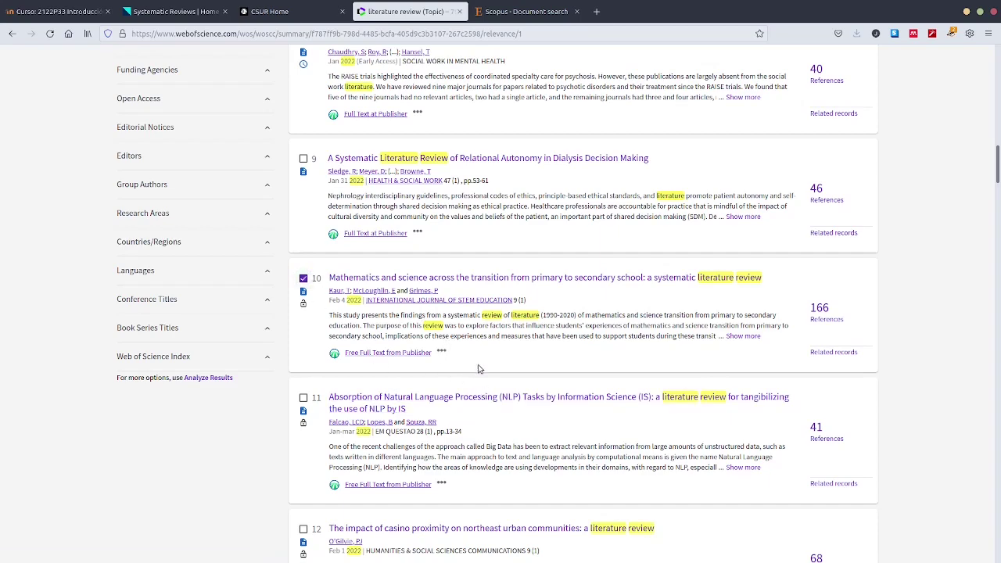
scroll(479, 369, up, 4)
scroll(480, 368, up, 8)
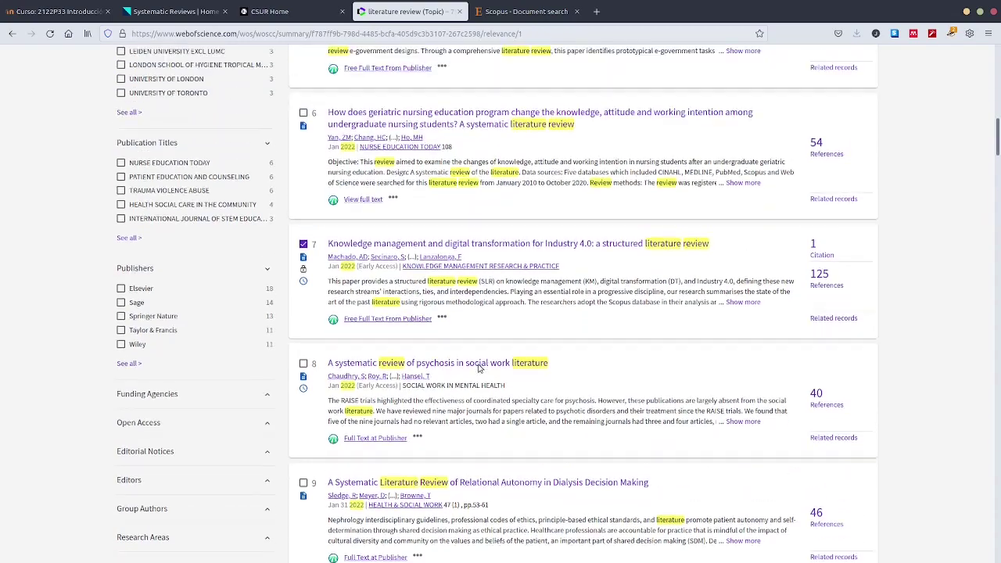
scroll(480, 369, up, 8)
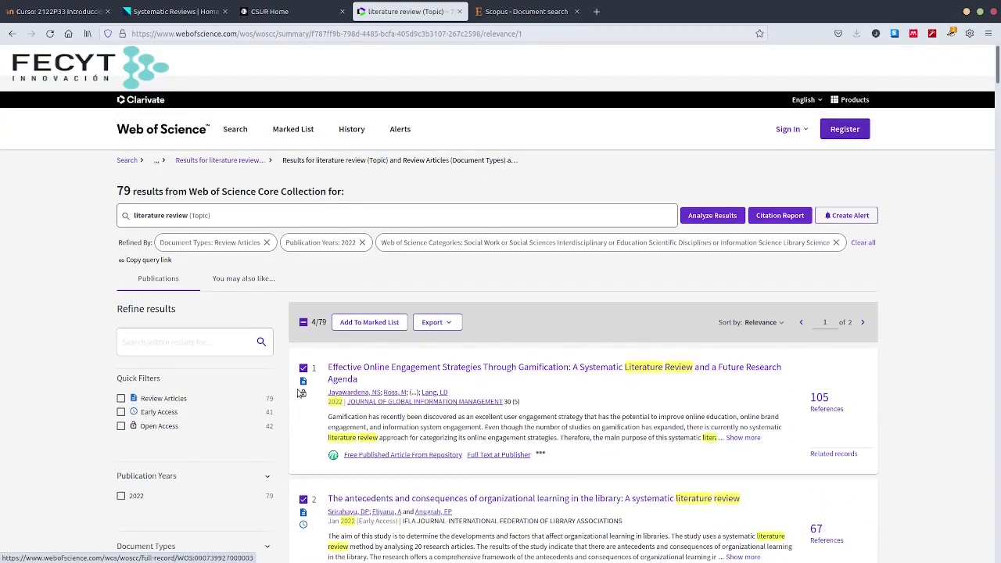
Export the four selected records to a BibTeX file with the record content Author, Title, Source, Abstract
scroll(324, 394, down, 2)
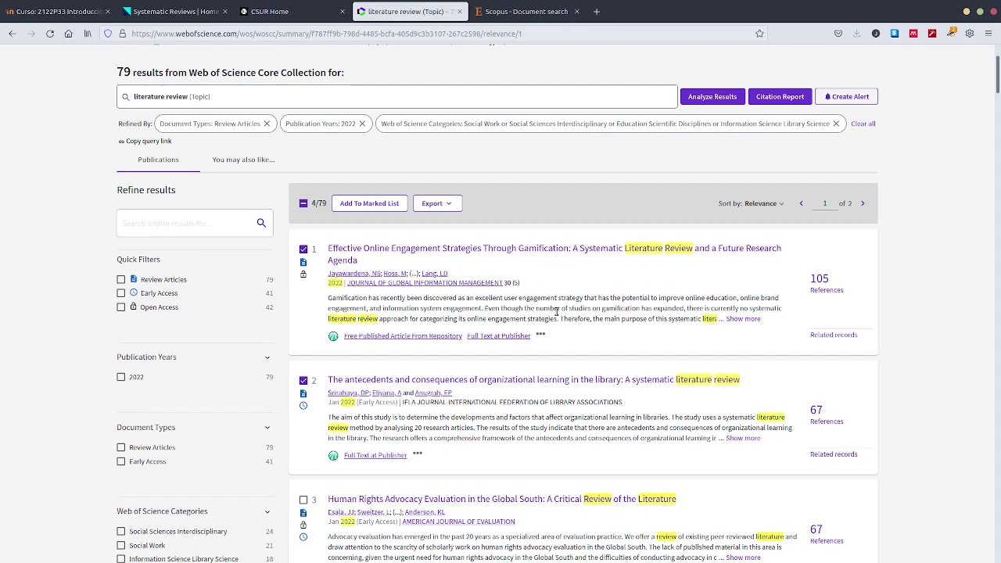
click(436, 207)
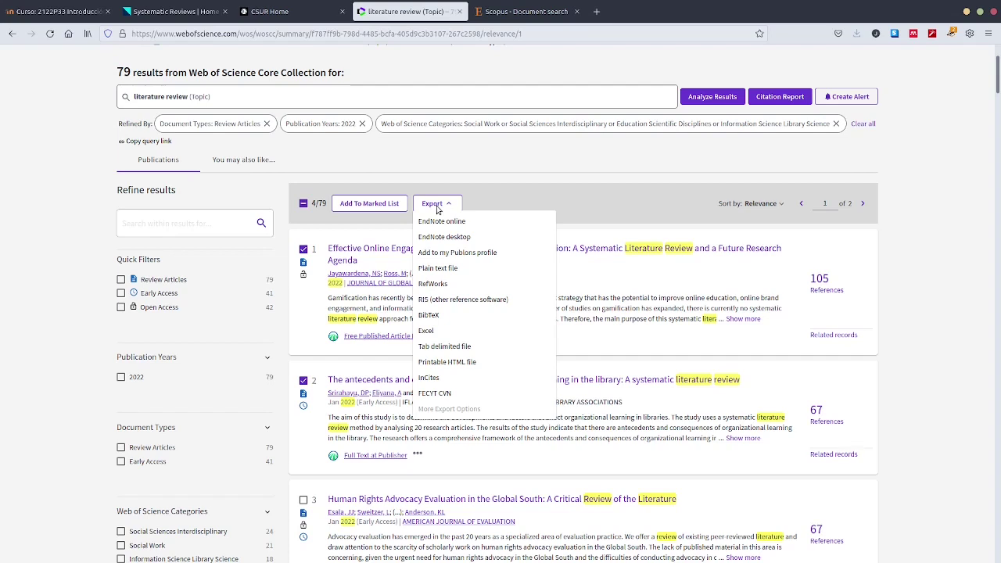
click(458, 316)
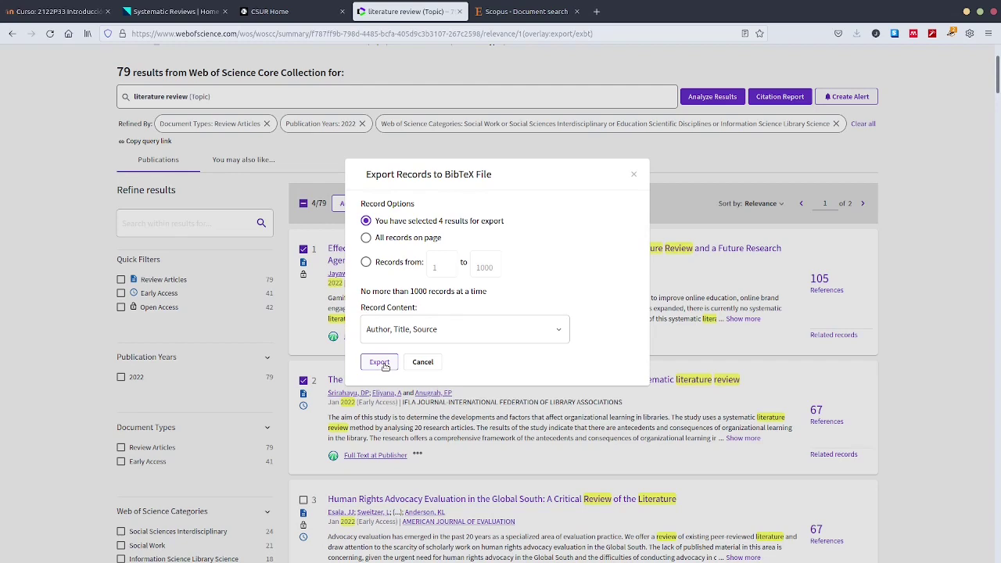
click(538, 329)
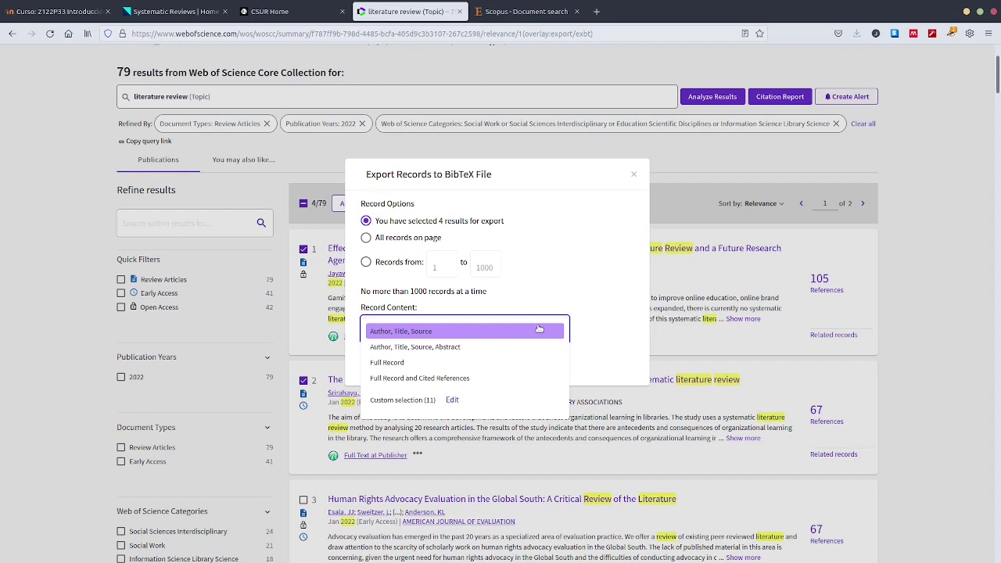
click(480, 352)
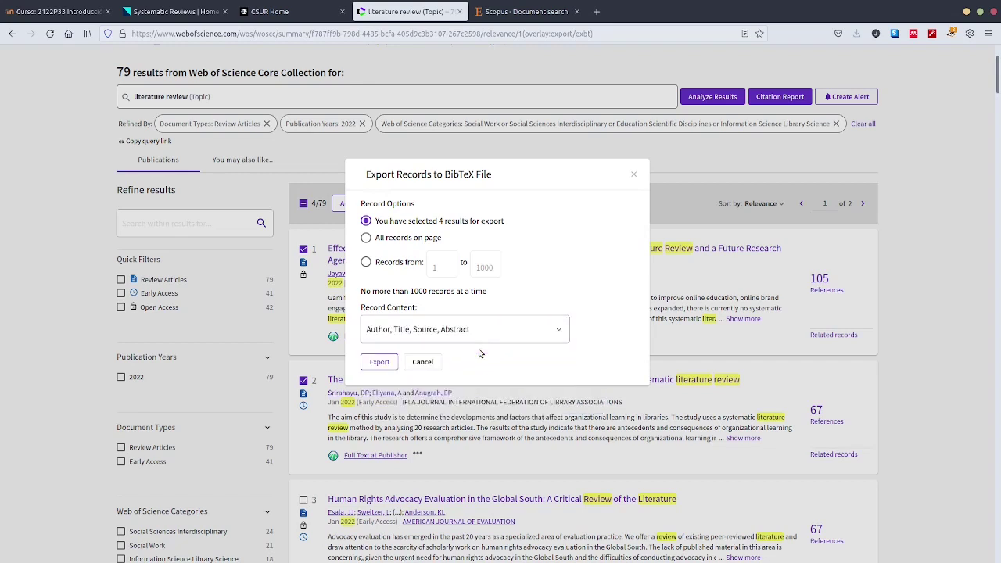
click(379, 364)
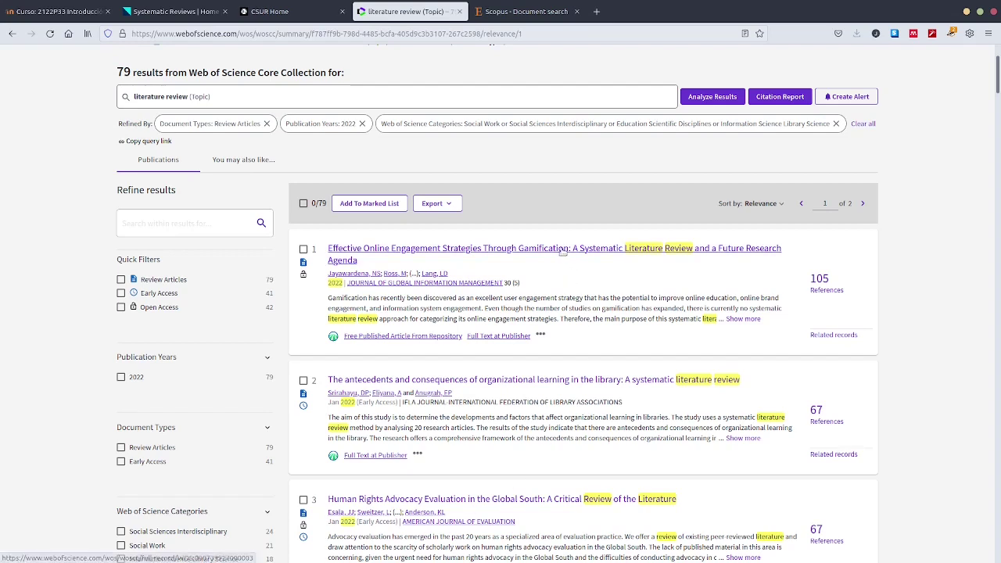
Export all records on the page to Excel with Author, Title, Source, Abstract content, and open savedrecs.xls in LibreOffice Calc
click(450, 204)
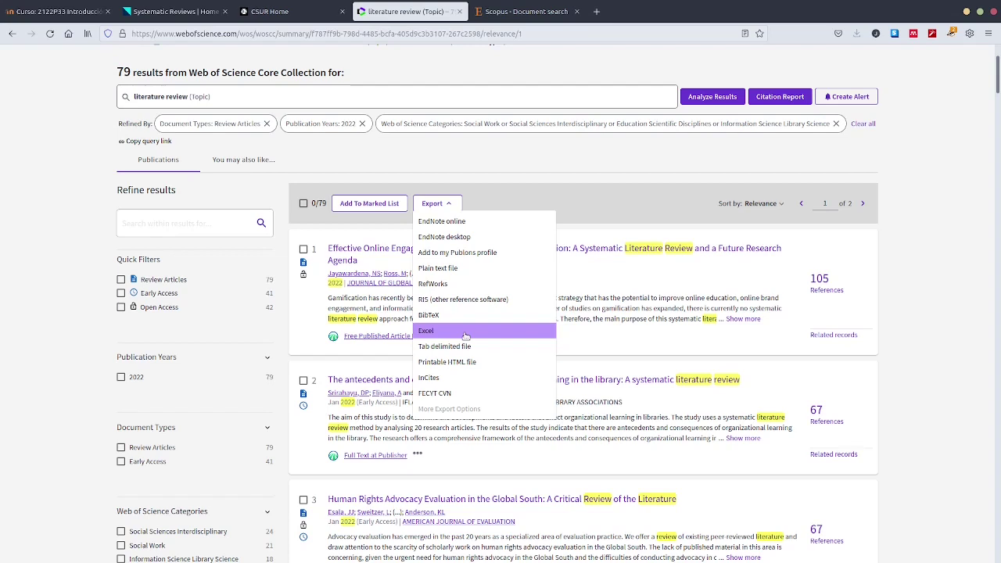
click(466, 335)
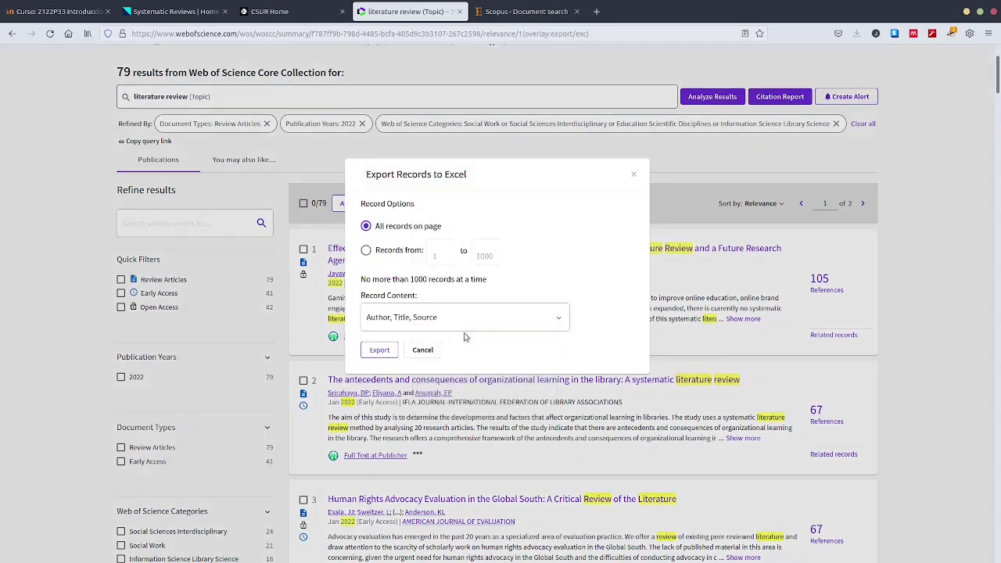
click(521, 321)
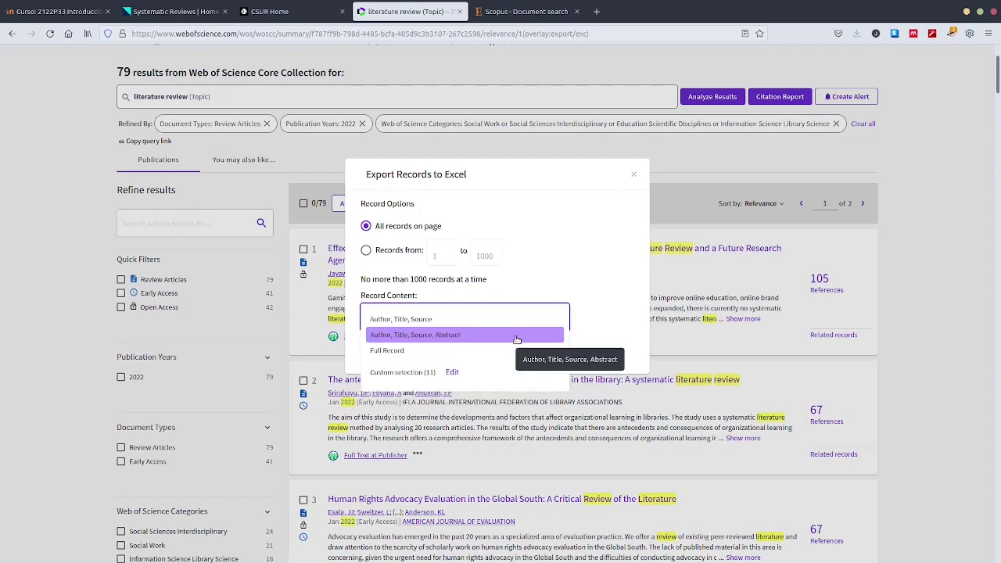
click(517, 339)
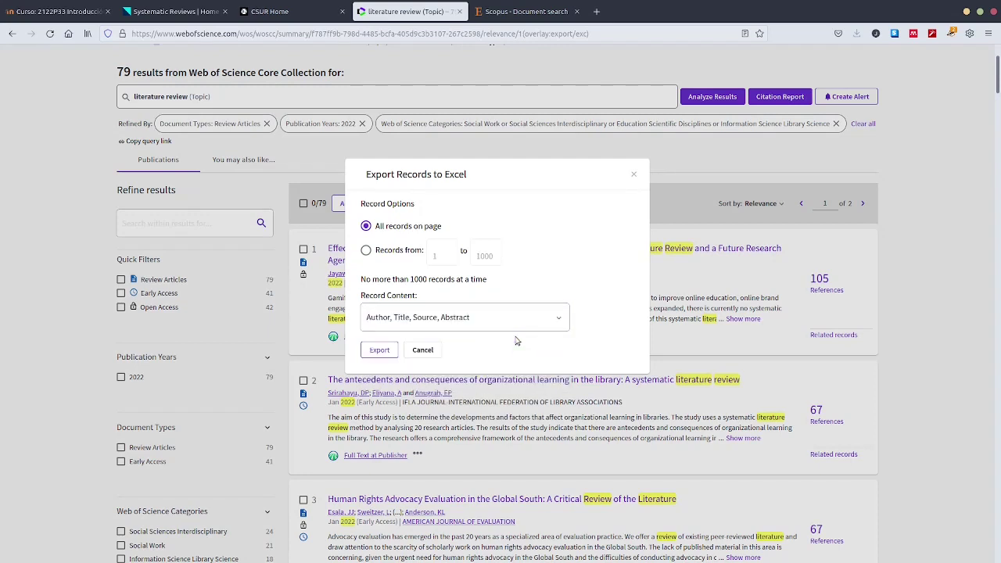
click(379, 351)
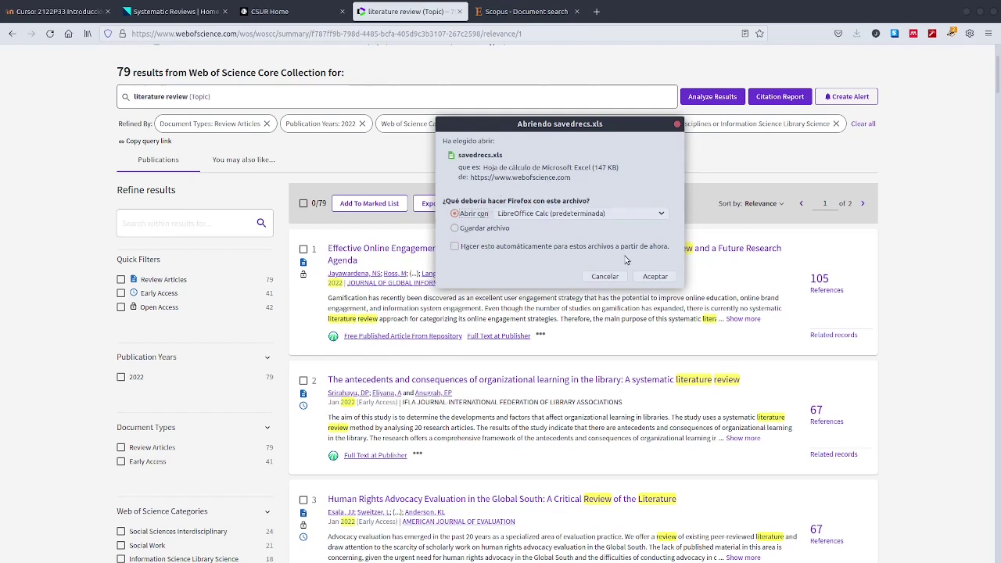
click(650, 278)
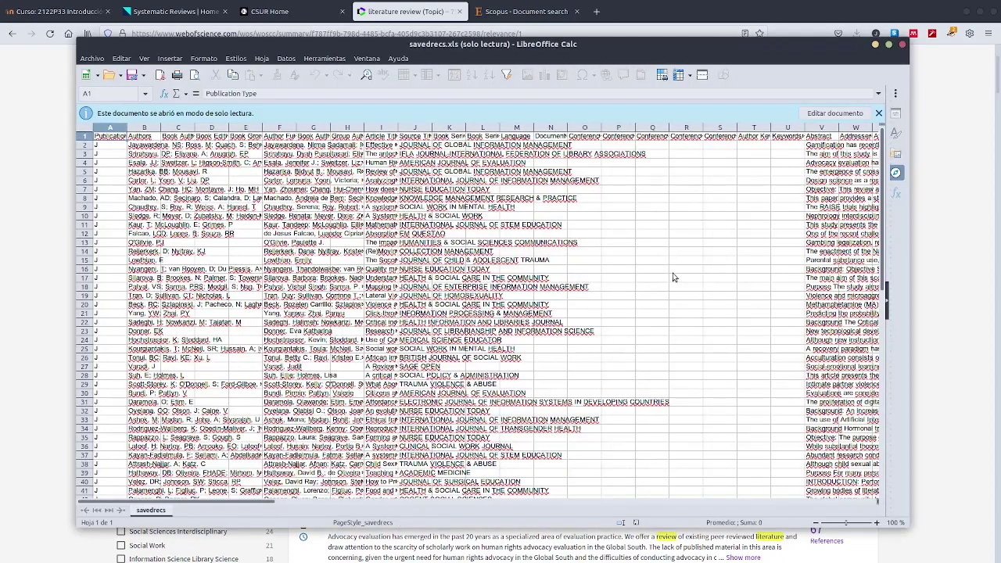
click(889, 46)
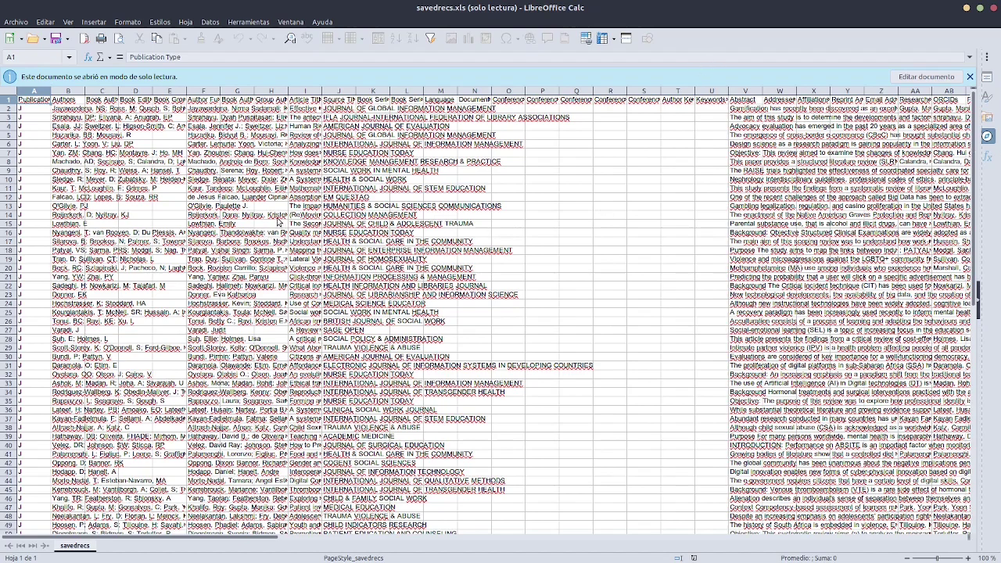
Widen the Publication Type, Authors, Book Authors, Book Editors and Source Title columns so their contents can be read
scroll(282, 225, down, 6)
scroll(279, 225, up, 4)
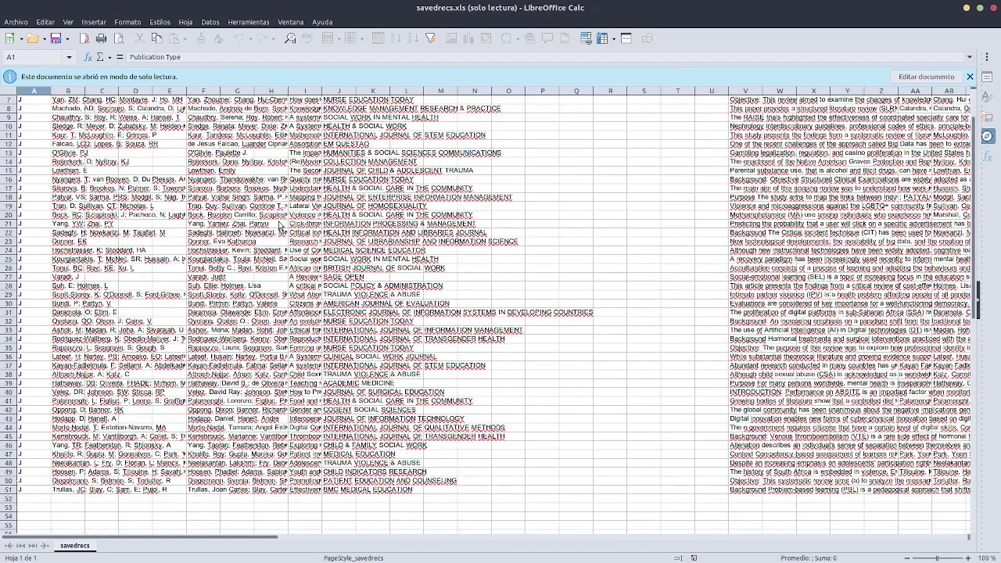
scroll(279, 225, up, 2)
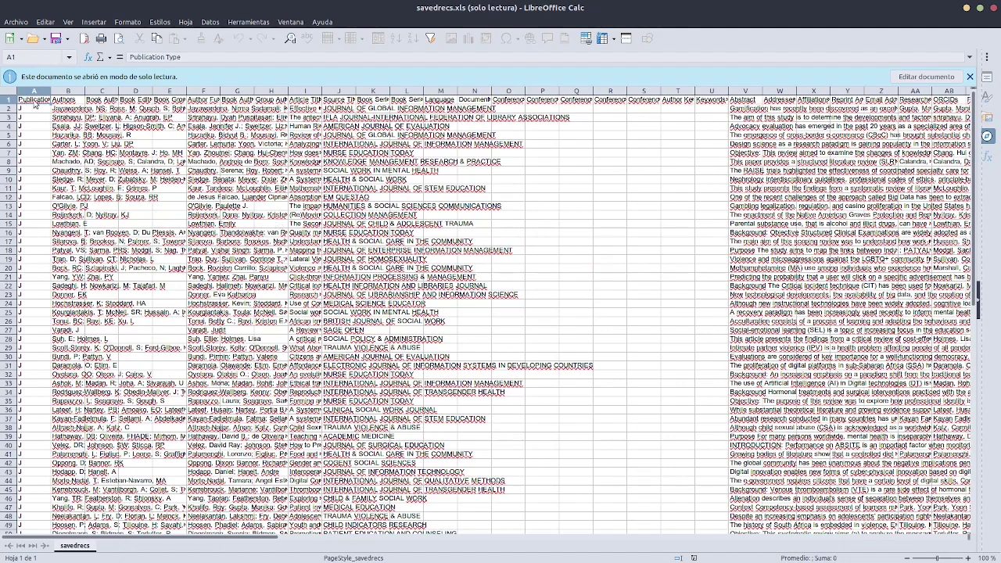
drag(51, 91, 388, 93)
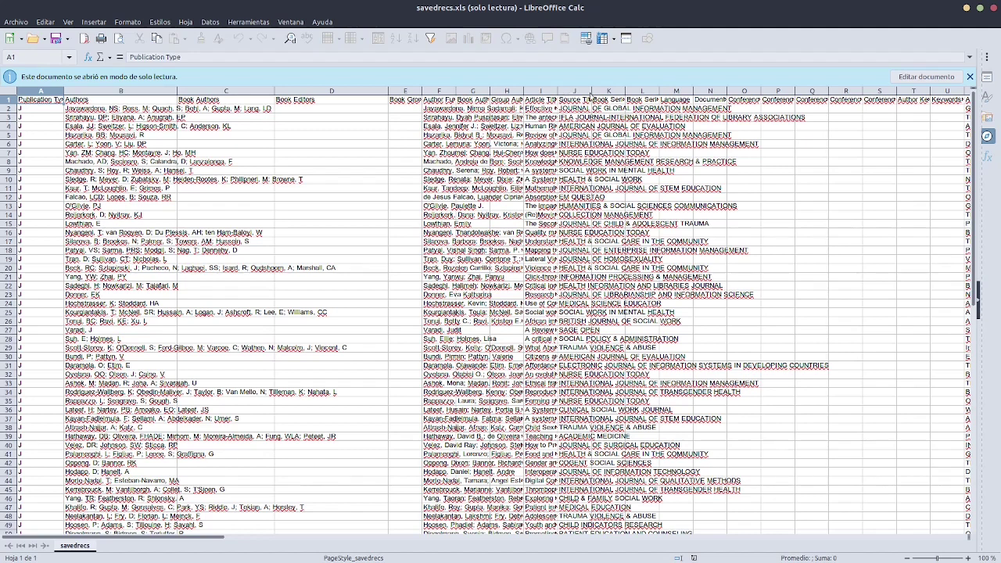
drag(594, 92, 727, 92)
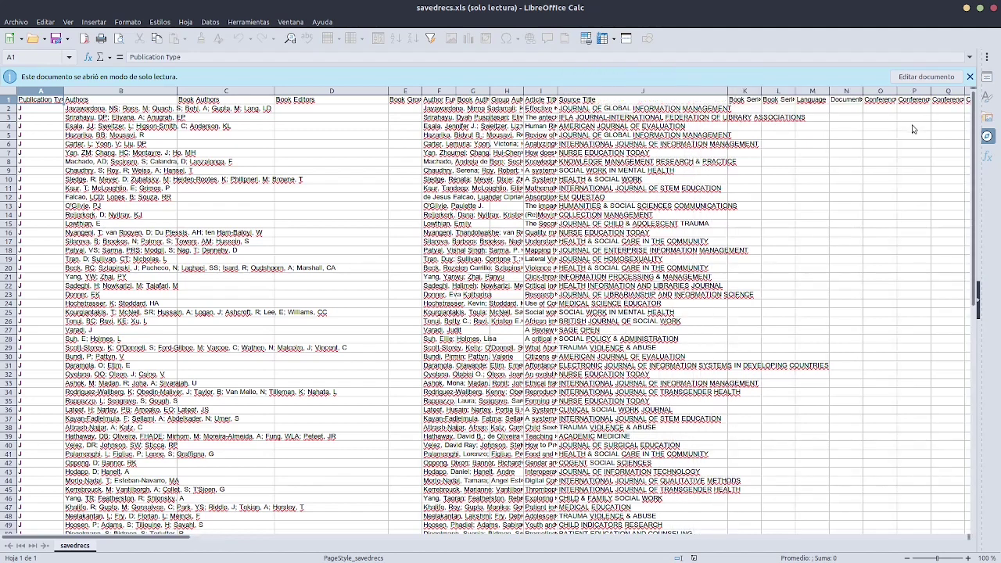
Look through the exported records to the last row and widen the DOI column to fit its identifiers
click(41, 110)
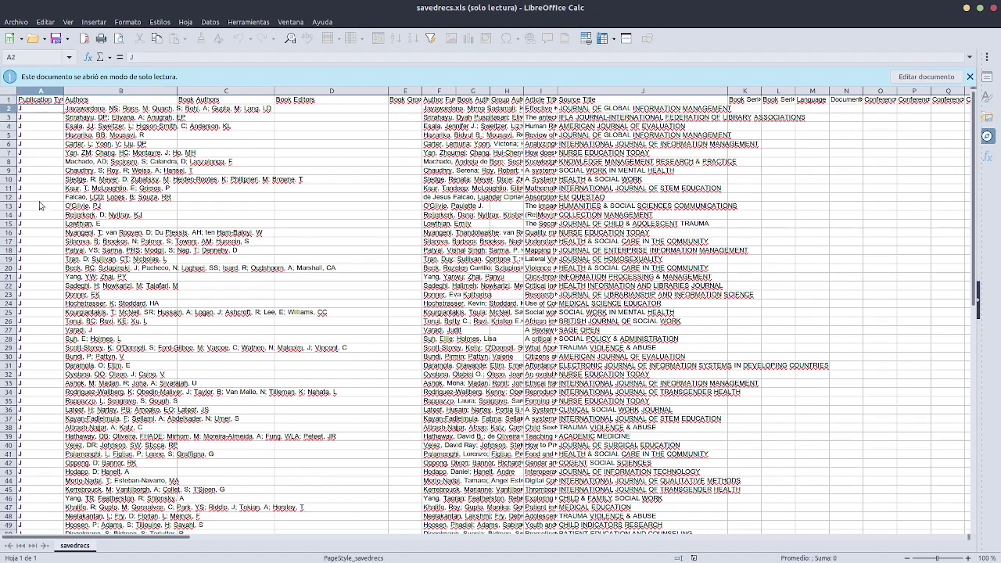
scroll(46, 501, down, 3)
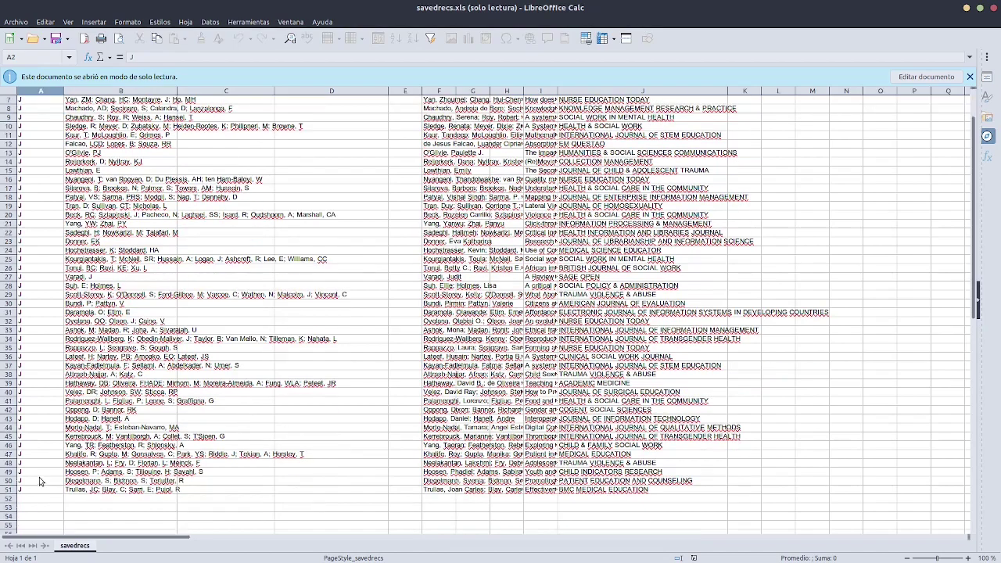
drag(153, 539, 714, 540)
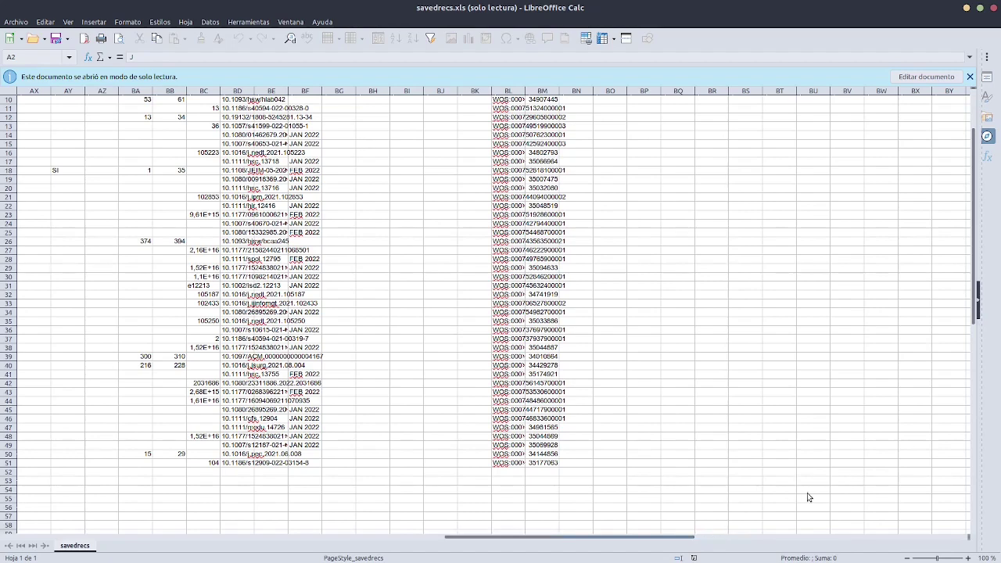
drag(975, 269, 968, 170)
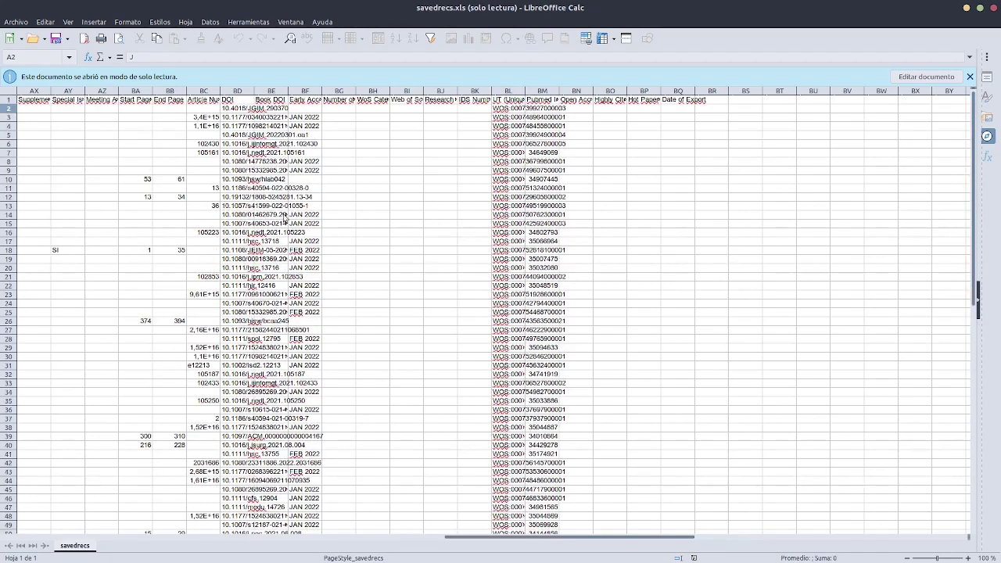
drag(255, 92, 363, 102)
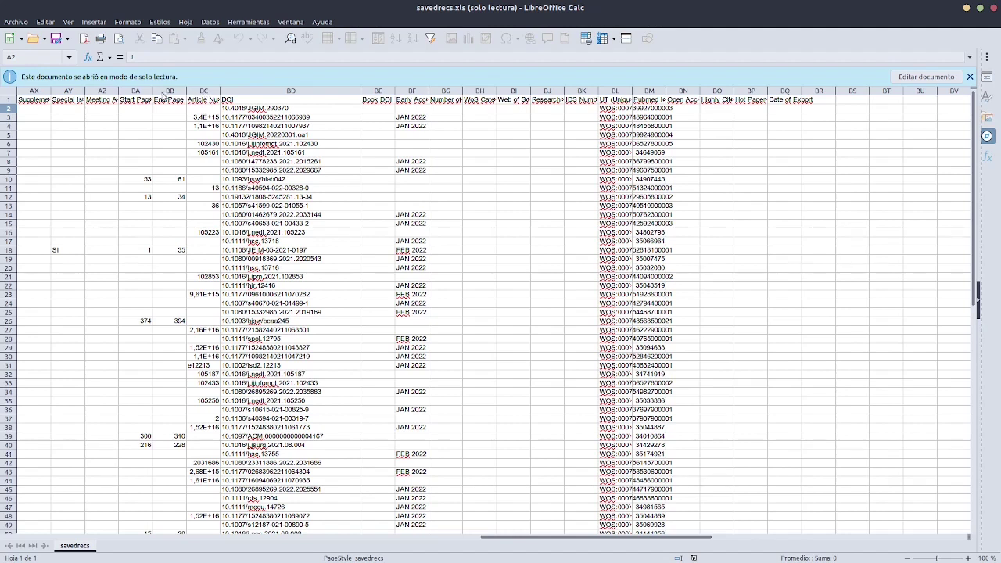
Enable editing of the read-only document and delete the Meeting Abstract column
click(101, 92)
right_click(102, 92)
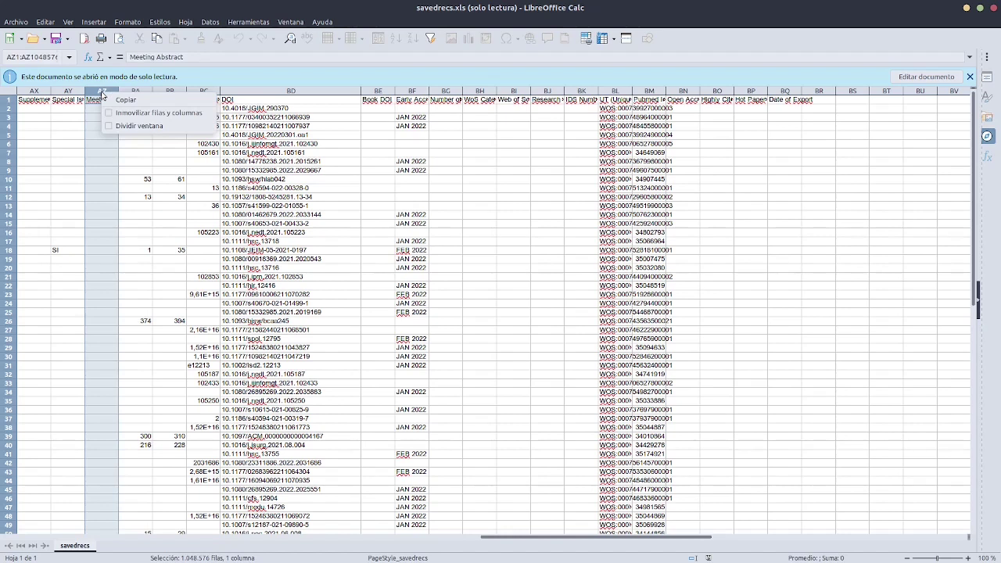
click(190, 72)
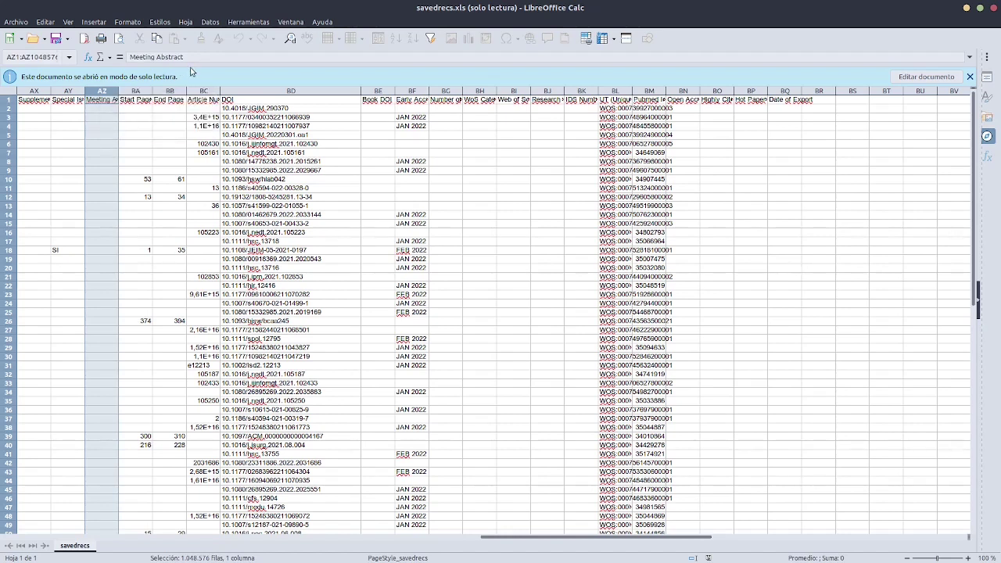
click(926, 76)
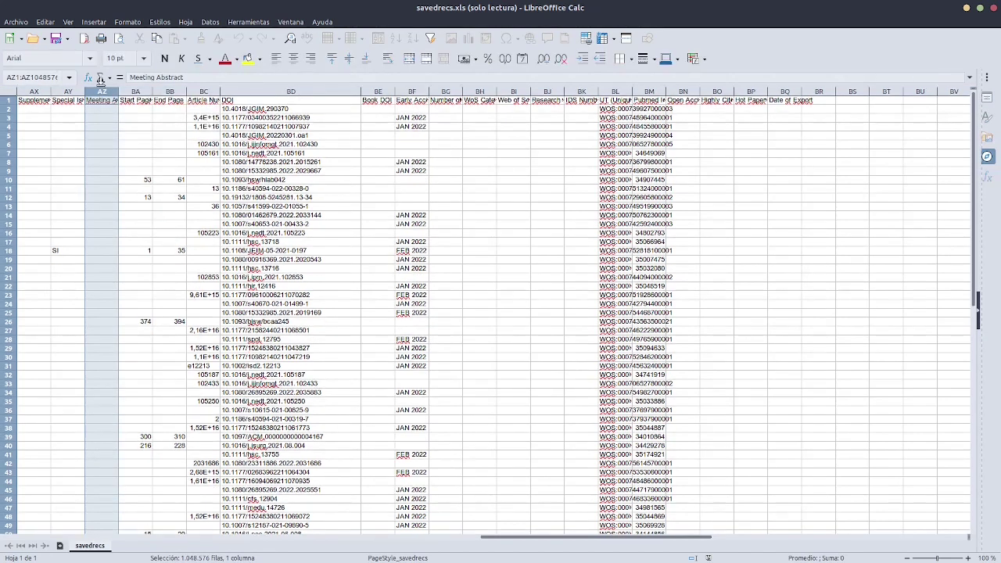
right_click(102, 93)
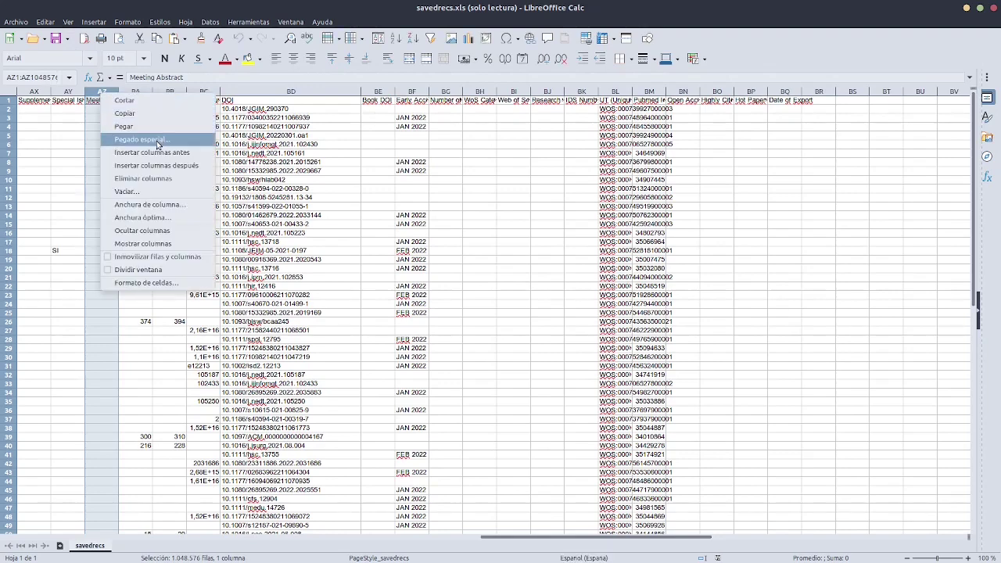
click(143, 178)
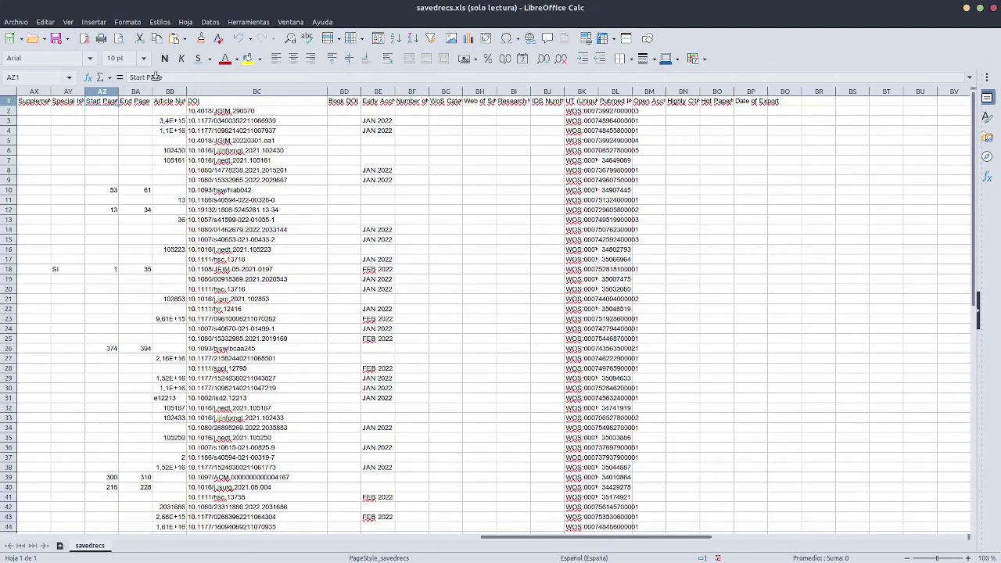
Delete the columns from Conference Title through Author Keywords (O to T)
drag(499, 539, 141, 534)
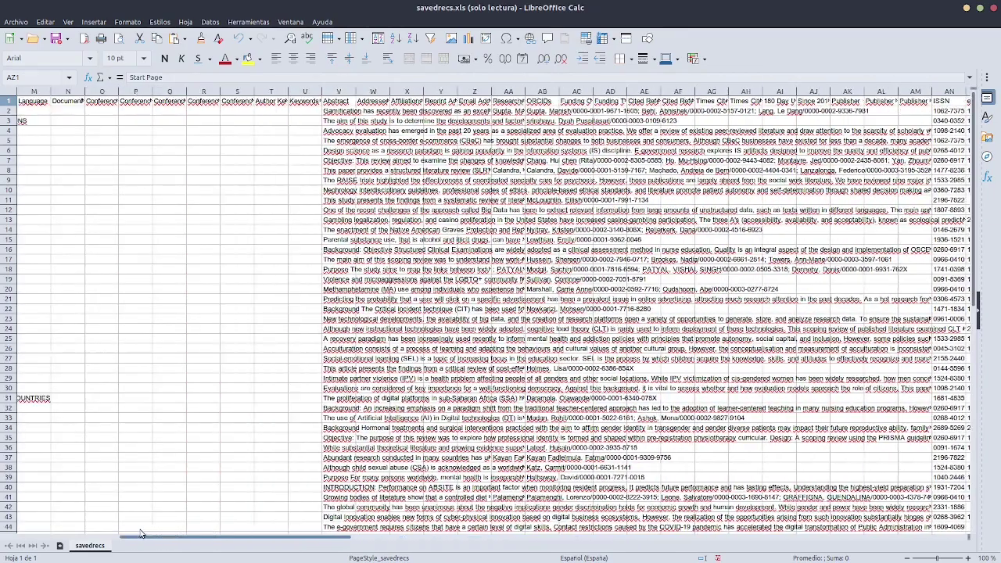
click(96, 94)
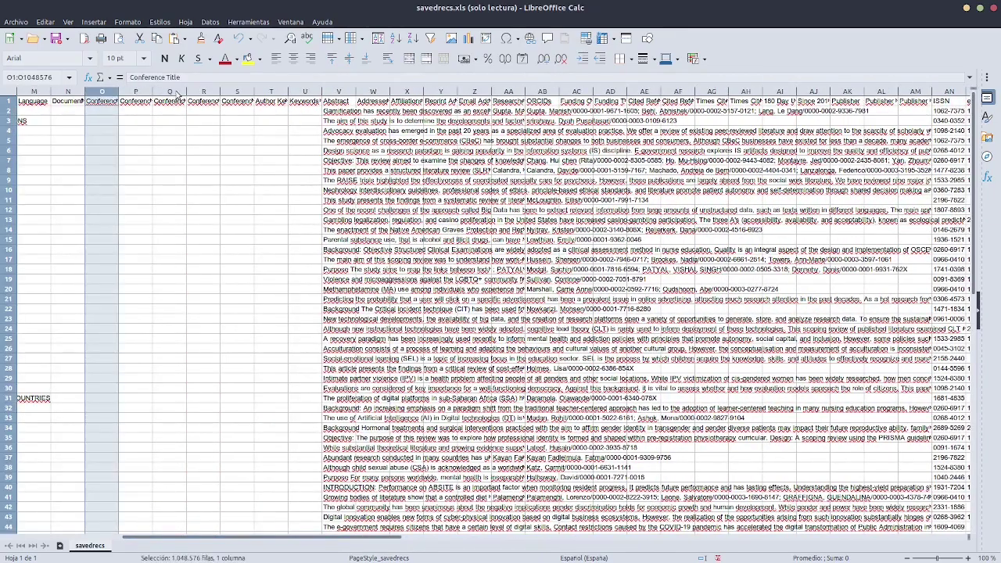
shift+click(274, 92)
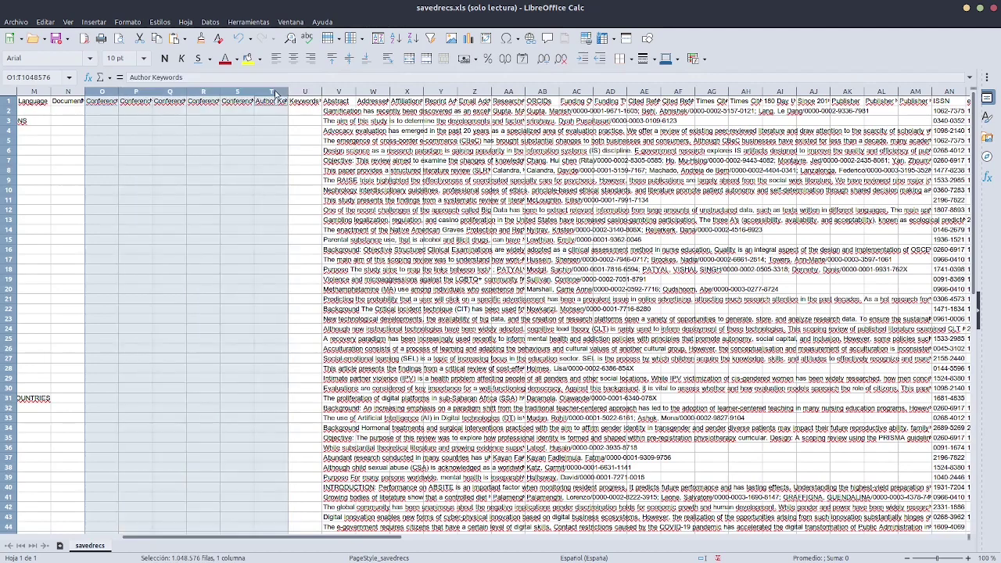
right_click(271, 95)
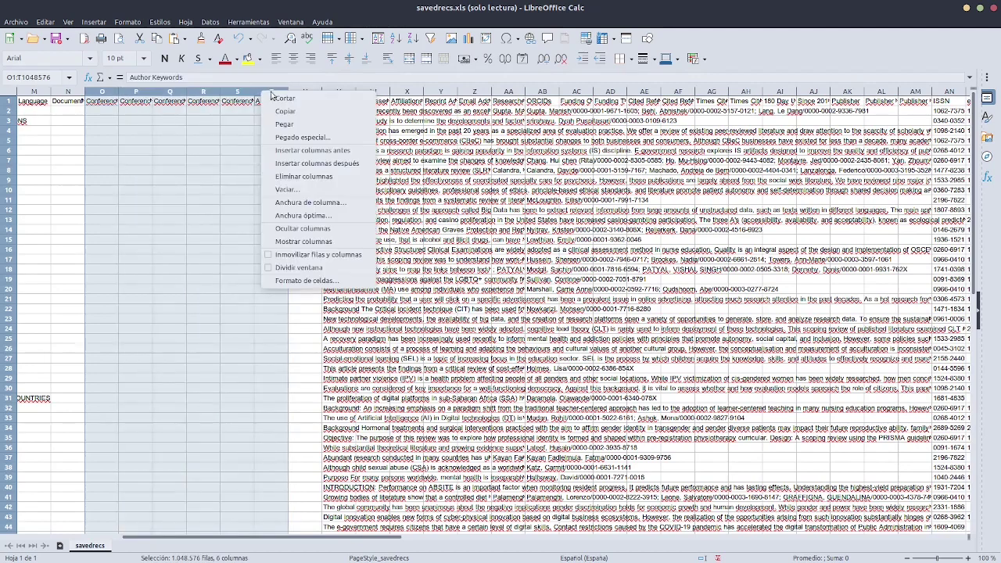
click(322, 176)
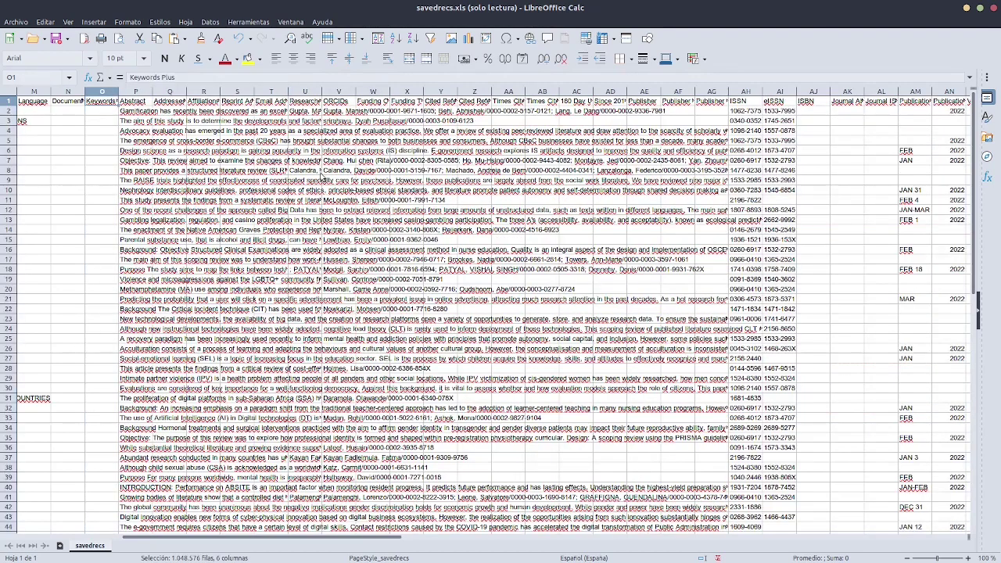
Delete the Document Type column
click(68, 91)
right_click(70, 92)
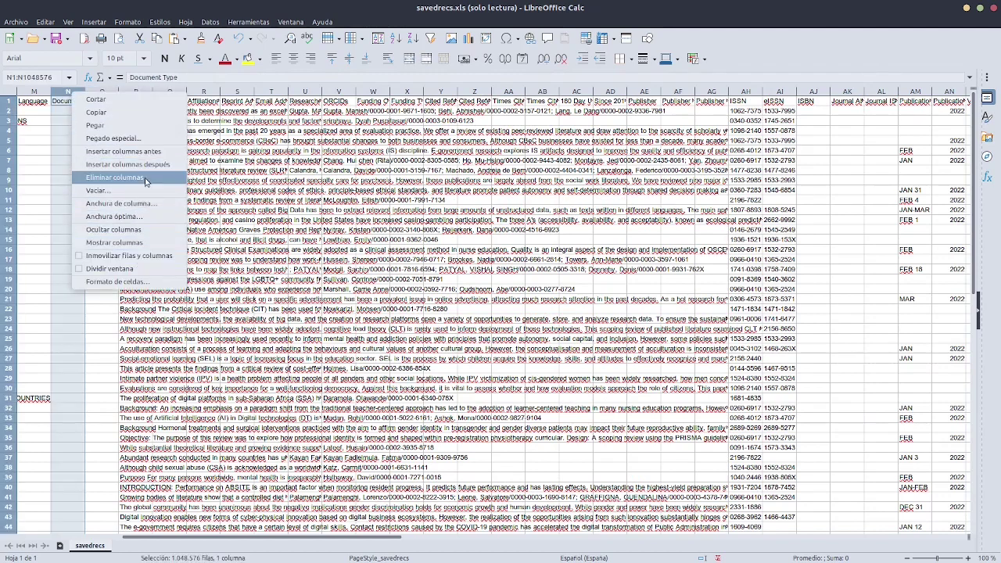
click(114, 177)
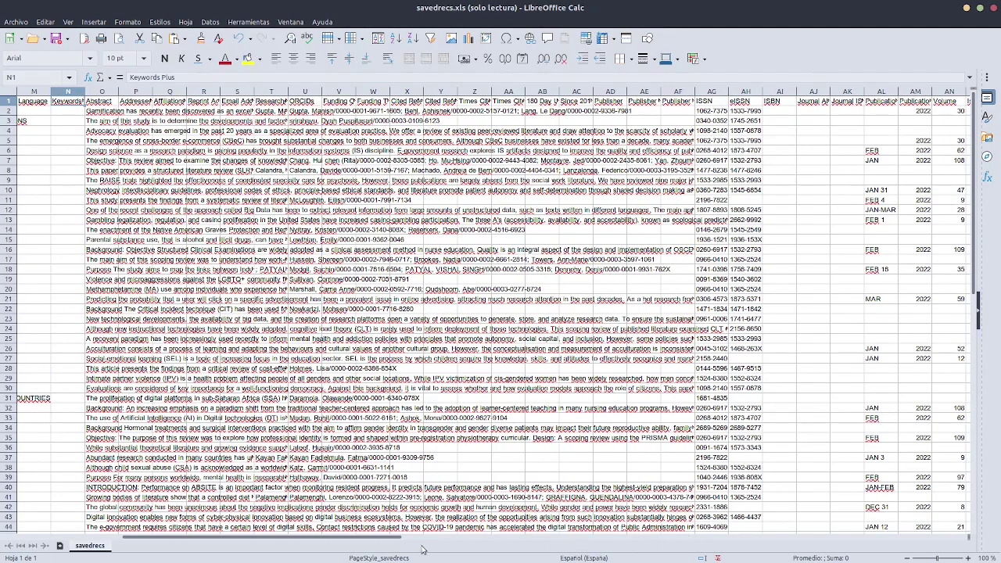
Start saving the spreadsheet as a new file and choose the folder Dropbox/docencia/ICE/RevSistemáticas
drag(422, 545, 266, 559)
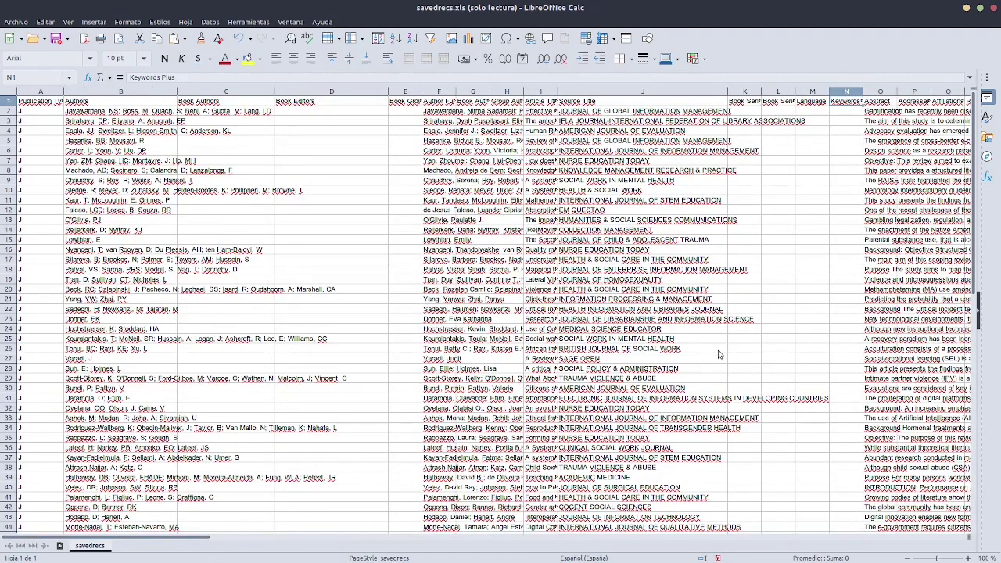
click(57, 40)
click(14, 22)
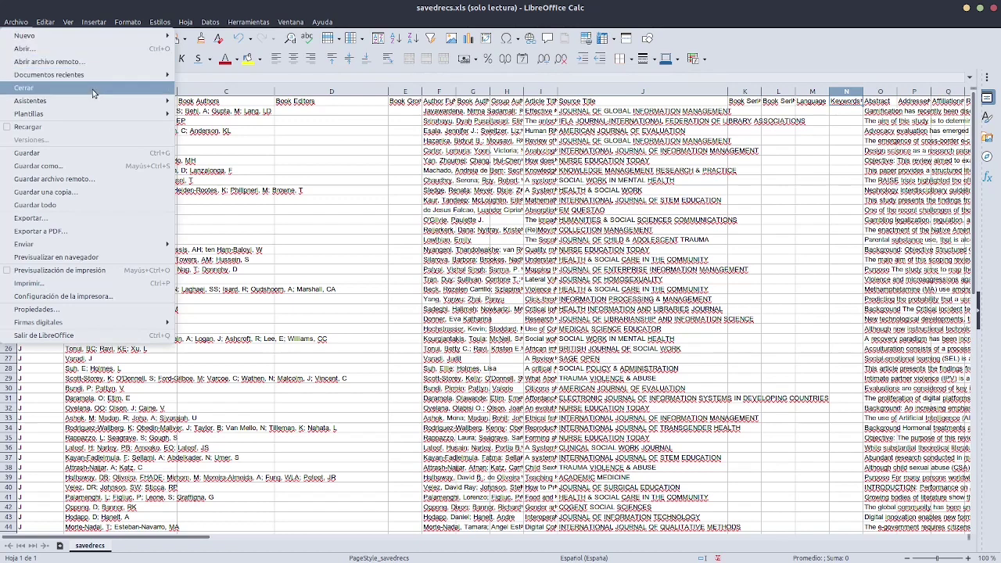
click(112, 167)
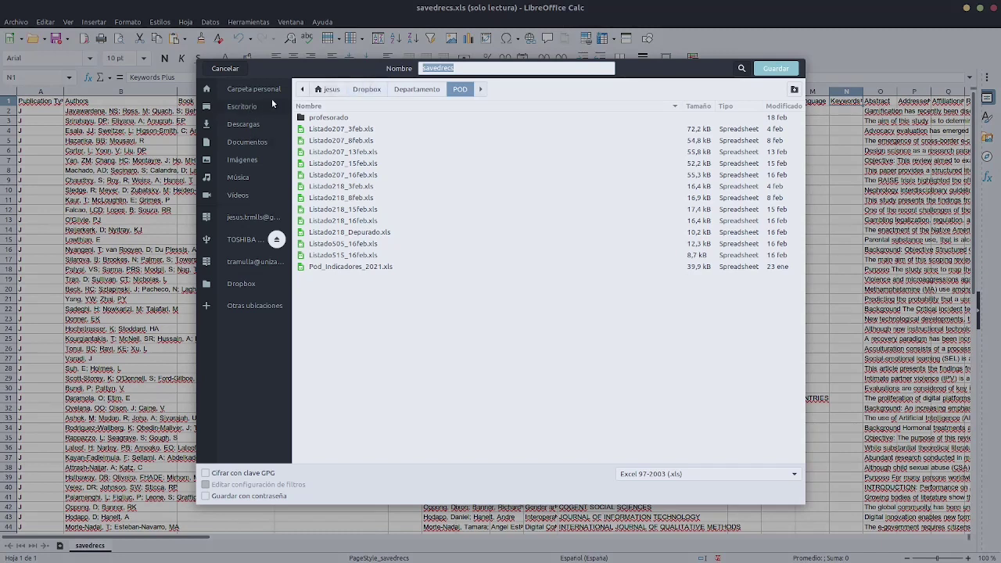
click(367, 88)
click(334, 154)
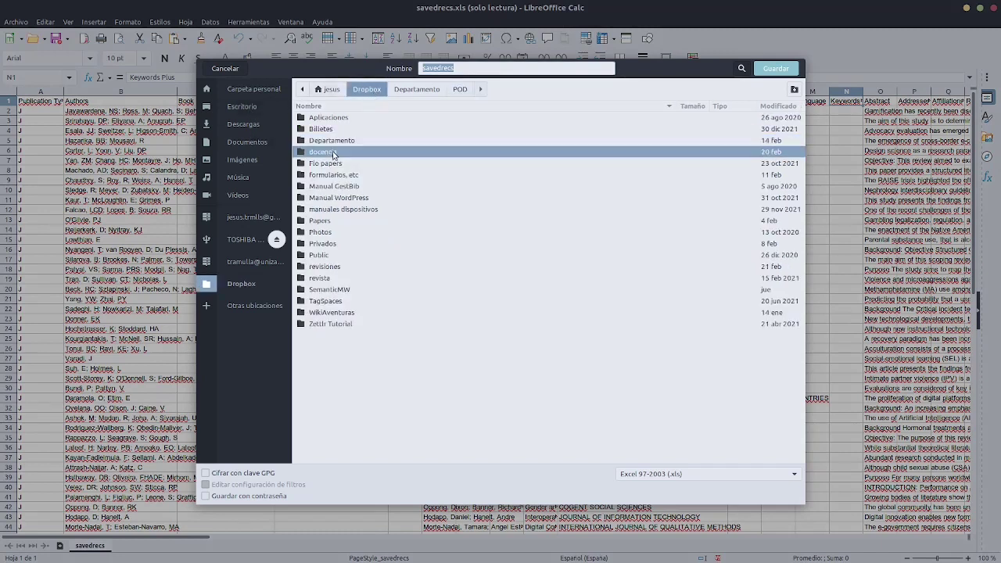
double_click(334, 154)
double_click(316, 189)
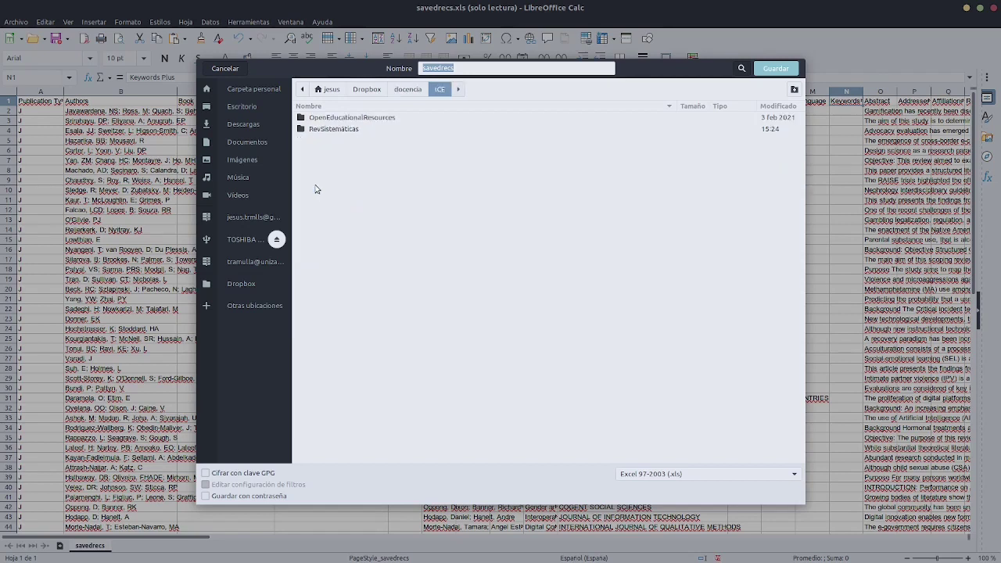
double_click(327, 129)
Save the spreadsheet under the name excelWOS, keeping the Excel 97-2003 format, and close it
click(493, 69)
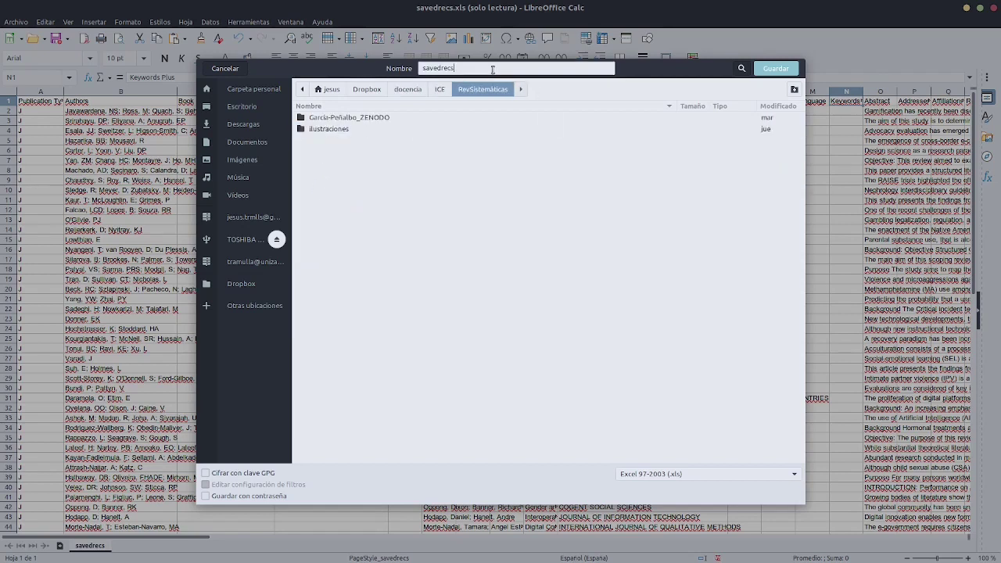
drag(493, 69, 393, 64)
text(excelWOS)
key(Return)
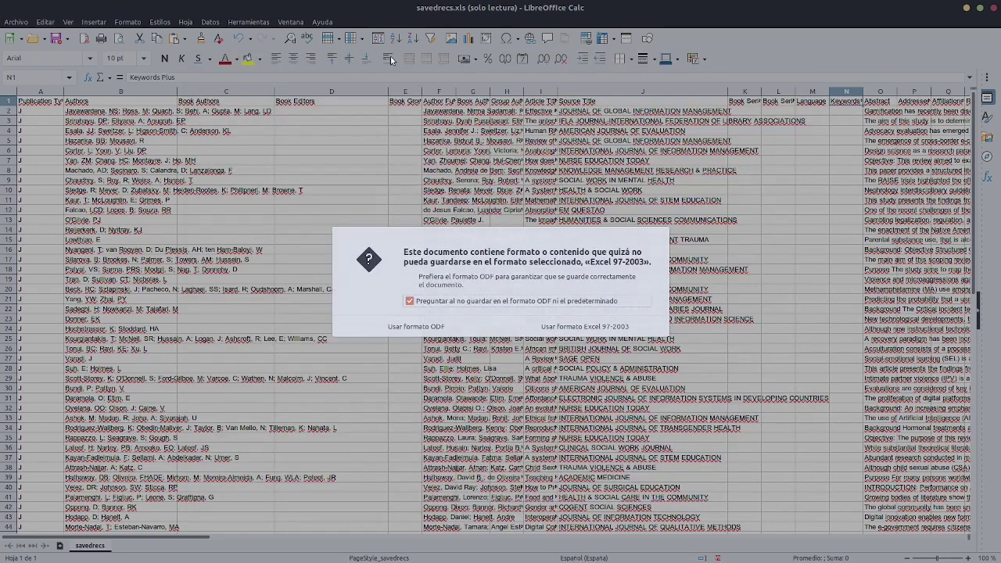
click(575, 331)
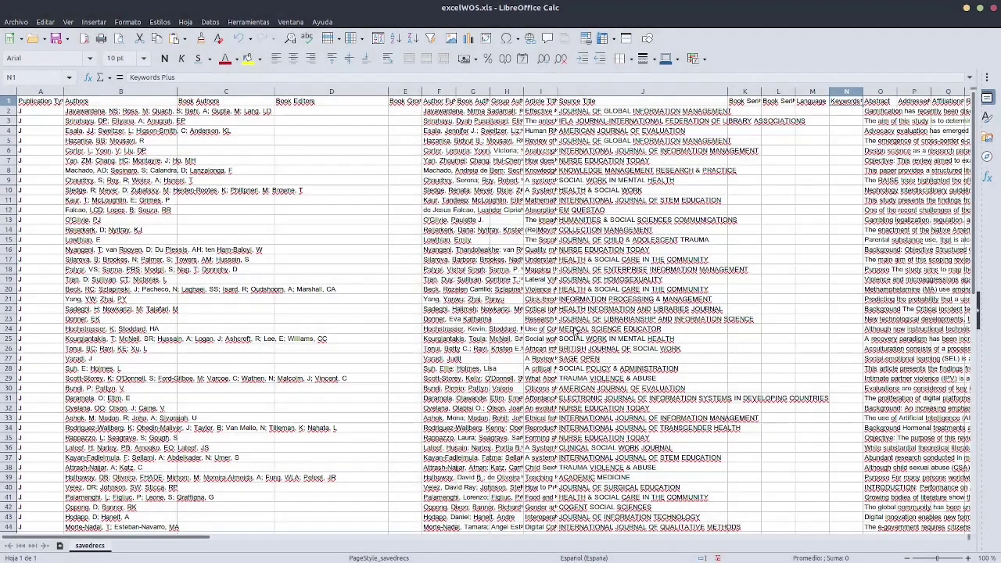
click(994, 8)
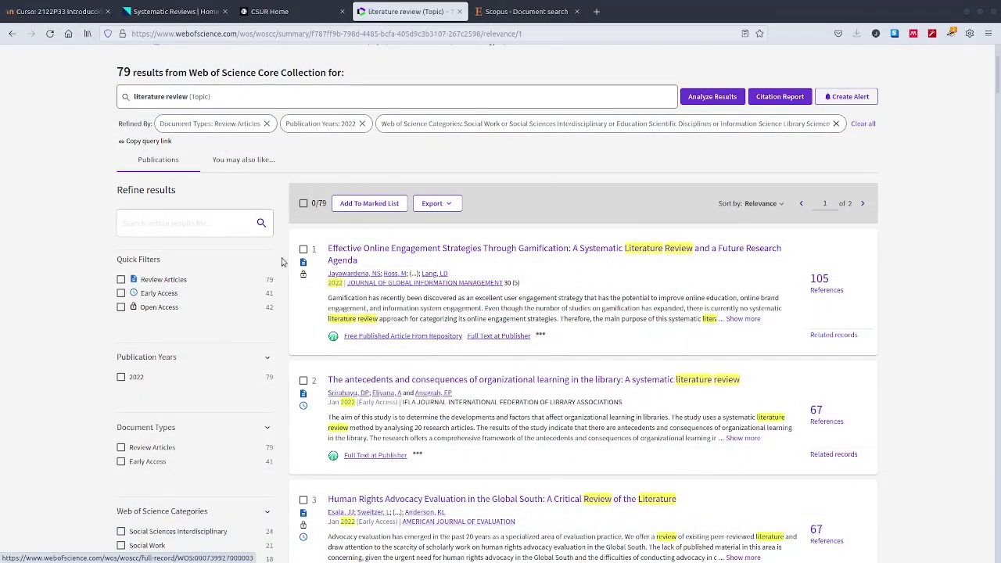
Export the first Web of Science record to a RIS file with Author, Title, Source as the record content
scroll(341, 299, down, 2)
scroll(313, 352, up, 4)
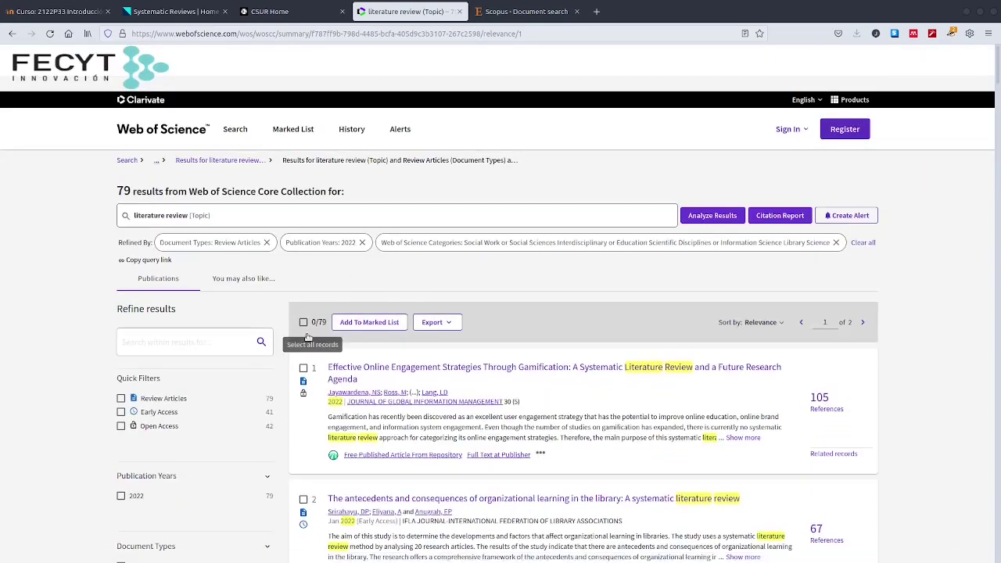
click(304, 368)
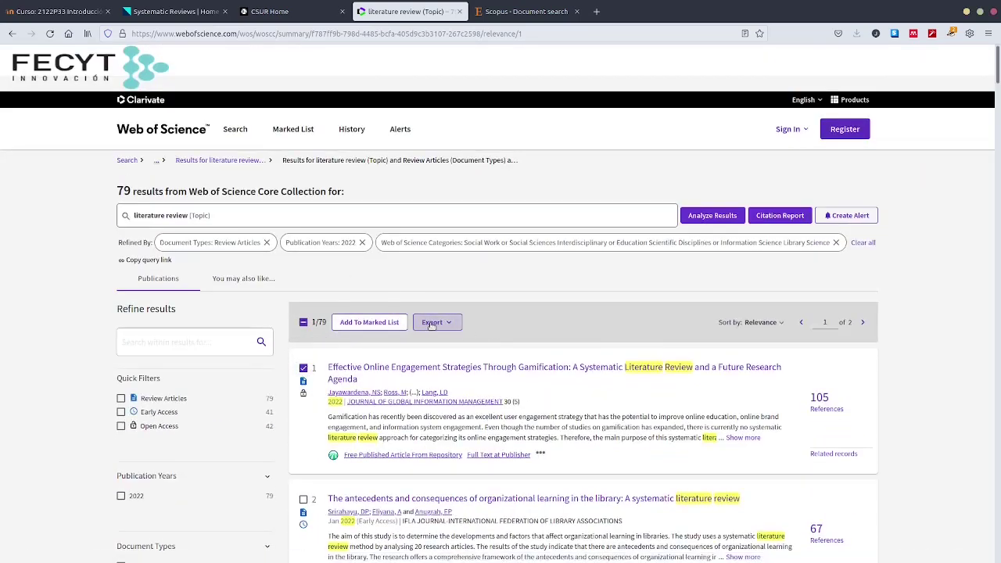
click(431, 323)
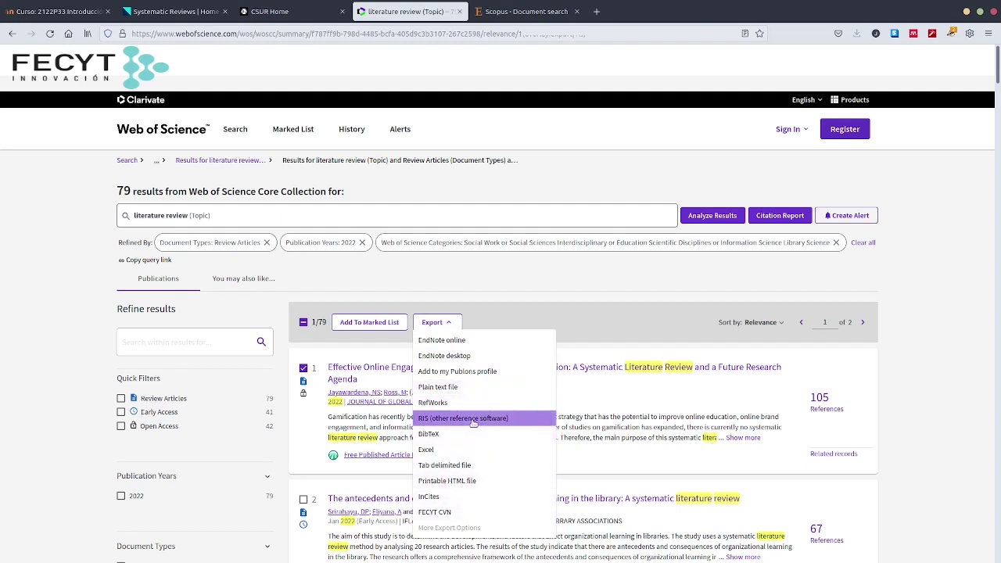
click(473, 420)
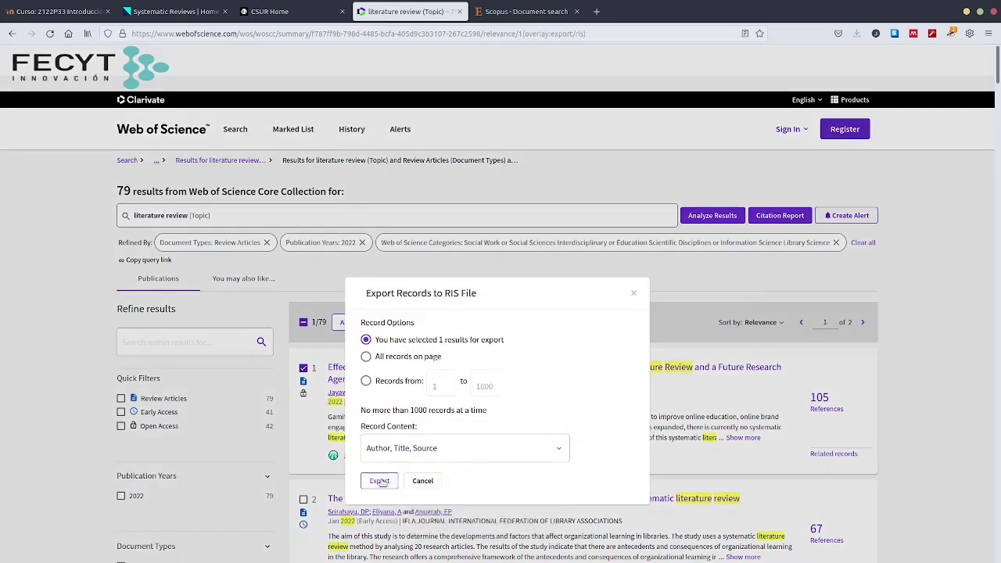
click(525, 447)
click(524, 448)
click(472, 457)
click(447, 467)
click(381, 481)
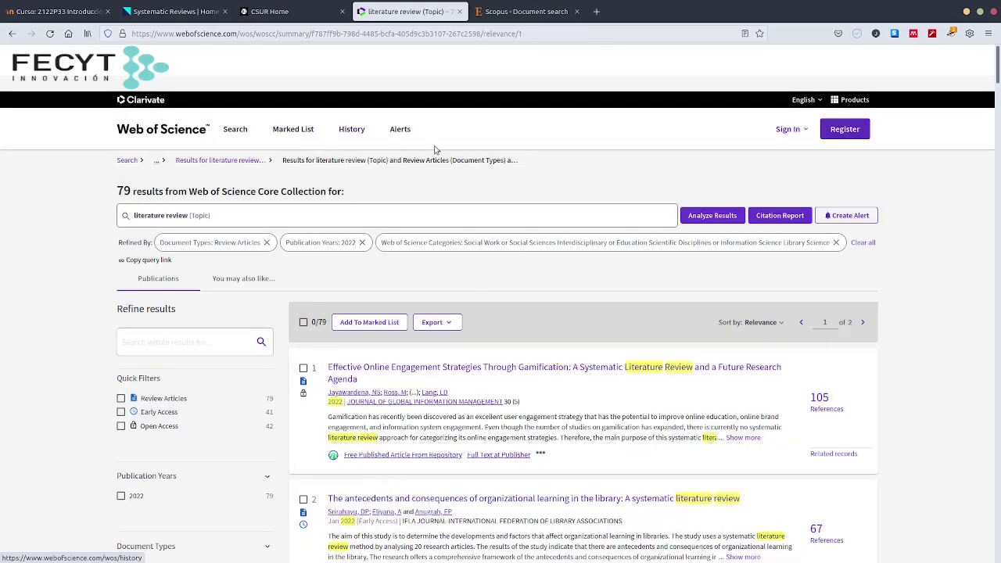
Switch to Scopus, view its advanced document search form and return to the basic search
scroll(434, 362, down, 5)
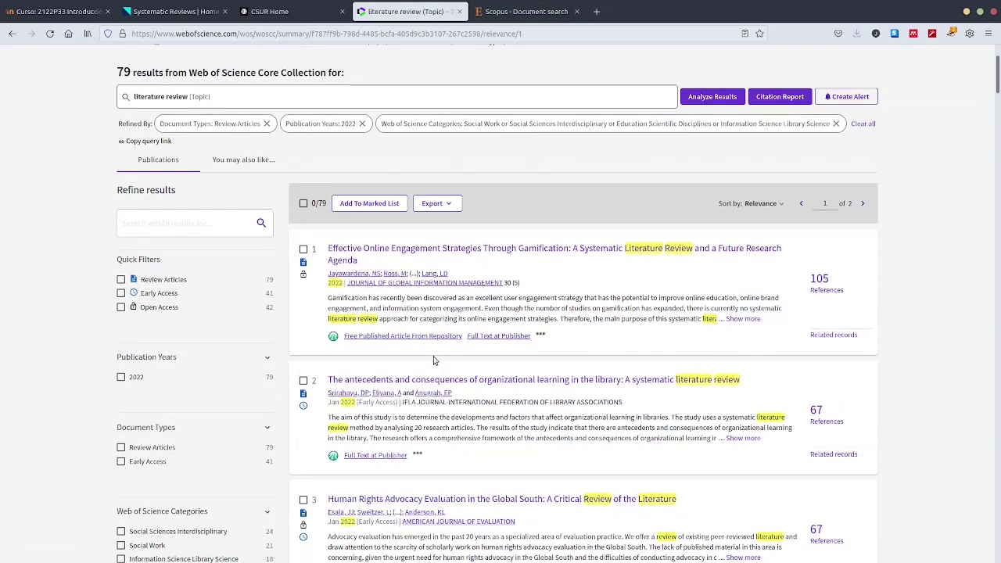
scroll(435, 361, up, 5)
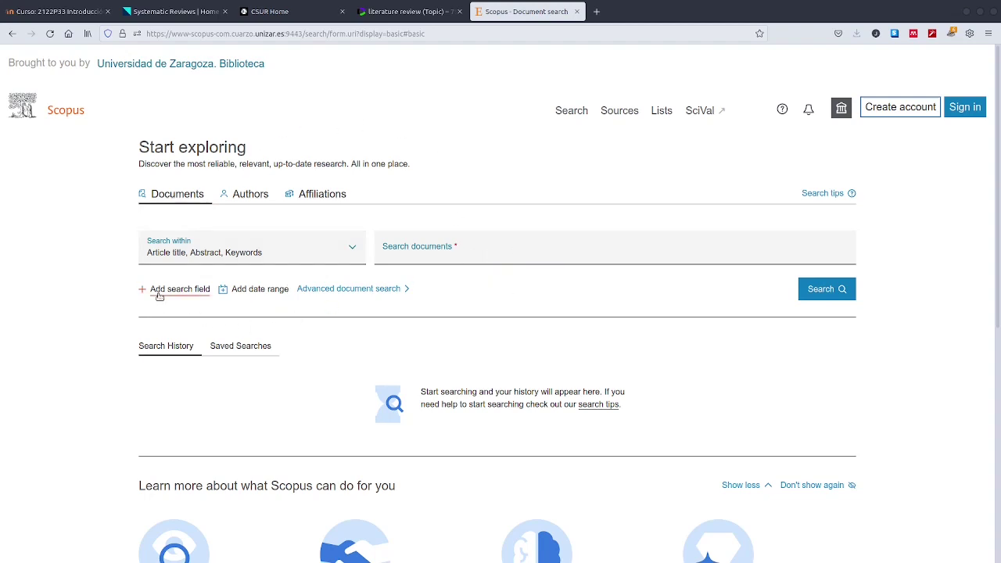
click(338, 291)
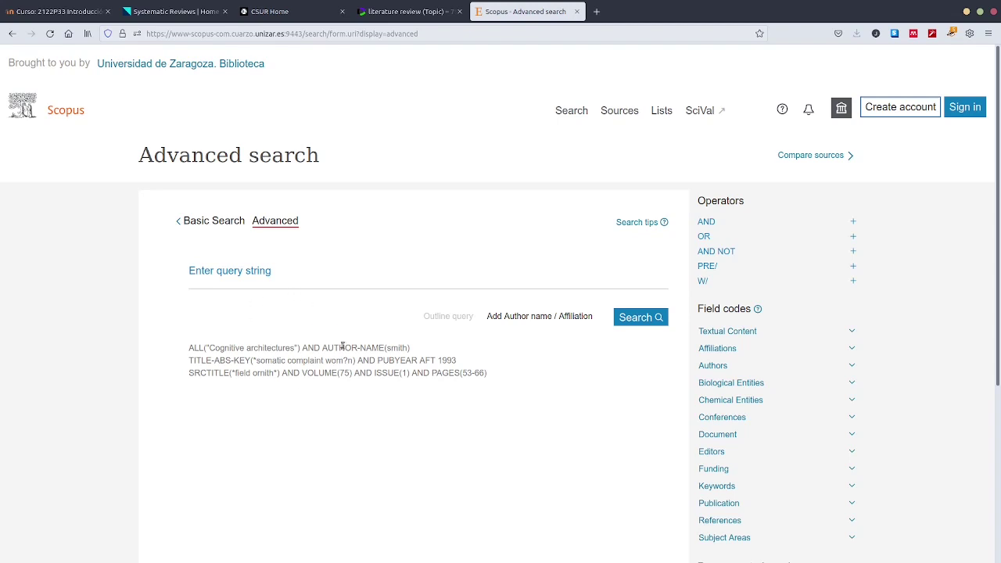
click(208, 222)
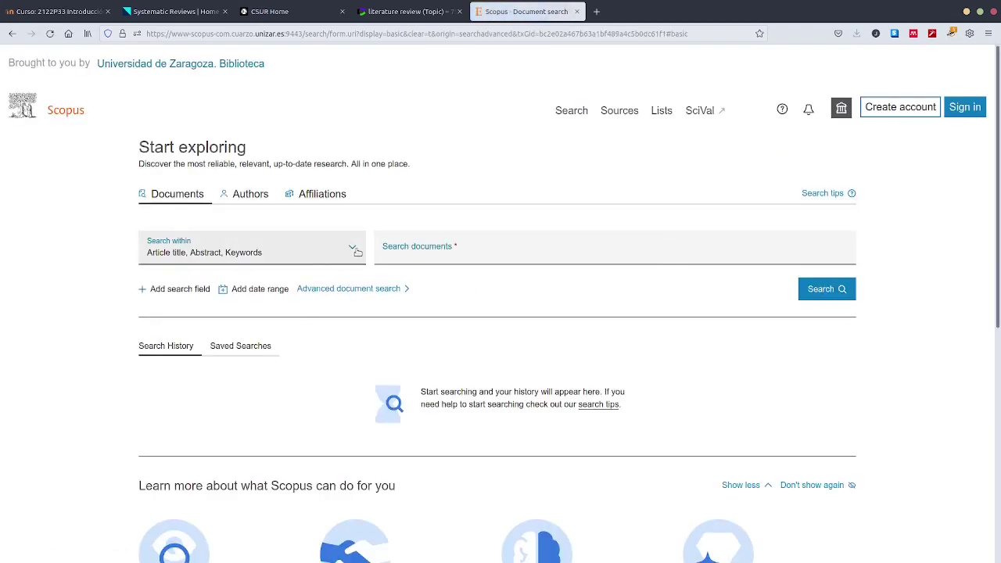
Search Scopus for "liiterature review" within Article title, Abstract, Keywords
click(354, 250)
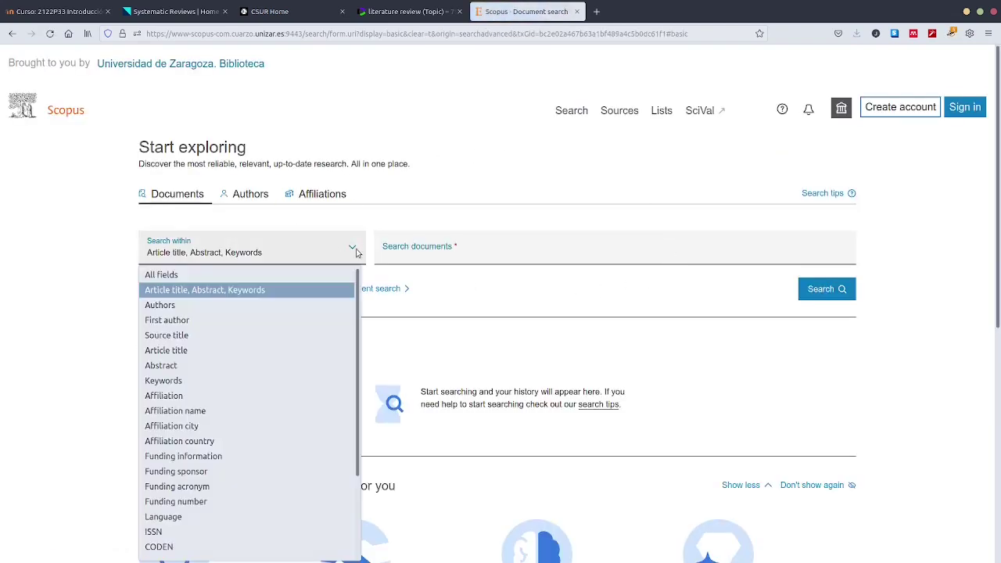
click(311, 289)
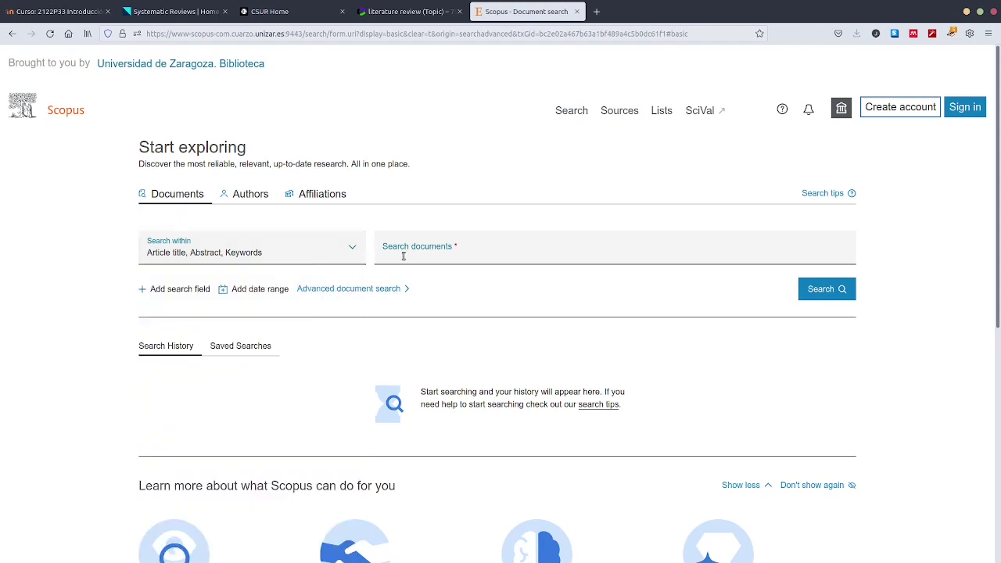
click(404, 256)
text(literature review)
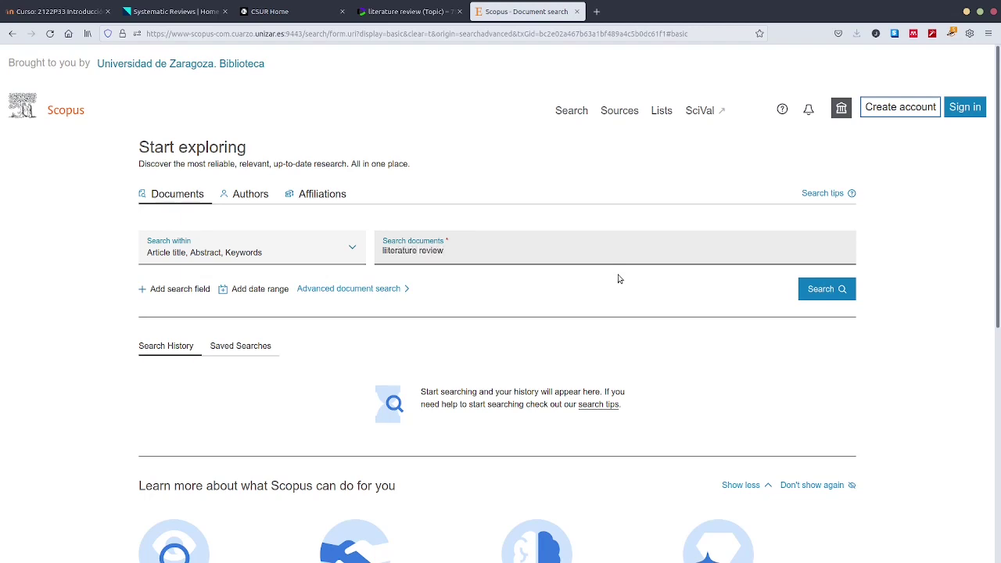
click(814, 280)
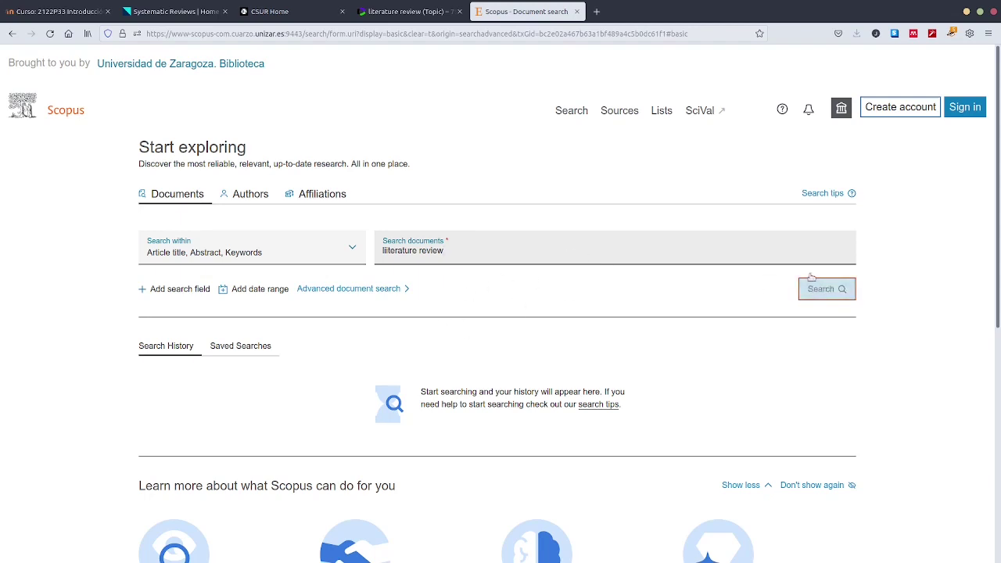
click(824, 294)
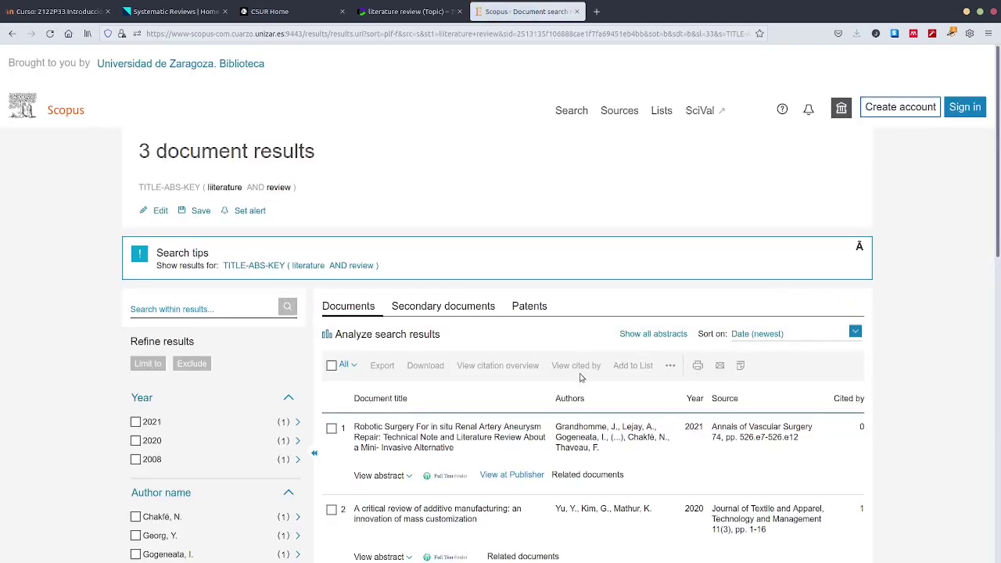
Edit the search query to read "literature AND review" and run the search again
scroll(580, 377, down, 1)
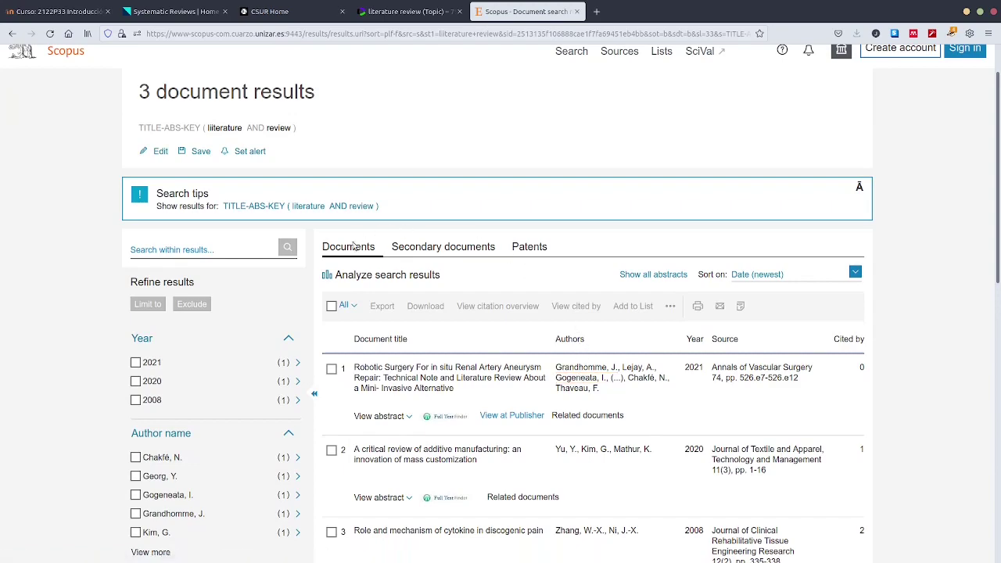
scroll(342, 308, up, 1)
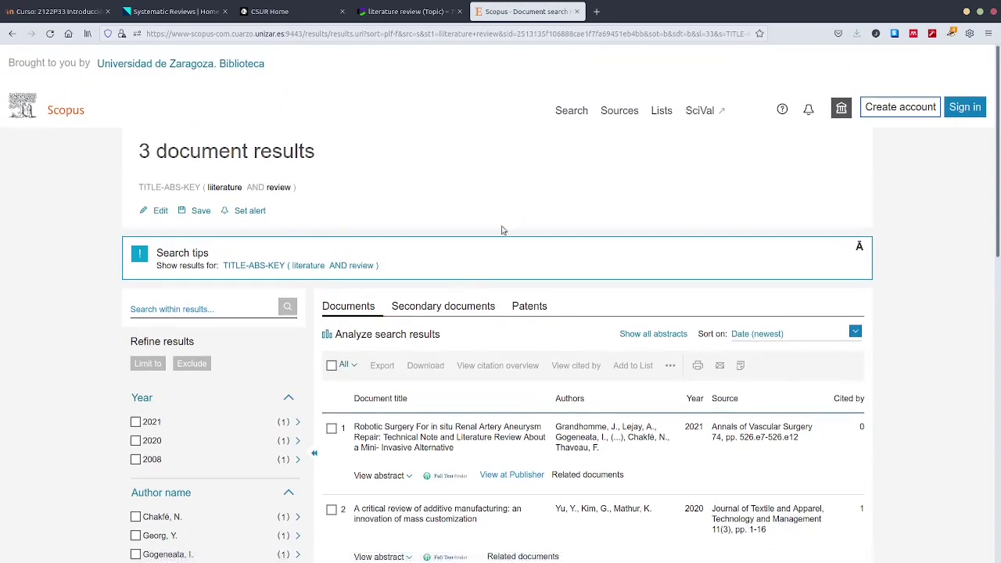
scroll(487, 351, down, 4)
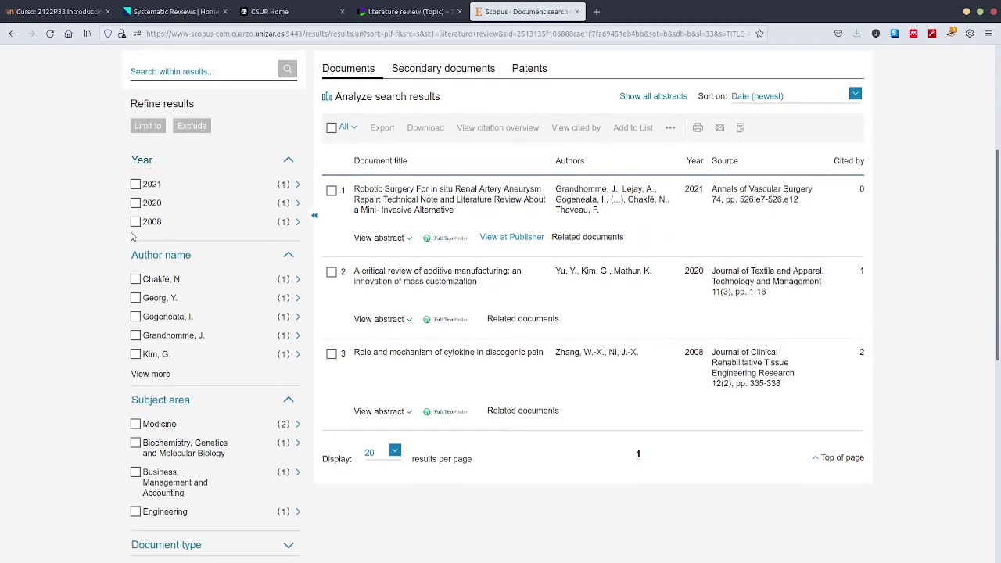
scroll(133, 239, up, 4)
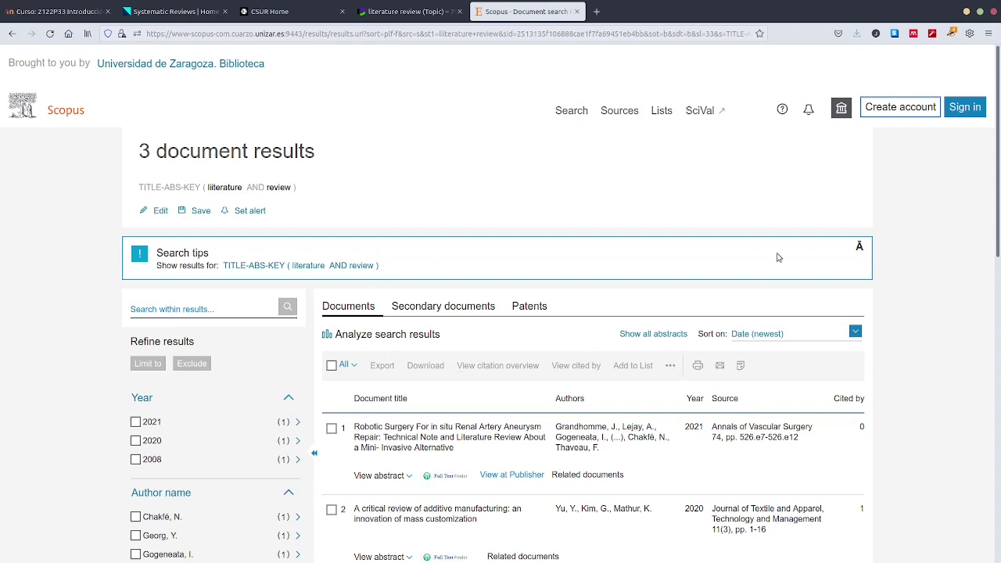
click(159, 211)
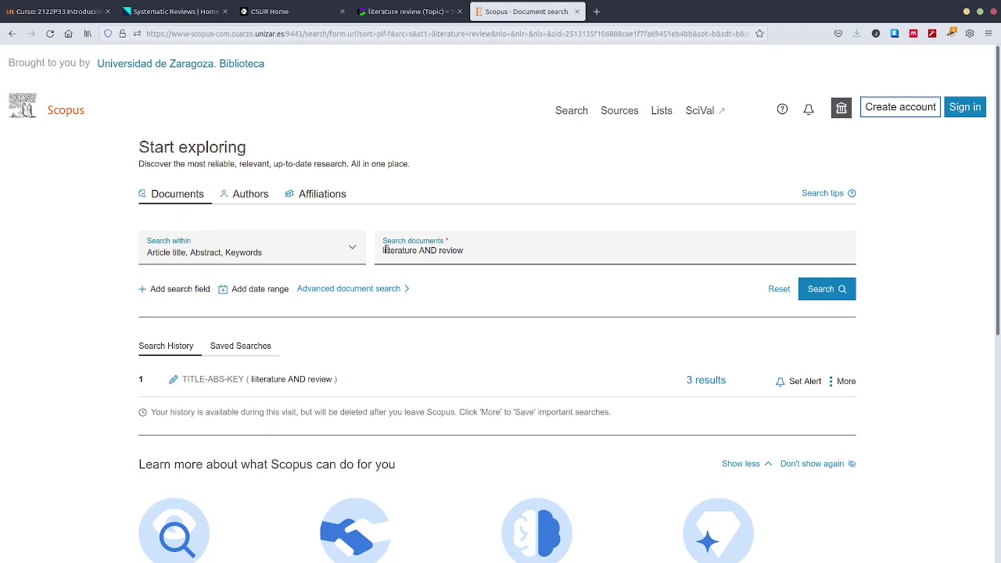
click(385, 250)
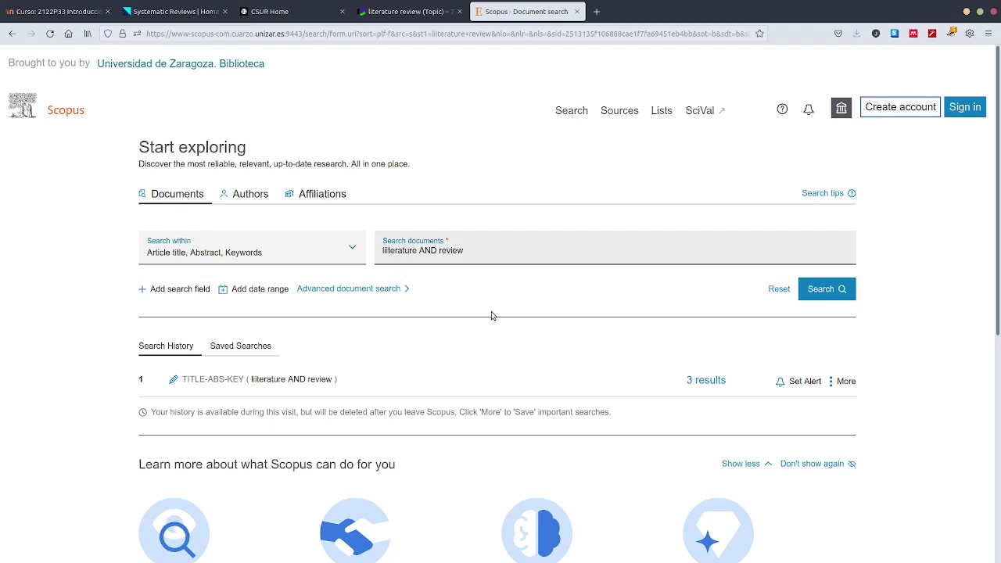
key(Delete)
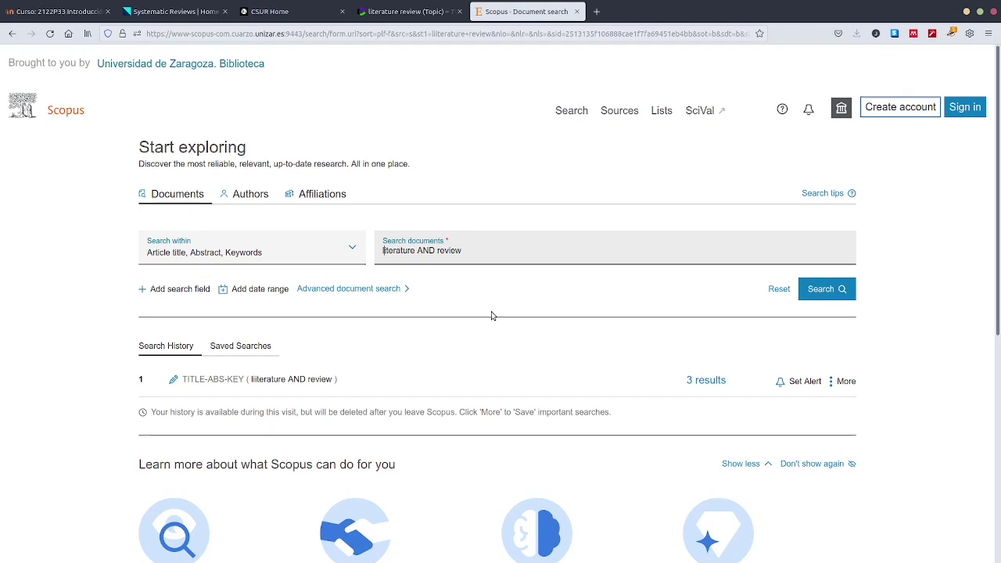
key(Return)
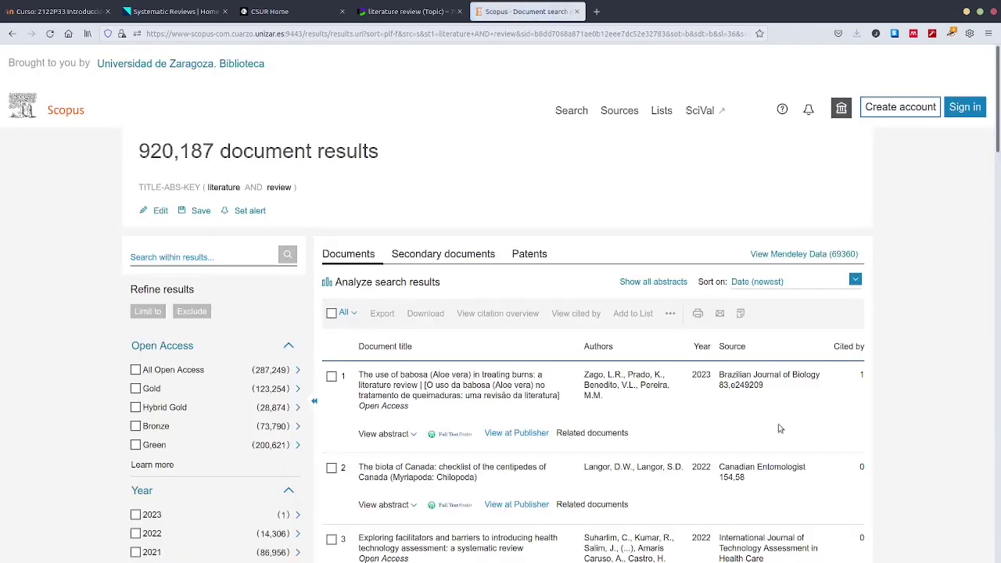
Limit the search results to the year 2022 and the Social Sciences subject area
scroll(73, 373, down, 3)
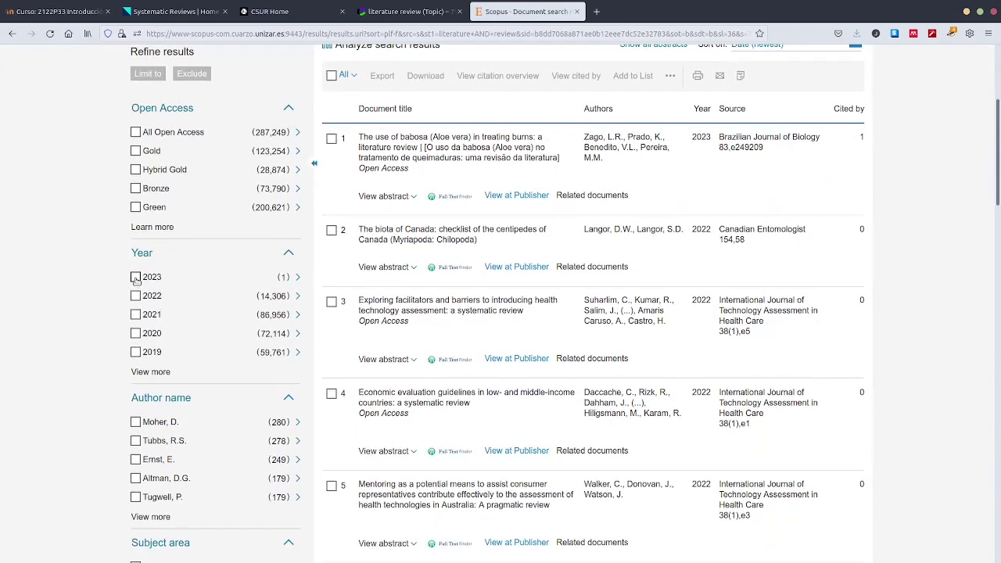
click(136, 295)
scroll(116, 400, down, 2)
scroll(116, 401, down, 2)
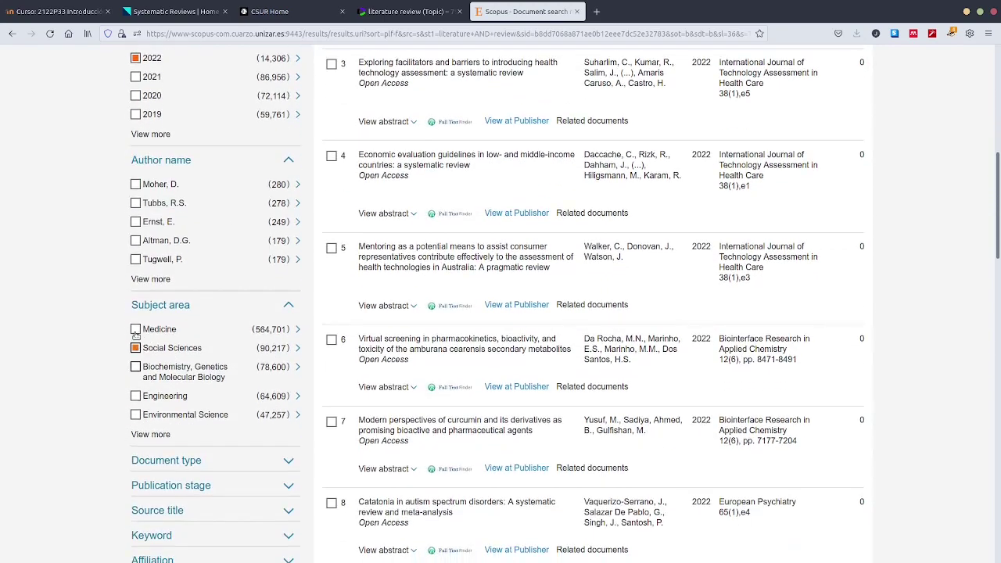
scroll(117, 316, up, 4)
scroll(177, 198, up, 4)
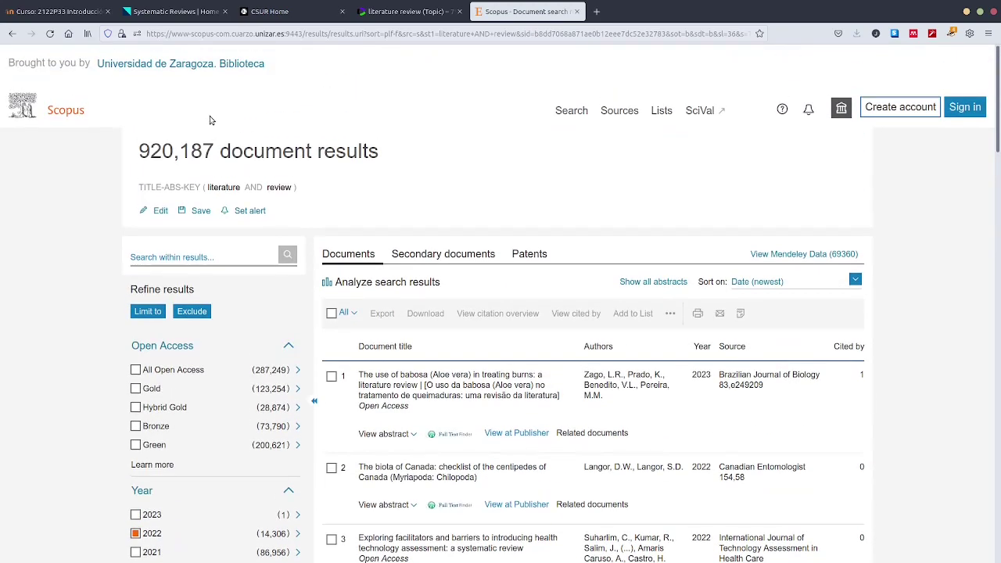
click(149, 311)
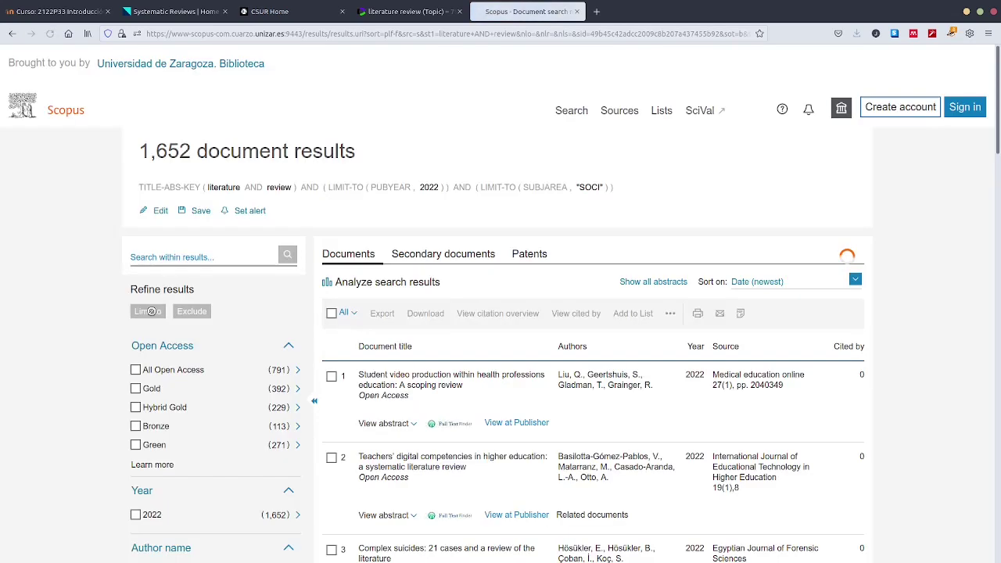
Apply the Social Sciences subject area limit once more to the refined results
scroll(87, 379, down, 5)
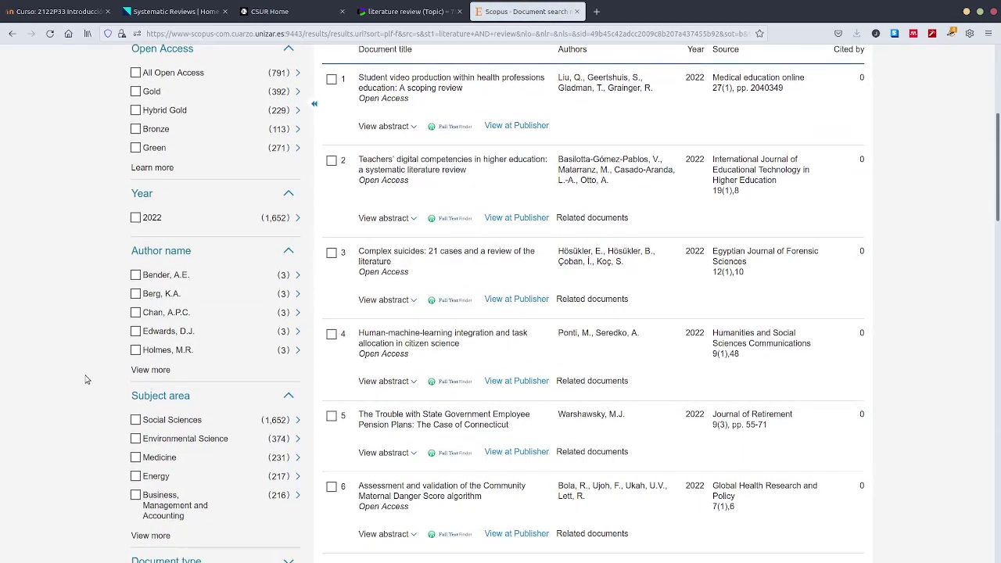
scroll(88, 380, down, 1)
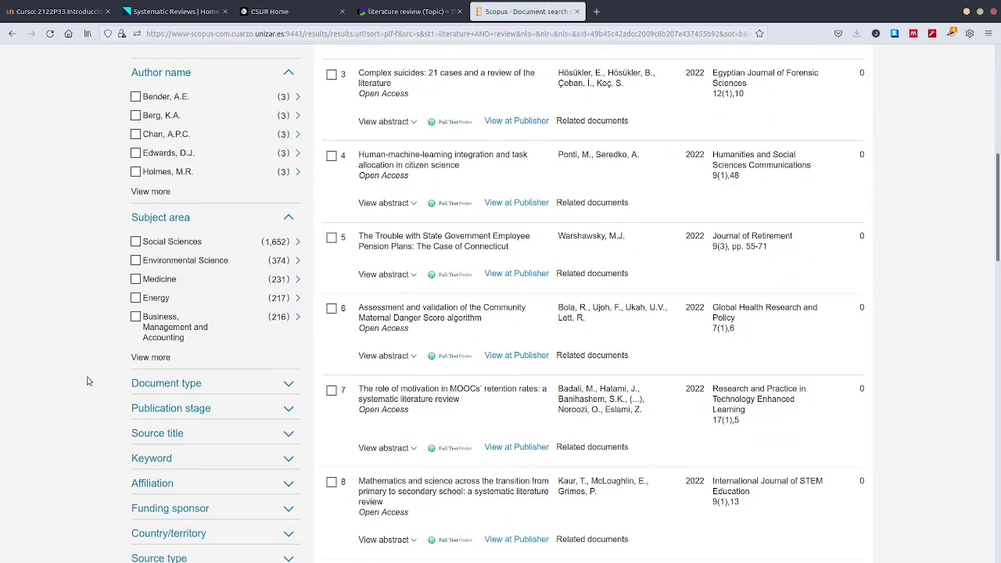
click(136, 242)
scroll(96, 315, up, 6)
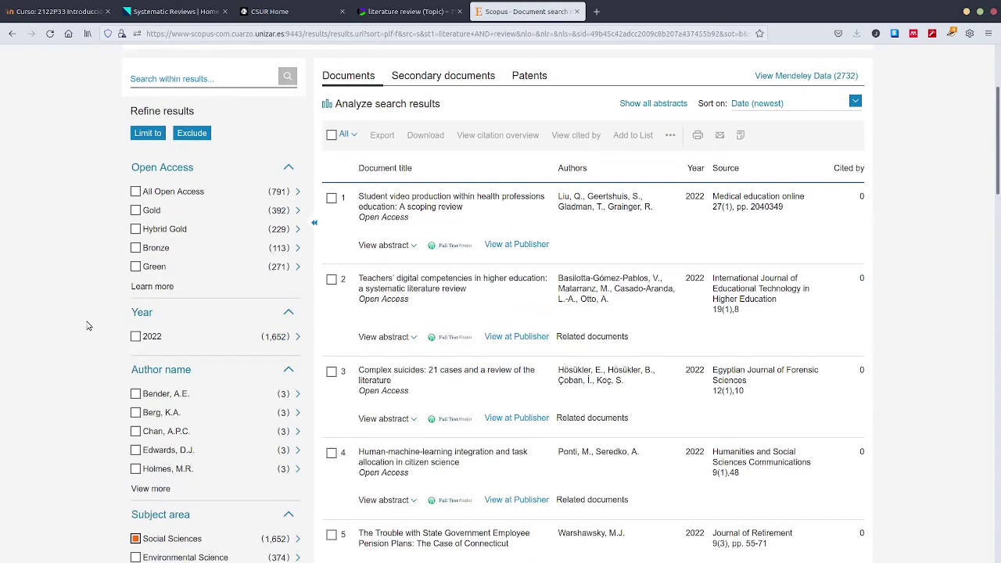
click(145, 312)
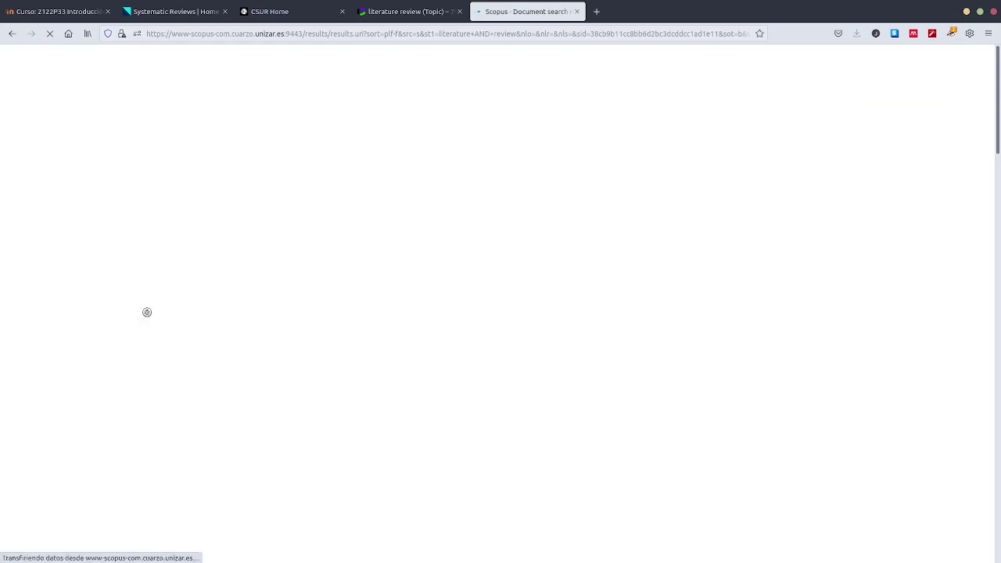
scroll(107, 382, down, 5)
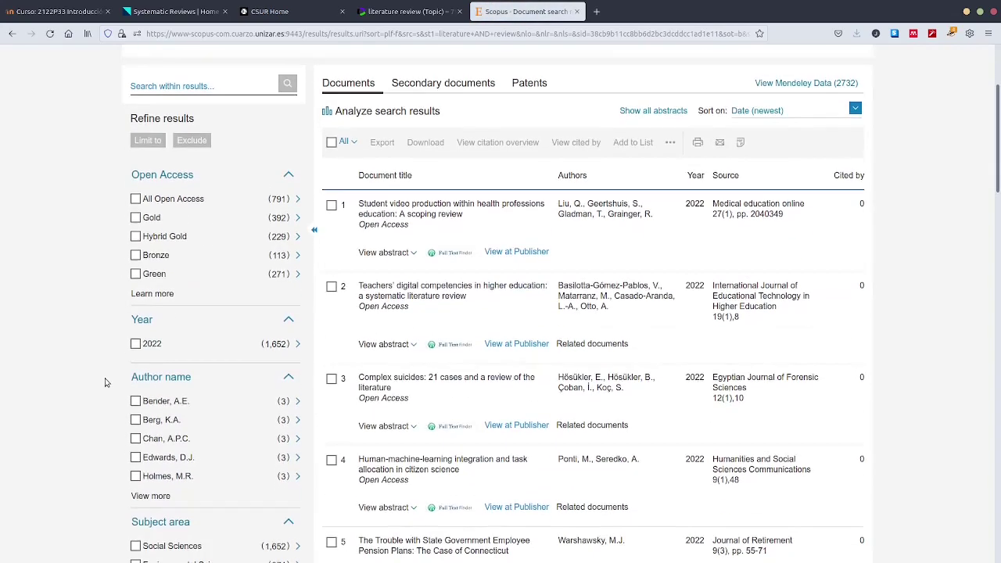
Select the Article document type and the Systematic Review keyword as refinement filters for the results
scroll(107, 382, down, 3)
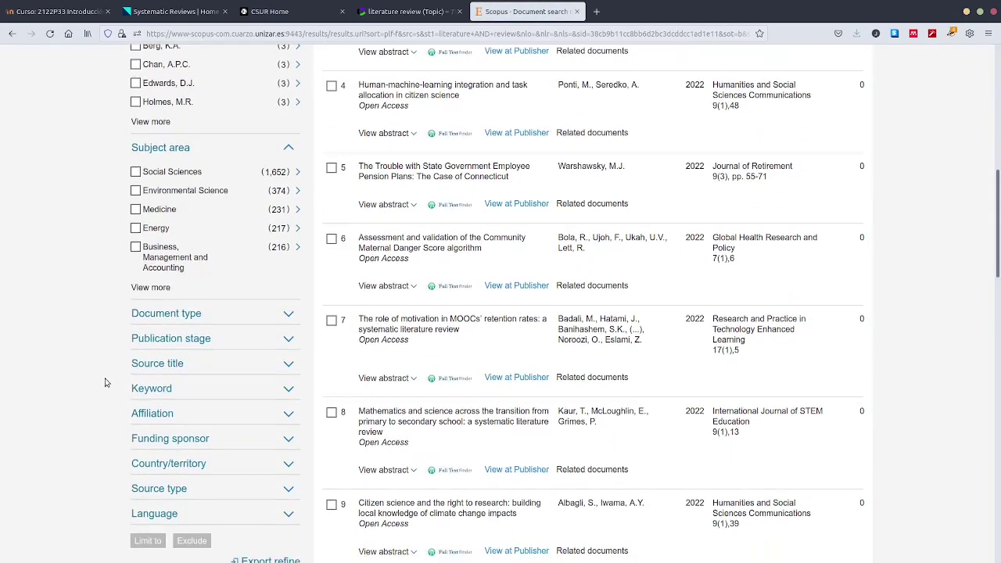
click(289, 265)
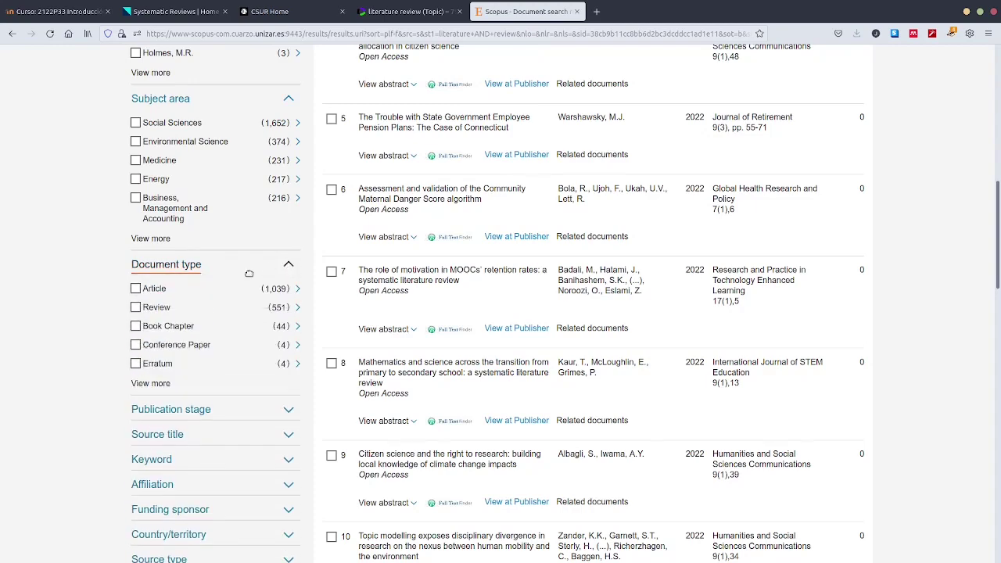
click(136, 288)
scroll(106, 374, down, 2)
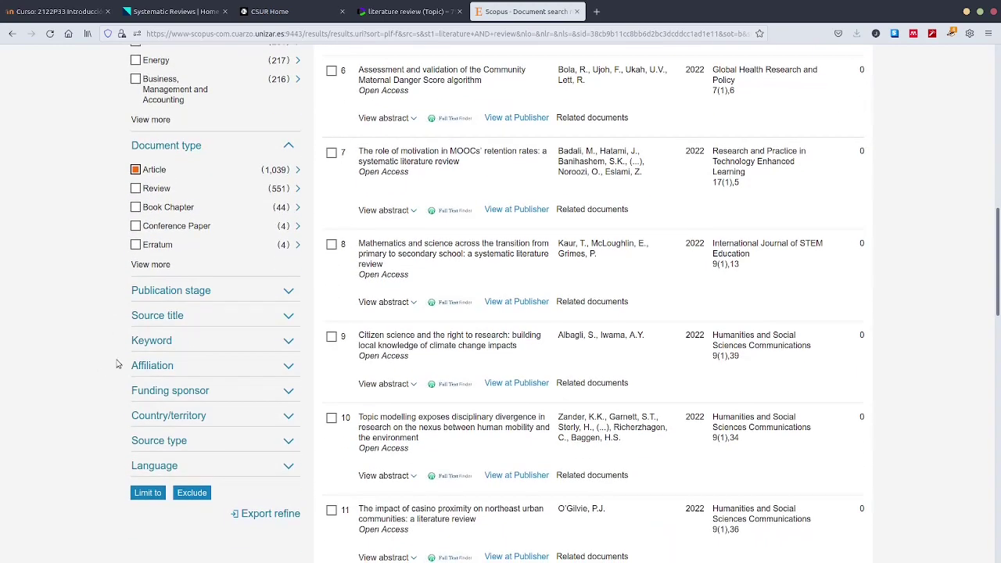
click(289, 341)
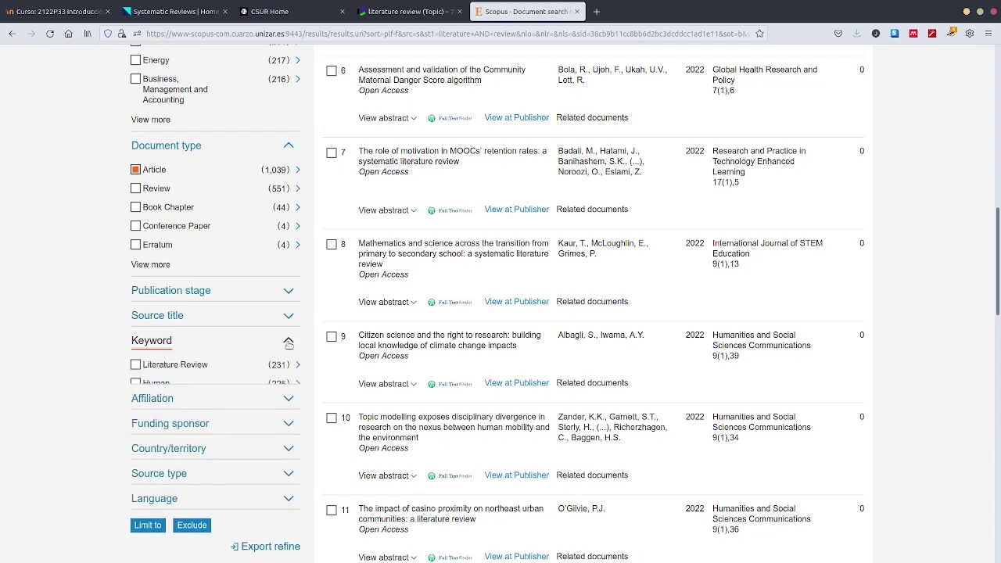
scroll(88, 405, down, 1)
scroll(88, 405, down, 1)
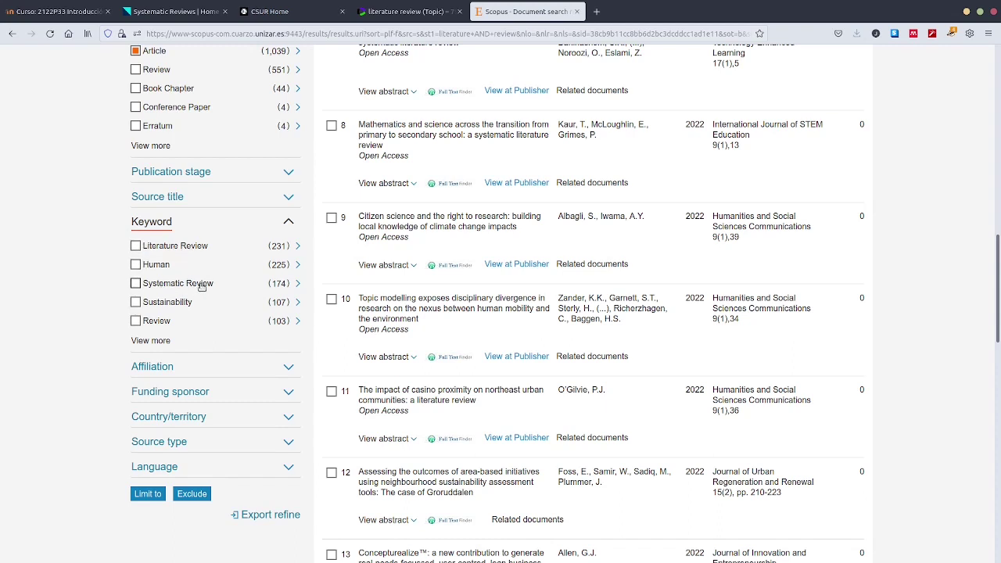
click(137, 283)
Add the Spanish language filter and limit the results to all the selected filters
click(289, 468)
scroll(151, 431, down, 3)
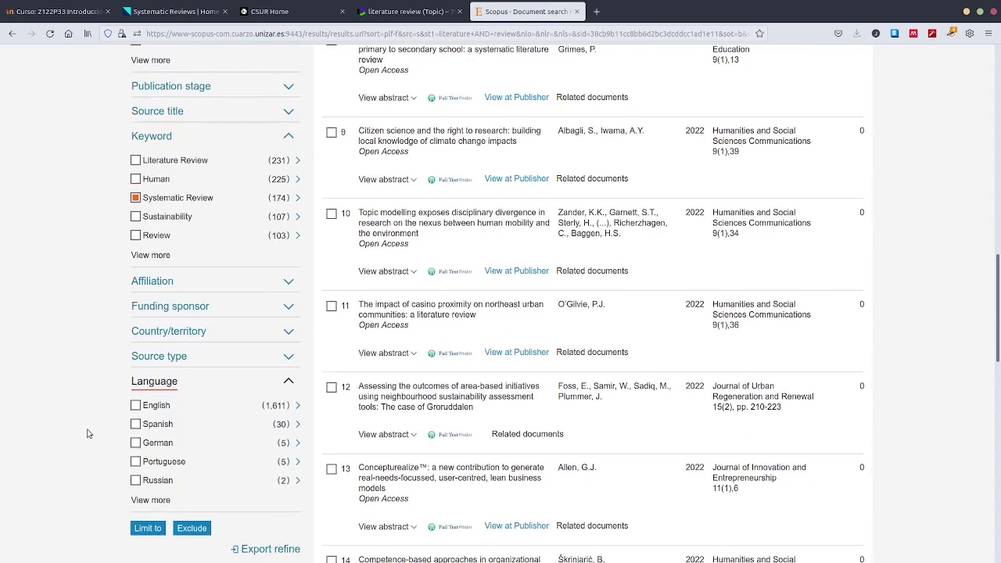
click(161, 332)
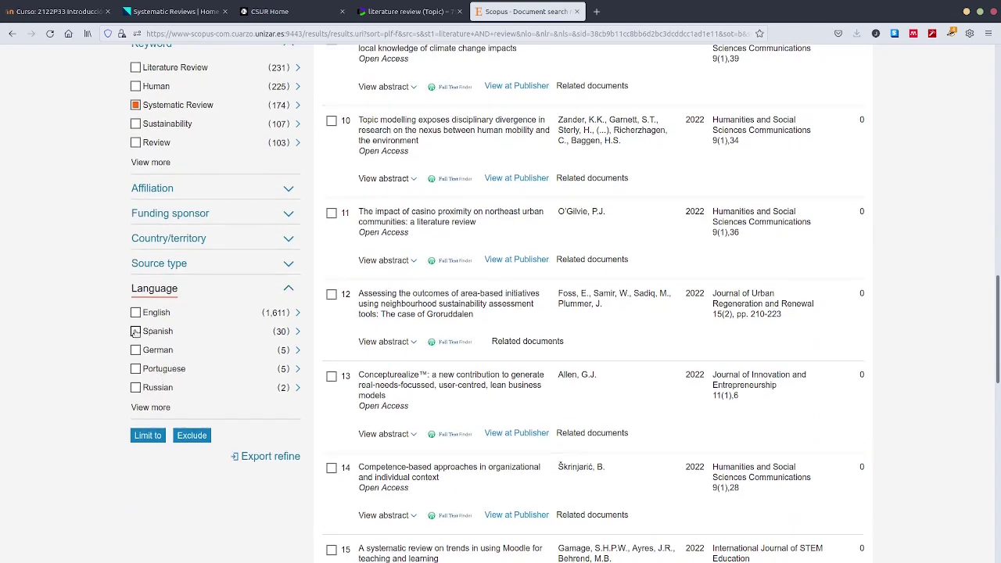
click(149, 439)
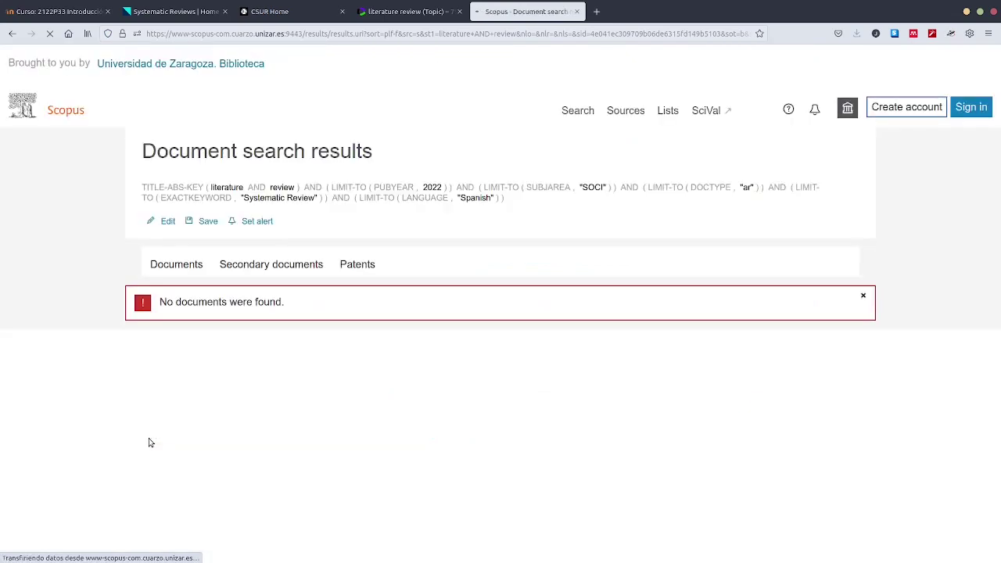
Edit the search query to remove the Spanish language limit and run the search again
click(12, 34)
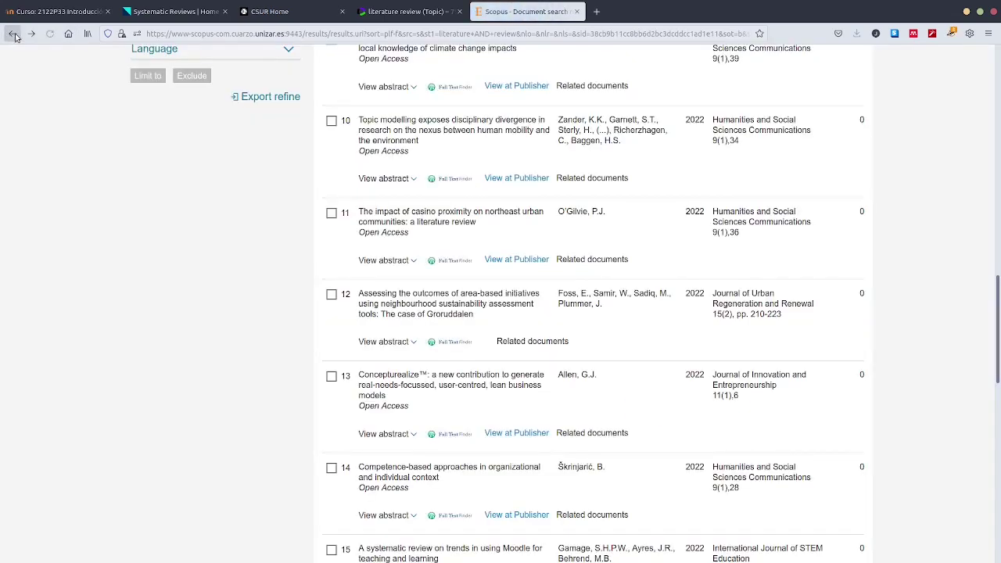
click(34, 37)
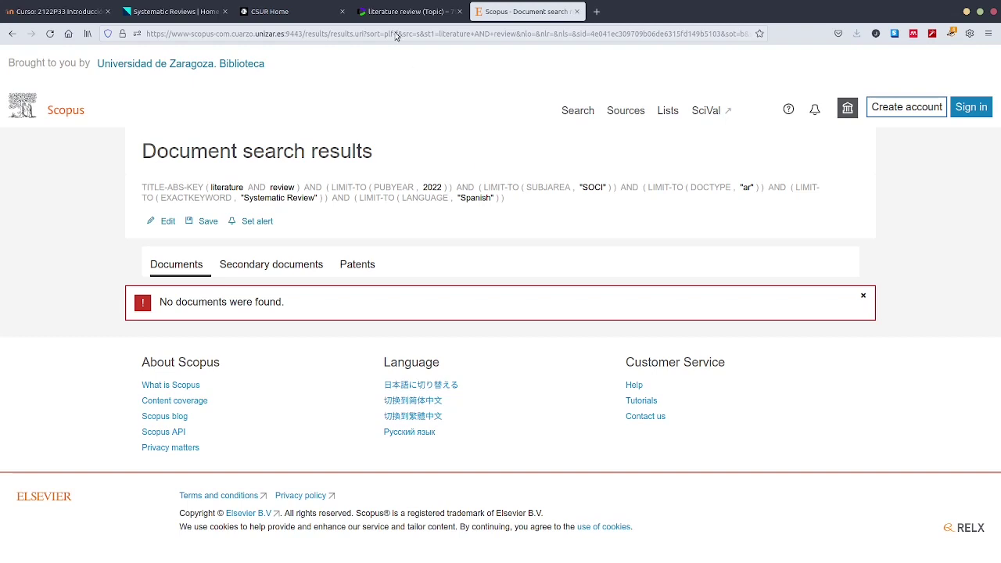
click(168, 223)
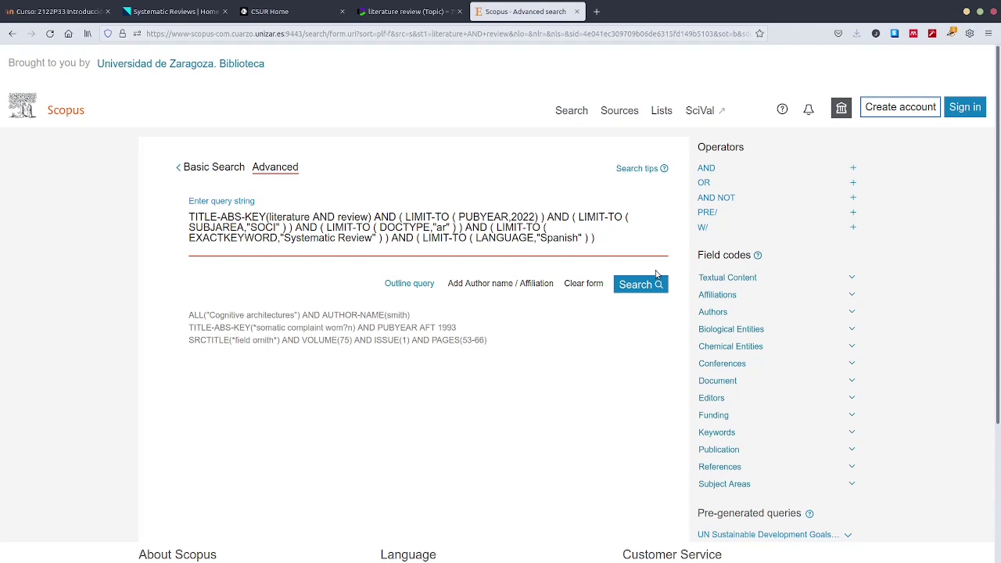
key(BackSpace)
key(BackSpace)
key(BackSpace)
key(BackSpace)
key(BackSpace)
key(BackSpace)
key(BackSpace)
key(BackSpace)
key(BackSpace)
key(BackSpace)
key(BackSpace)
key(BackSpace)
key(BackSpace)
key(BackSpace)
key(BackSpace)
key(BackSpace)
key(BackSpace)
key(BackSpace)
key(BackSpace)
key(BackSpace)
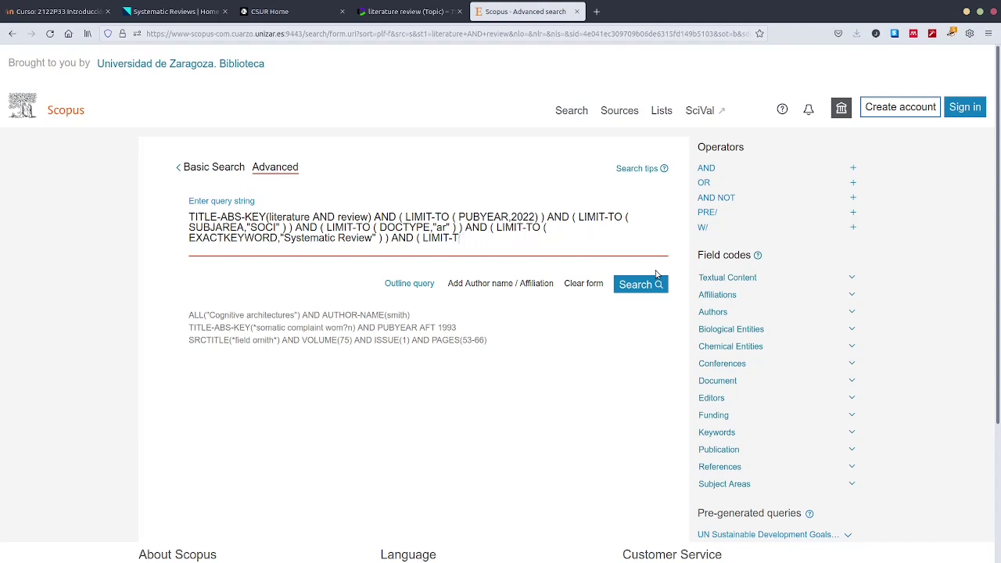
key(BackSpace)
key(BackSpace)
key(BackSpace)
key(Return)
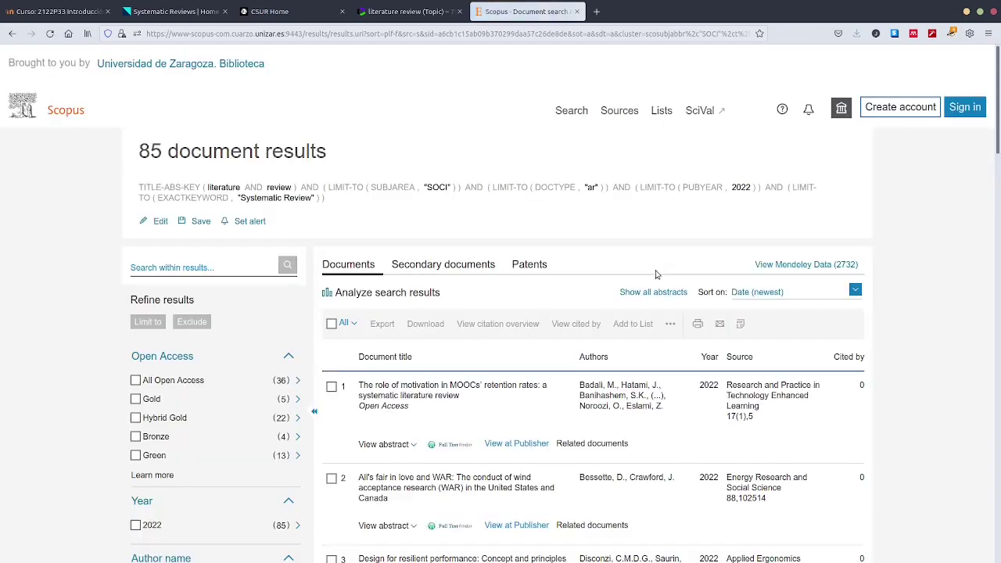
Limit the refined results to the country Australia
scroll(477, 379, down, 1)
scroll(477, 380, down, 2)
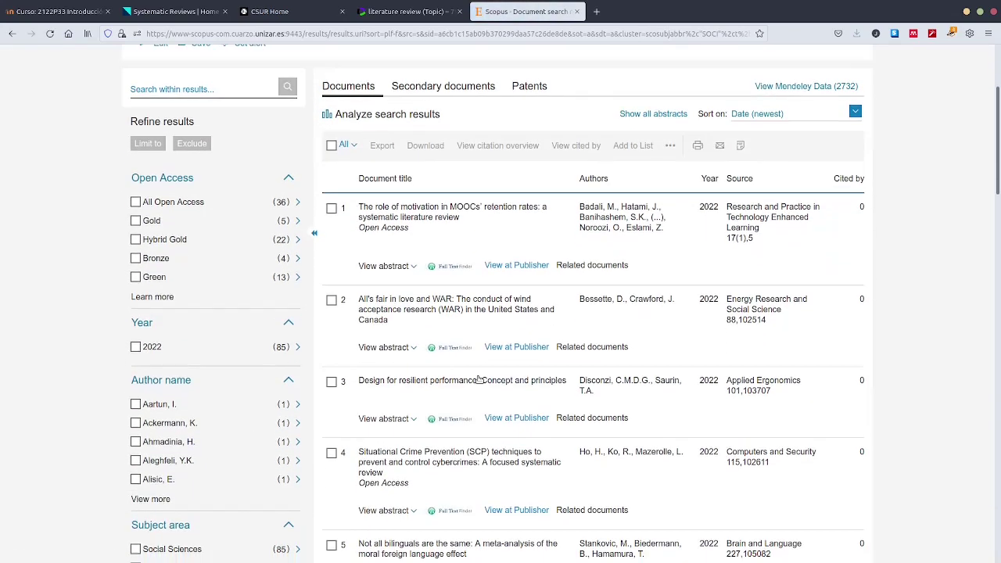
scroll(469, 360, down, 3)
scroll(468, 354, down, 2)
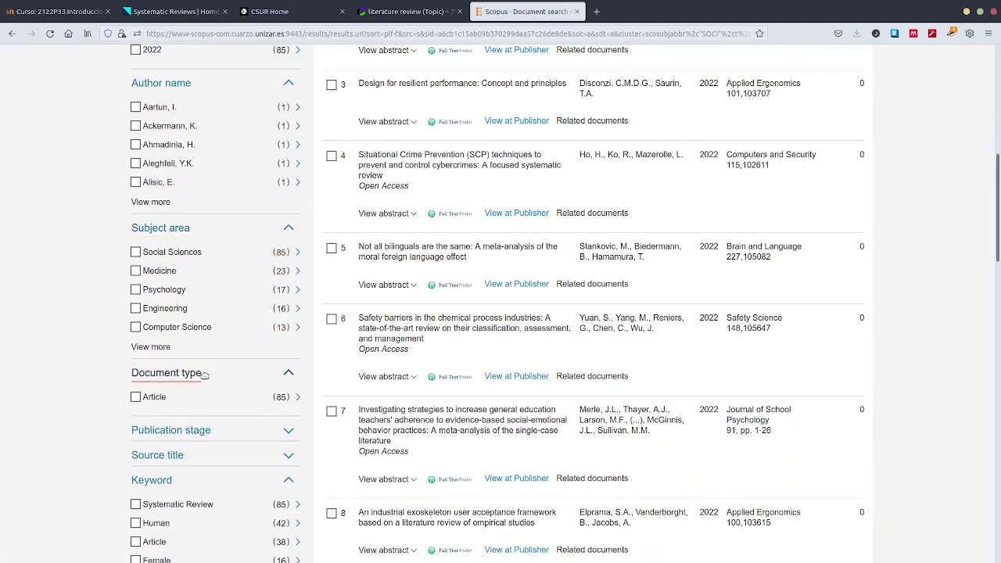
scroll(192, 374, down, 2)
scroll(194, 361, down, 3)
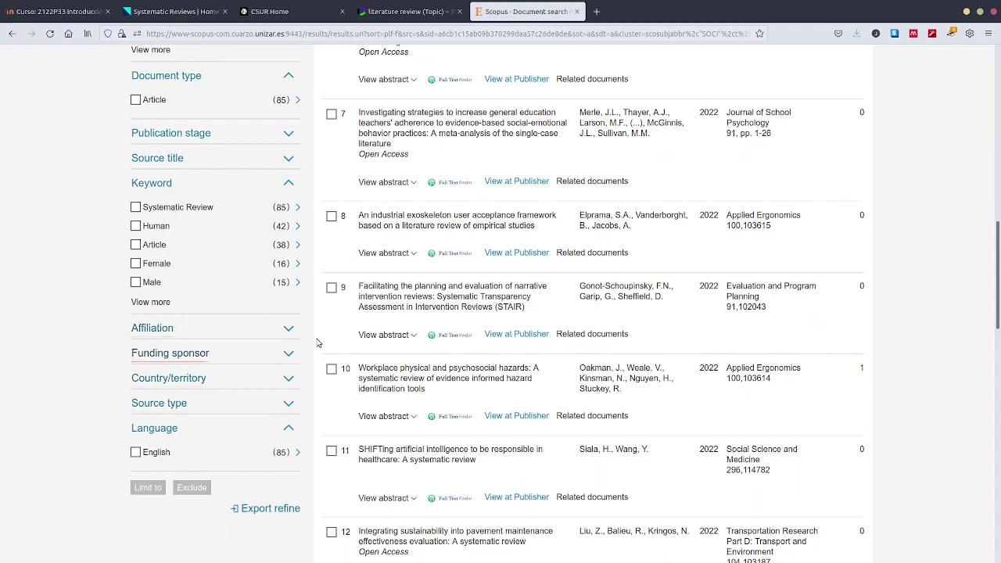
click(289, 378)
scroll(109, 406, down, 1)
scroll(109, 406, down, 1)
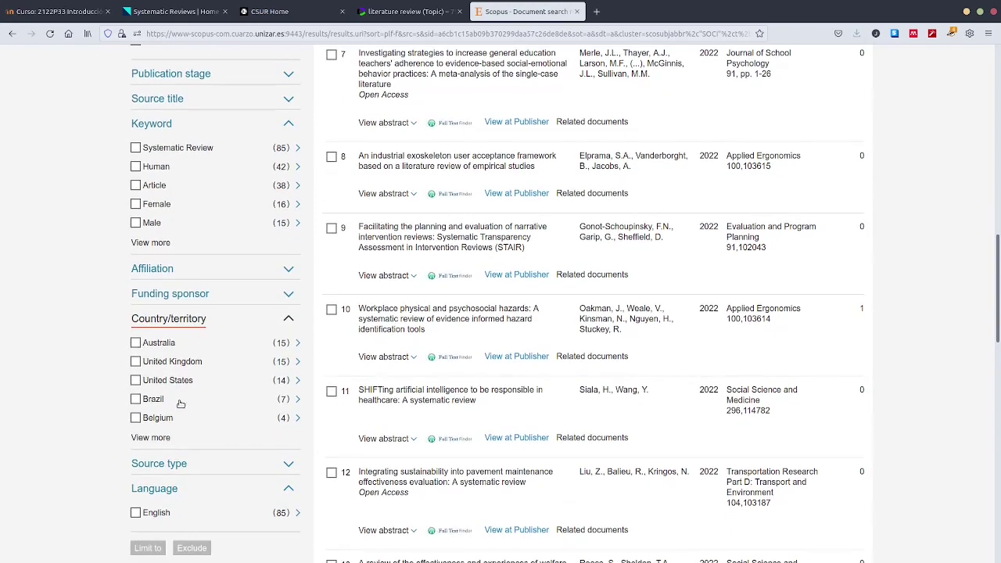
click(136, 342)
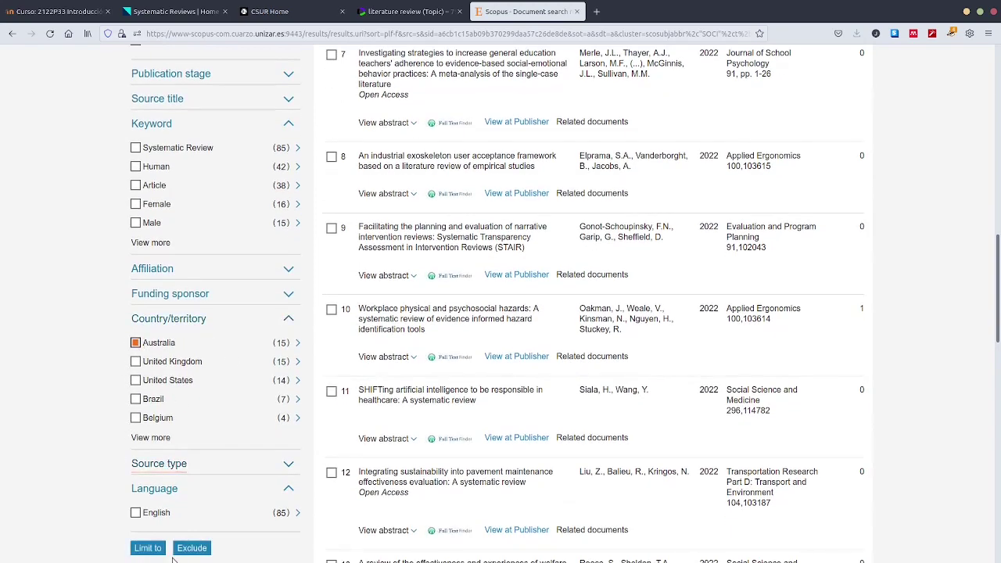
click(160, 549)
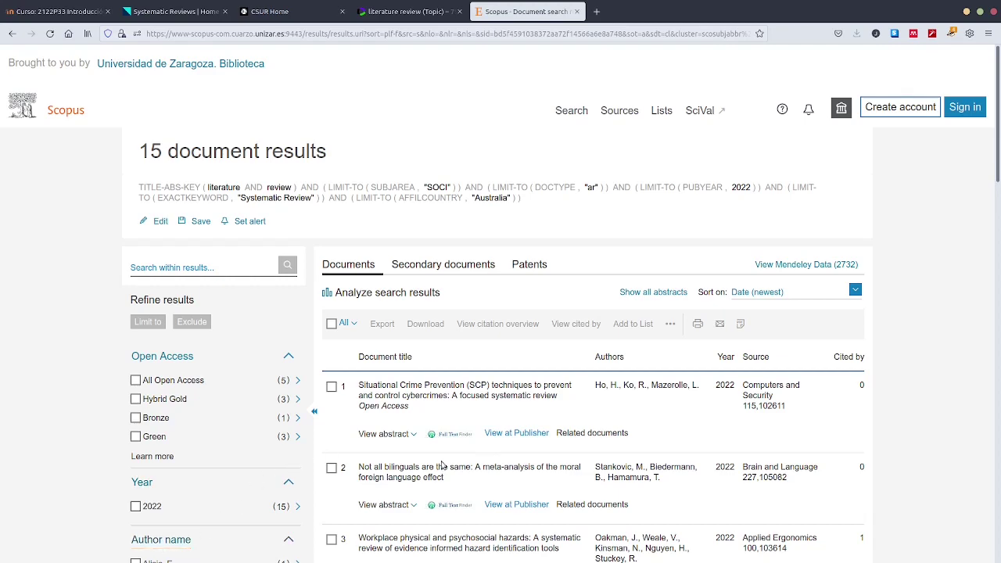
Select all documents in the results, try to download them and dismiss the extension request
scroll(582, 358, down, 3)
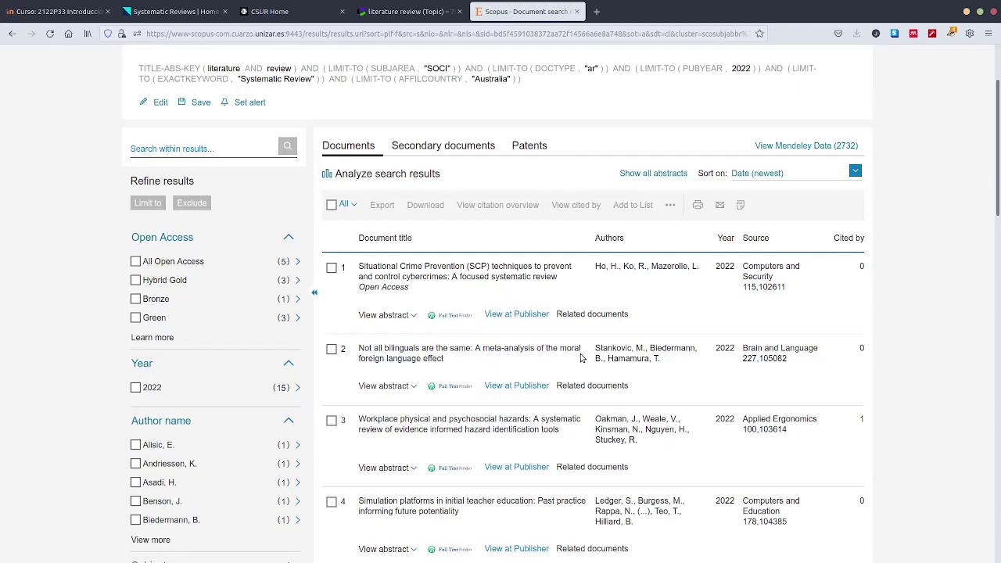
click(331, 205)
scroll(513, 389, down, 9)
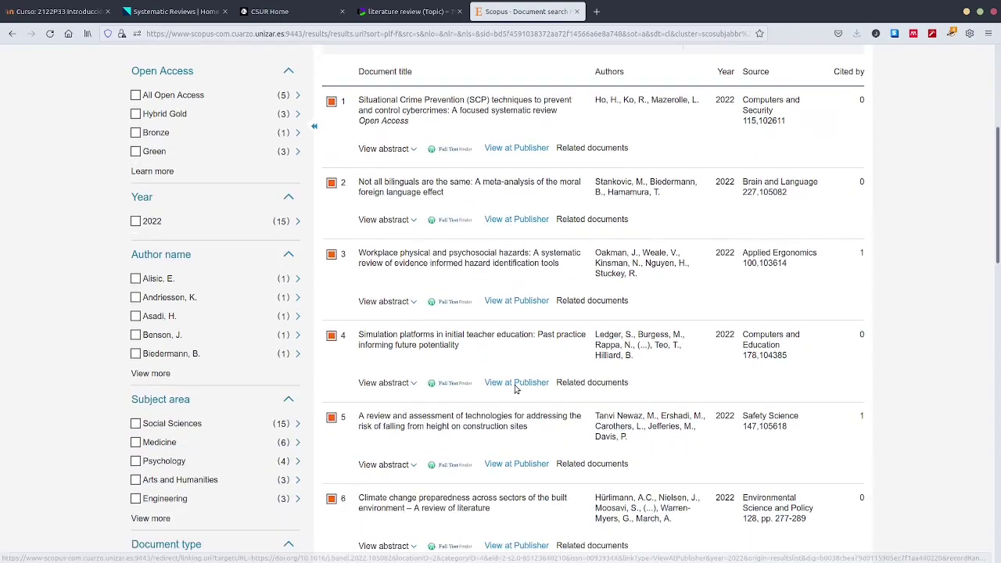
scroll(516, 344, up, 10)
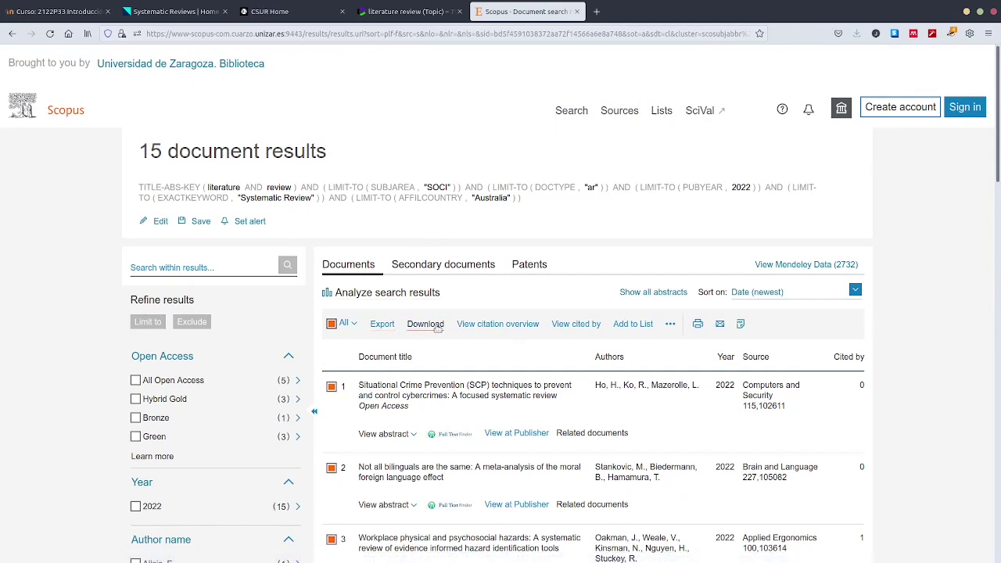
click(436, 327)
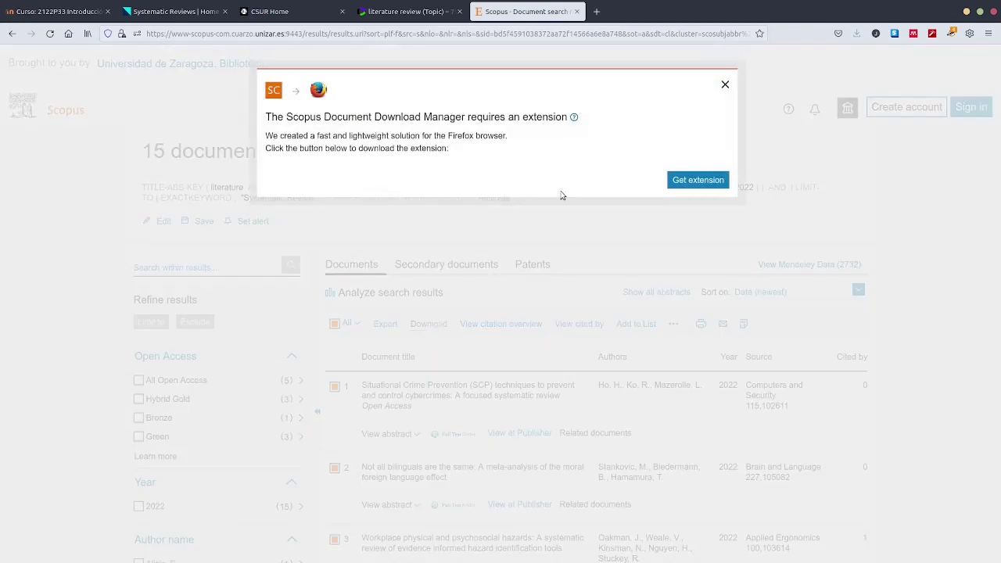
click(726, 87)
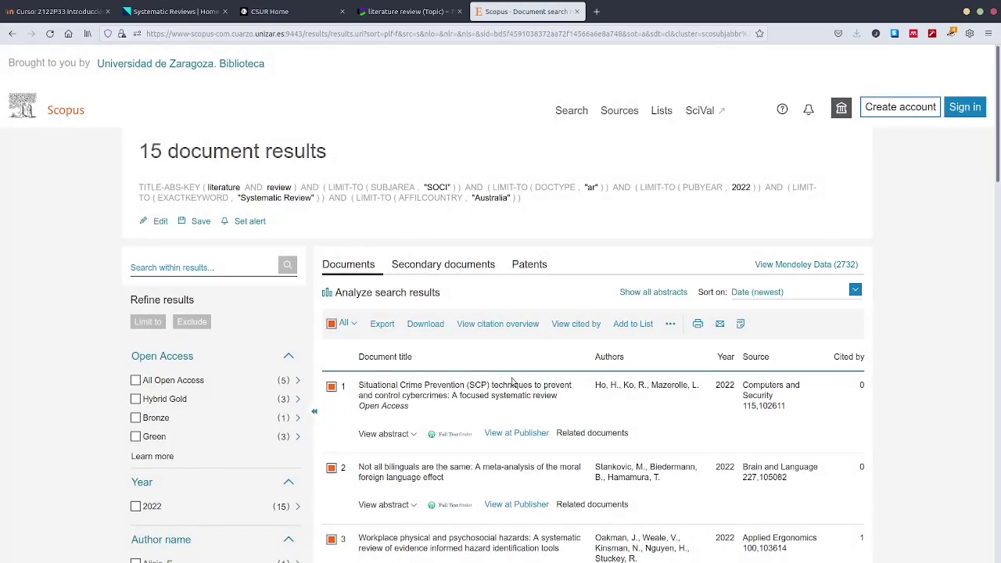
Set up a BibTeX export of the selected documents without the Author(s) ID, Citation count and Open Access fields
click(384, 326)
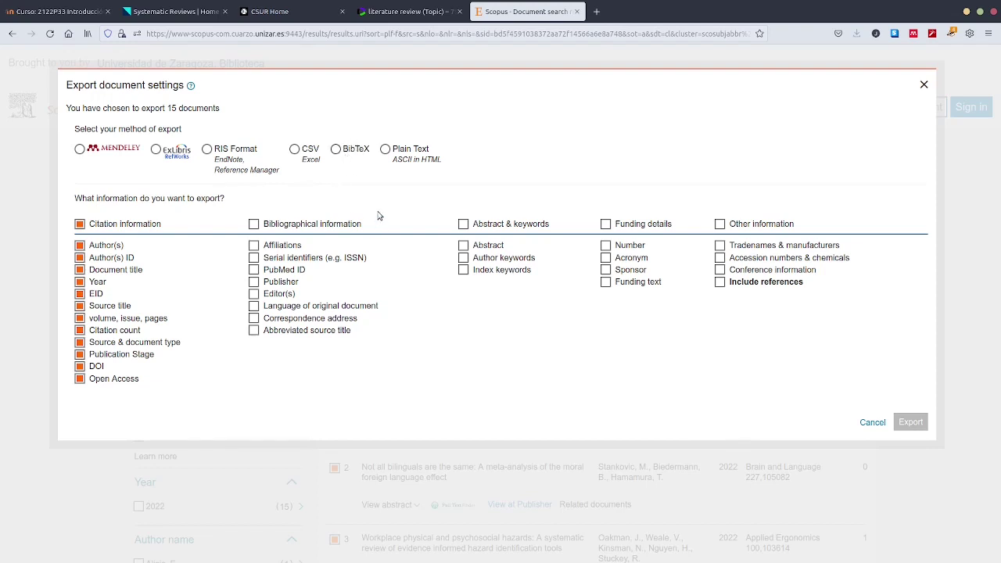
click(337, 150)
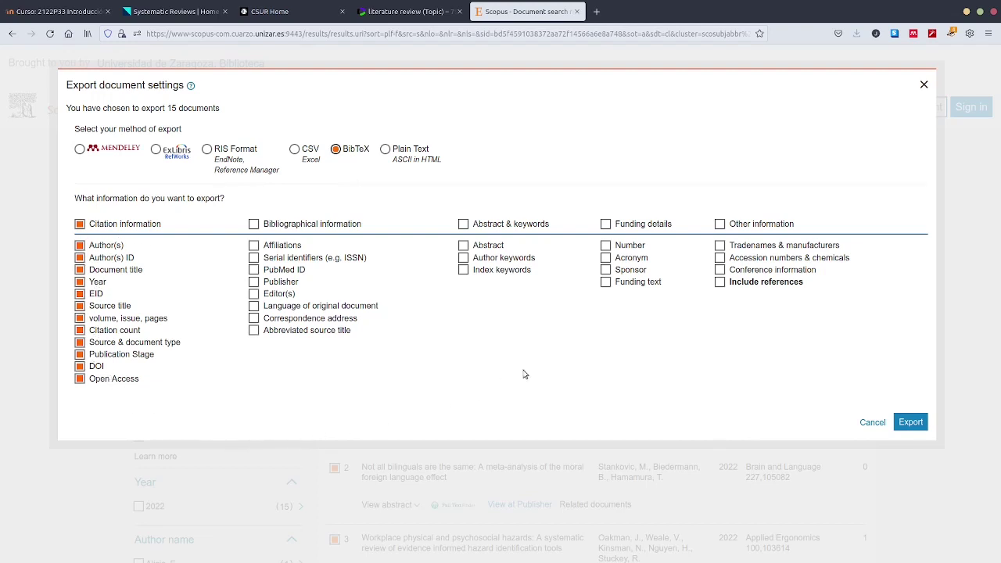
click(80, 380)
click(80, 225)
click(80, 225)
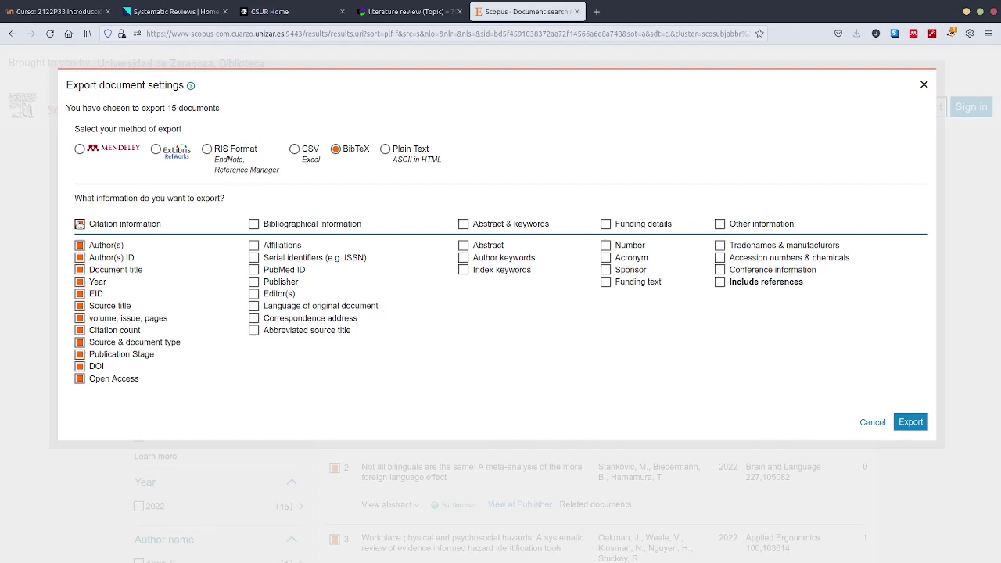
click(80, 380)
click(80, 258)
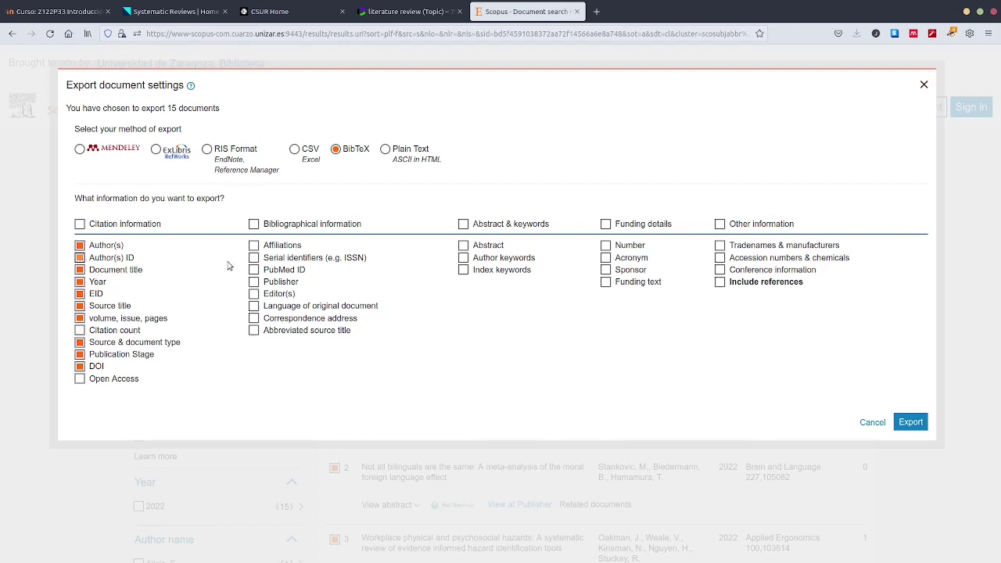
Include the abstract, author keywords and index keywords, and export the documents as BibTeX
click(463, 246)
click(463, 258)
click(464, 271)
click(911, 423)
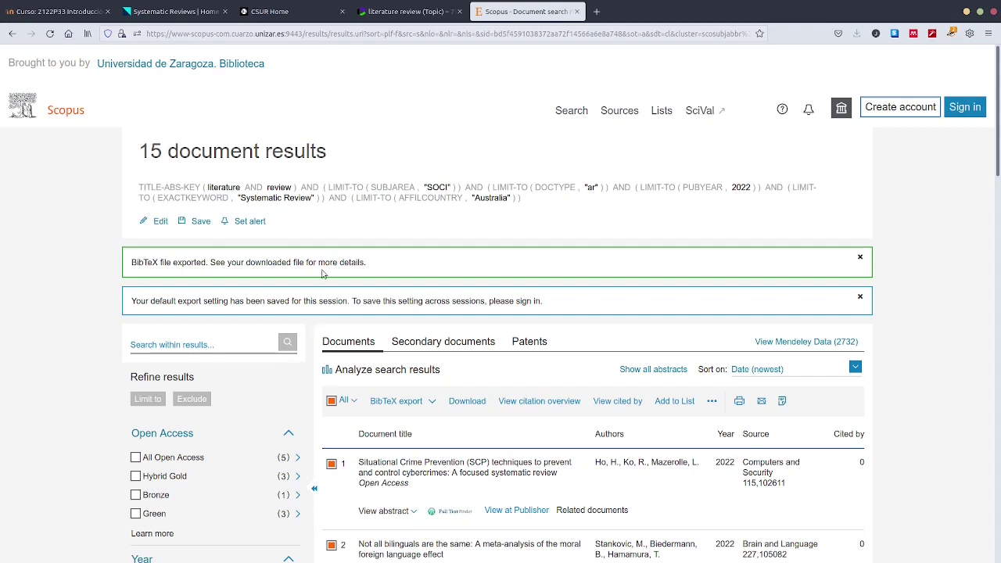
click(859, 259)
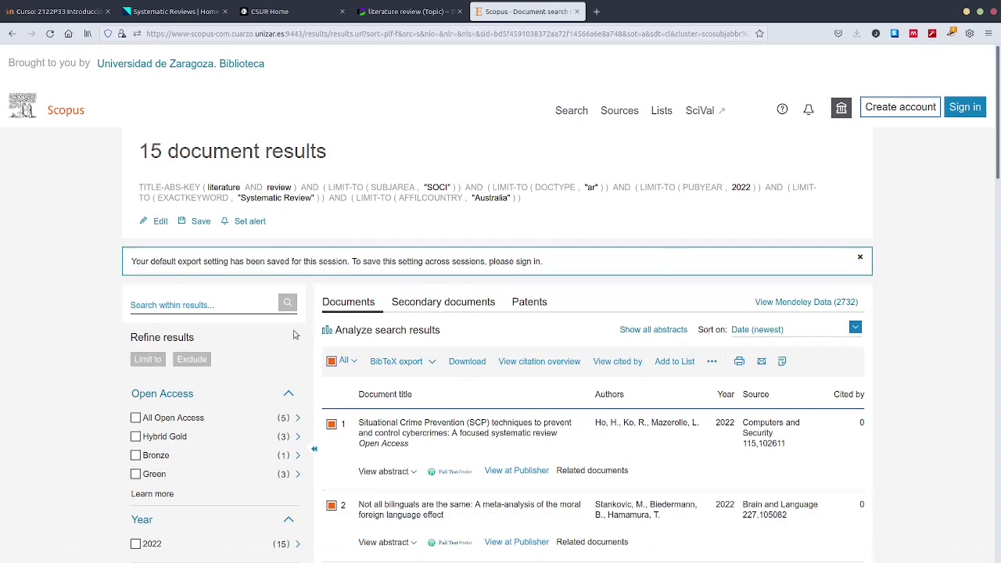
Export the selected documents as CSV and open scopus.csv in LibreOffice Calc with the default text import settings
click(412, 362)
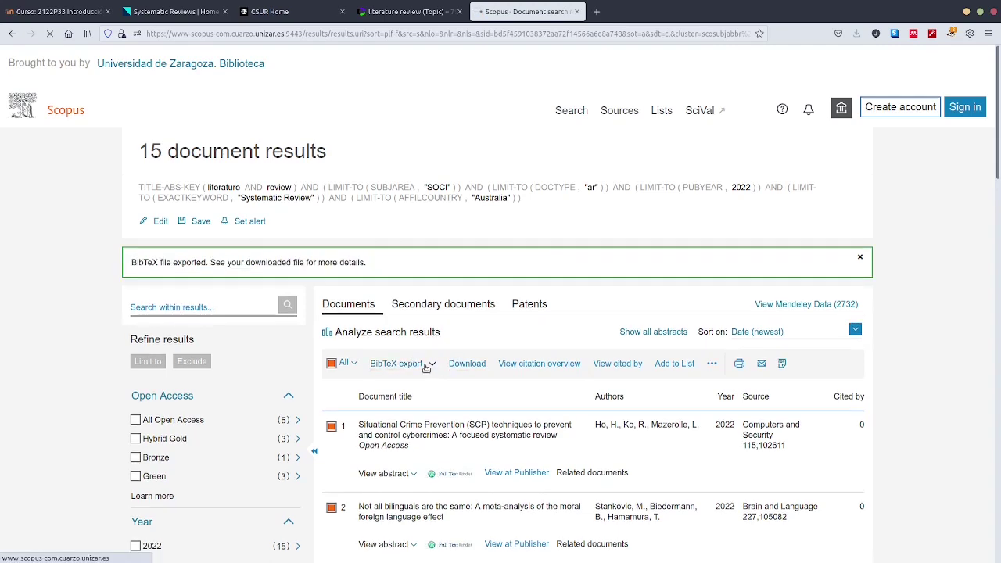
click(436, 366)
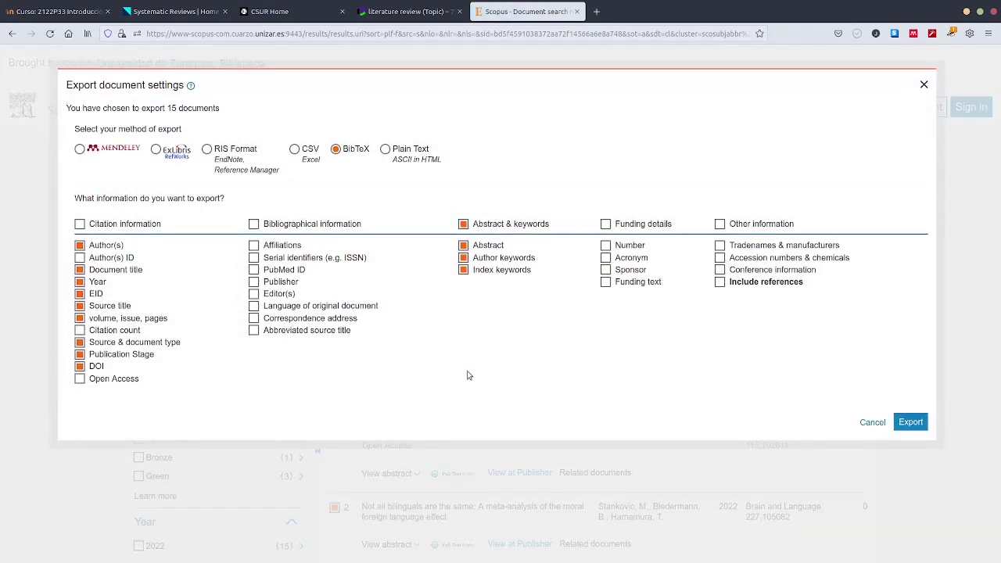
click(295, 149)
click(912, 423)
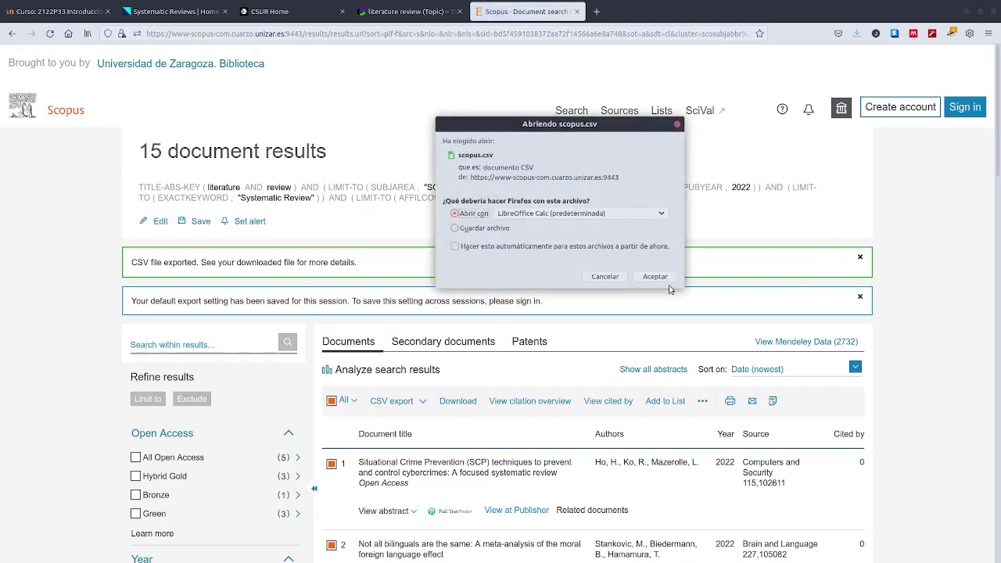
click(655, 276)
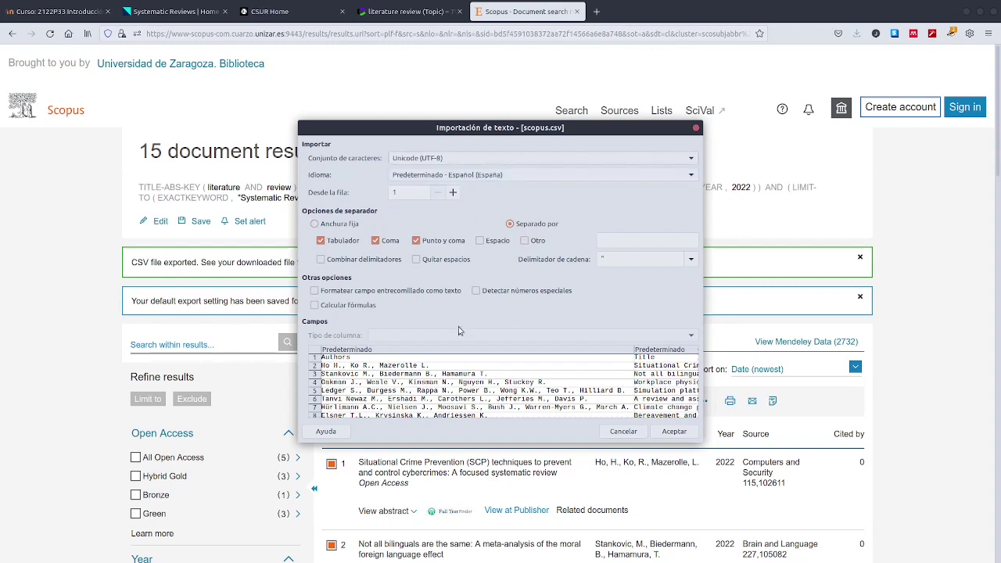
click(675, 431)
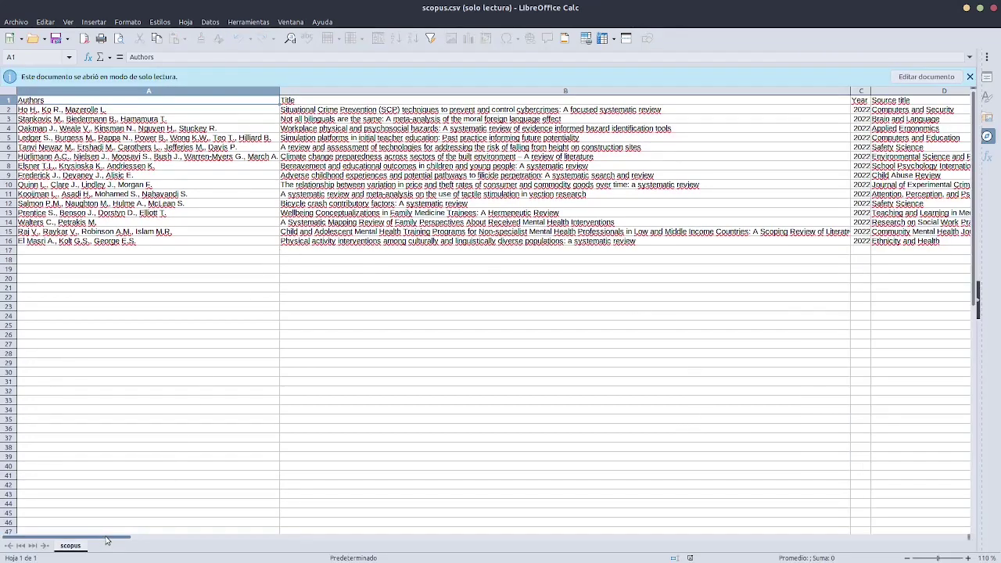
Examine the columns of scopus.csv through to the author keywords, highlighting the Link column, and return to the first column
drag(108, 540, 565, 561)
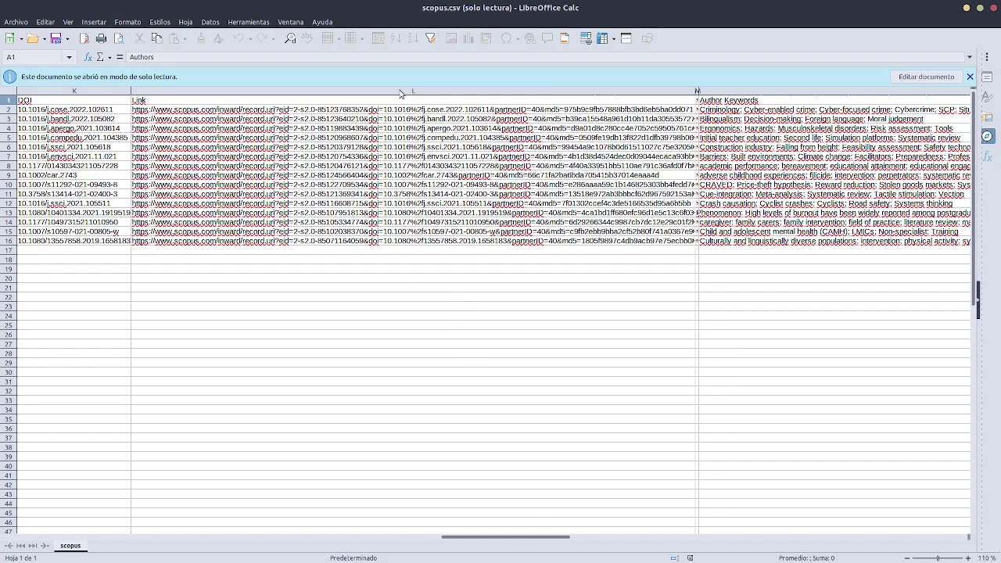
click(402, 94)
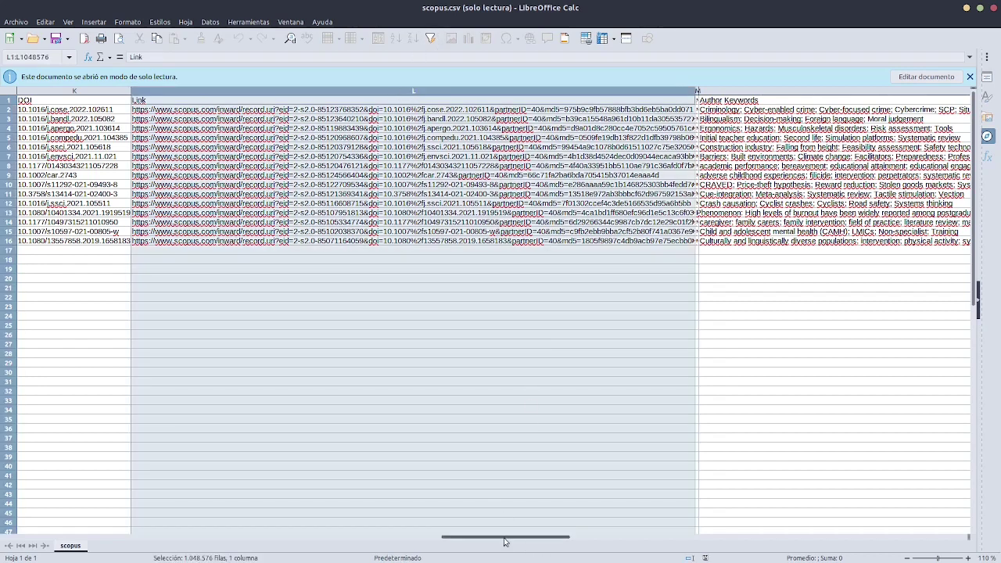
drag(504, 537, 22, 547)
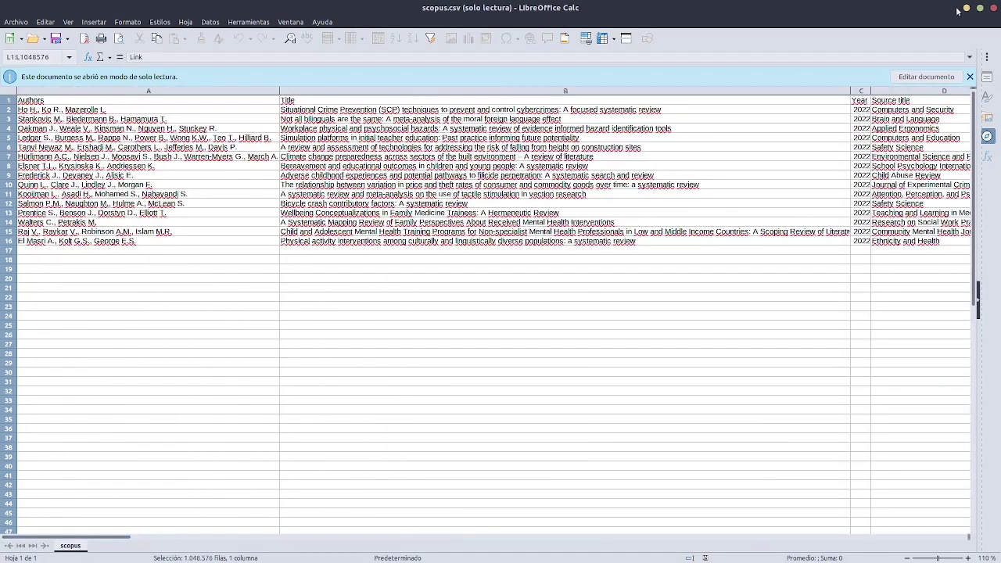
click(16, 22)
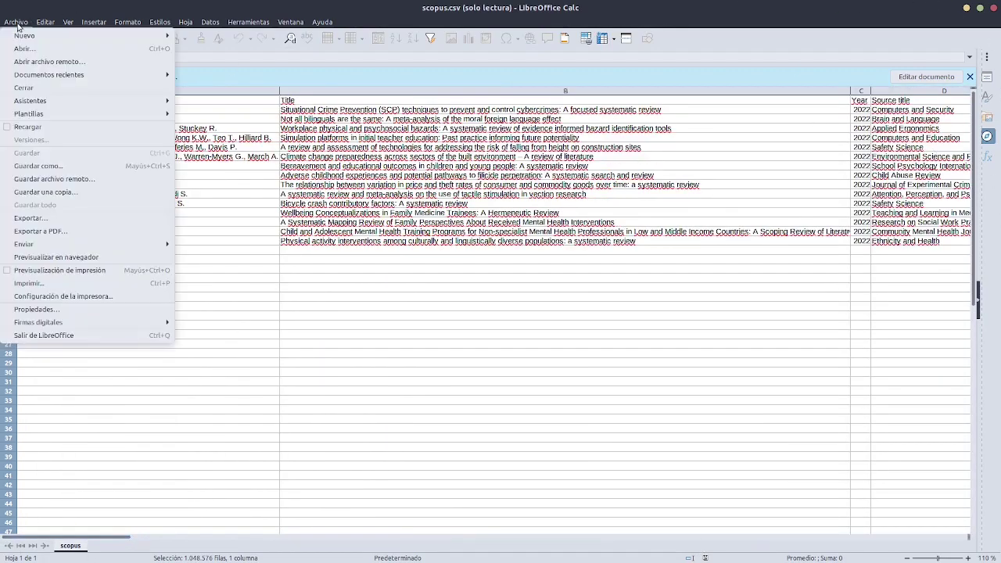
click(35, 167)
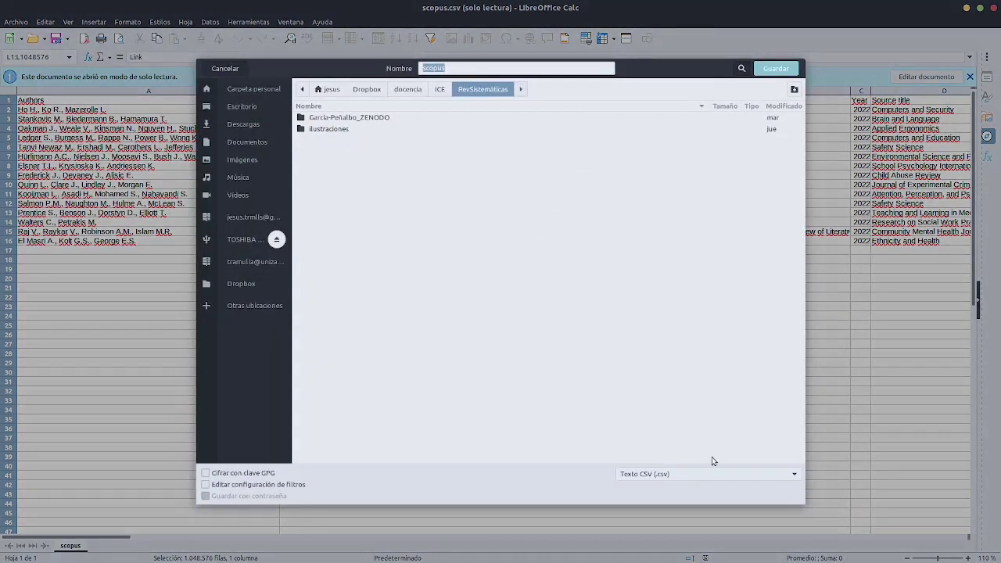
click(224, 68)
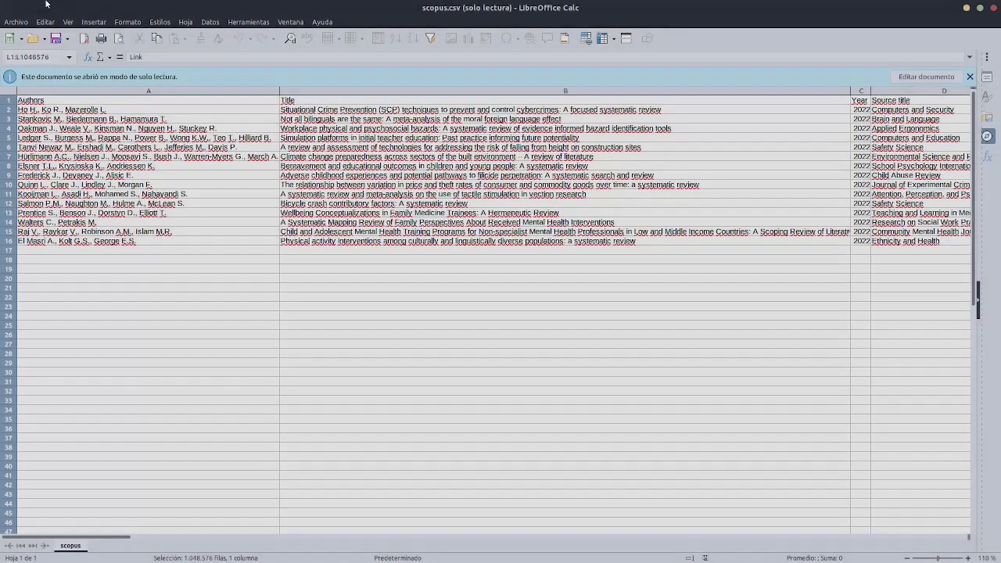
Save a copy of the scopus spreadsheet as EXCELscopus in Excel 97-2003 (.xls) format and close it
click(15, 22)
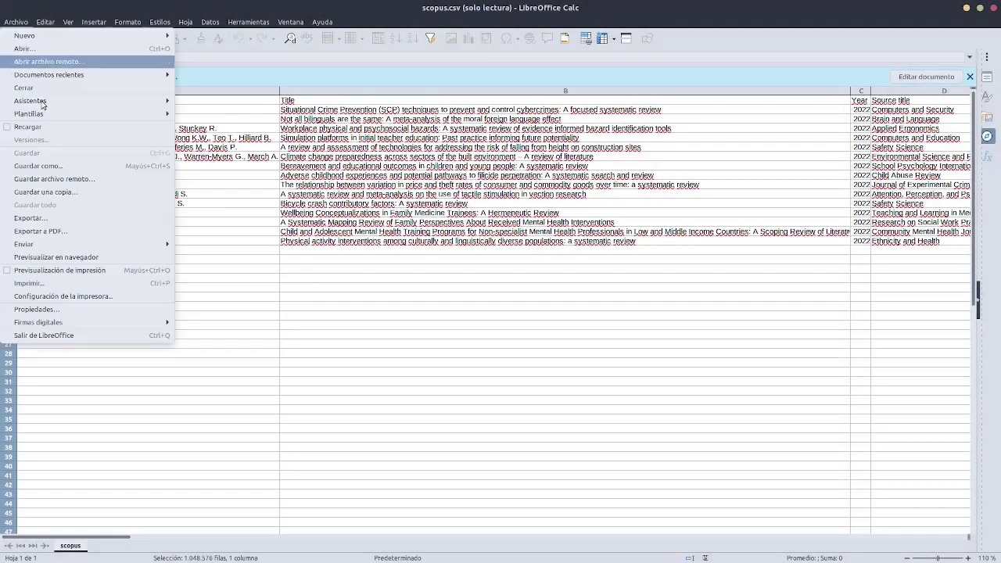
click(87, 166)
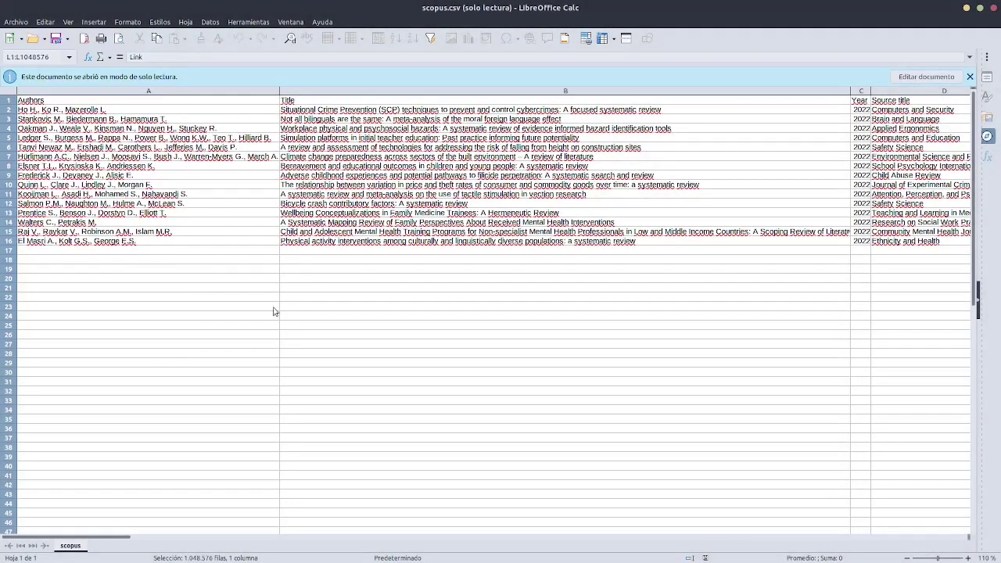
click(728, 475)
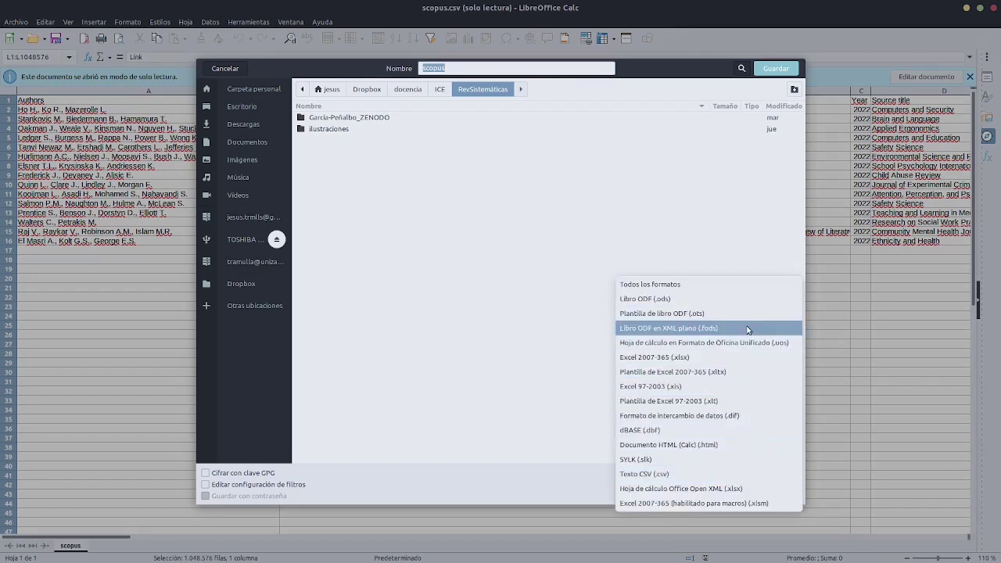
click(737, 386)
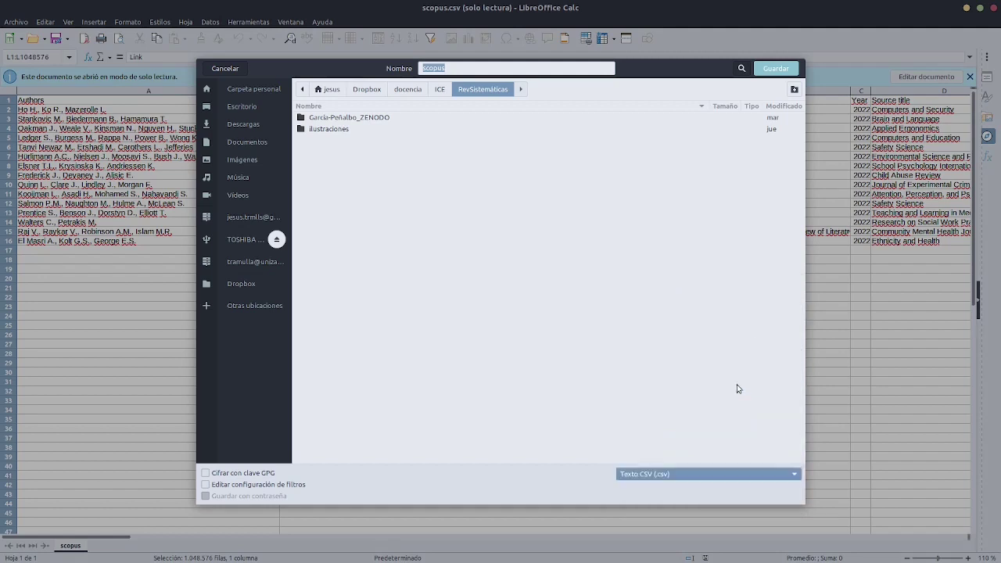
click(423, 68)
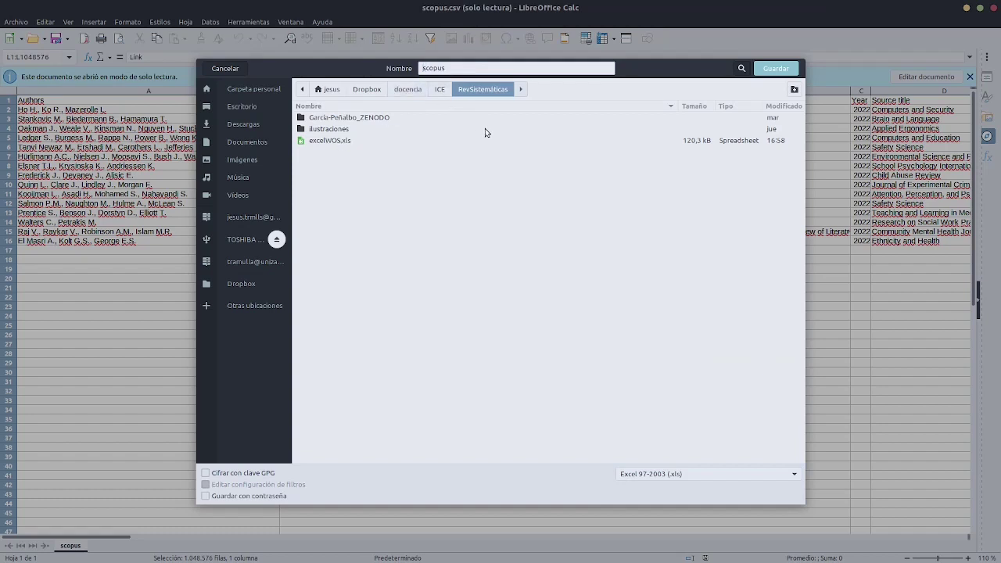
text(EXCEL)
key(Return)
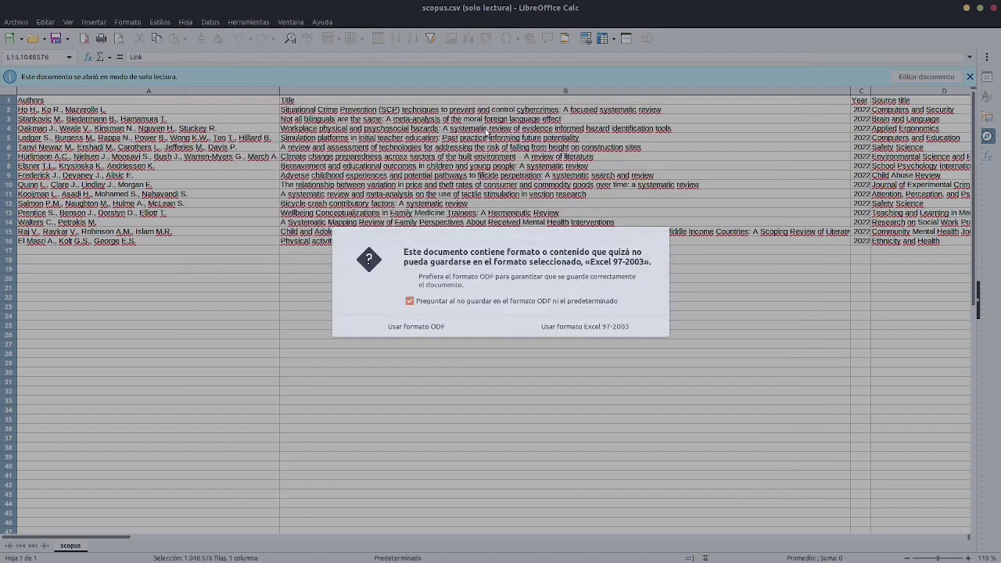
click(586, 326)
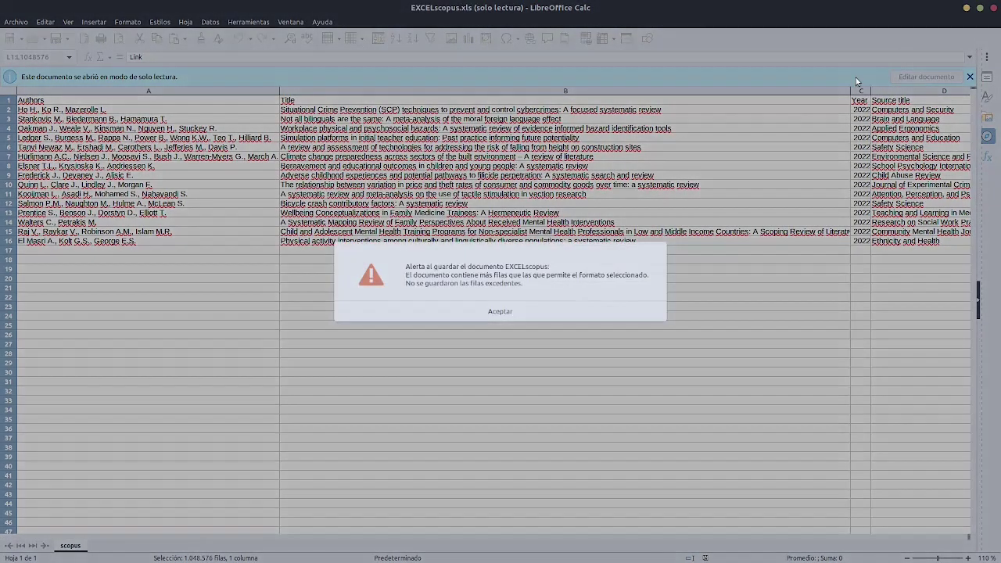
click(498, 312)
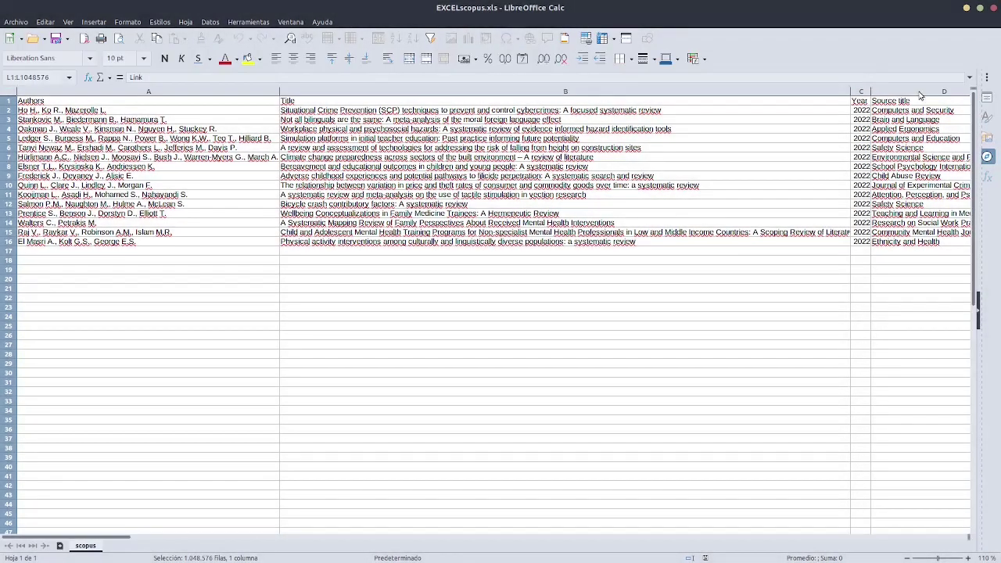
click(994, 8)
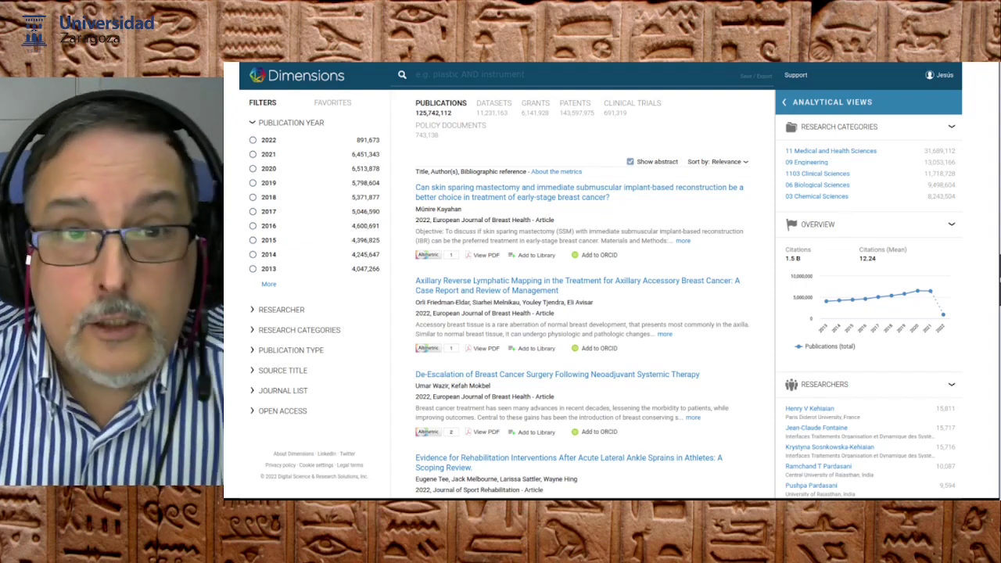
Switch from Dimensions to the Dialnet Plus document search page in the browser
key(ctrl+Tab)
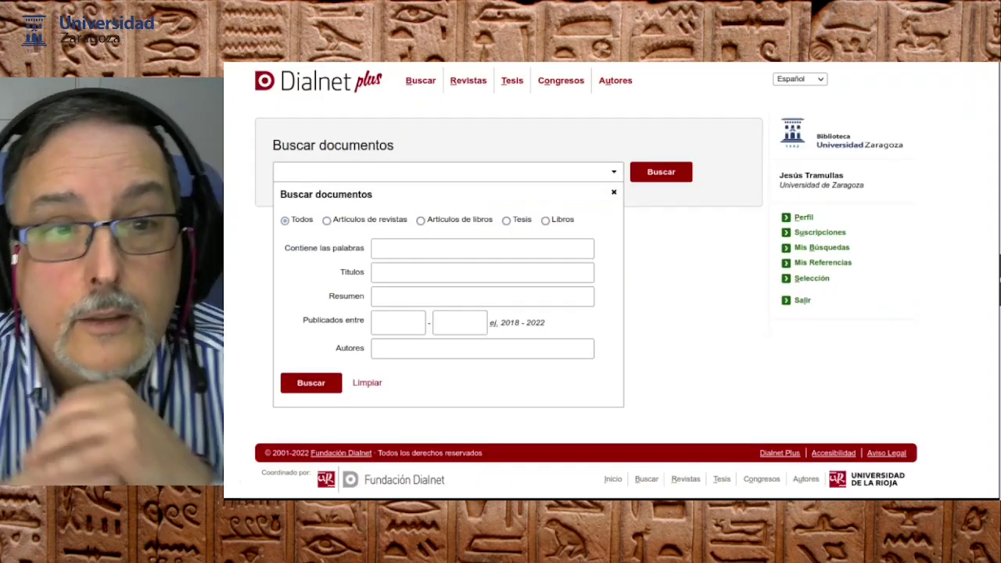
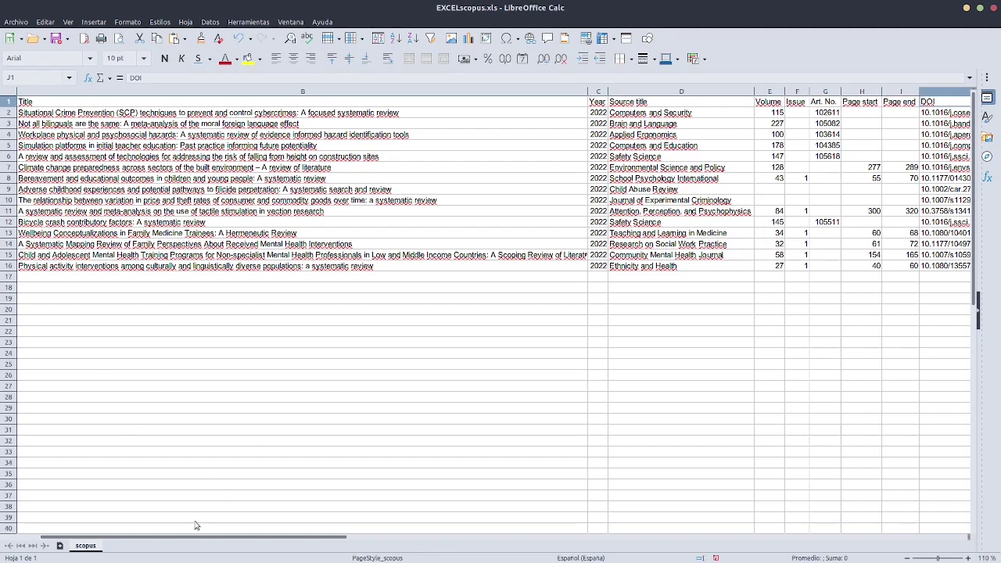
Delete the Publication Stage, Source and EID columns from EXCELscopus.xls
drag(198, 538, 669, 522)
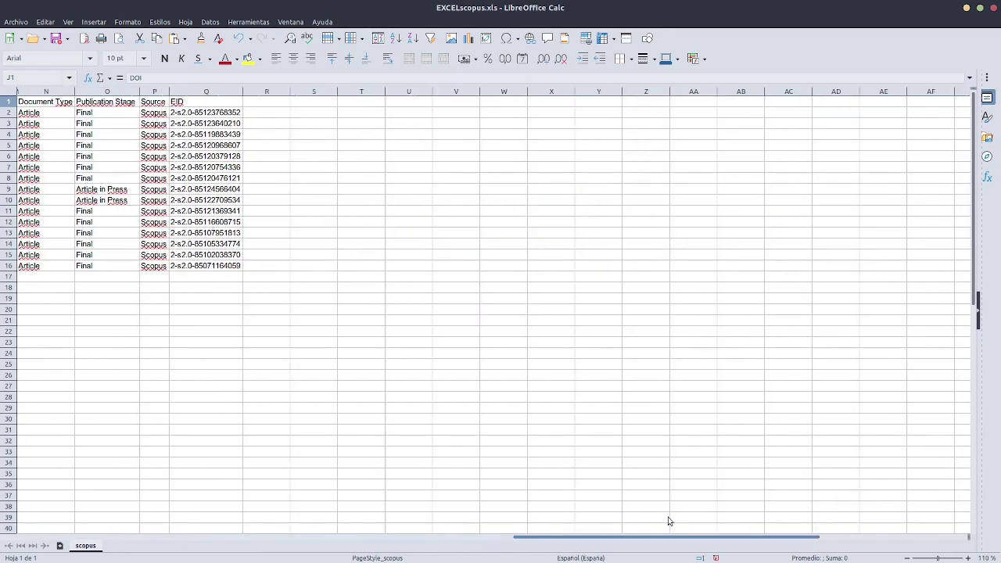
click(107, 93)
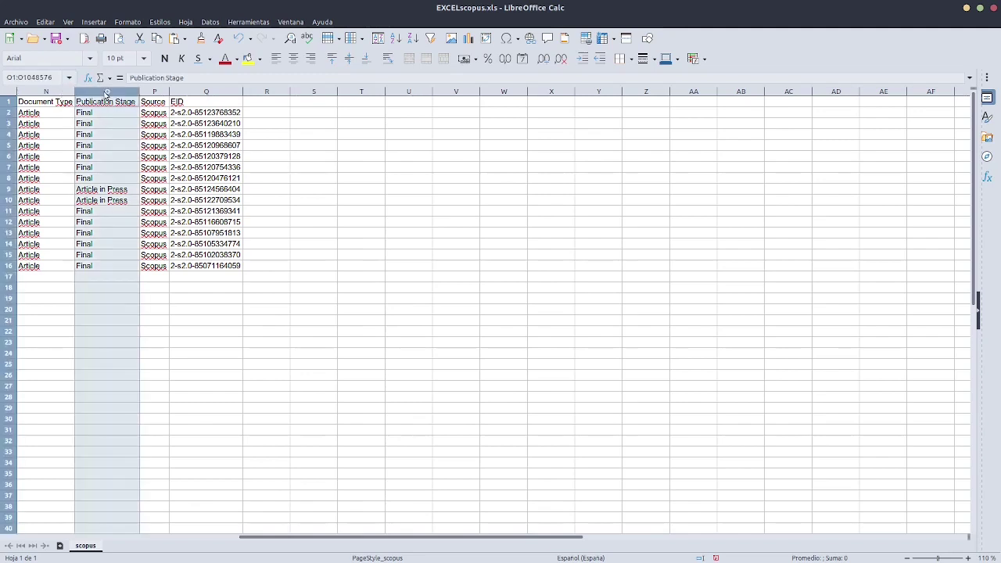
shift+click(205, 93)
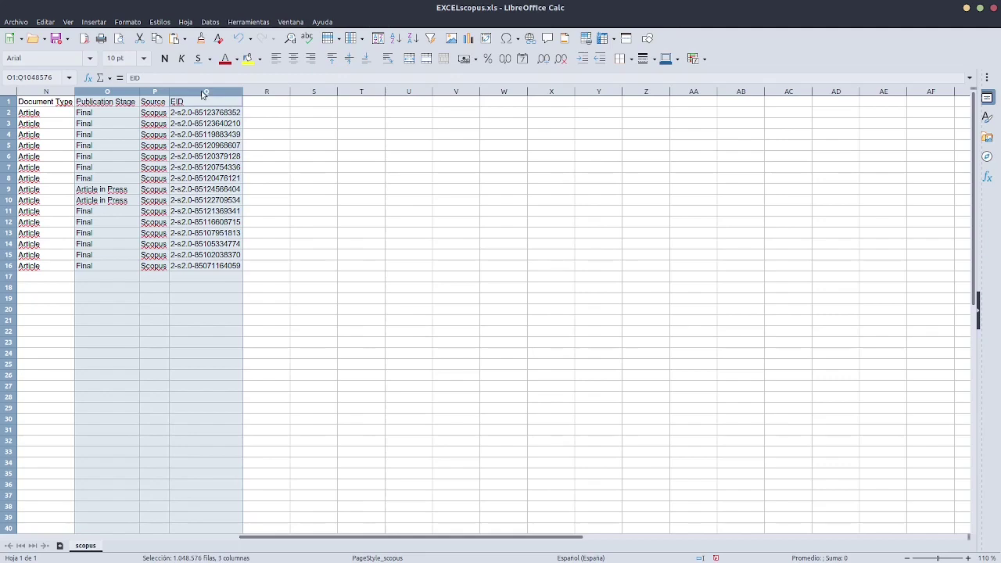
right_click(203, 94)
click(290, 177)
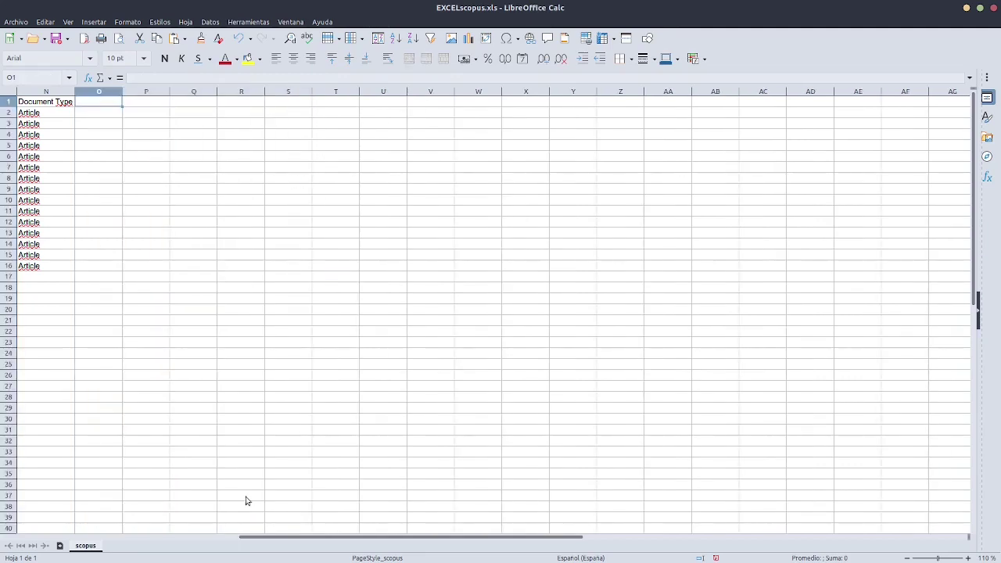
Insert an empty column before the Author Keywords column
drag(331, 537, 149, 533)
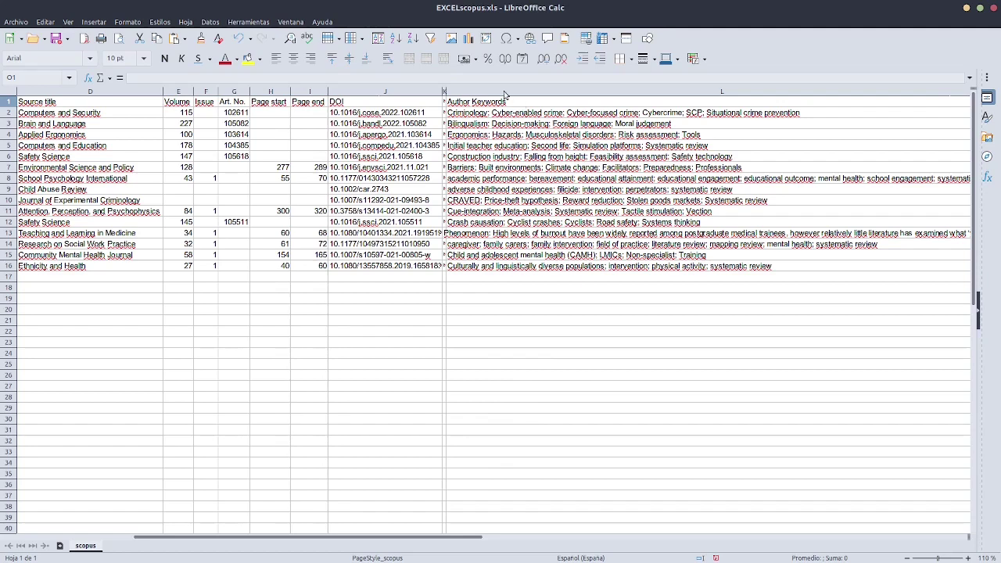
right_click(459, 93)
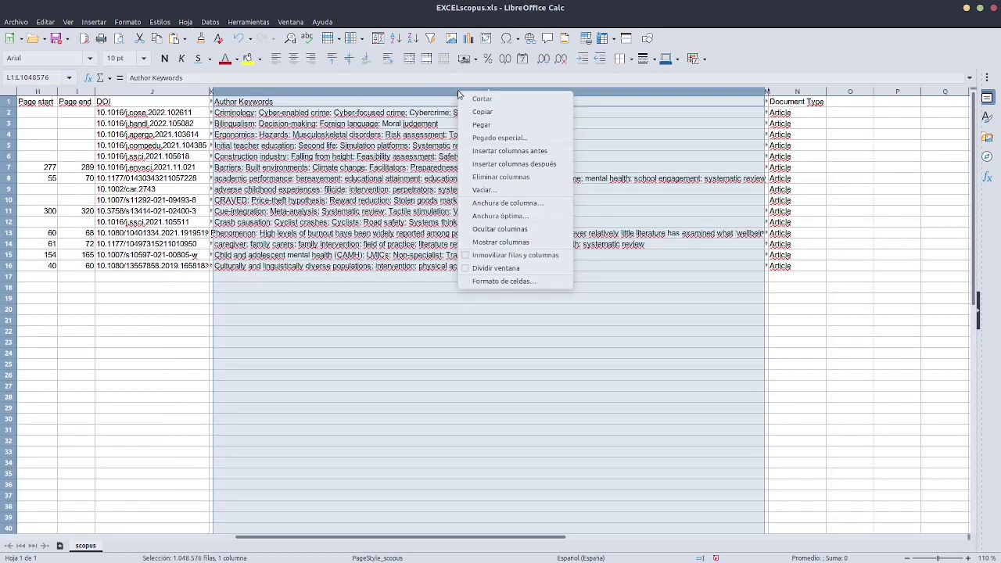
click(510, 151)
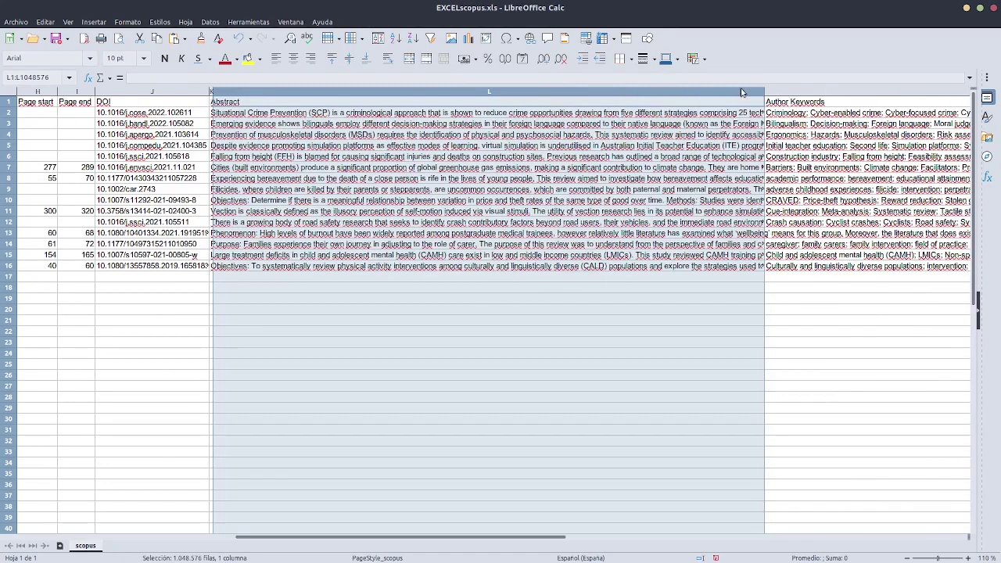
Widen the collapsed Abstract column next to DOI and delete that column
click(162, 93)
drag(212, 93, 300, 93)
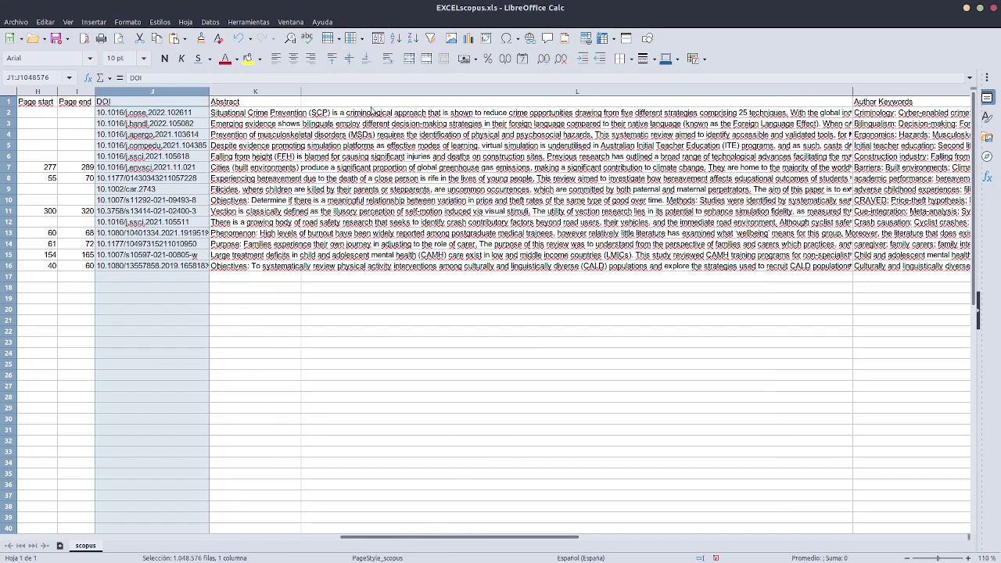
right_click(331, 93)
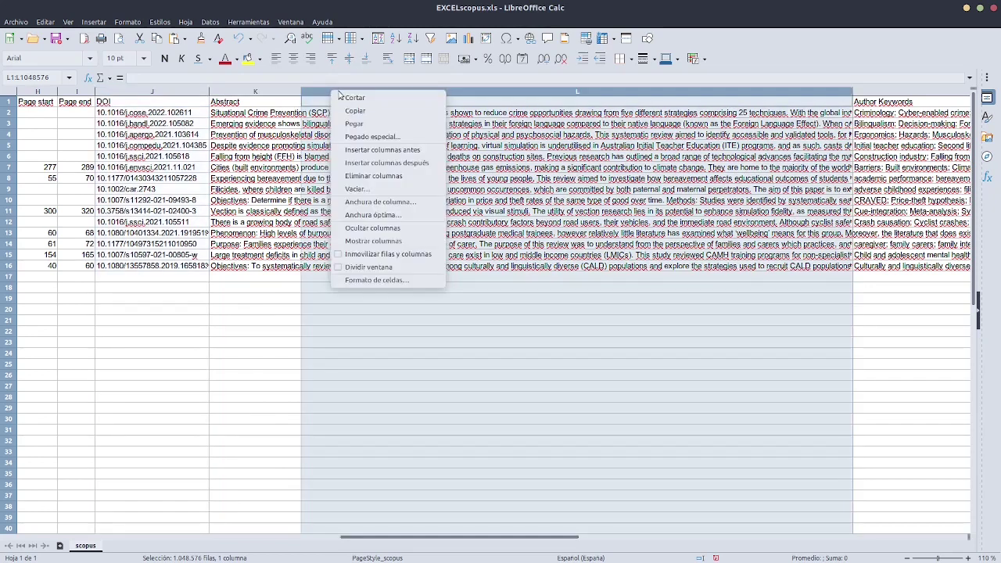
key(Escape)
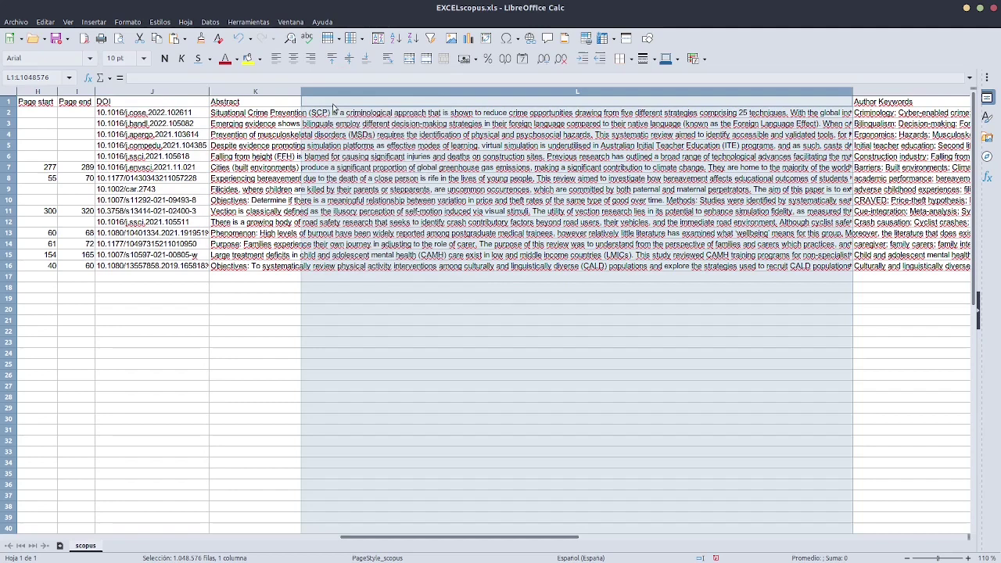
click(295, 92)
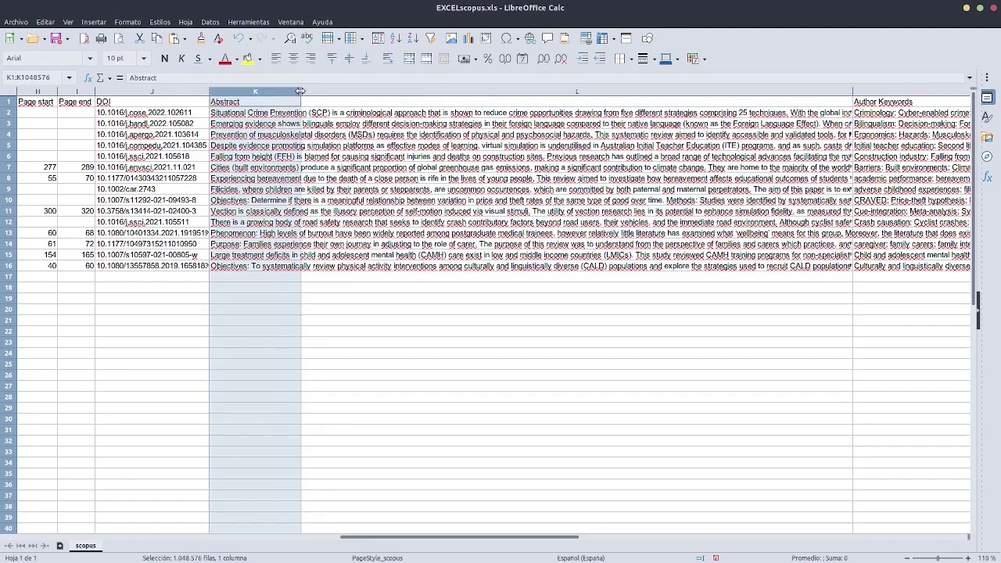
drag(301, 92, 327, 92)
right_click(268, 94)
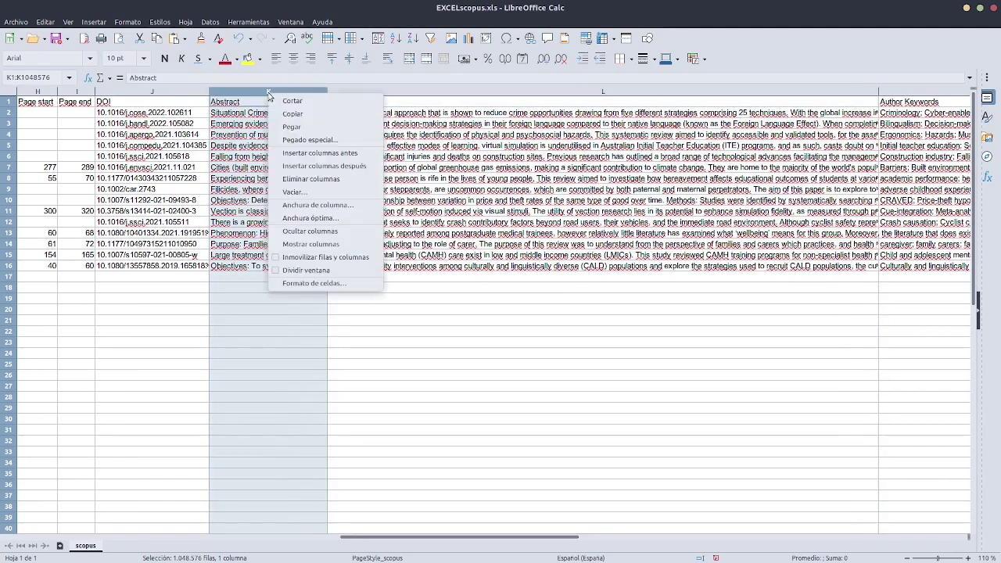
click(329, 178)
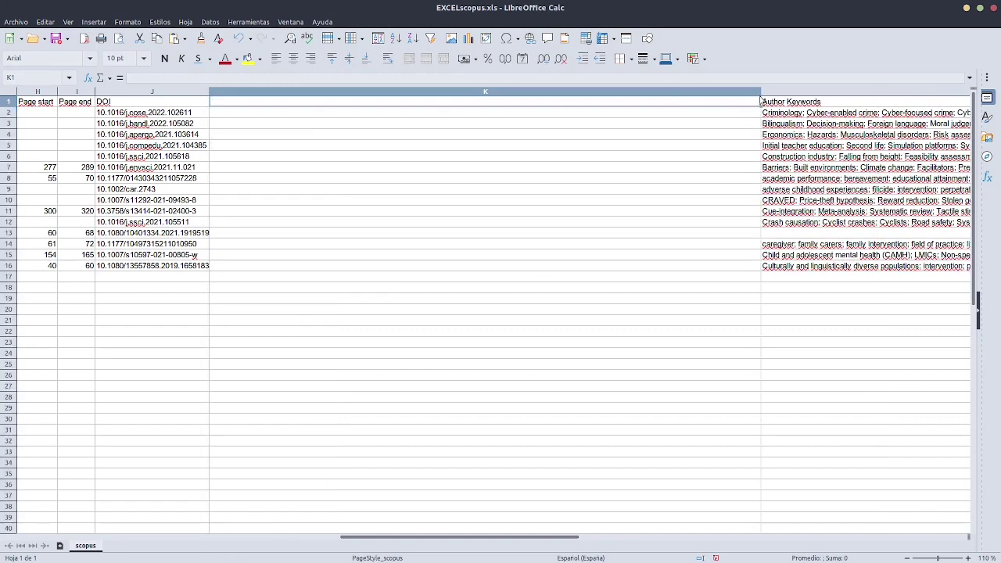
Narrow the empty column before Author Keywords and enter "Métodos usados" as its heading
drag(761, 92, 331, 94)
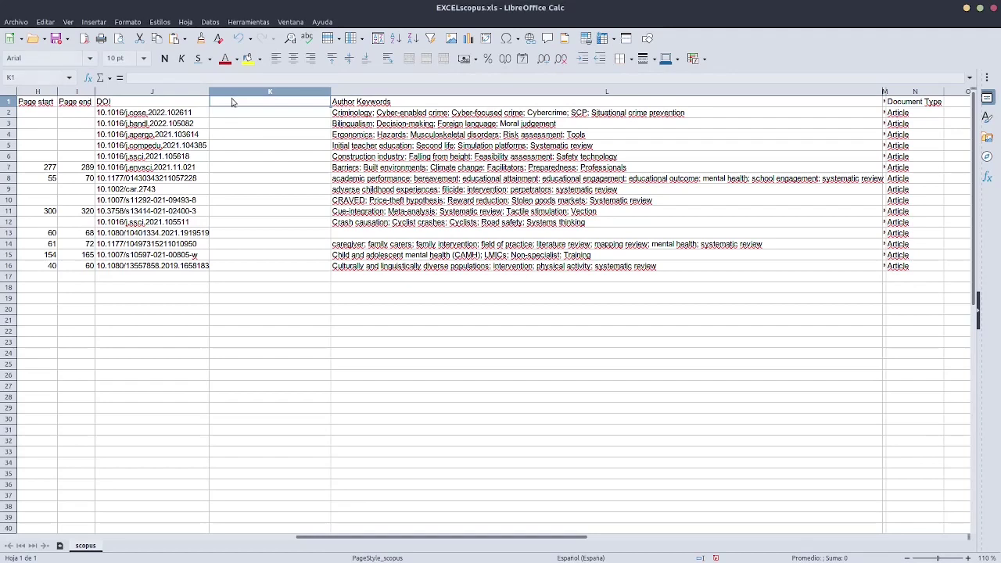
text(Mét)
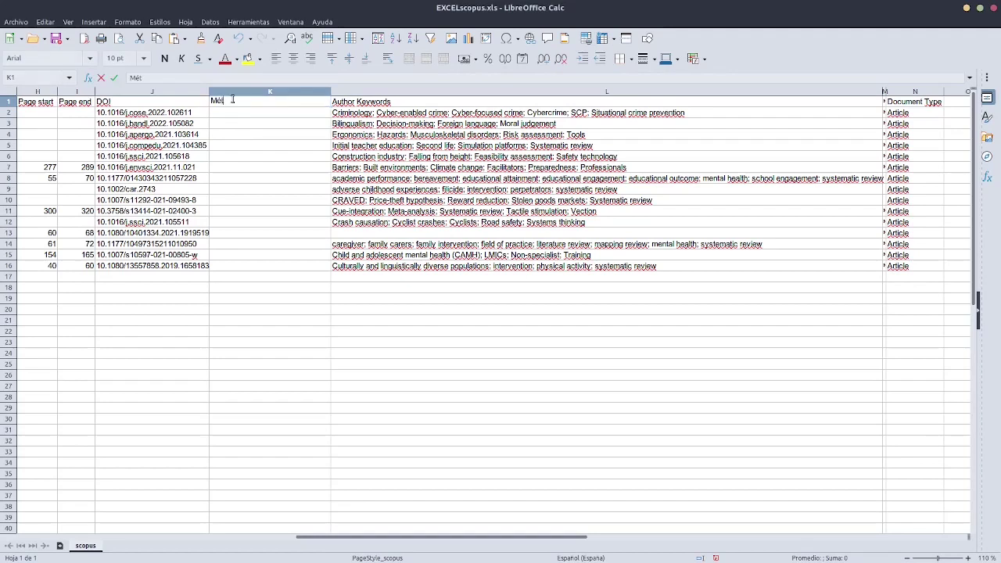
text(odos usados)
click(273, 116)
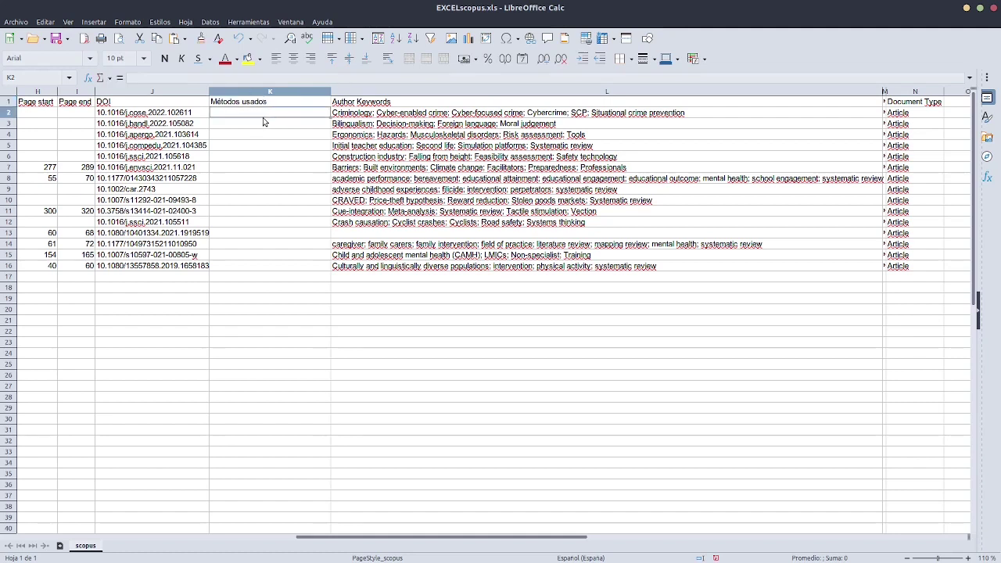
click(263, 125)
click(258, 137)
click(252, 148)
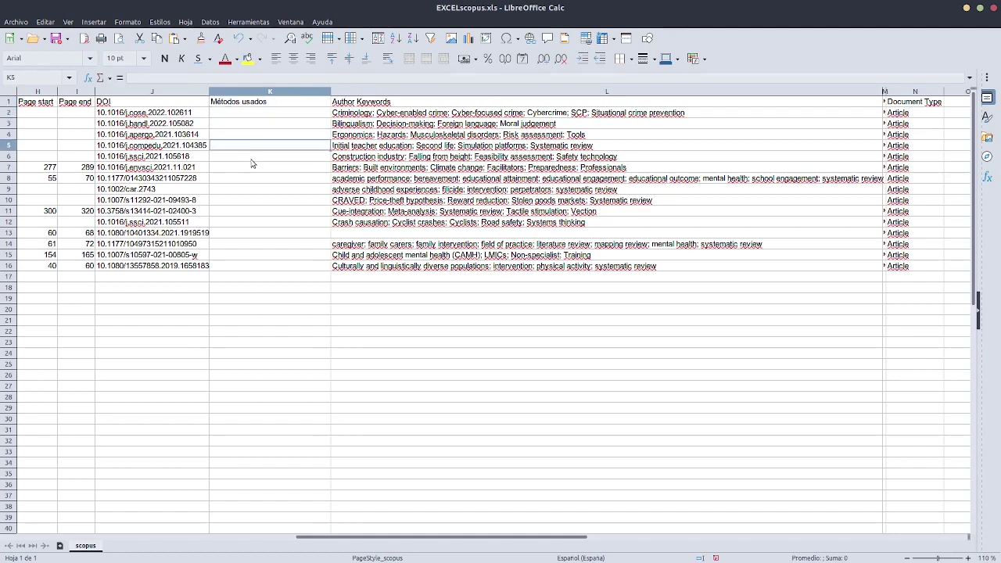
click(251, 159)
click(251, 169)
click(250, 181)
click(251, 191)
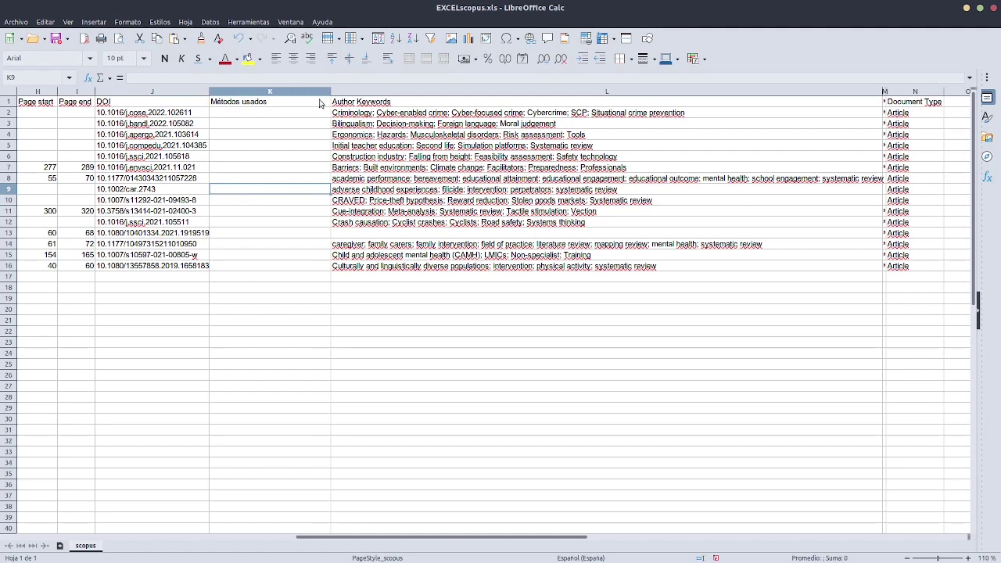
Narrow the Métodos usados column slightly and insert an entire column before it with the heading "Resultados"
drag(331, 92, 311, 92)
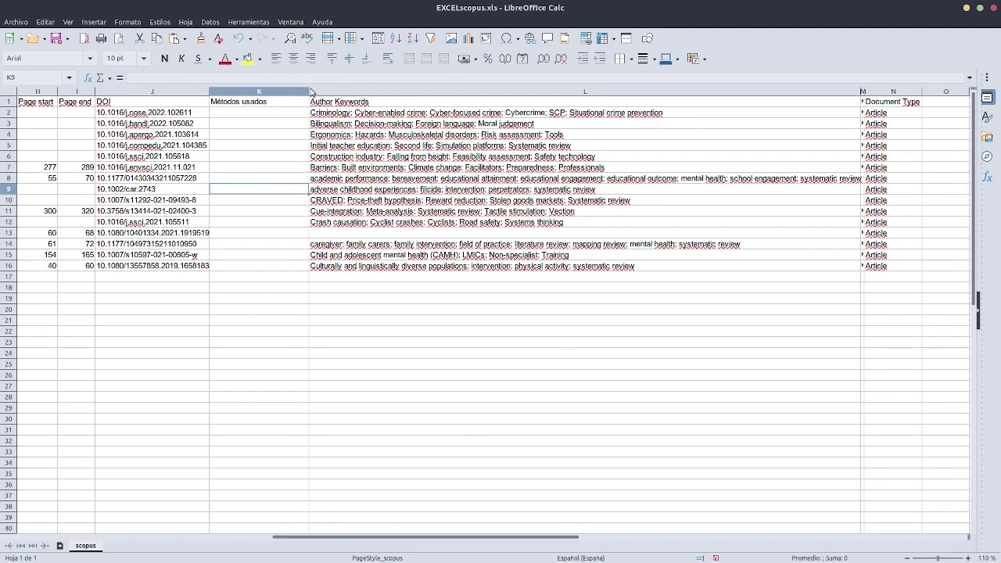
click(103, 23)
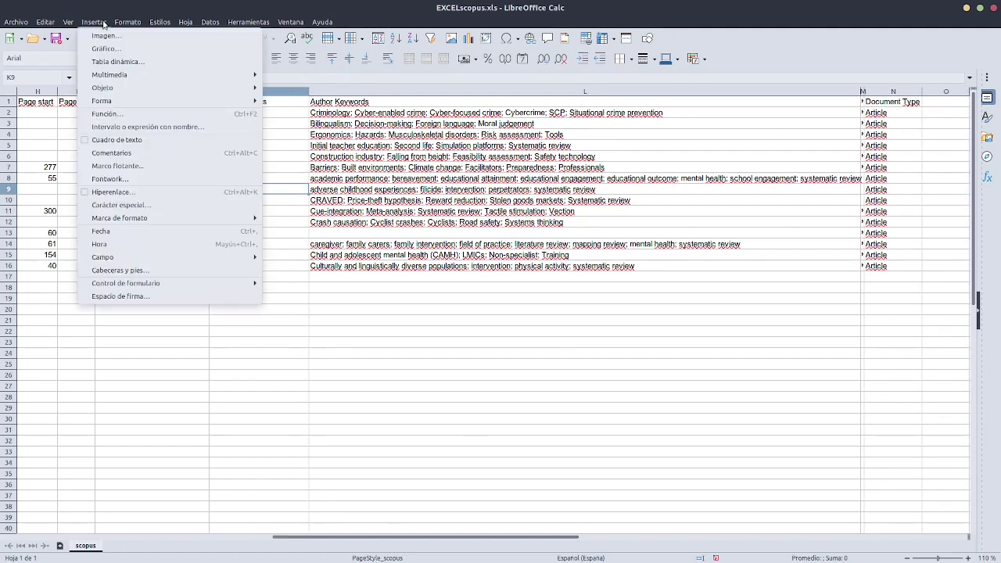
click(291, 130)
right_click(291, 127)
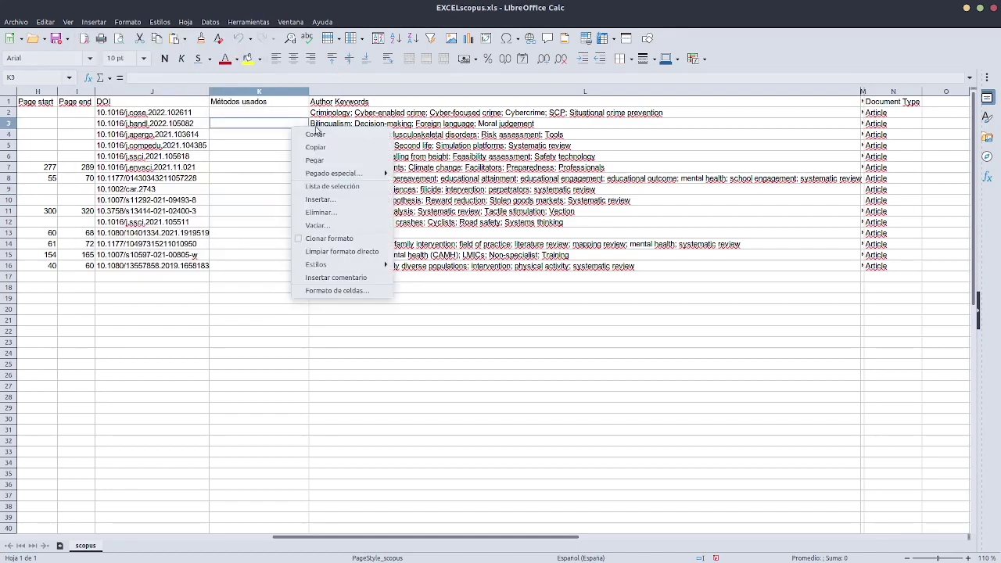
click(354, 201)
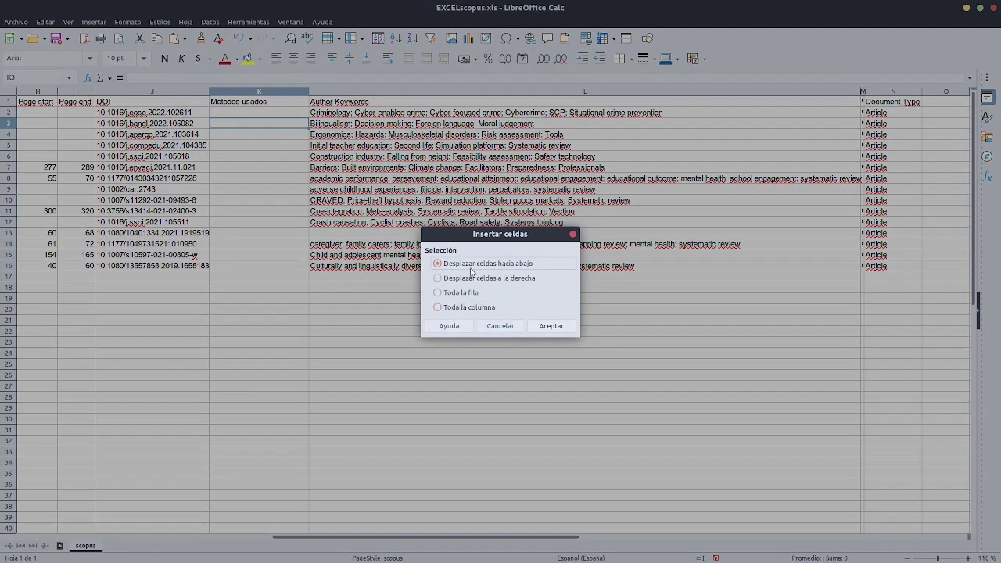
click(452, 308)
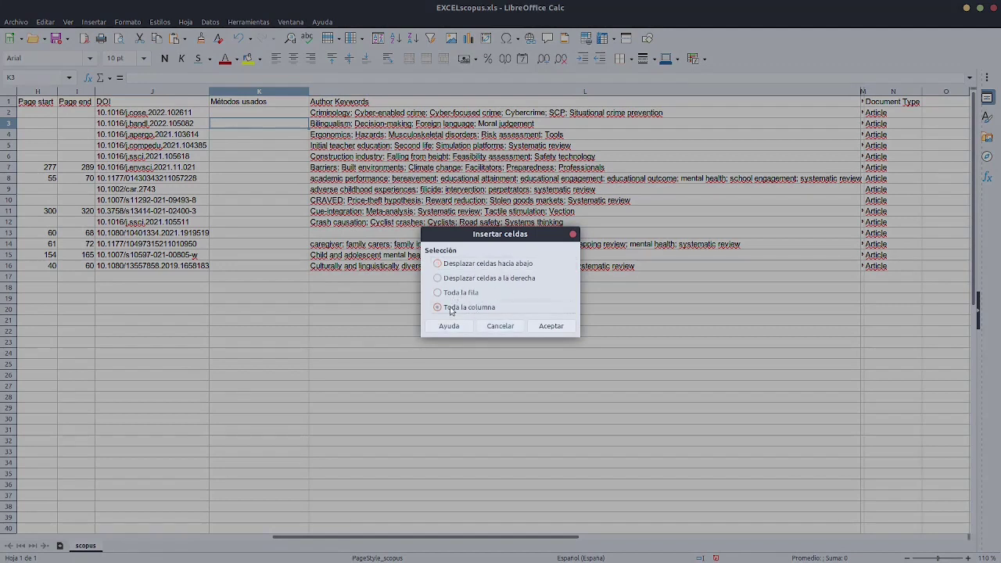
click(553, 326)
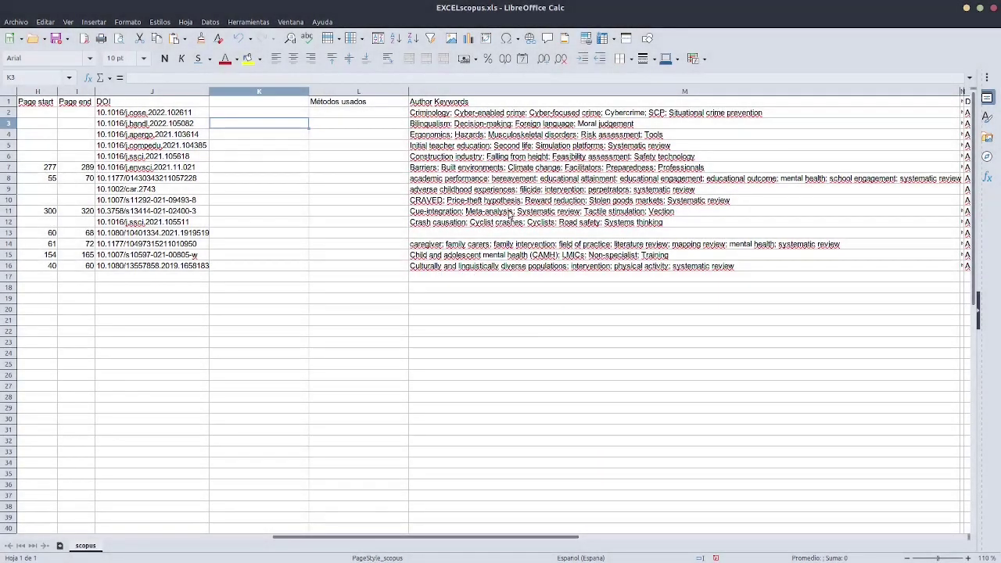
click(251, 106)
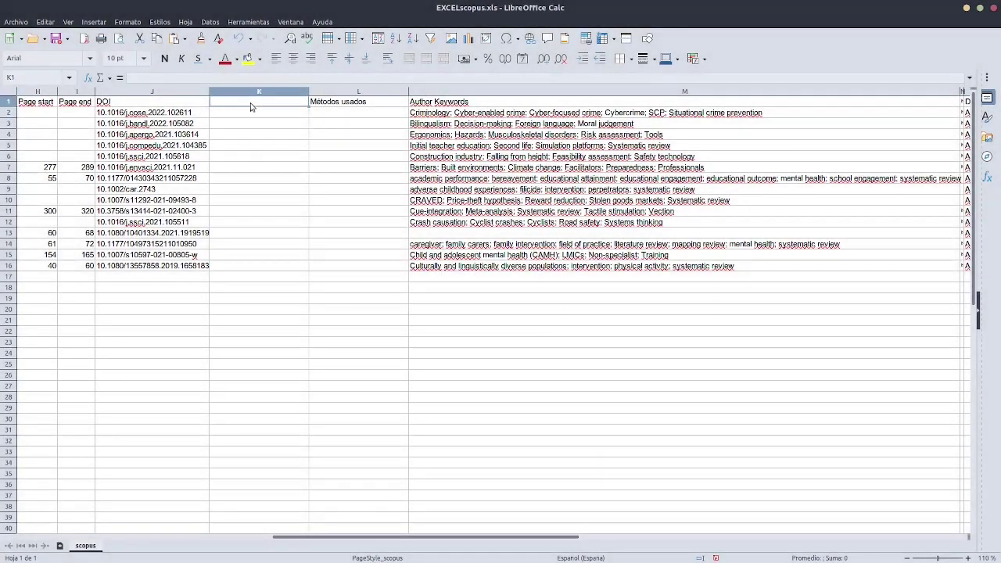
text(Resultados)
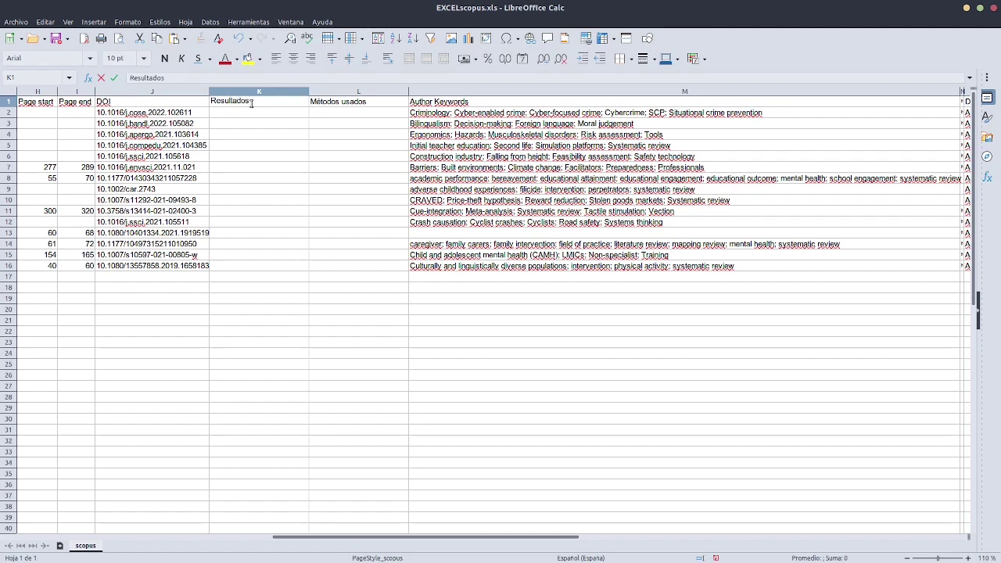
Insert an empty column between Métodos usados and Author Keywords and narrow it to a compact width
click(446, 93)
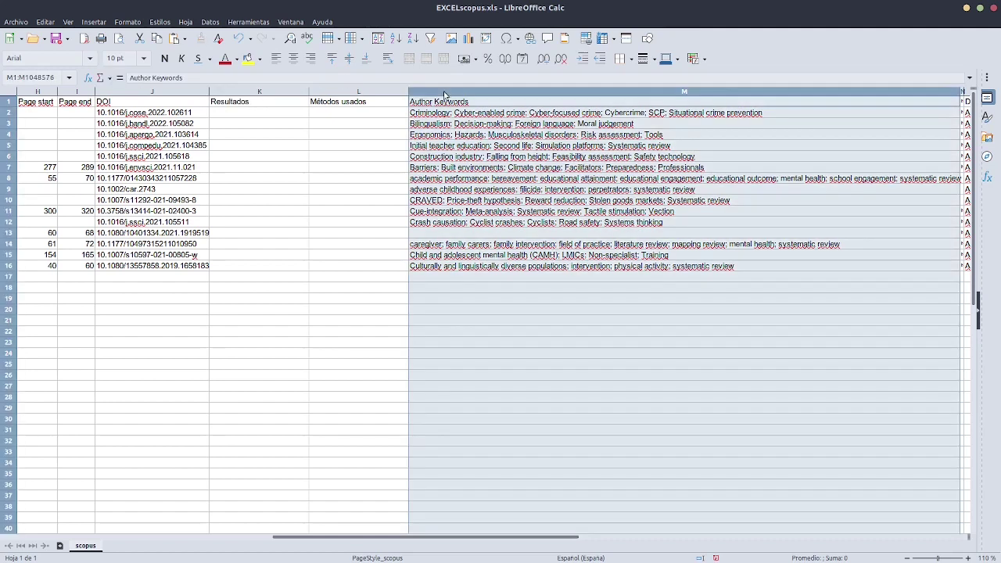
right_click(426, 95)
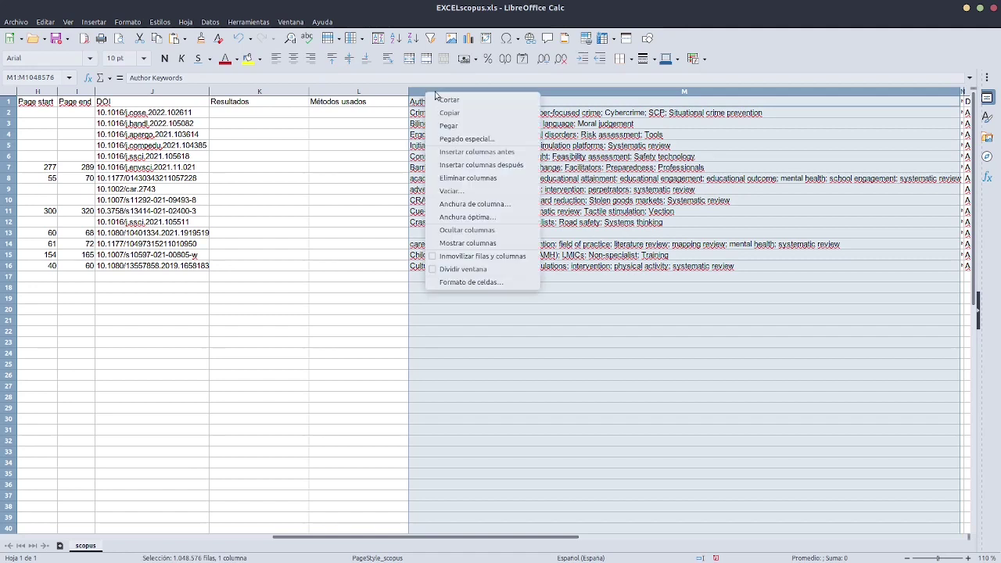
click(495, 167)
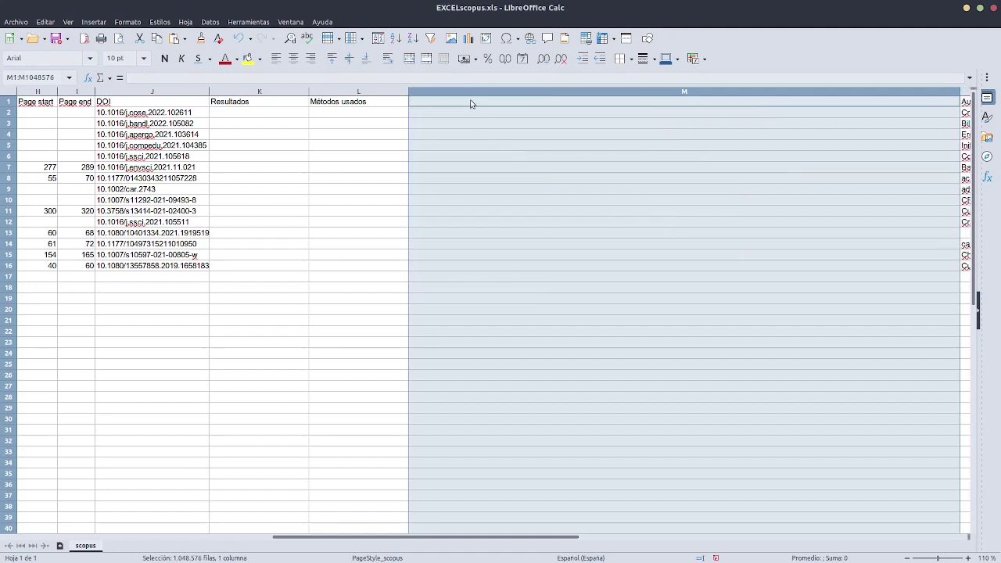
drag(960, 93, 535, 108)
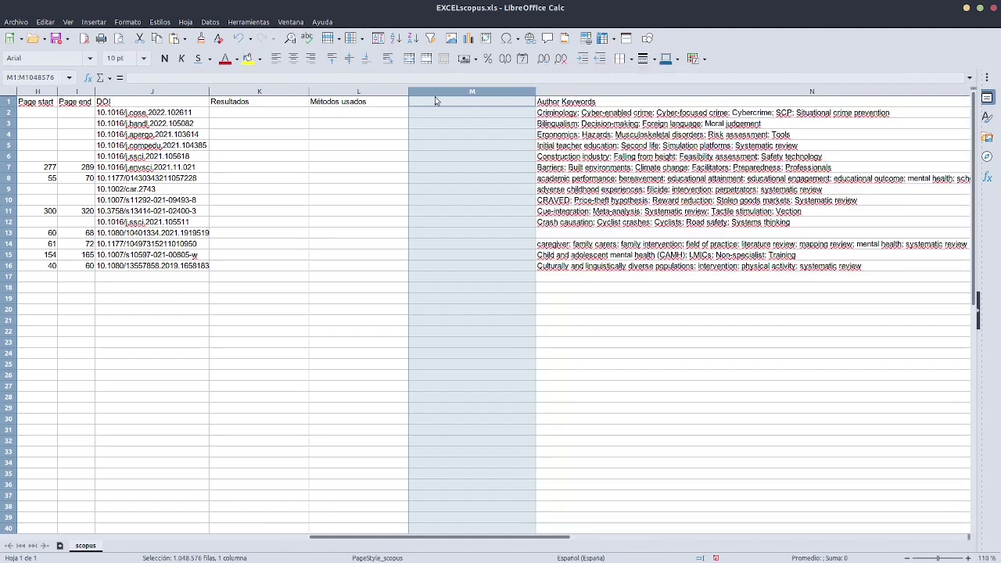
Enter "Resultados cuantitativos" as the heading of the empty column before Author Keywords
click(441, 107)
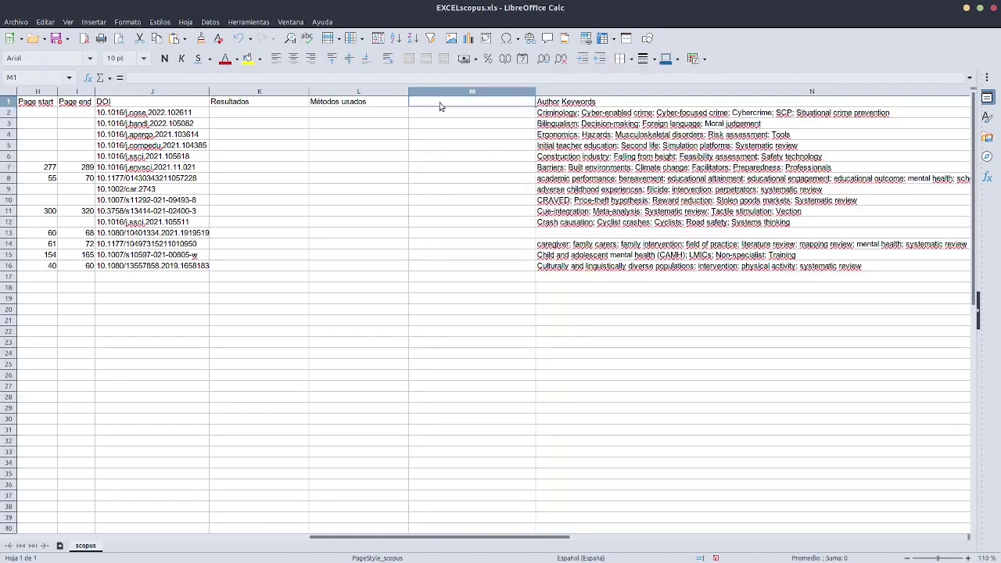
text(Rewsult)
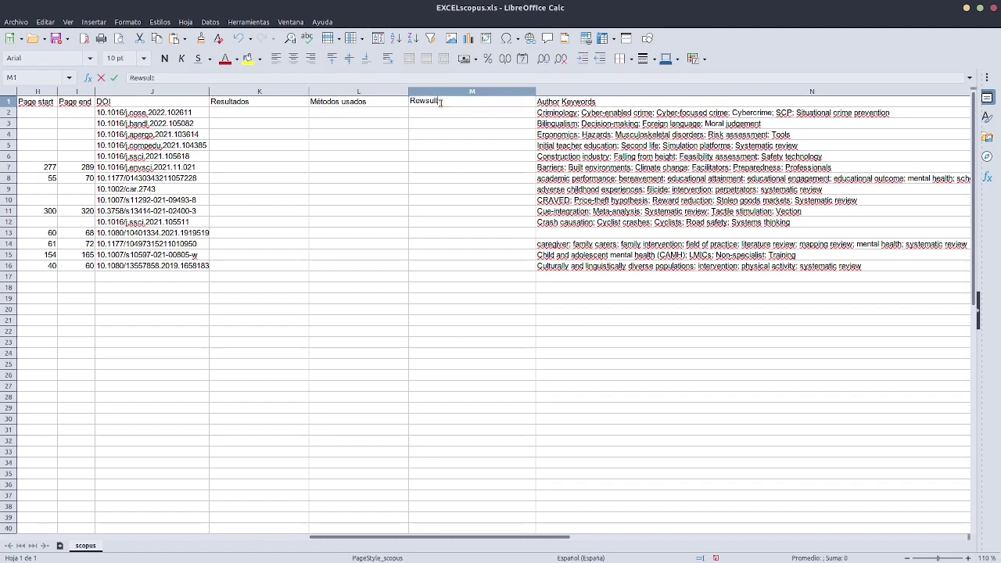
text(ados cuanti)
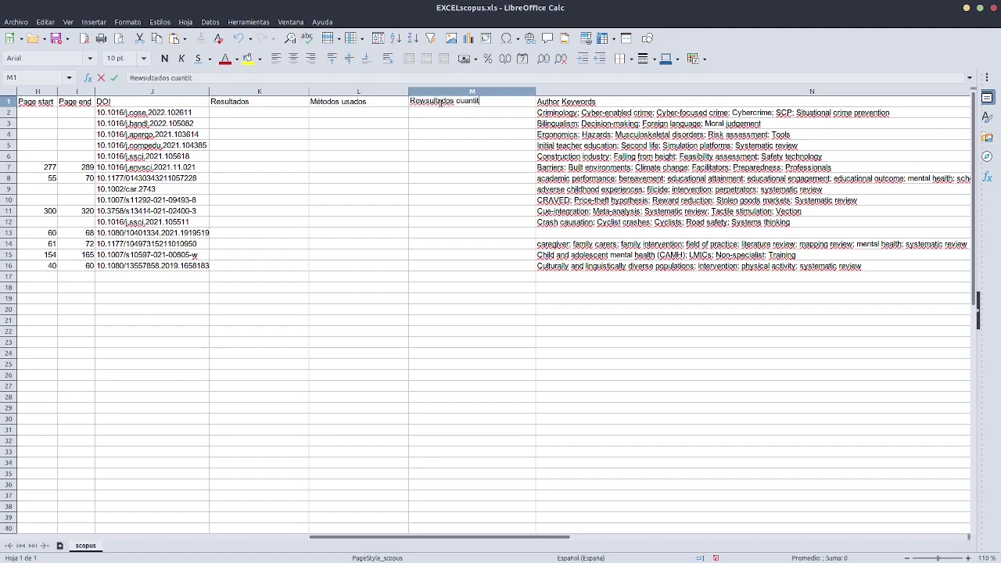
text(t)
key(BackSpace)
key(BackSpace)
key(BackSpace)
key(BackSpace)
key(BackSpace)
key(BackSpace)
key(BackSpace)
key(BackSpace)
key(BackSpace)
key(BackSpace)
key(BackSpace)
key(BackSpace)
key(BackSpace)
key(BackSpace)
key(BackSpace)
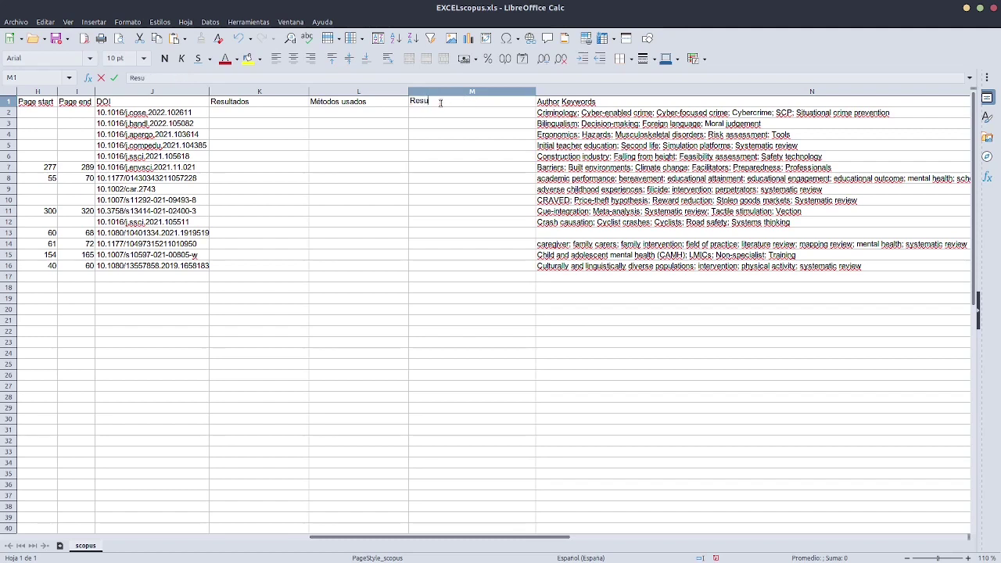
text(sulados cuantitat)
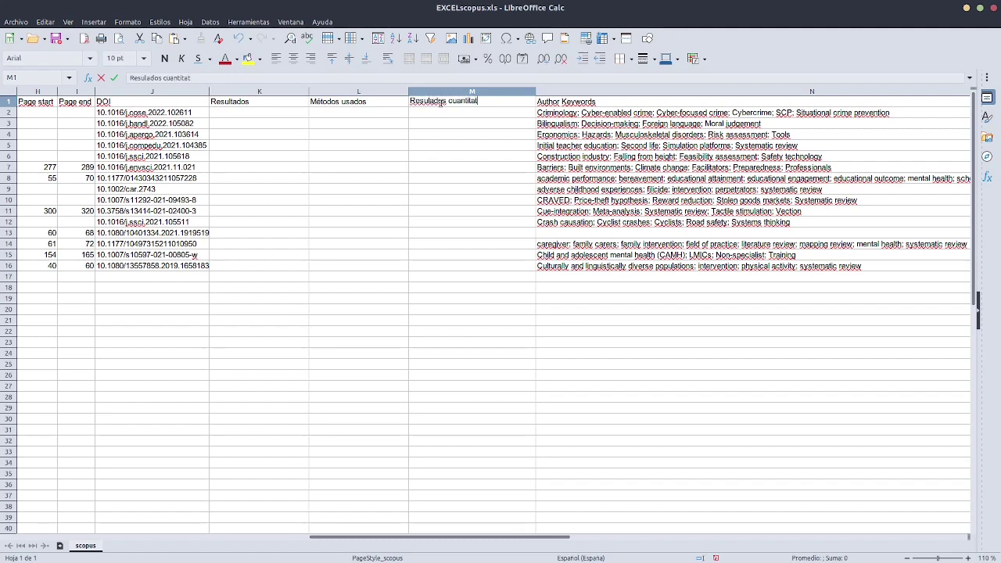
text(ivos)
text(t)
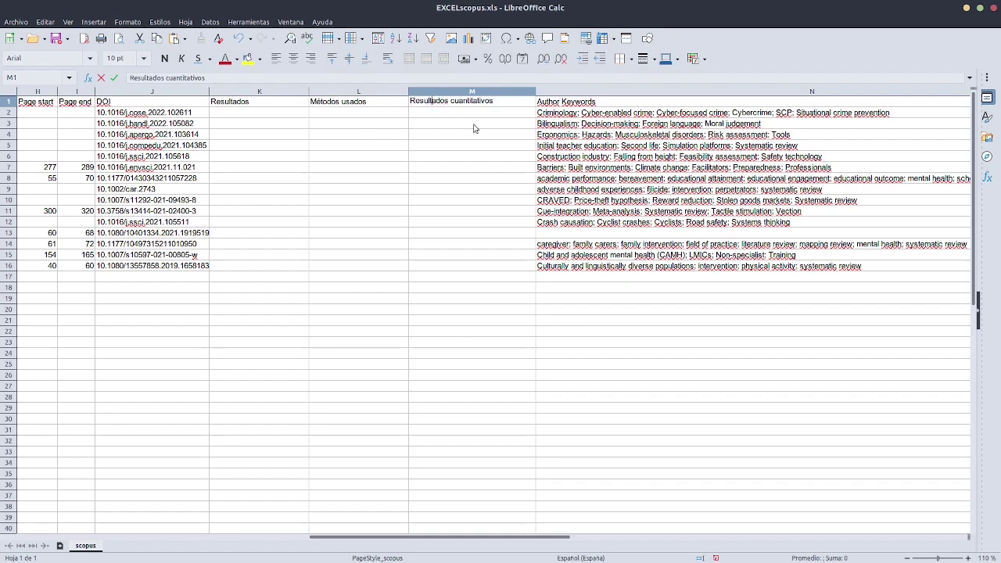
click(254, 116)
drag(353, 94, 264, 96)
click(364, 94)
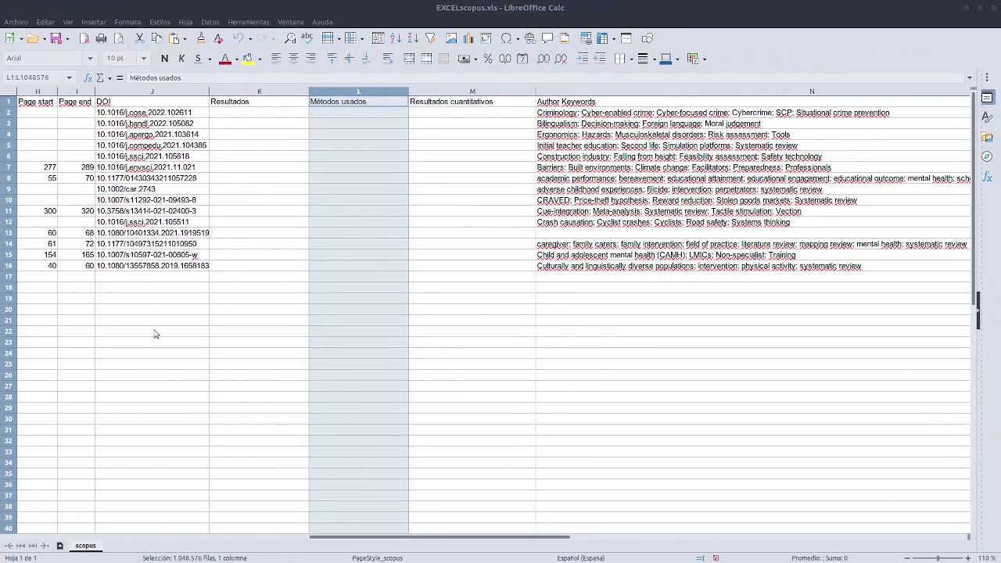
drag(381, 540, 640, 557)
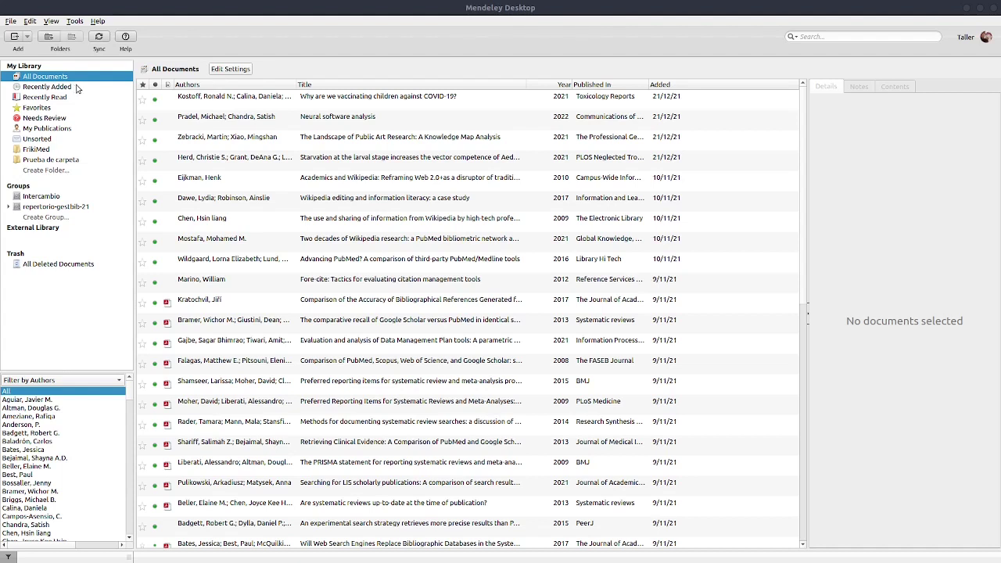
In Mendeley Desktop, inspect the details of the first two library documents and widen the Published In column
click(335, 102)
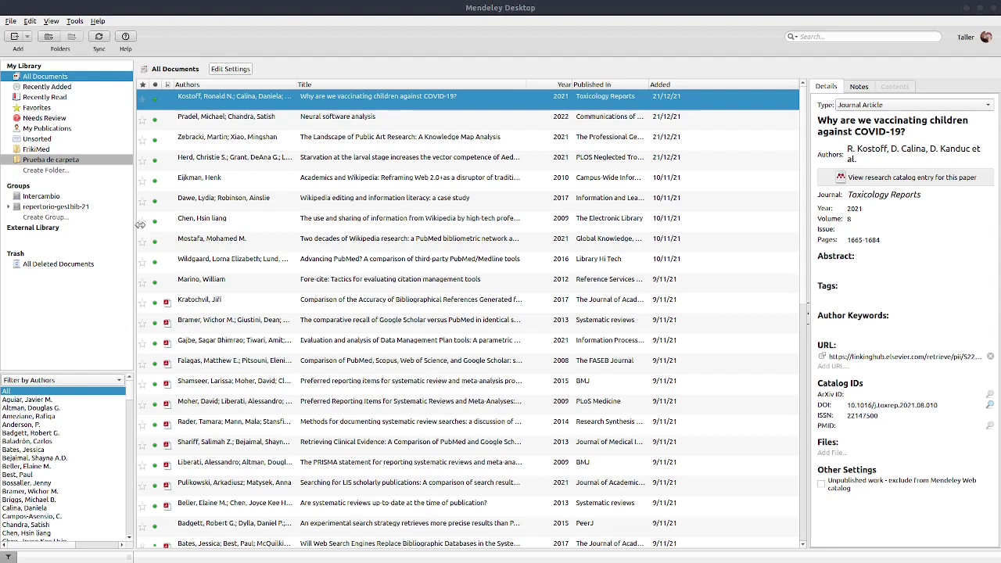
click(321, 119)
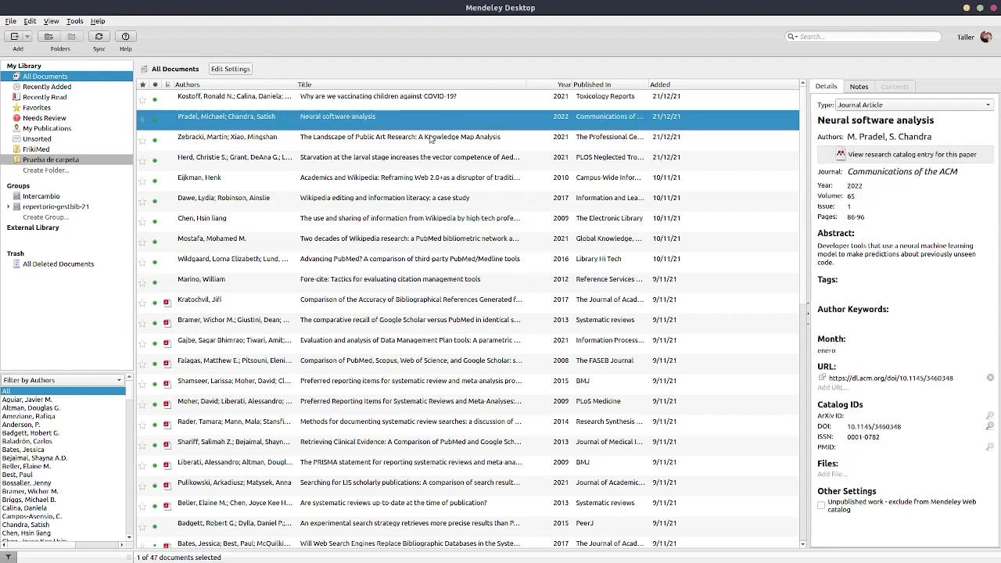
drag(648, 91, 717, 89)
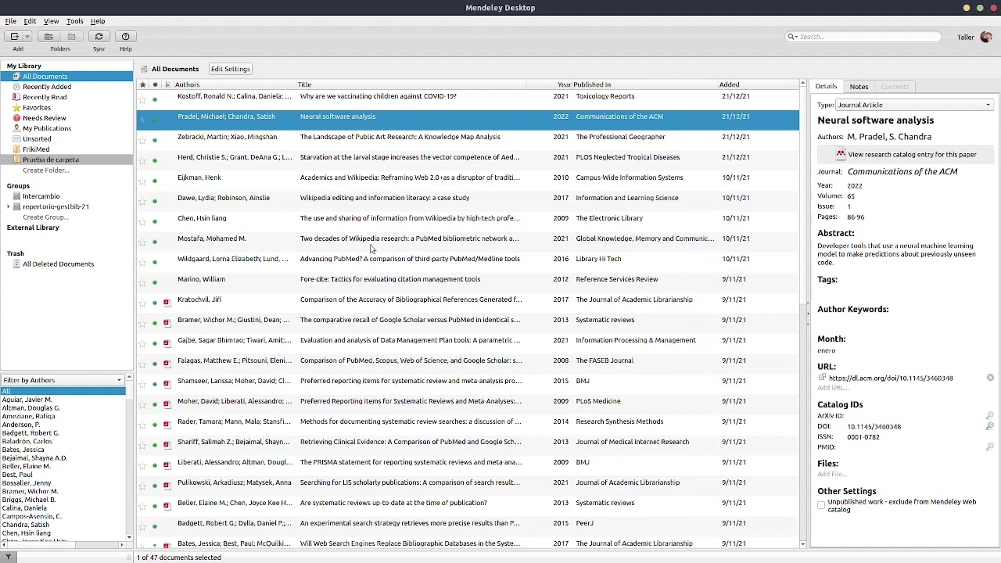
click(243, 101)
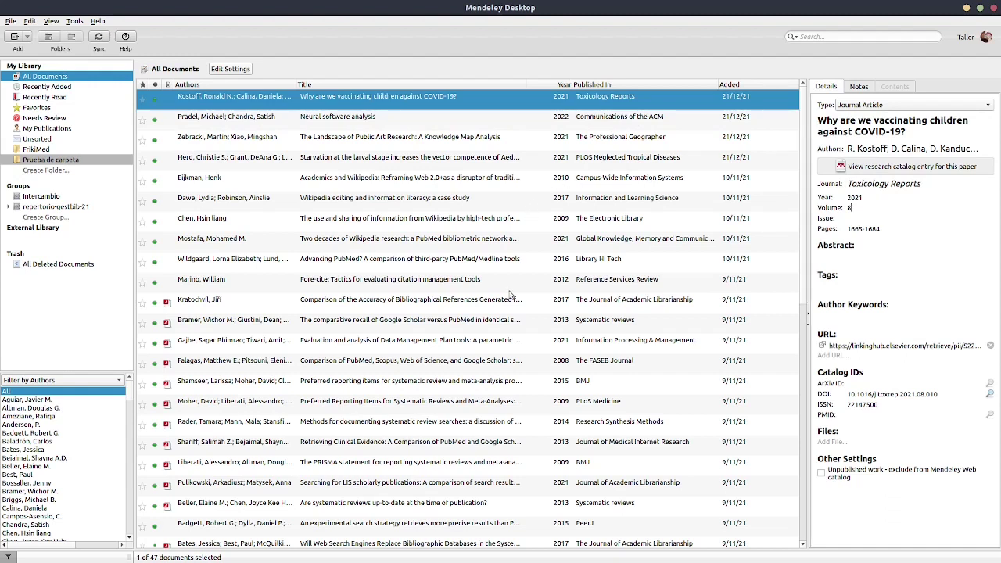
right_click(334, 99)
mouse_move(387, 201)
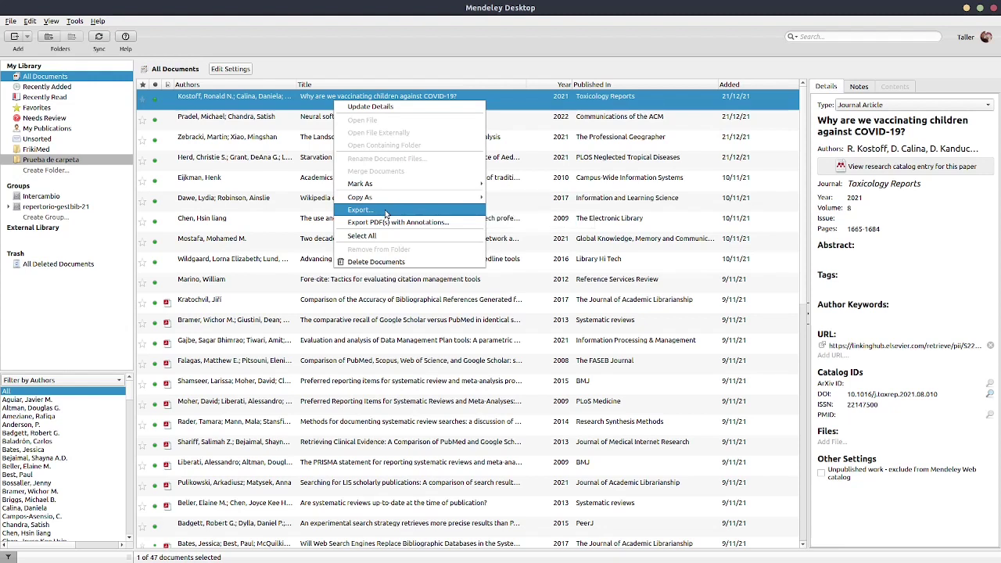
click(279, 39)
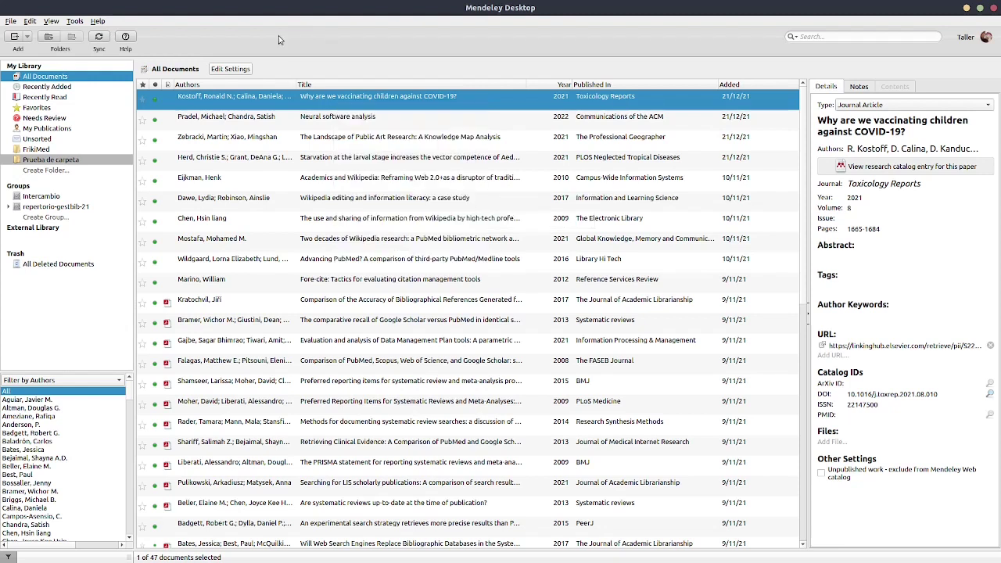
click(11, 21)
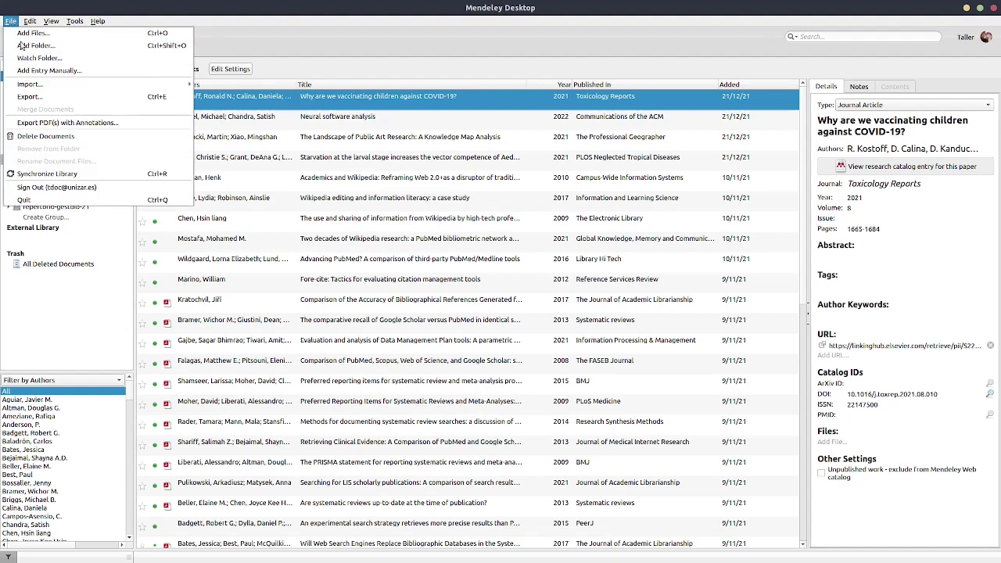
click(260, 39)
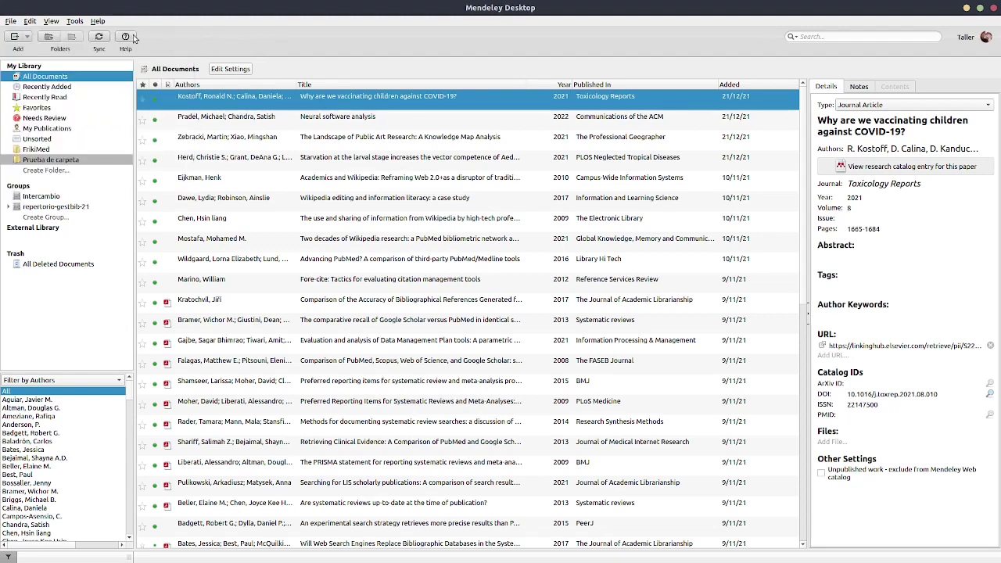
click(12, 21)
mouse_move(45, 90)
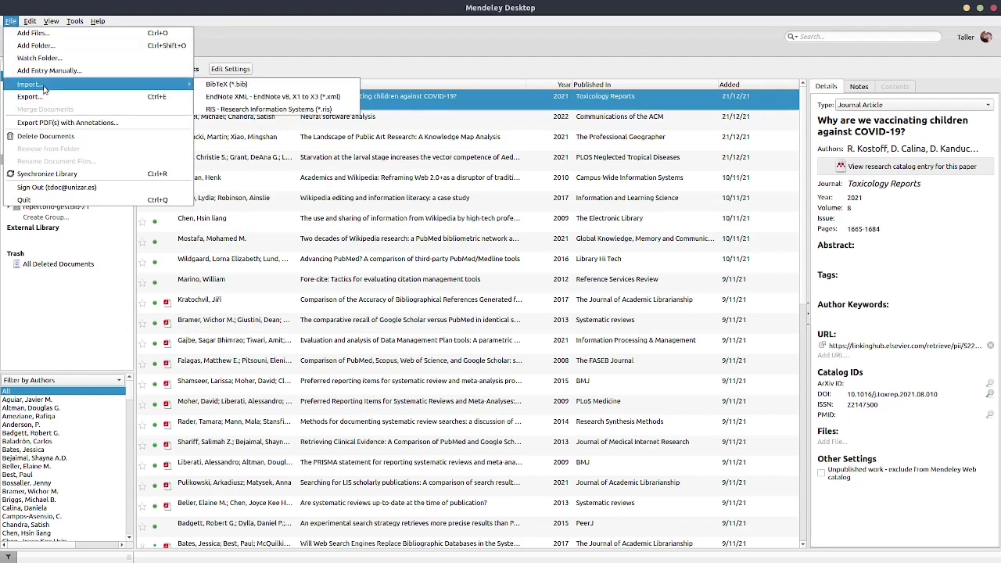
click(267, 89)
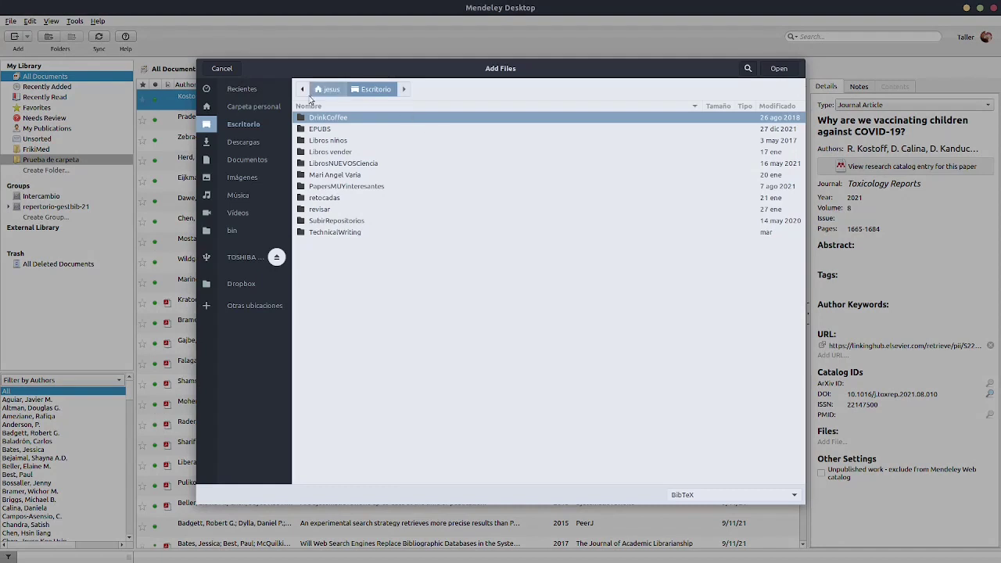
click(240, 143)
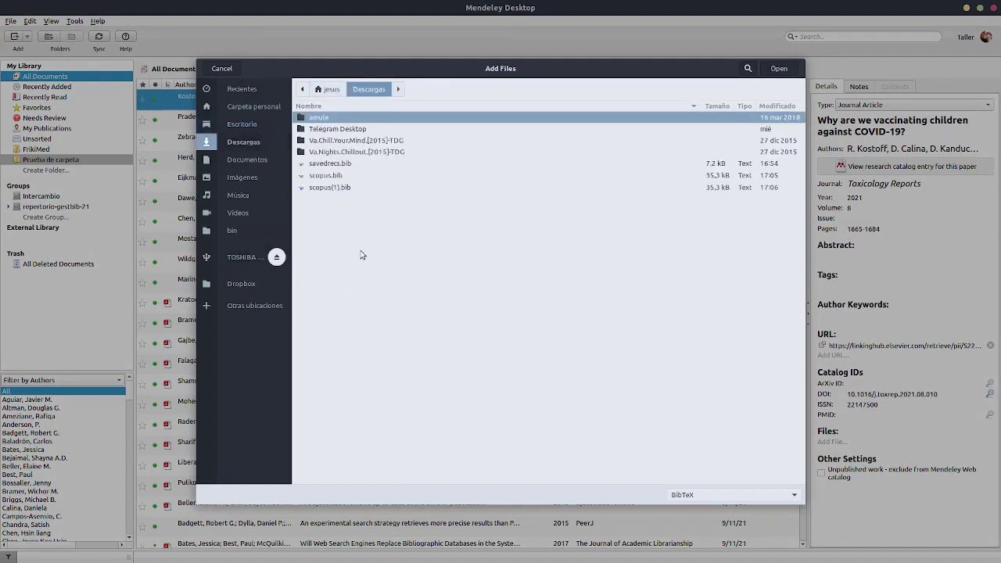
click(222, 69)
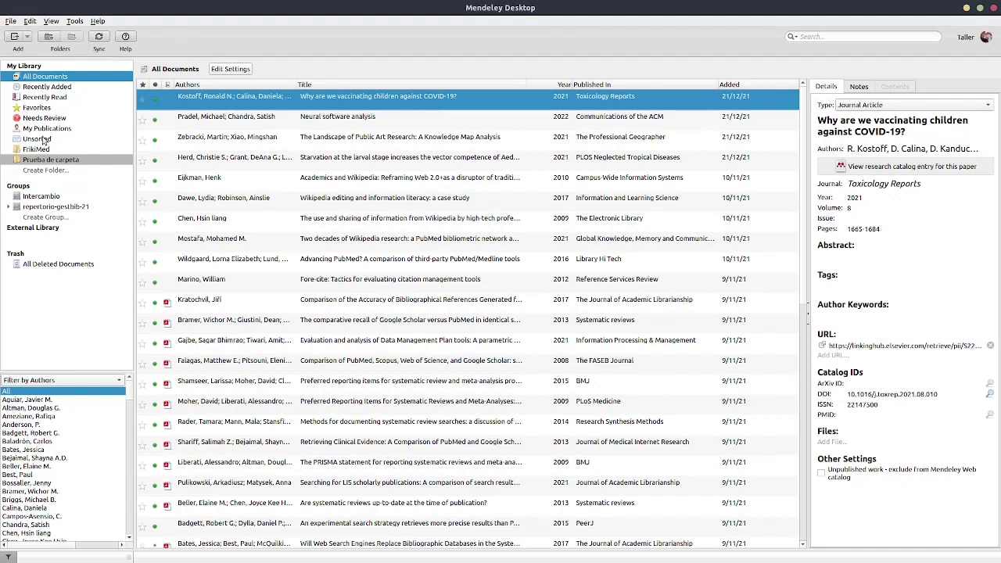
Create a folder named "Prueba revisiones" in My Library
click(48, 171)
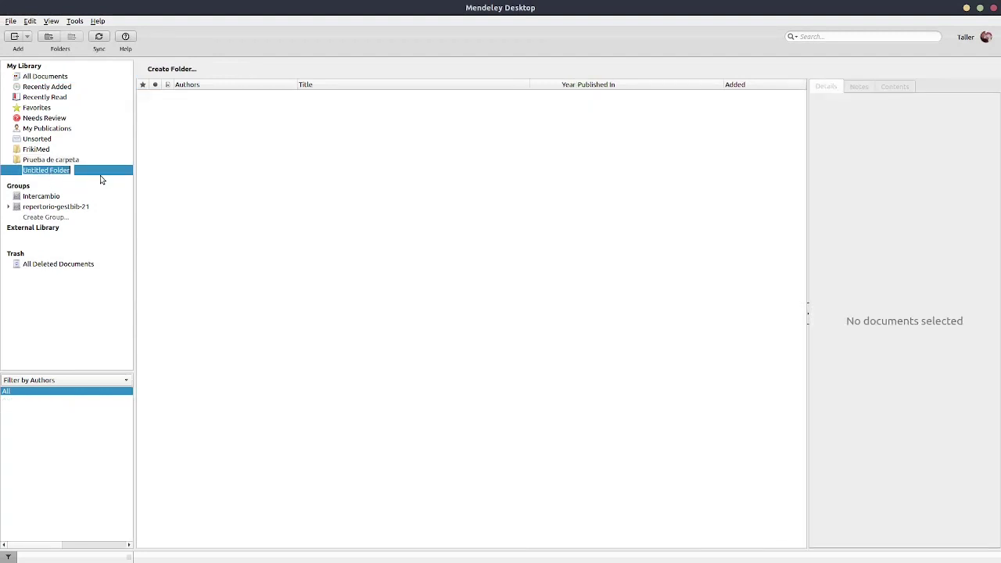
text(Prueba revisiones)
key(Return)
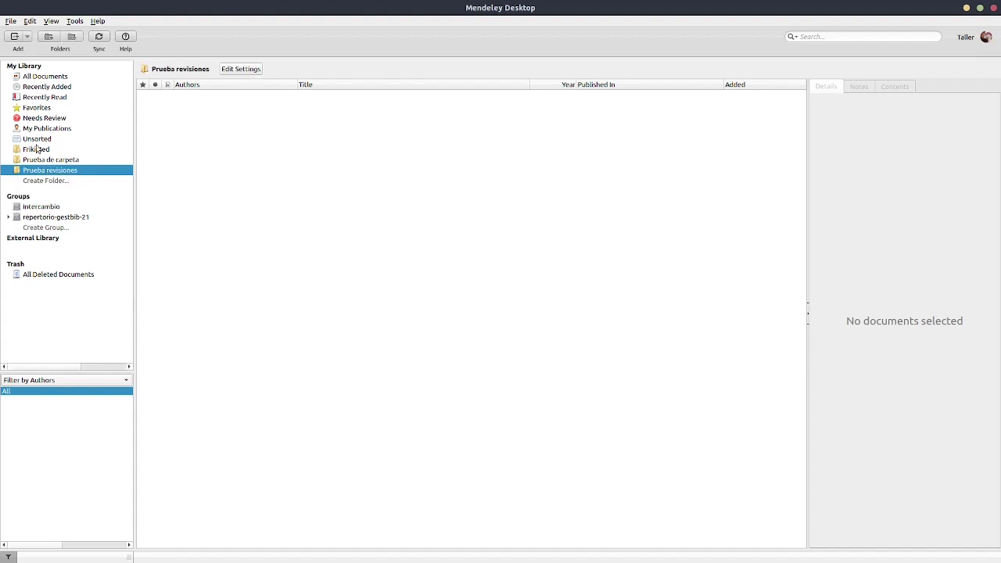
click(11, 22)
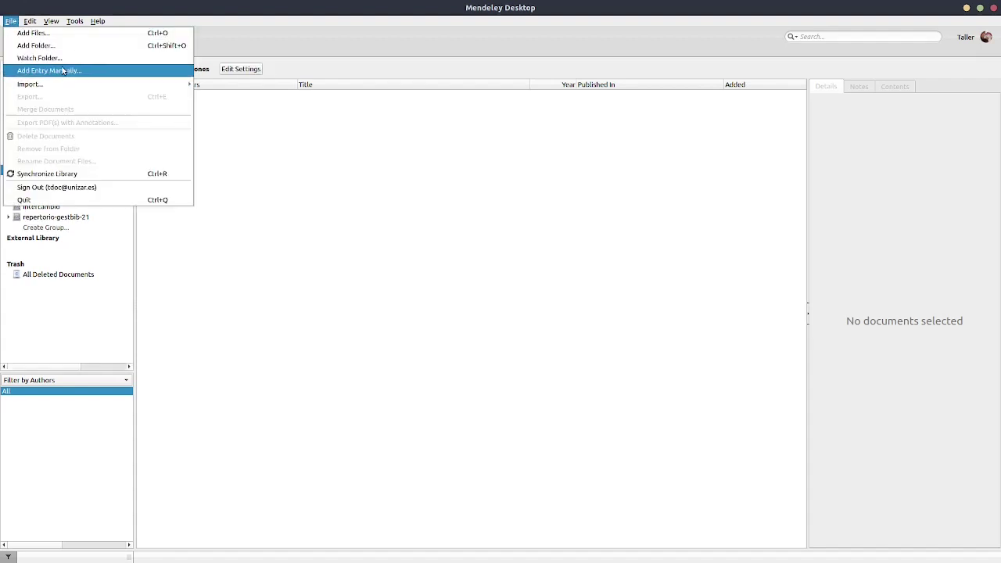
click(266, 280)
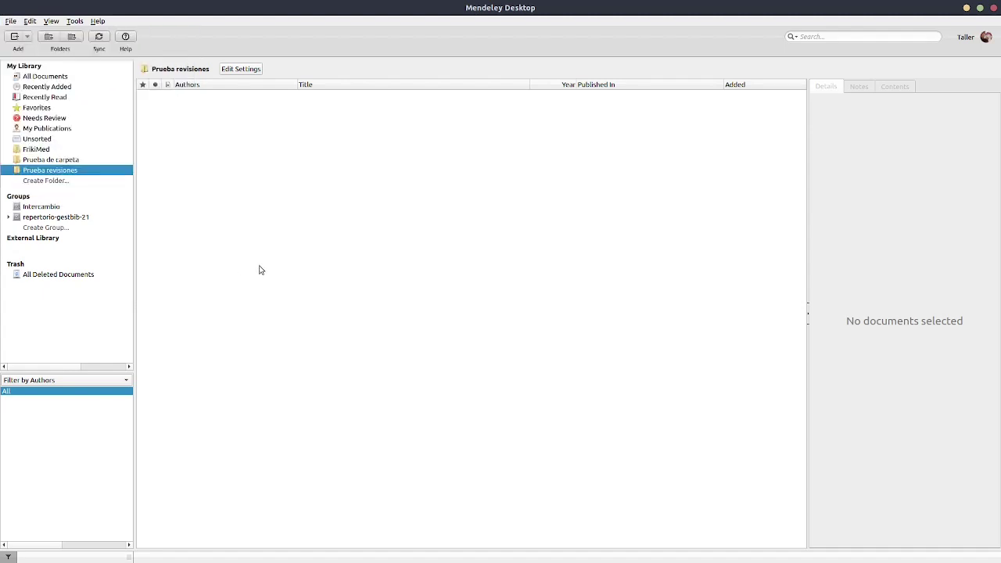
right_click(61, 170)
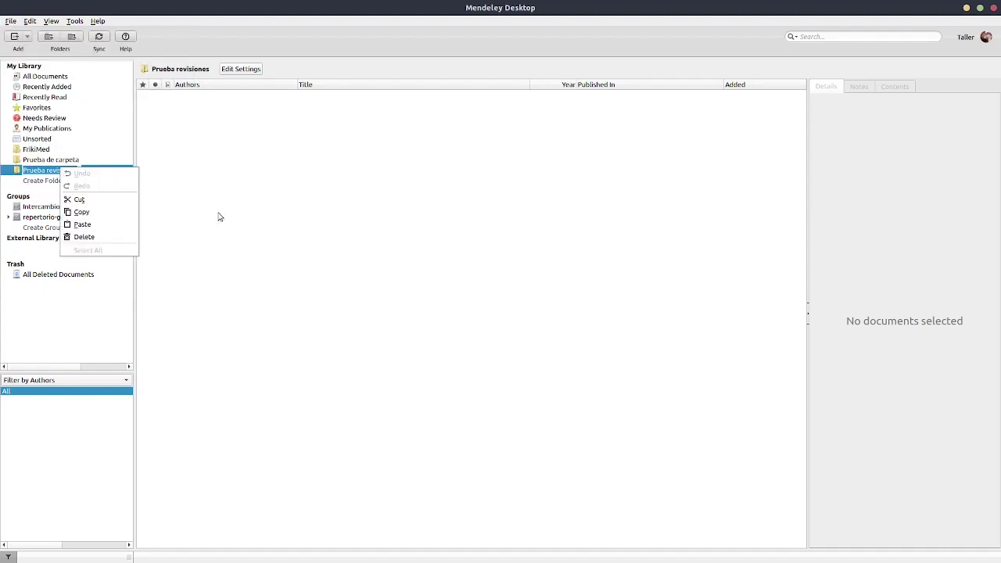
click(219, 217)
right_click(213, 205)
click(206, 167)
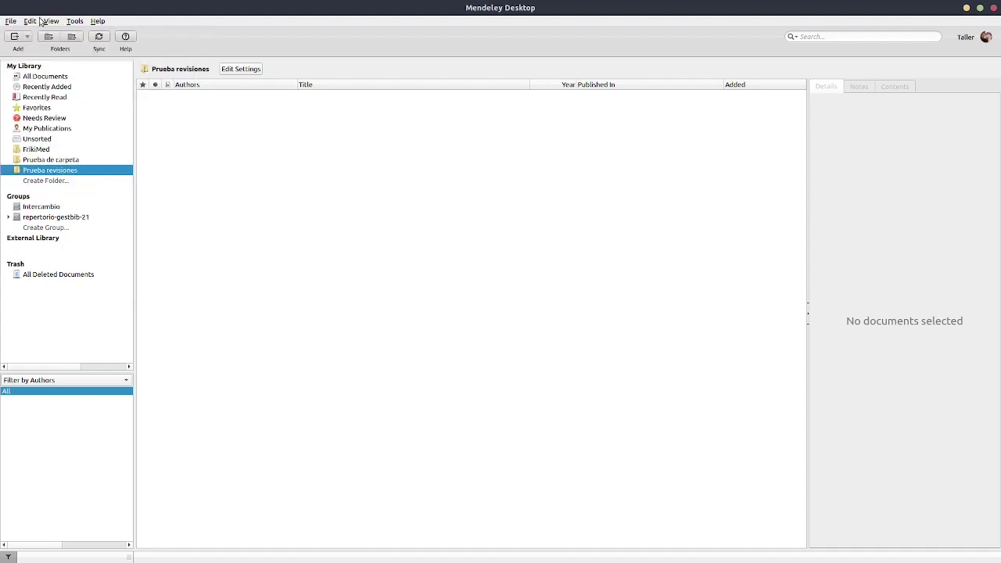
Import the BibTeX file savedrecs.bib from the Descargas folder into the Prueba revisiones folder
click(30, 23)
mouse_move(12, 23)
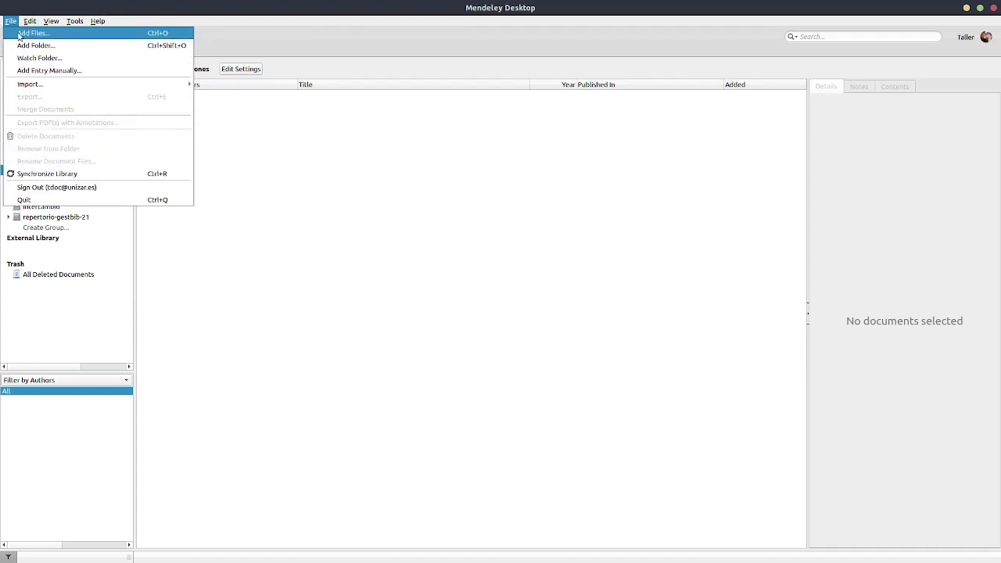
mouse_move(32, 84)
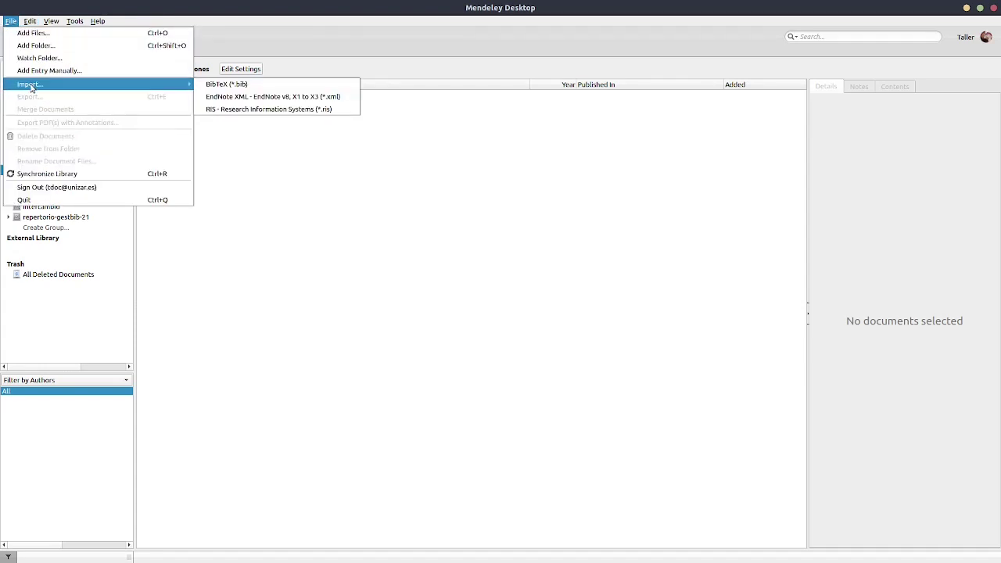
click(241, 88)
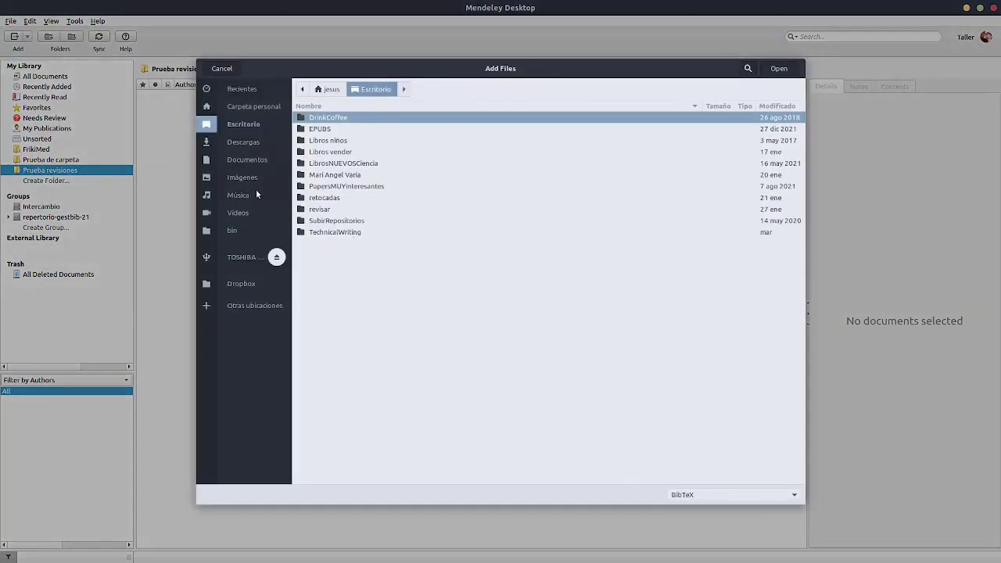
click(246, 144)
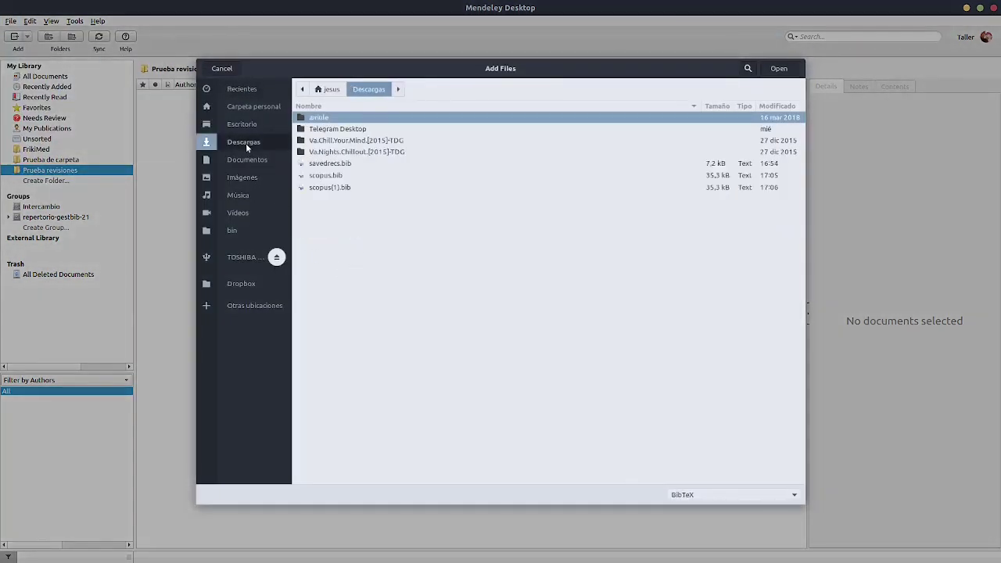
double_click(334, 164)
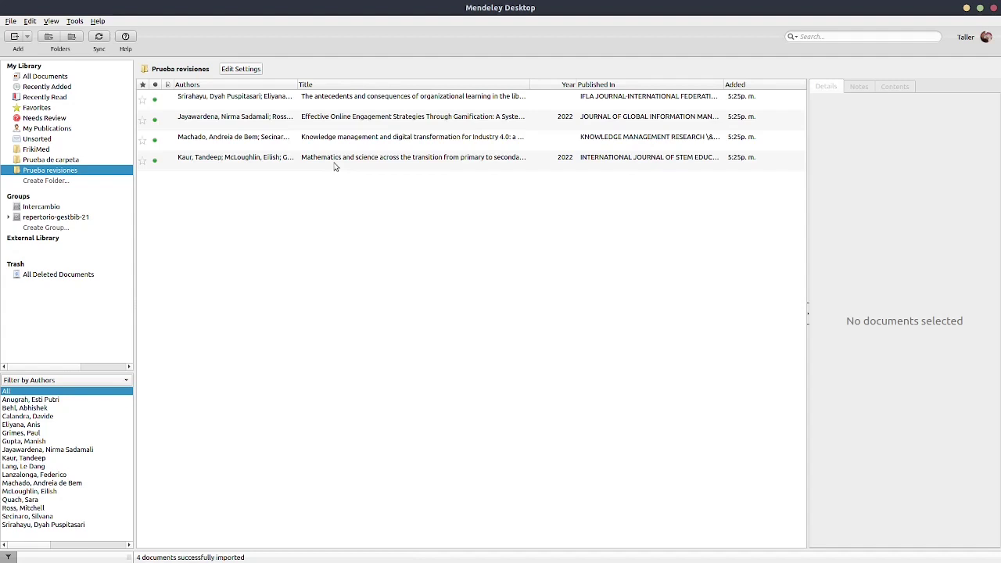
Import the BibTeX file scopus.bib from the Descargas folder into the Prueba revisiones folder
click(13, 22)
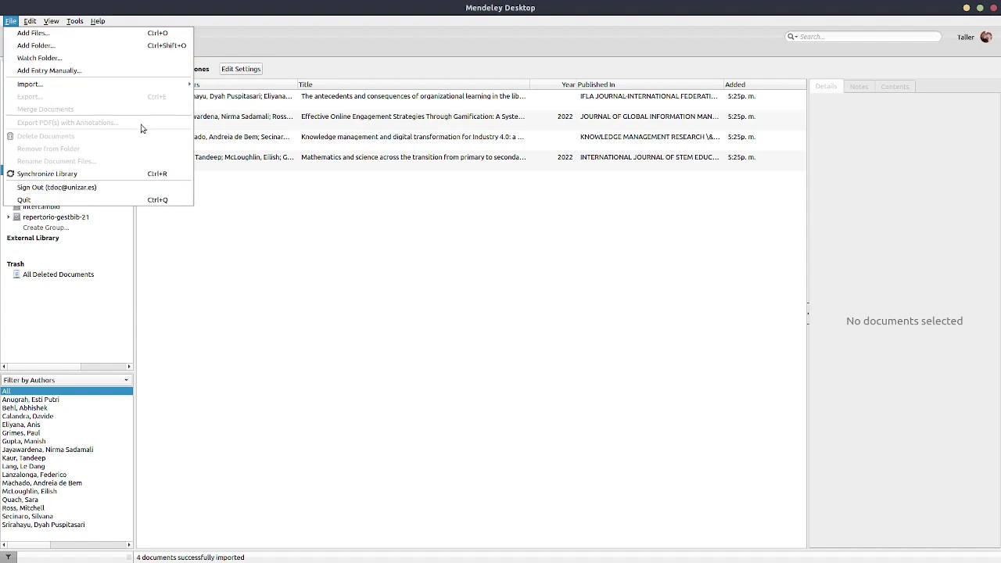
mouse_move(29, 21)
click(261, 317)
click(13, 22)
mouse_move(35, 84)
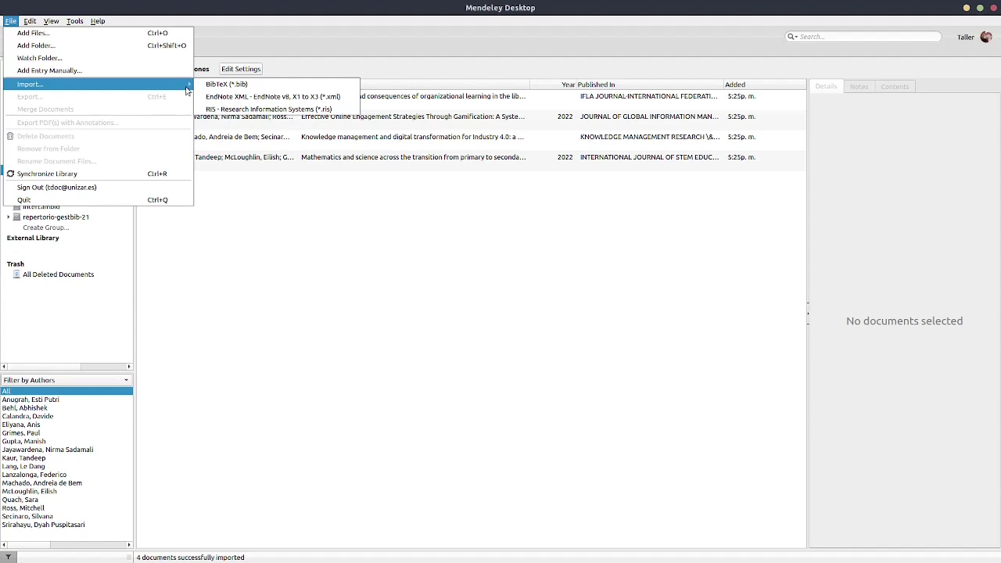
click(242, 89)
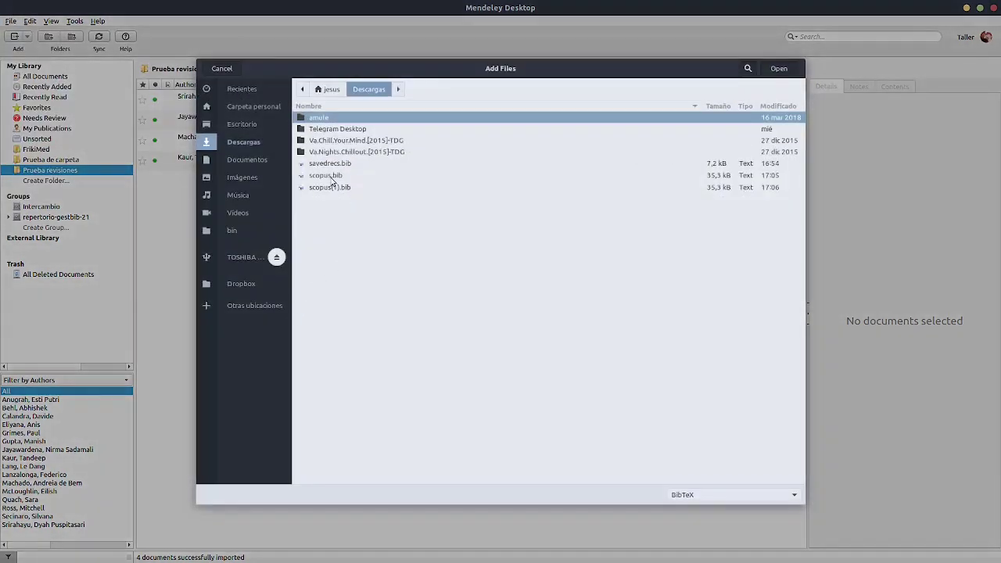
double_click(325, 175)
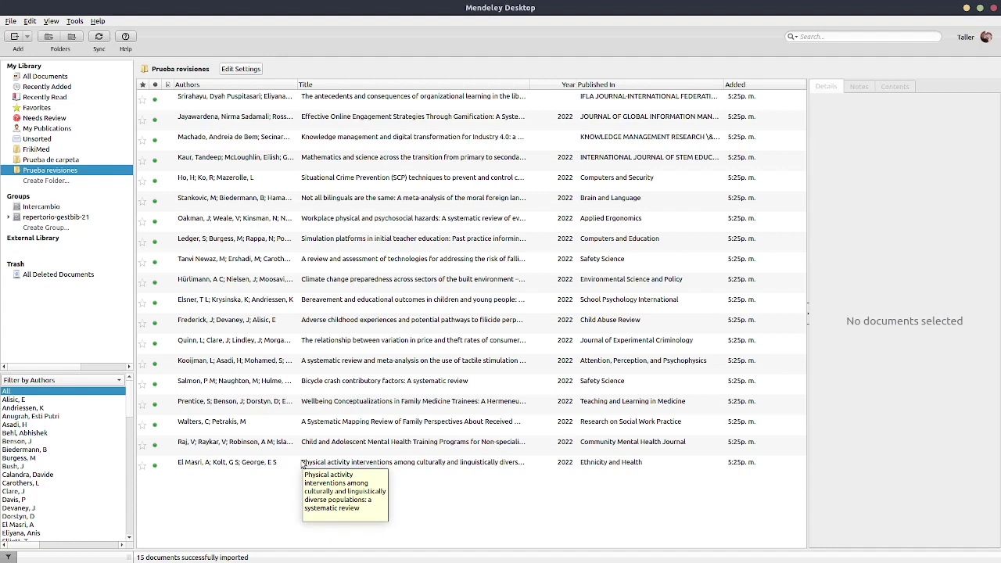
Compare the journal data, abstracts and author keywords of several imported Web of Science and Scopus references
click(353, 242)
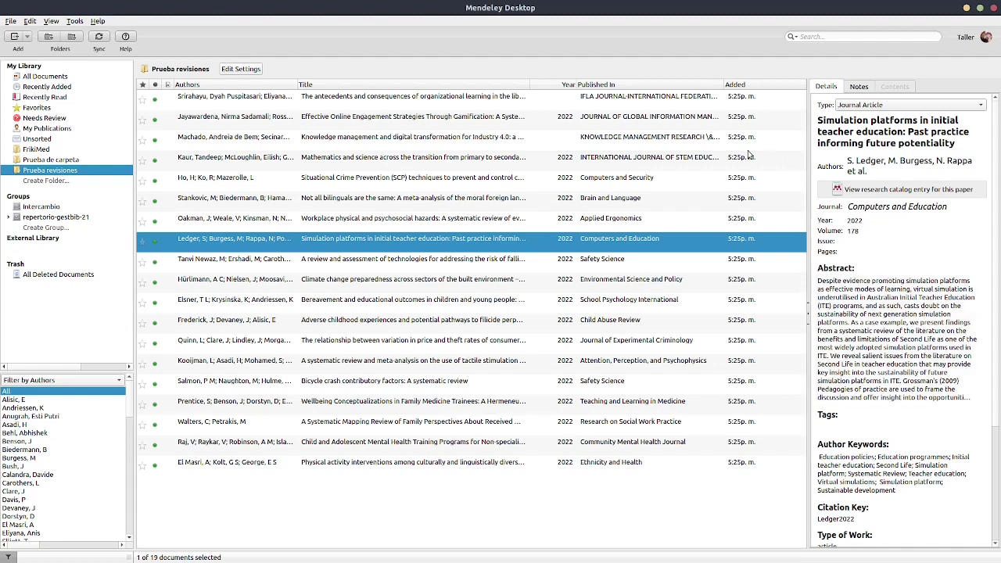
click(637, 199)
click(671, 164)
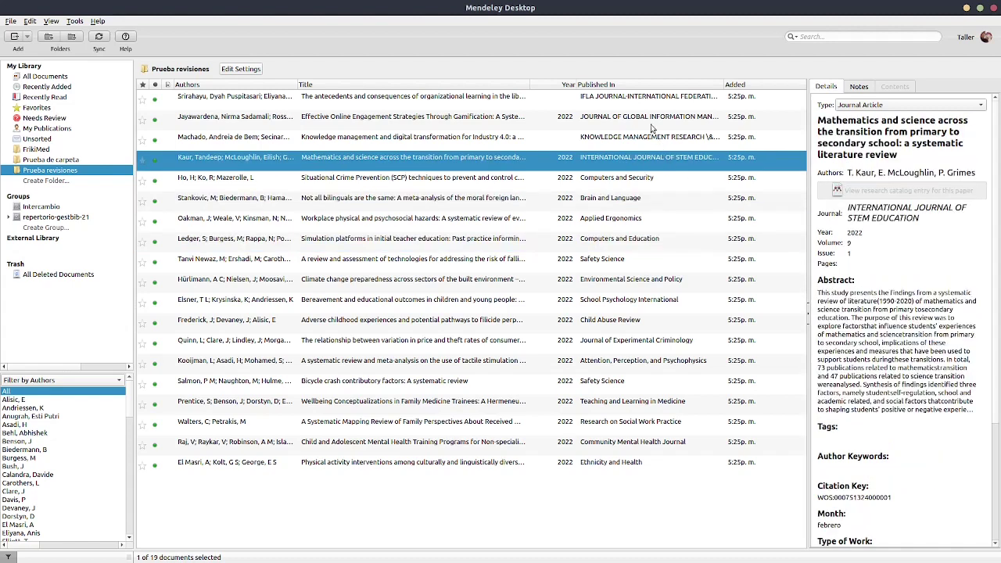
click(654, 127)
click(646, 181)
click(661, 278)
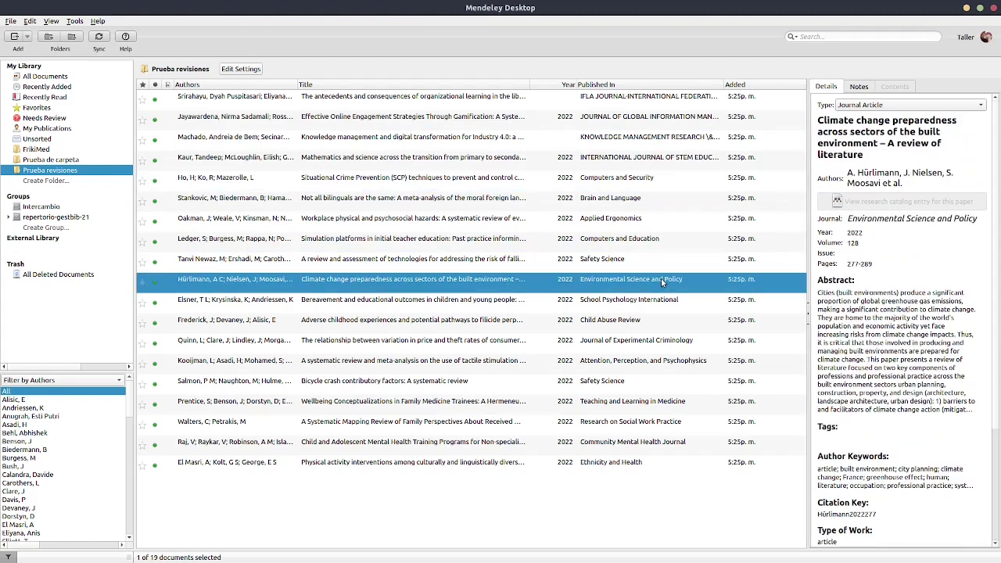
click(661, 309)
click(665, 324)
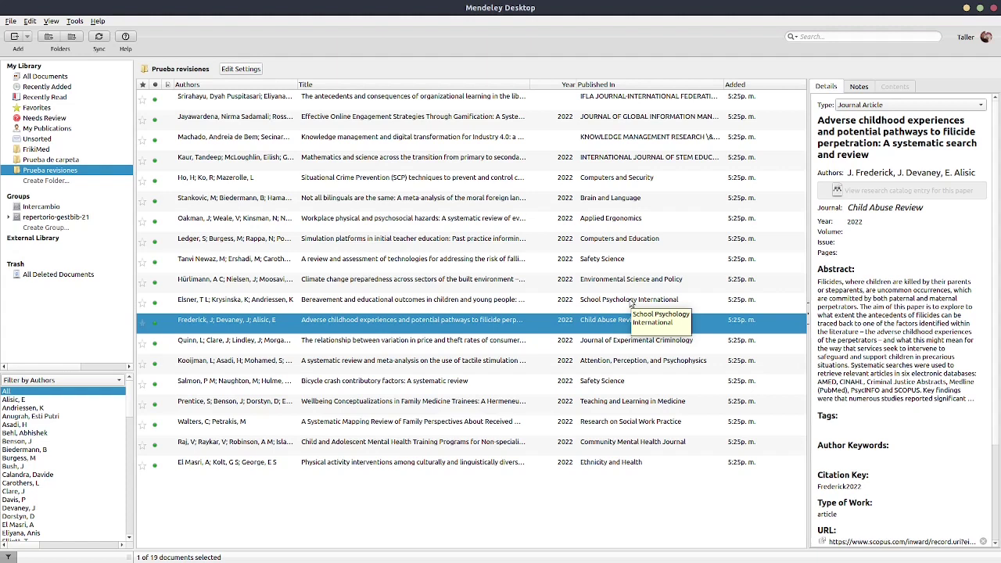
click(631, 303)
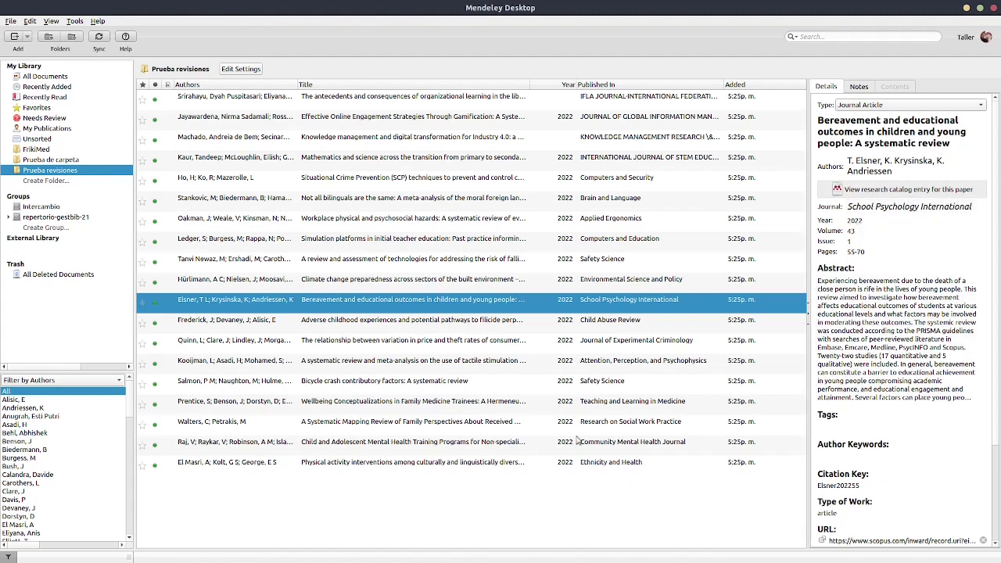
Examine further references in the folder, finishing with the abstract, URL and DOI of the bereavement and educational outcomes review
click(554, 409)
click(547, 367)
click(539, 302)
click(547, 244)
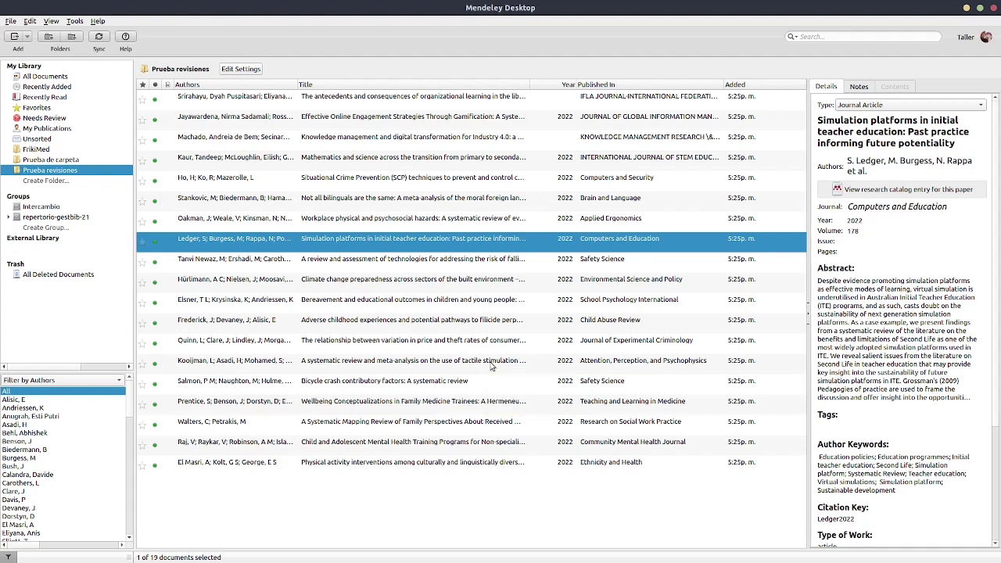
click(409, 282)
click(412, 321)
click(406, 219)
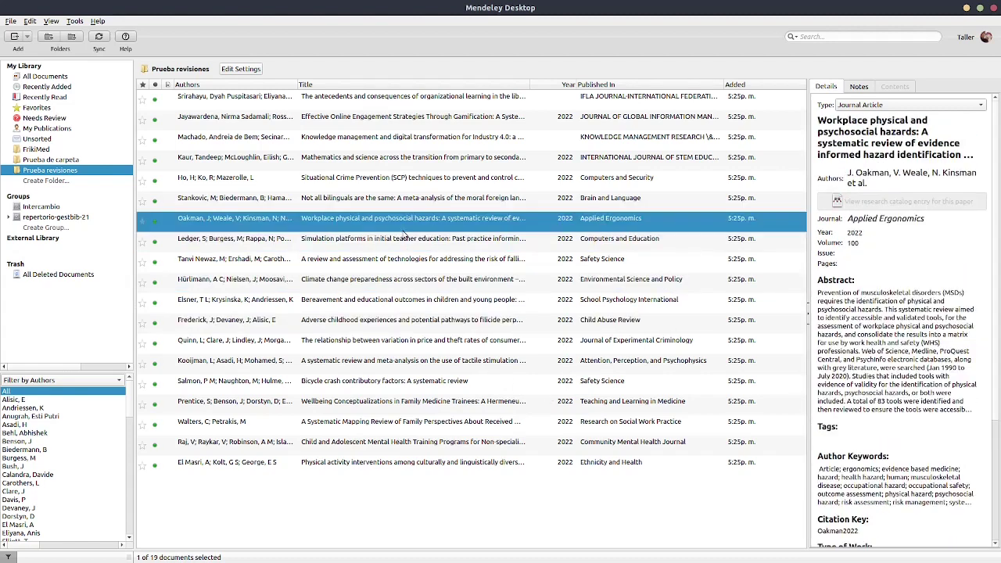
click(400, 199)
click(401, 303)
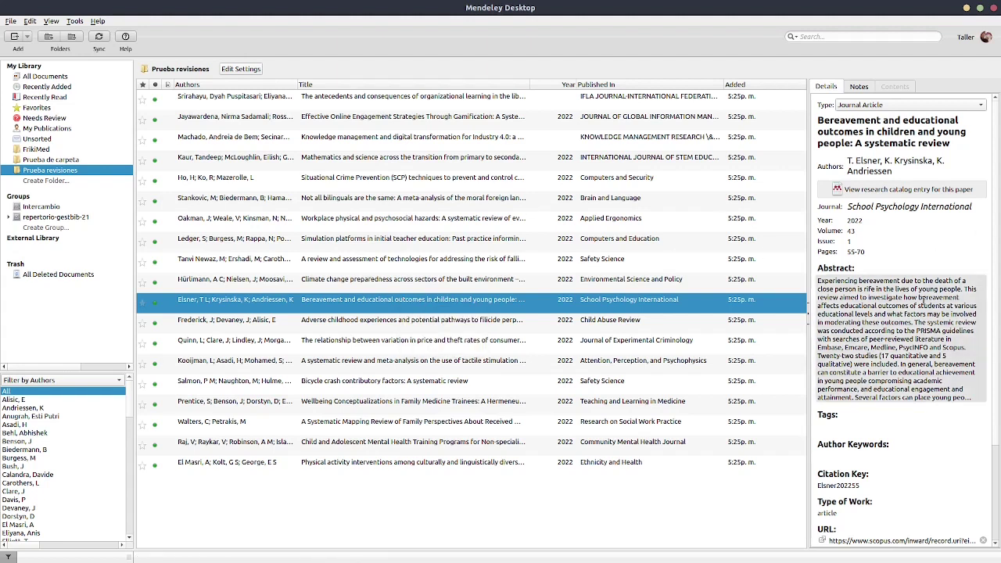
scroll(875, 353, down, 3)
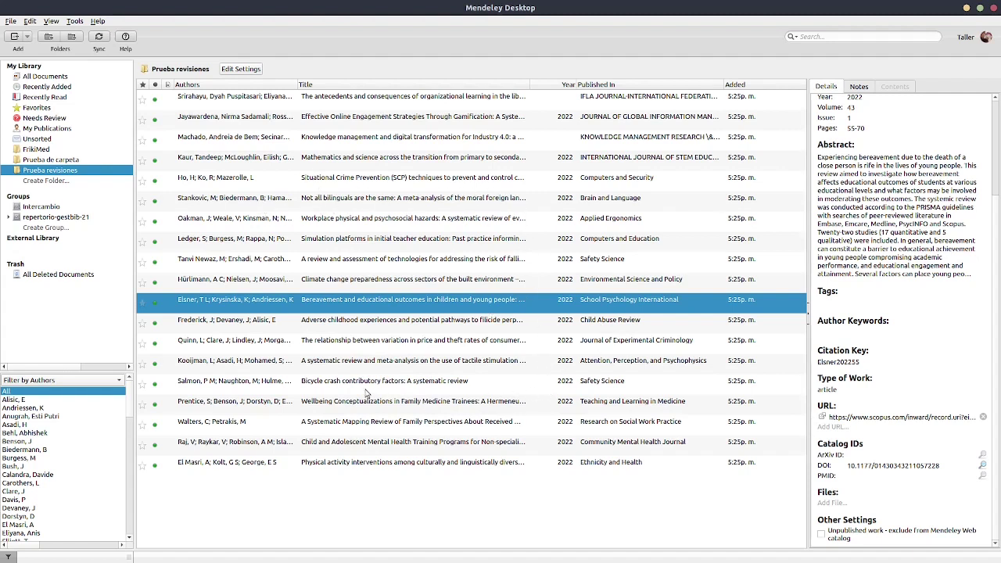
Check the actions offered for the bereavement review and examine the abstracts and keywords of other references, ending with the tactile stimulation meta-analysis
right_click(250, 305)
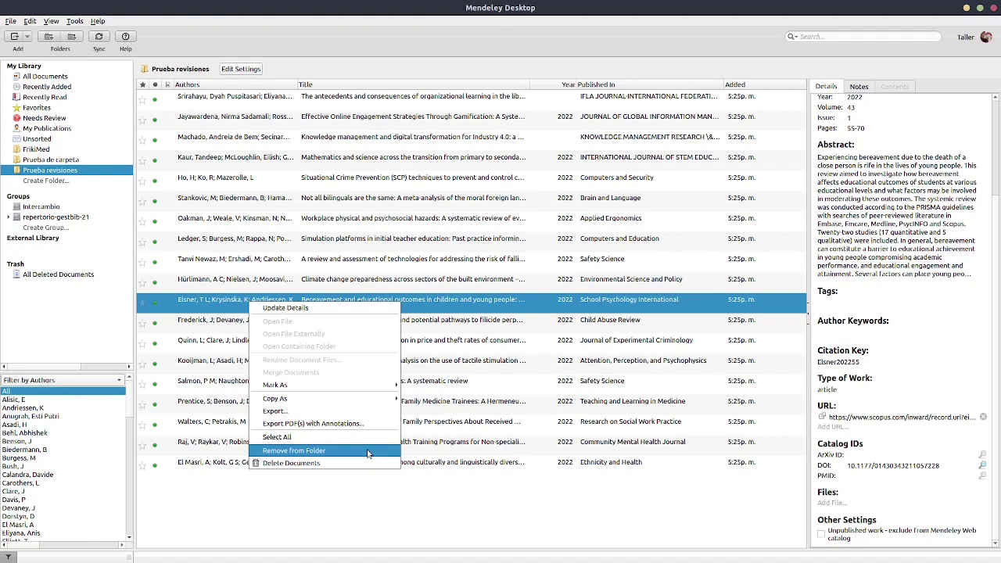
click(493, 384)
click(490, 380)
click(486, 344)
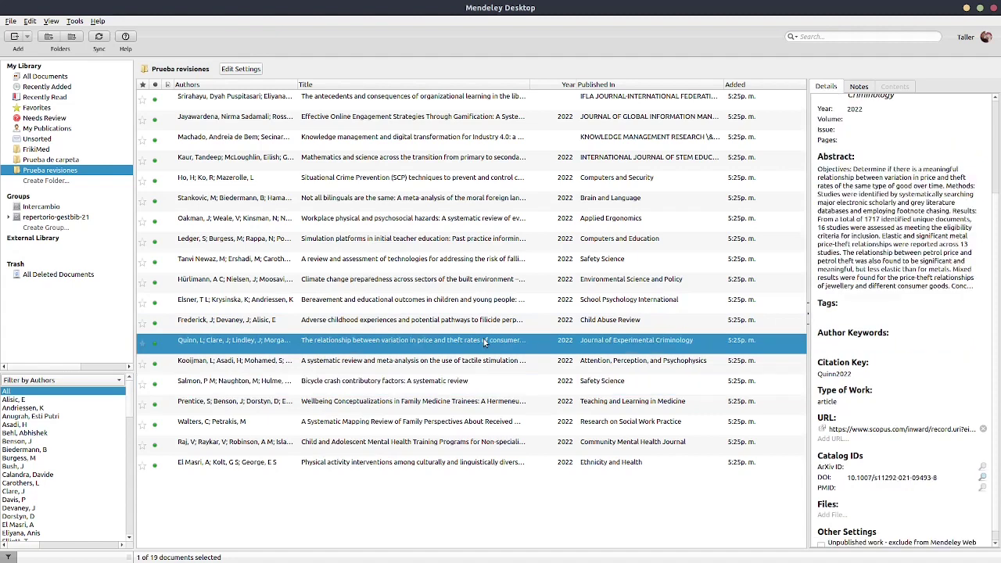
click(463, 266)
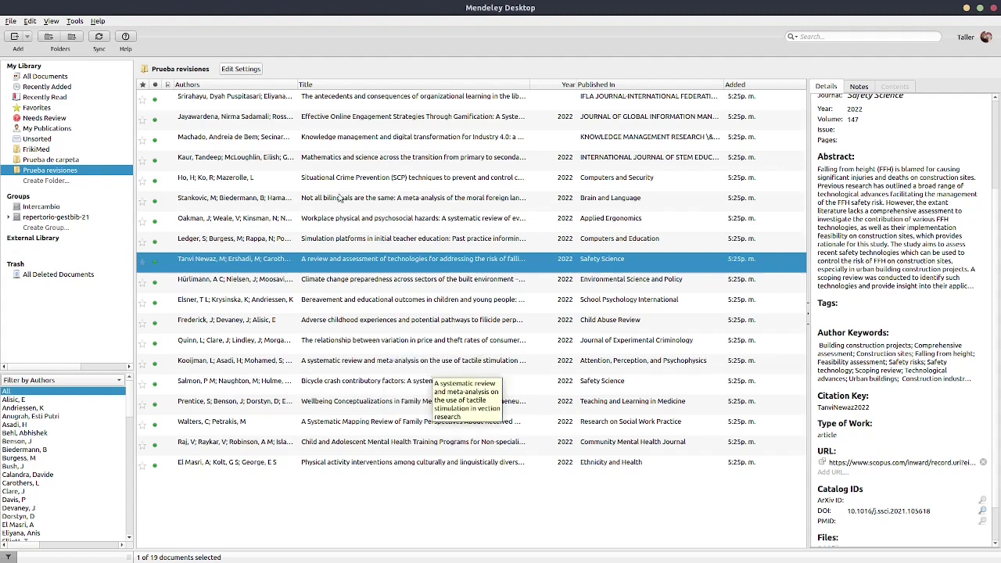
click(142, 205)
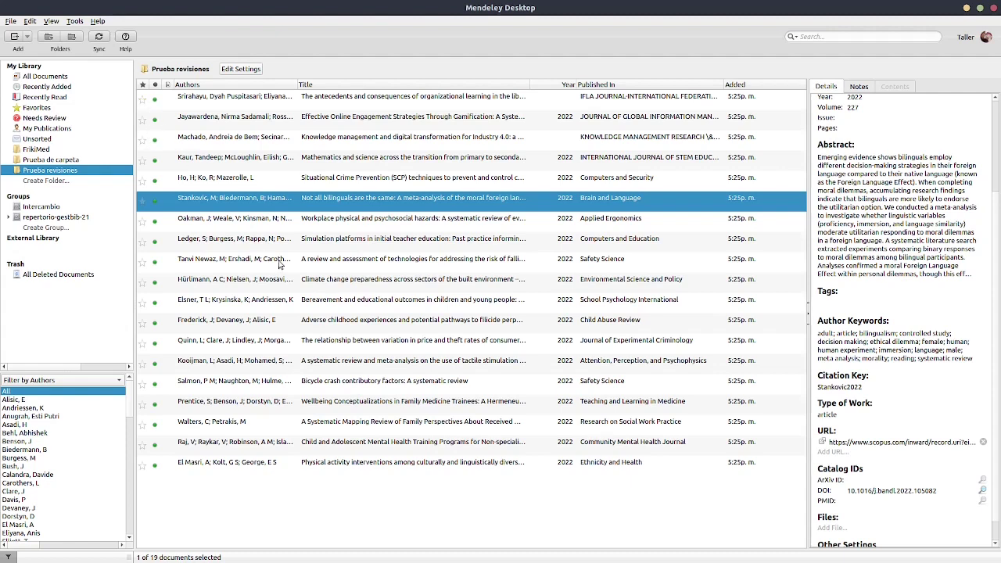
click(493, 280)
click(503, 244)
click(498, 364)
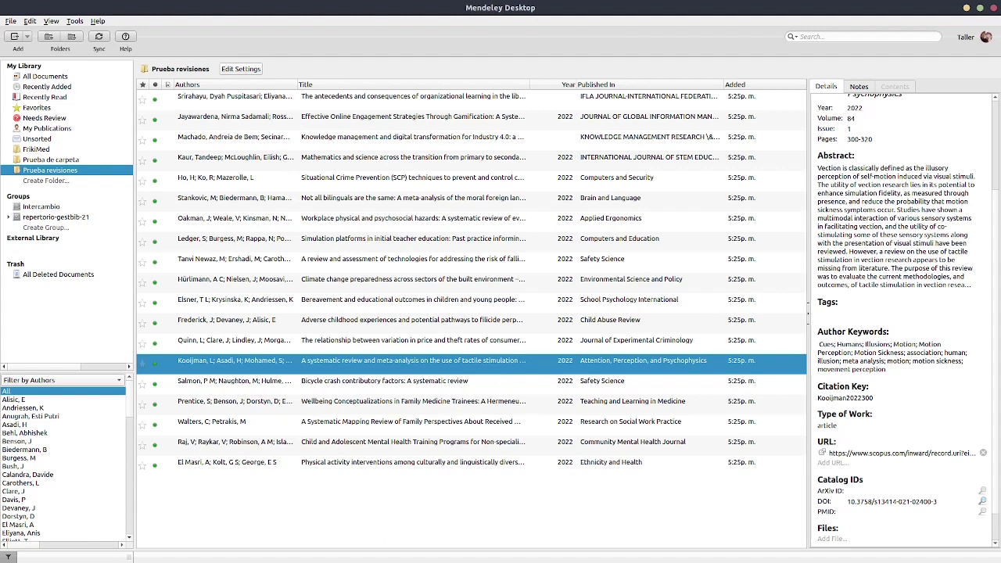
Launch the Mendeley Reference Manager AppImage from the appimages folder in the home directory and maximize its window
key(alt+Tab)
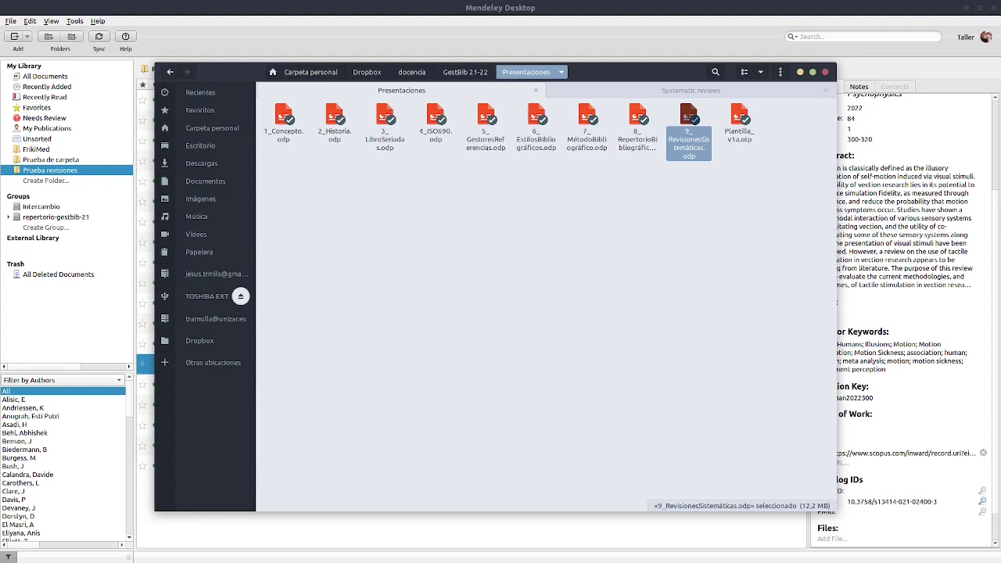
click(201, 127)
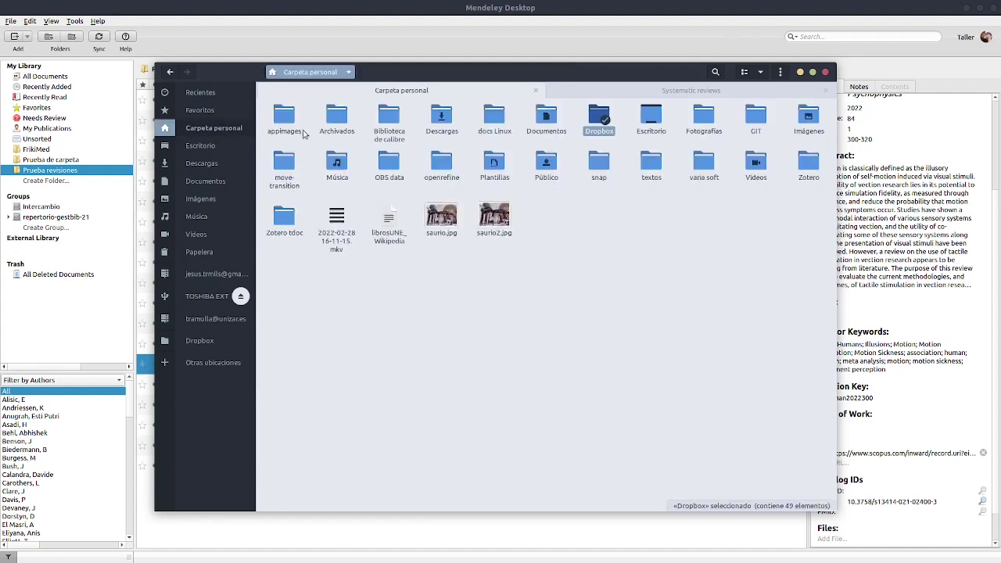
double_click(286, 118)
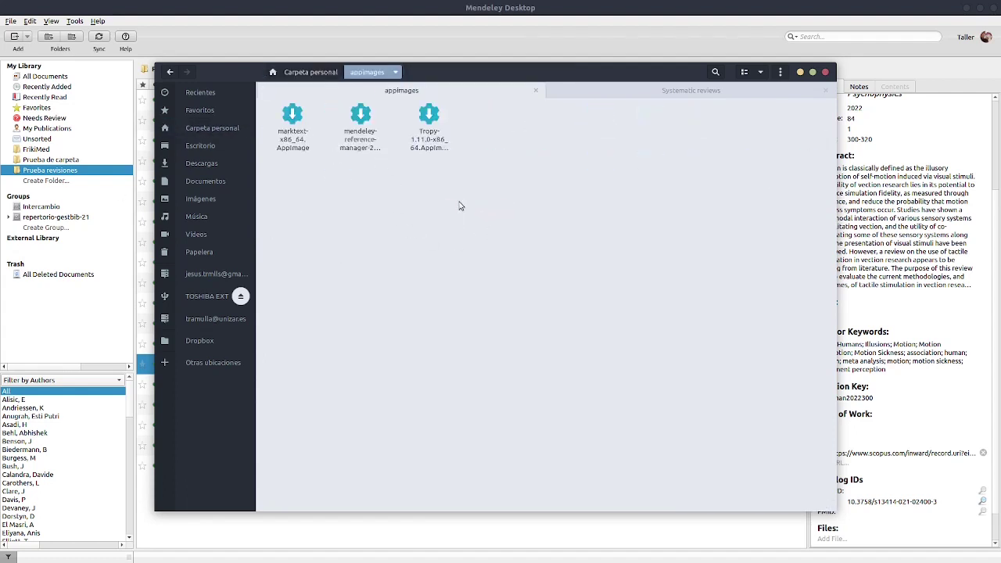
click(363, 119)
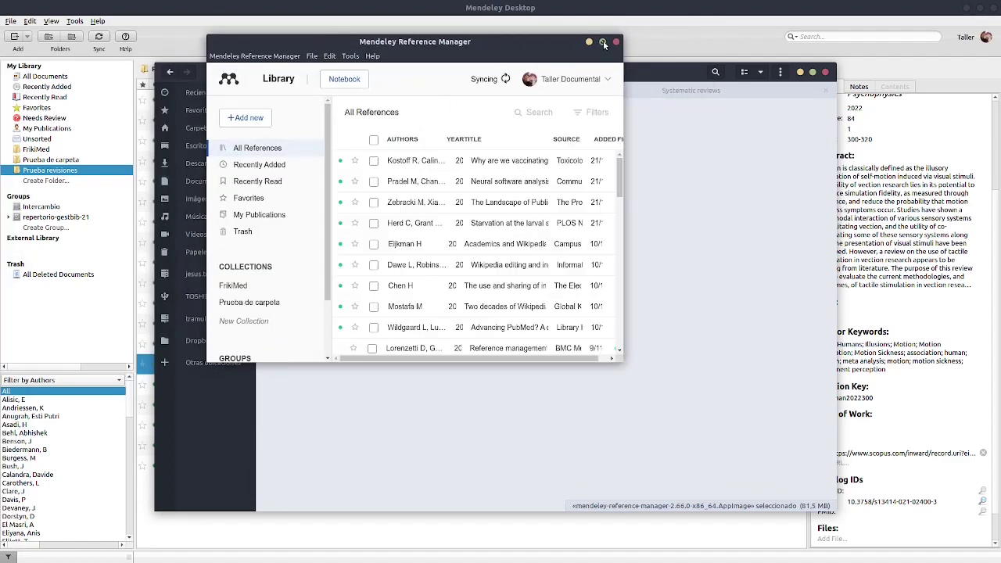
click(604, 42)
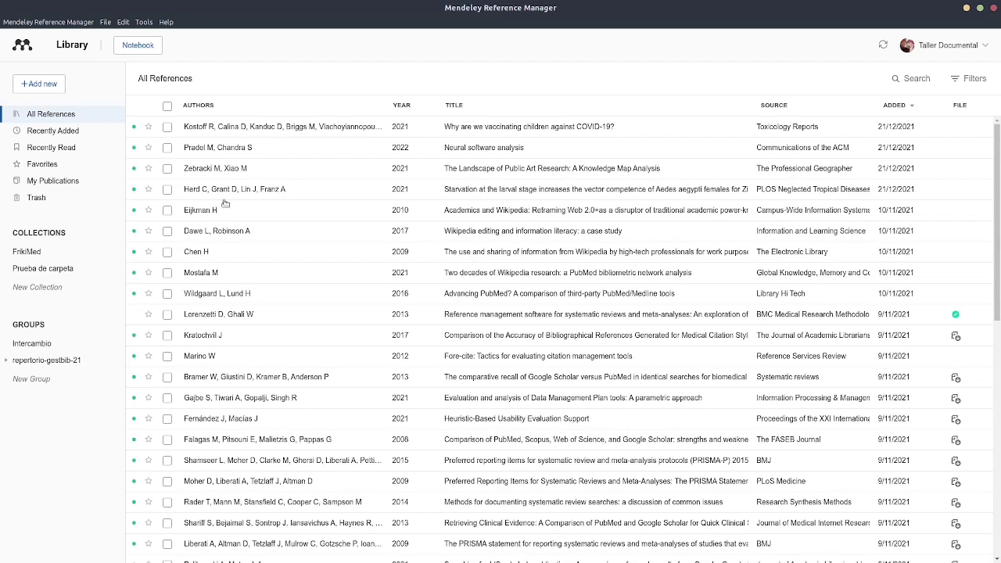
click(102, 22)
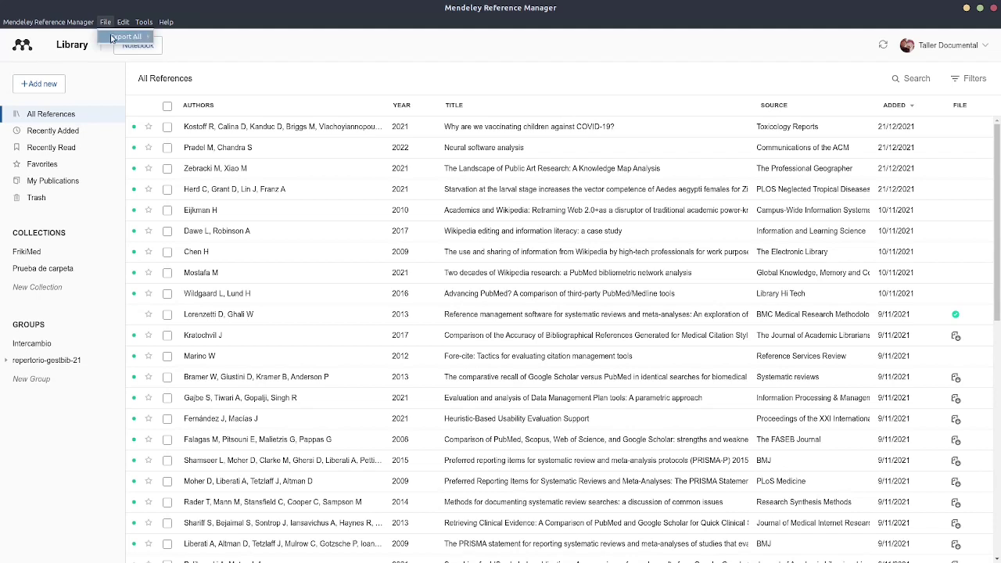
mouse_move(112, 38)
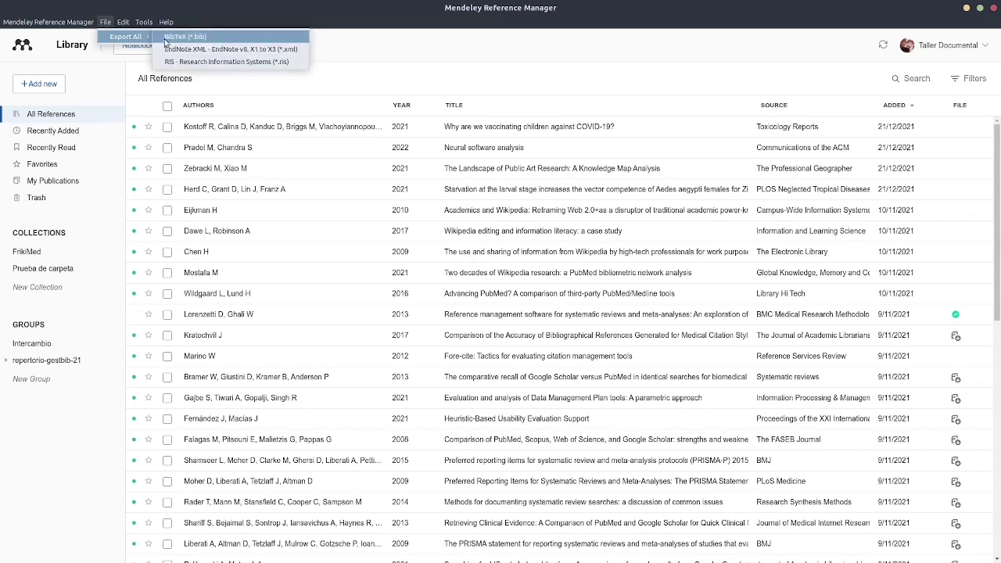
click(123, 22)
mouse_move(141, 23)
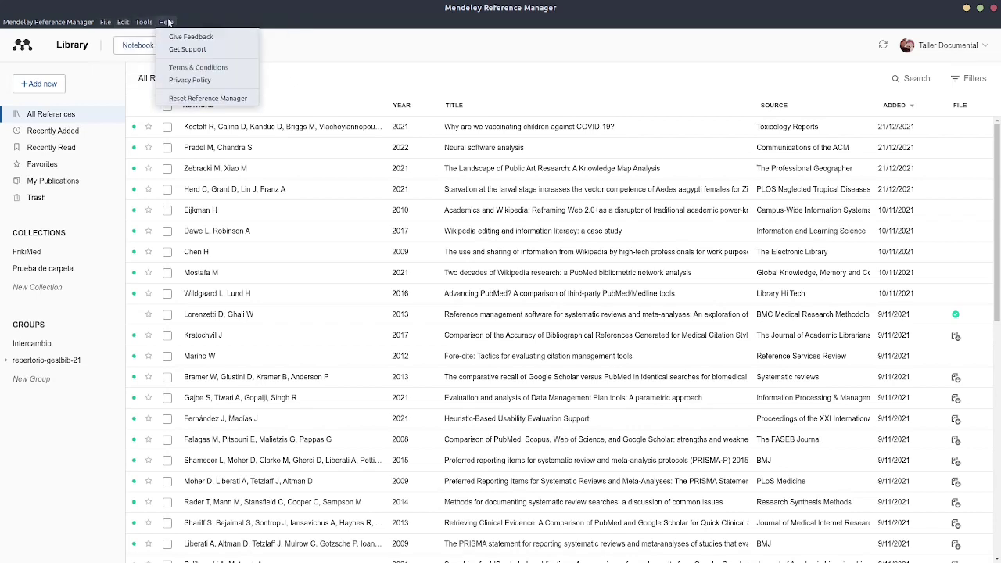
Check the actions offered for a single reference and show the details of the article The Landscape of Public Art Research: A Knowledge Map
click(287, 86)
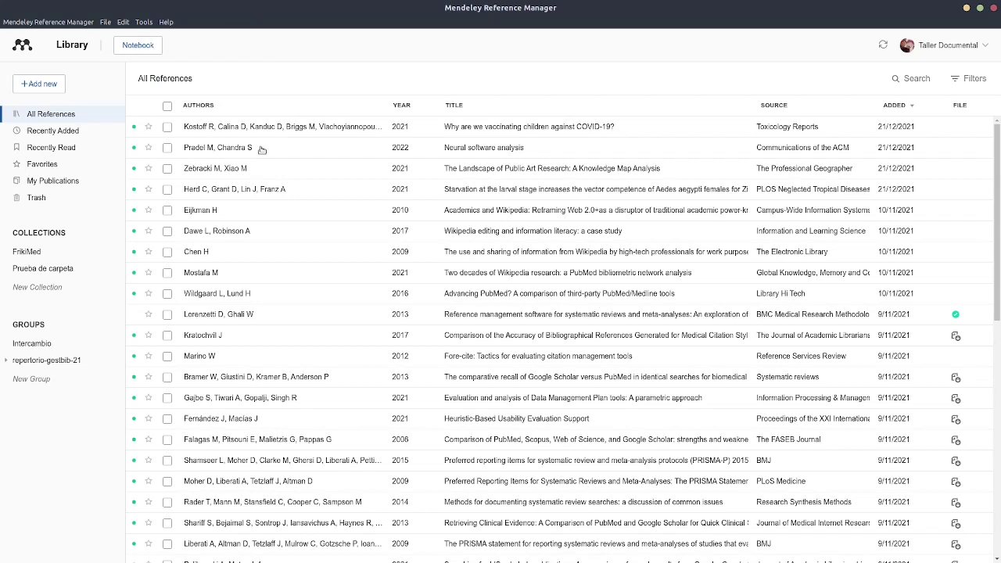
right_click(275, 187)
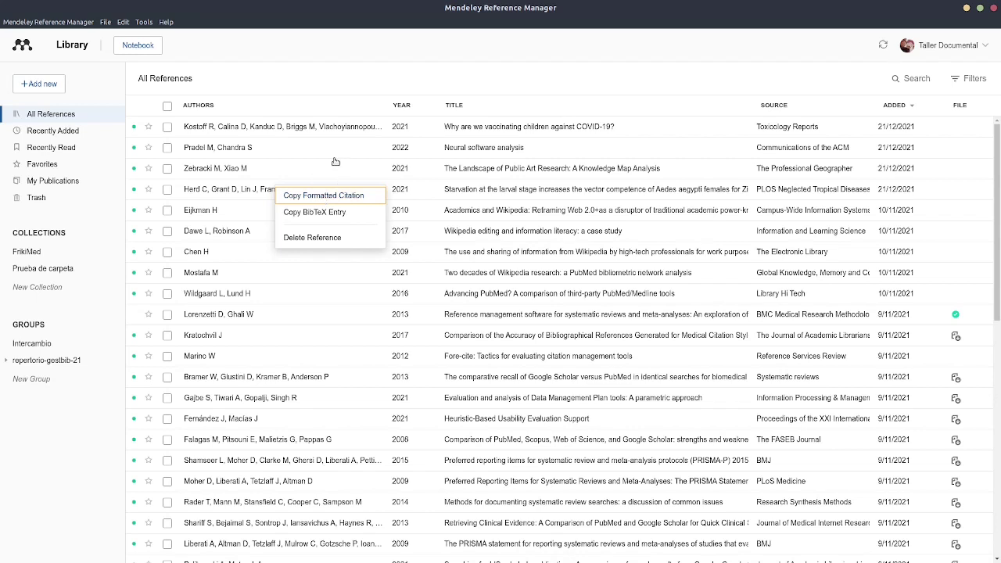
click(333, 161)
Mark the Zika virus reference and the two Wikipedia references below it, and check the actions offered for them
click(166, 189)
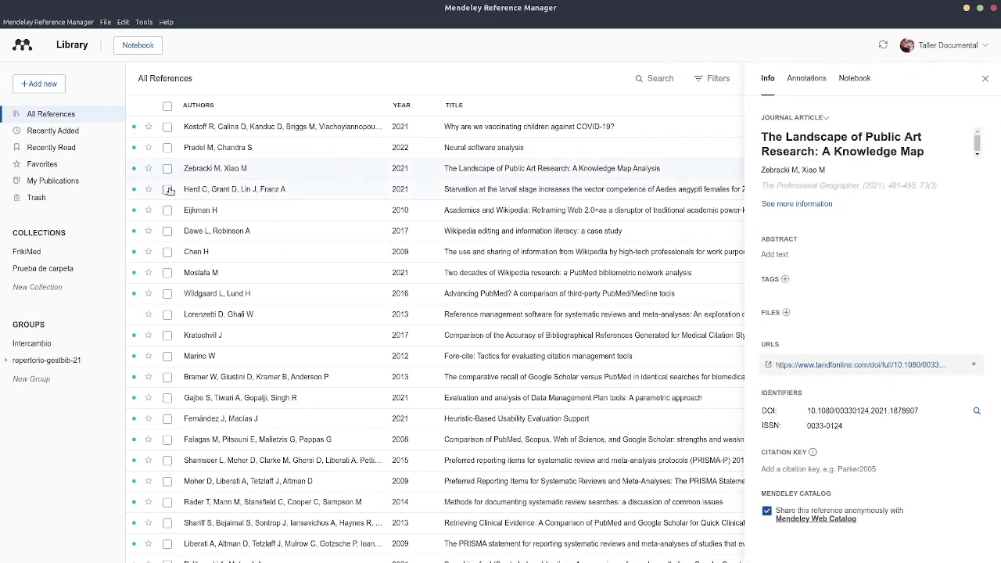
click(167, 209)
click(167, 231)
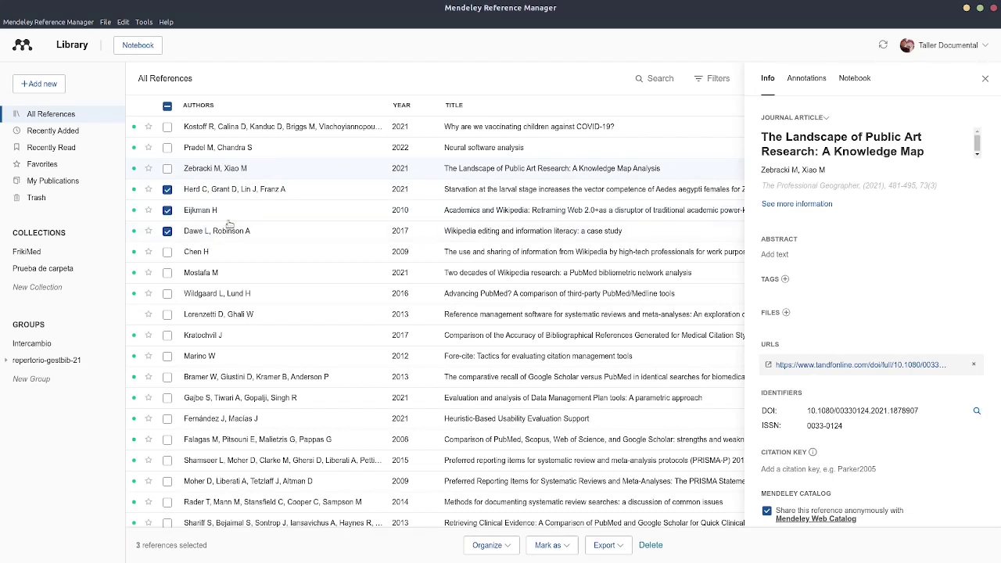
right_click(231, 215)
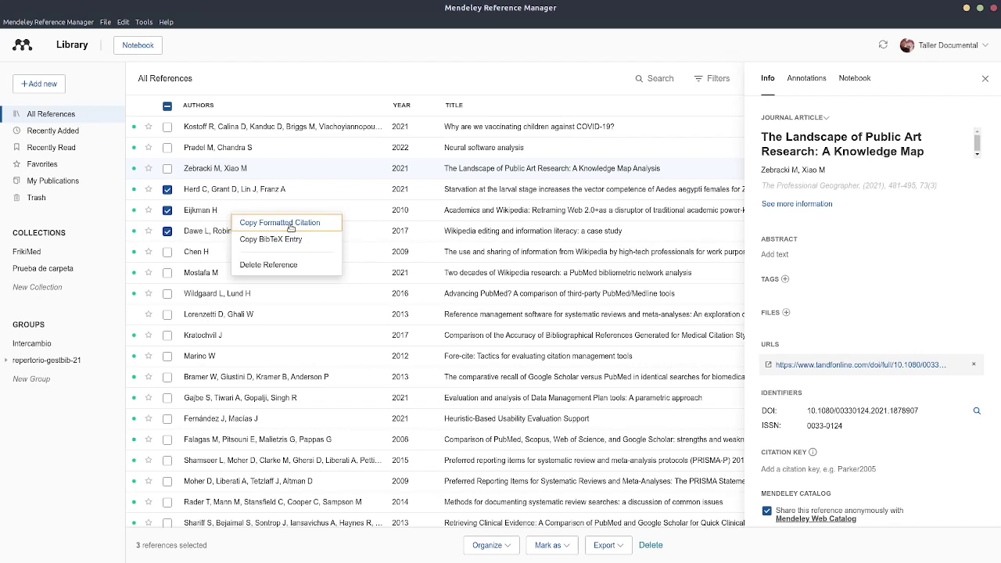
click(295, 84)
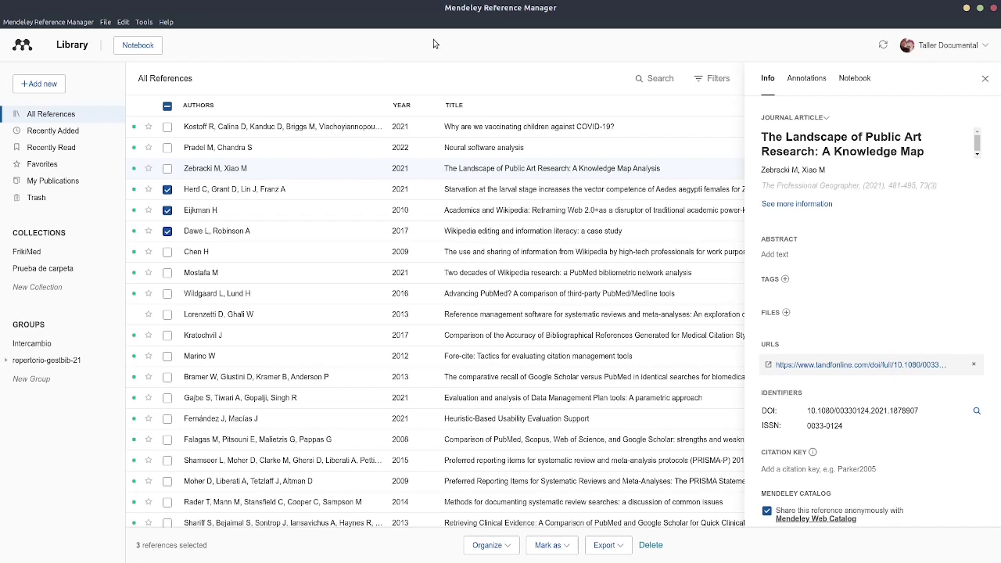
Quit Mendeley Reference Manager and switch to Zotero
click(22, 24)
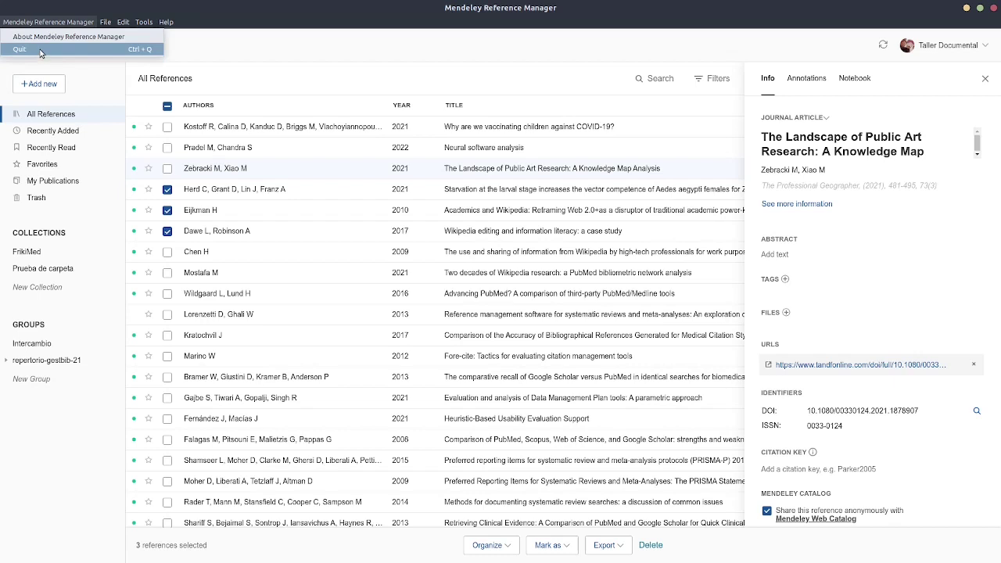
click(41, 51)
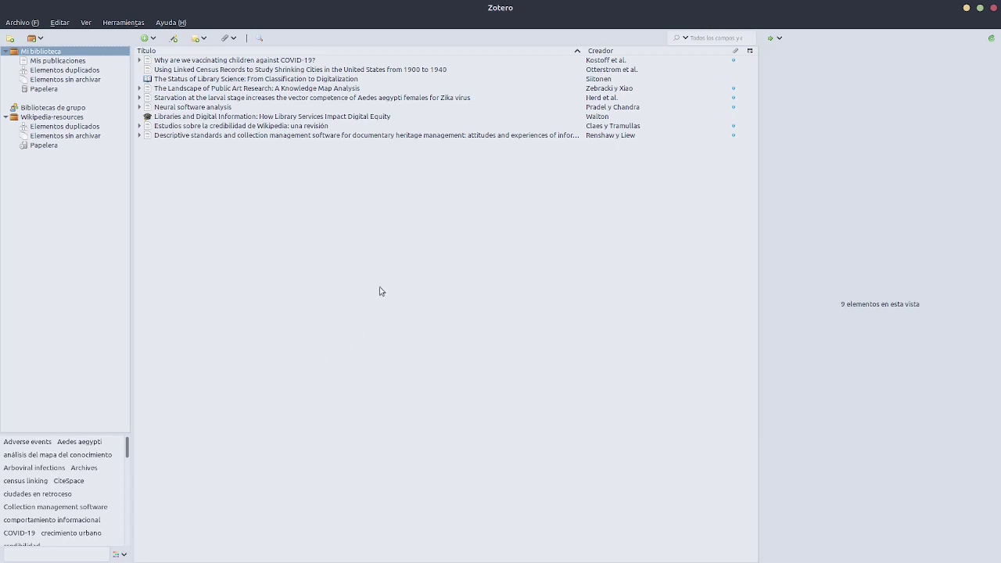
Show the details of the book section The Status of Library Science and widen the item details pane
click(251, 79)
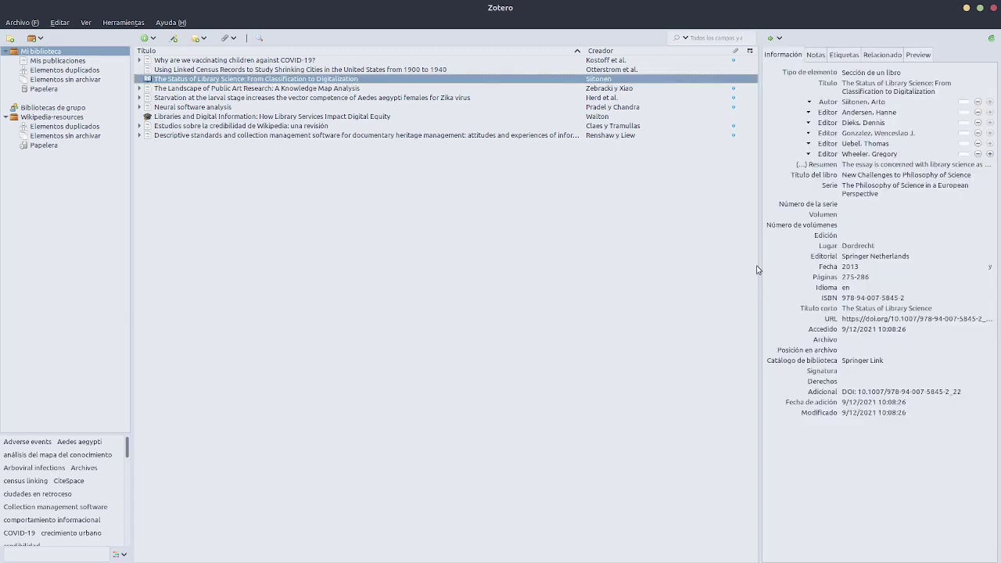
drag(760, 271, 631, 287)
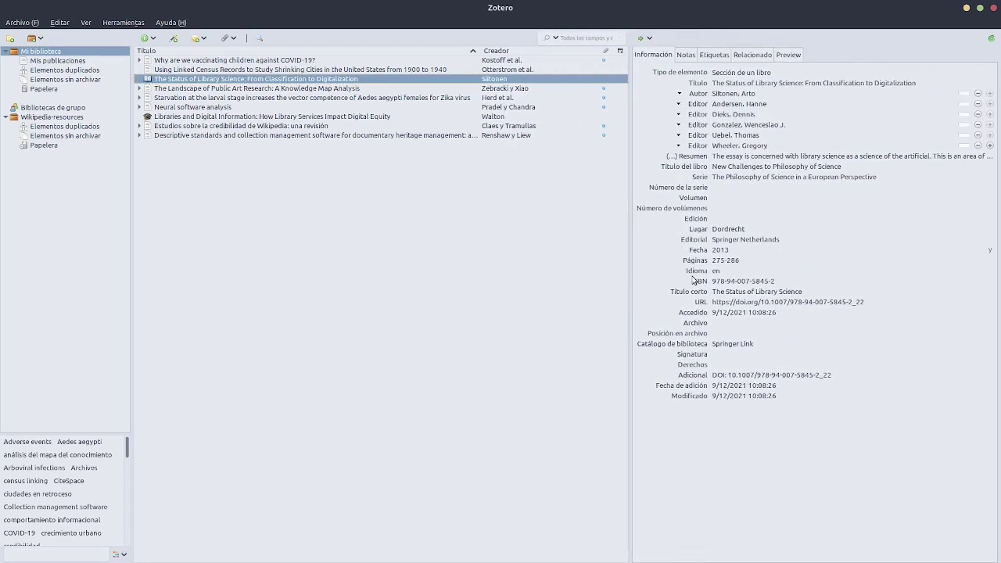
click(731, 93)
click(554, 281)
View the Mis publicaciones section of the library and the options for creating a new library
click(44, 51)
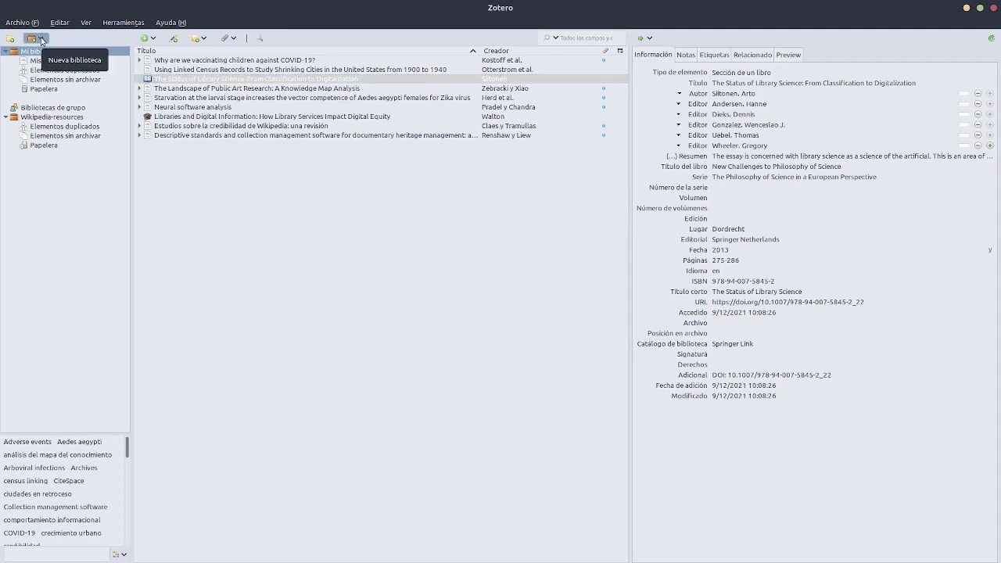
click(38, 62)
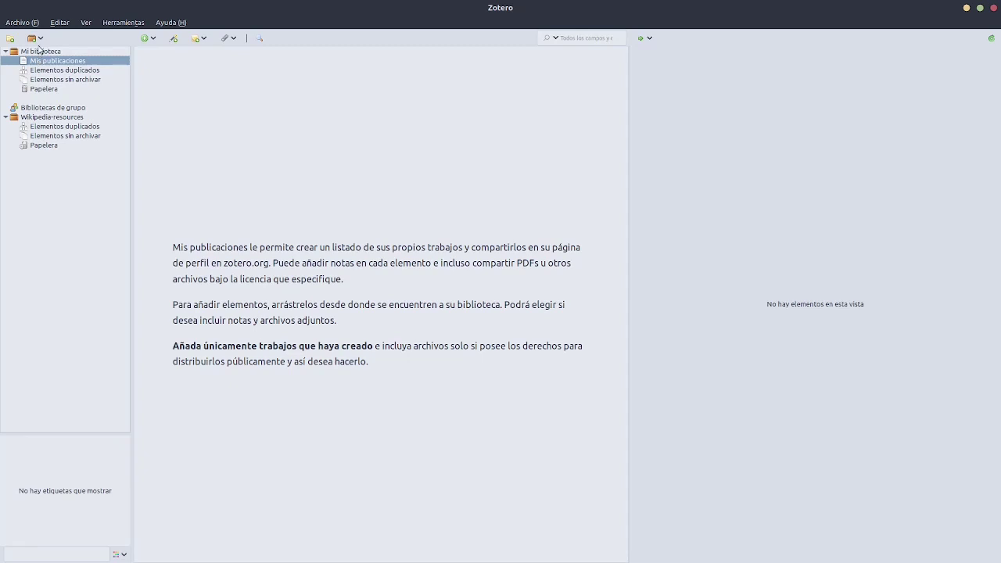
click(35, 38)
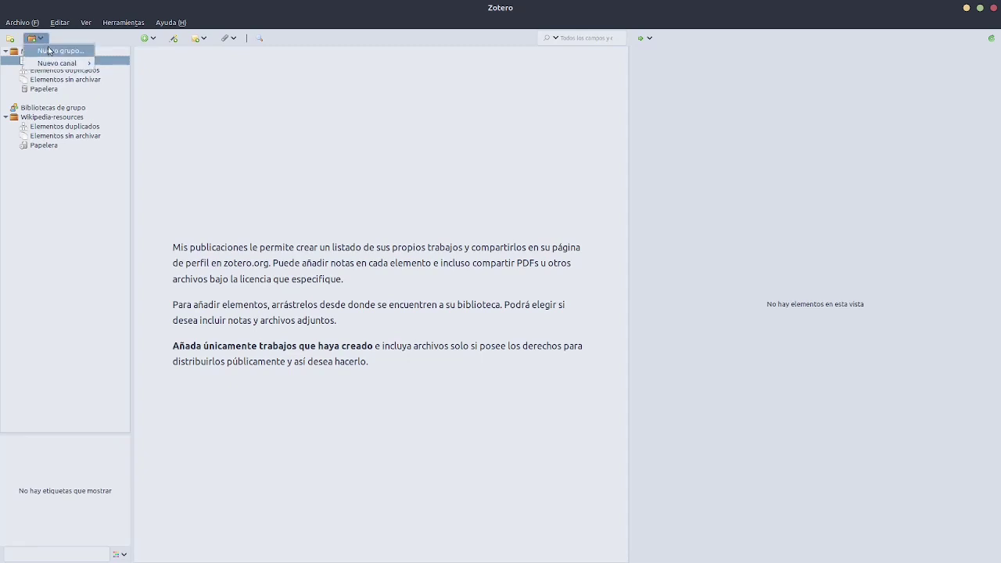
click(12, 40)
Create a new collection named PruebRevSist in Mi biblioteca
click(12, 40)
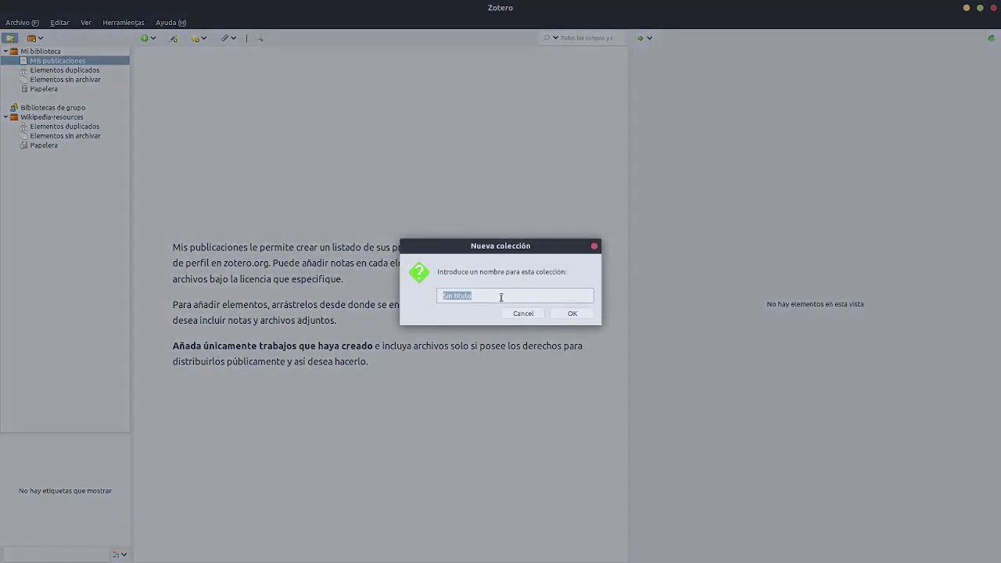
click(398, 286)
text(PruebRevSisil)
key(Delete)
key(Delete)
key(Delete)
key(Delete)
key(Delete)
key(Delete)
key(Delete)
key(Delete)
key(Delete)
key(Delete)
key(Return)
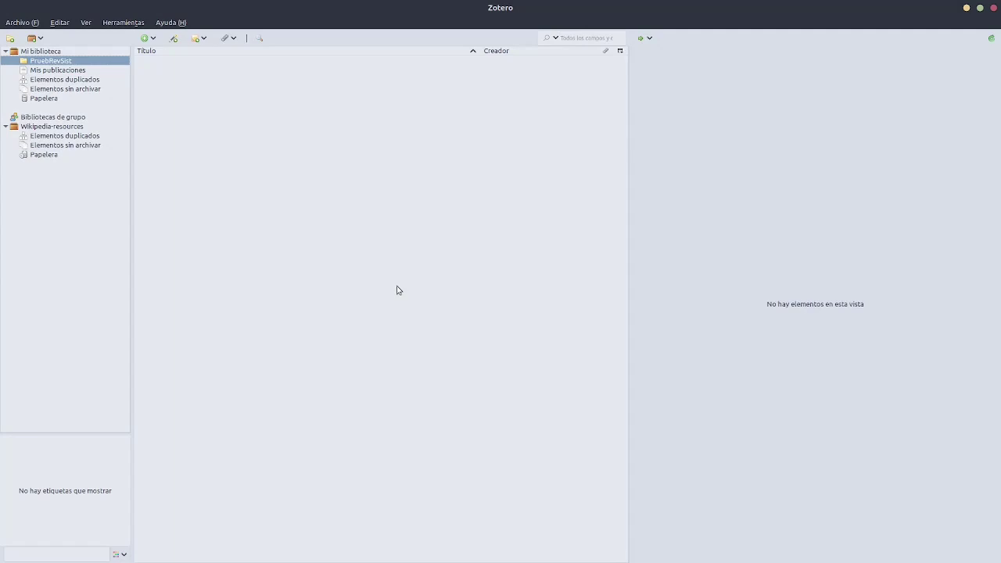
Start an import from a file and choose savedrecs.bib in the Descargas folder as the source
click(24, 22)
mouse_move(33, 34)
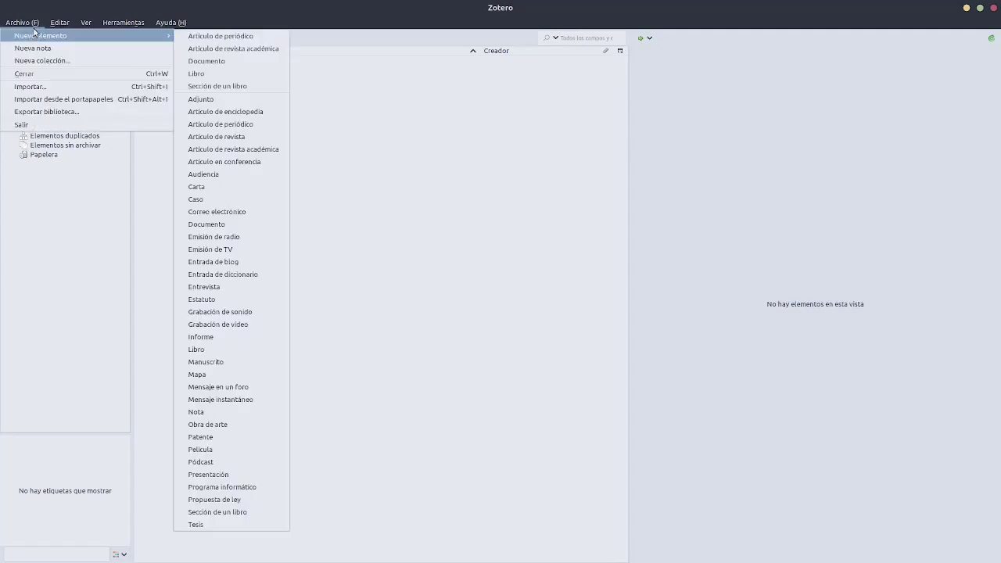
key(Escape)
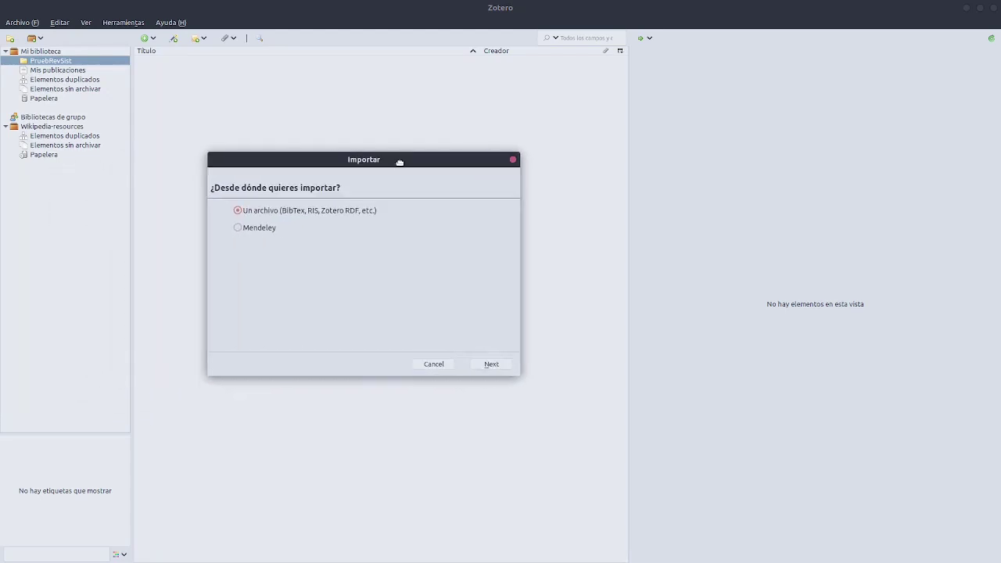
click(491, 365)
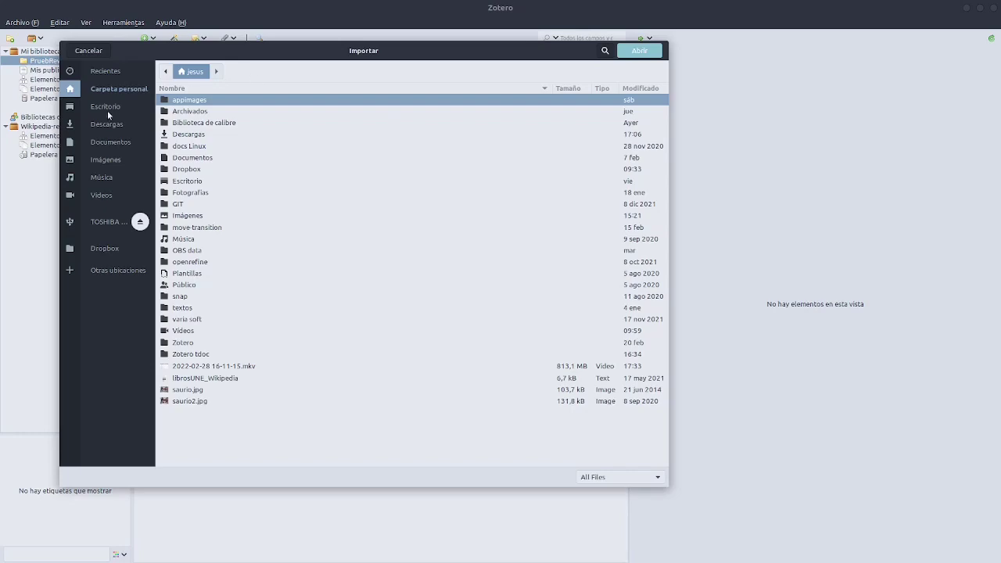
click(114, 125)
scroll(313, 296, down, 10)
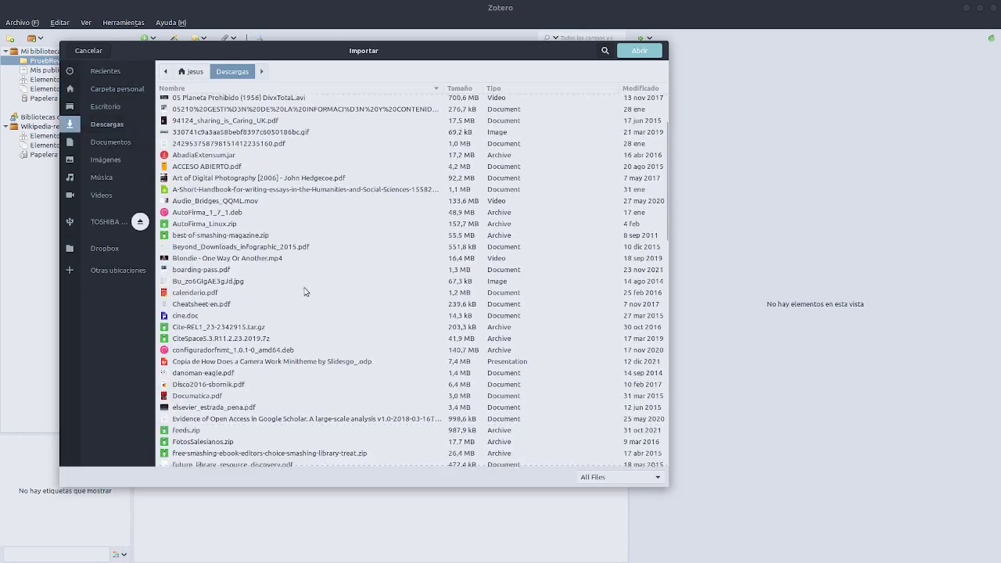
scroll(313, 296, up, 15)
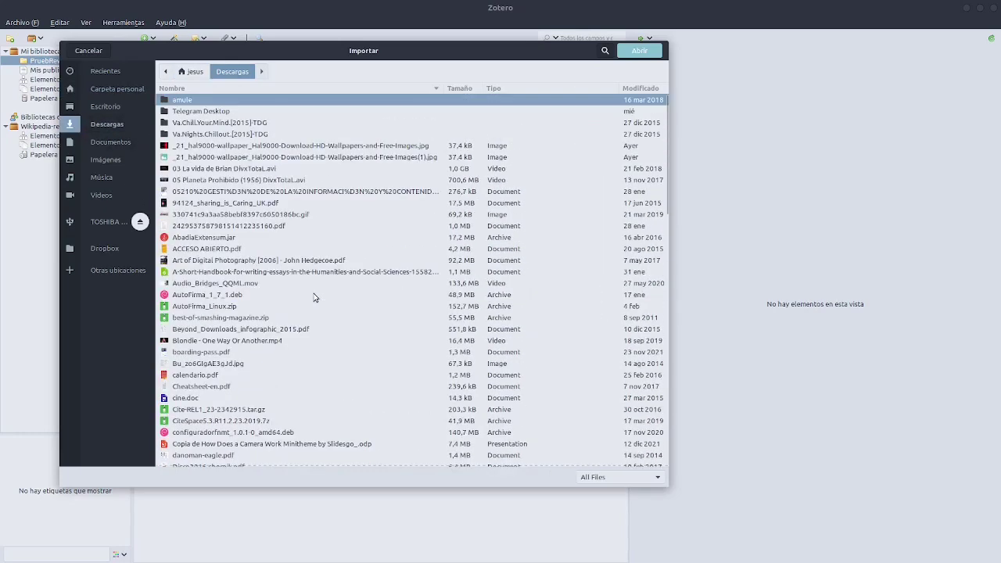
scroll(318, 250, down, 1)
scroll(318, 251, down, 8)
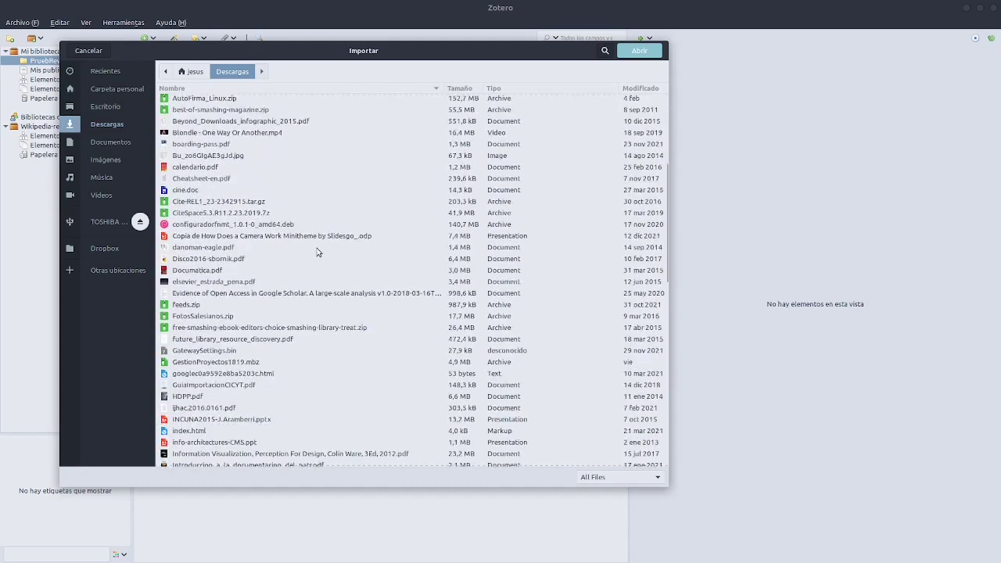
scroll(317, 254, down, 6)
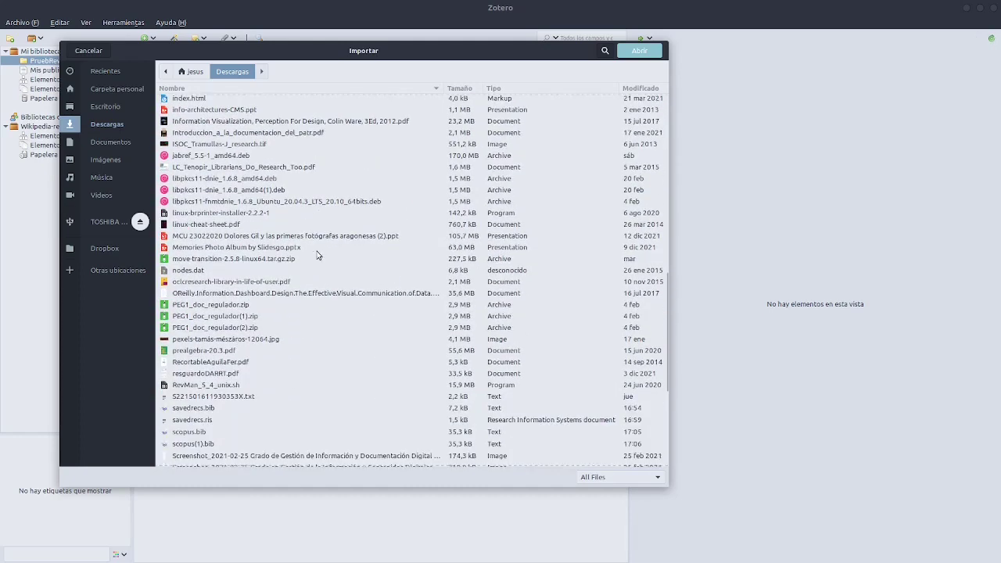
click(198, 393)
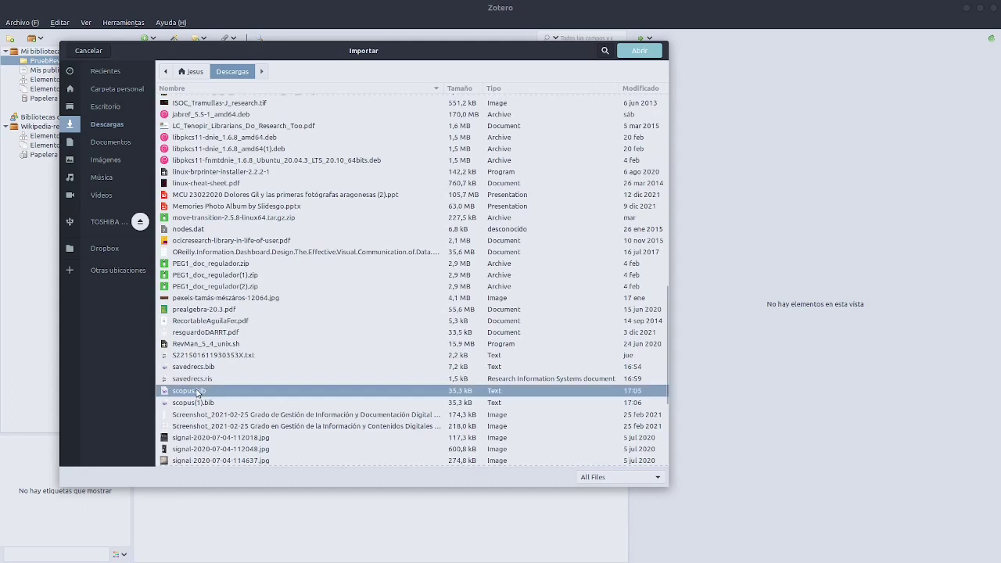
click(202, 368)
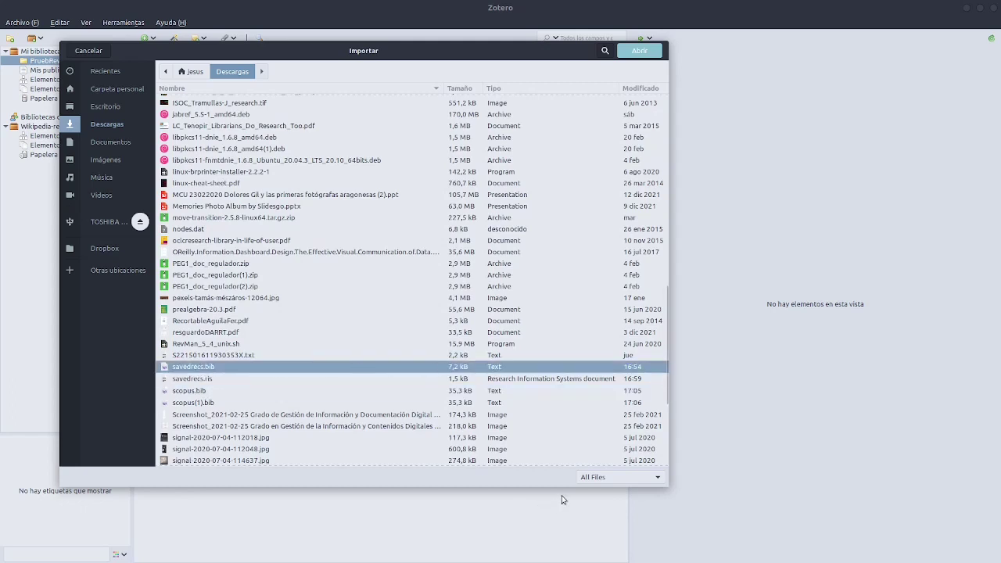
click(641, 50)
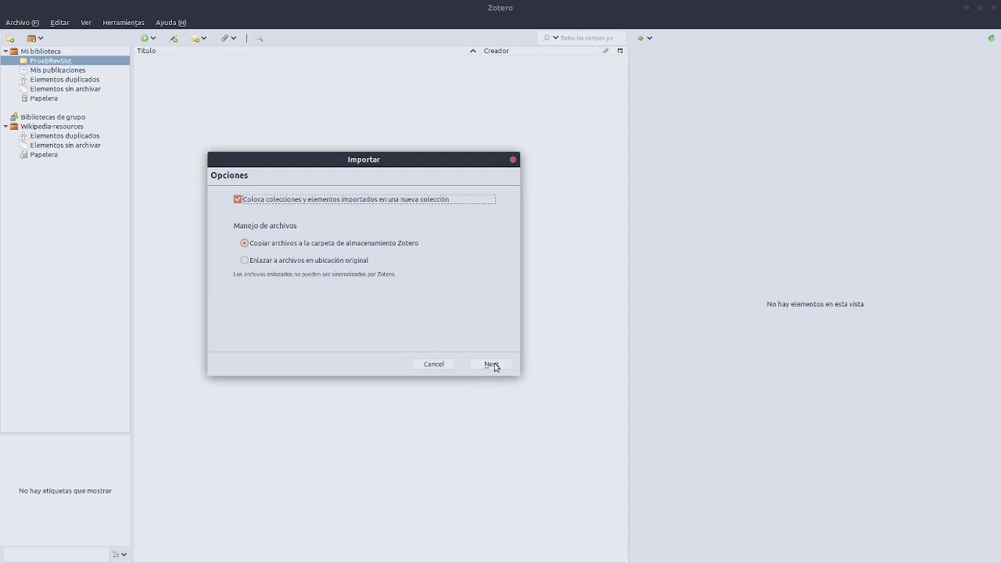
Import the records without placing them in a new collection, copying files to the Zotero storage folder, and finish the import
click(238, 200)
click(492, 363)
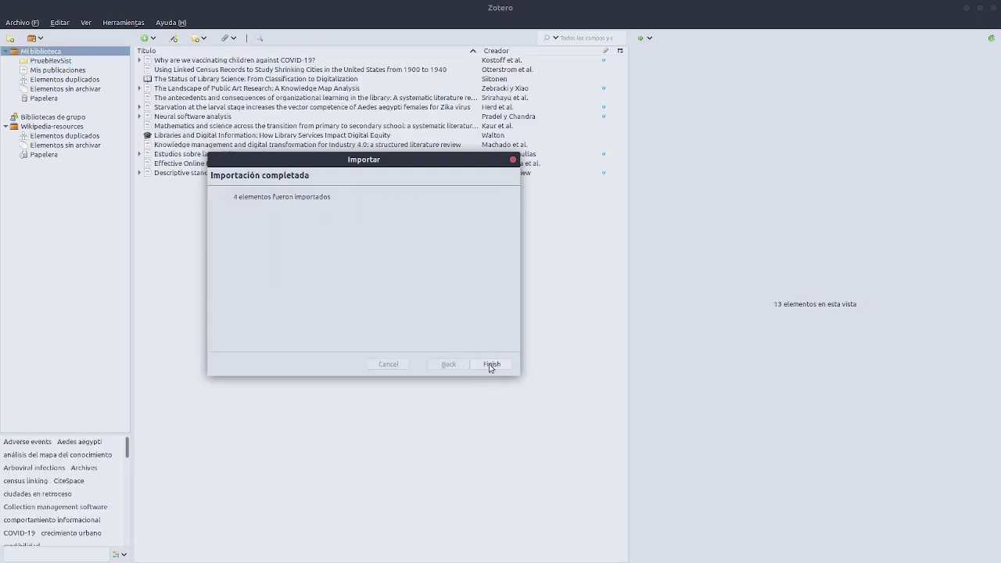
click(491, 363)
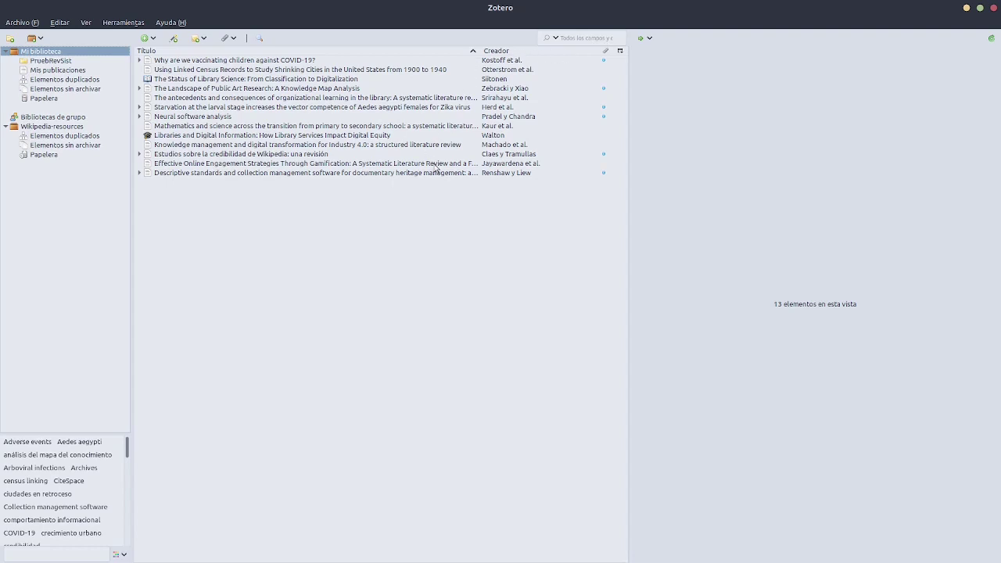
Try to add the gamification review and the descriptive standards article to the PruebRevSist collection
click(264, 173)
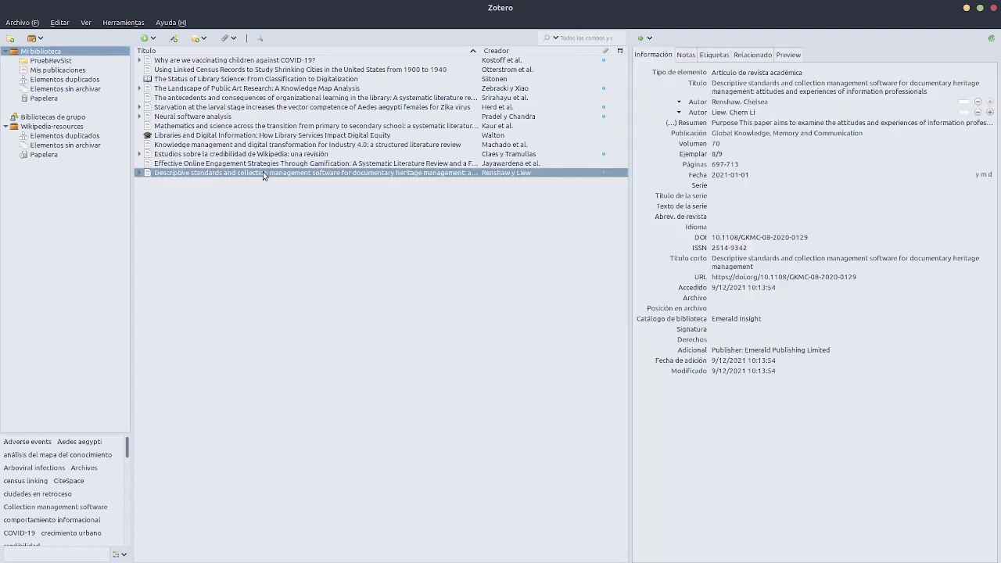
shift+click(260, 164)
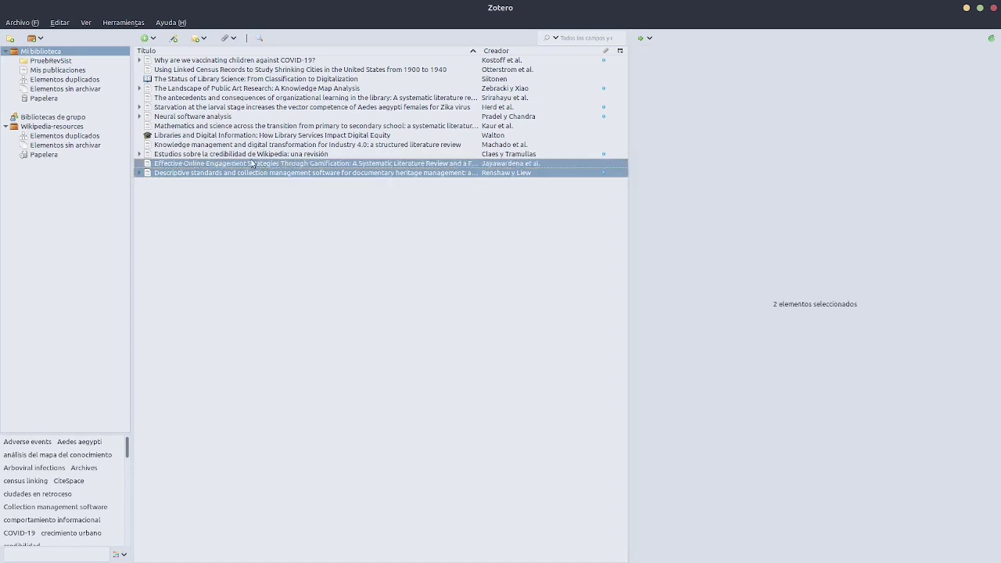
drag(56, 63, 51, 63)
click(52, 61)
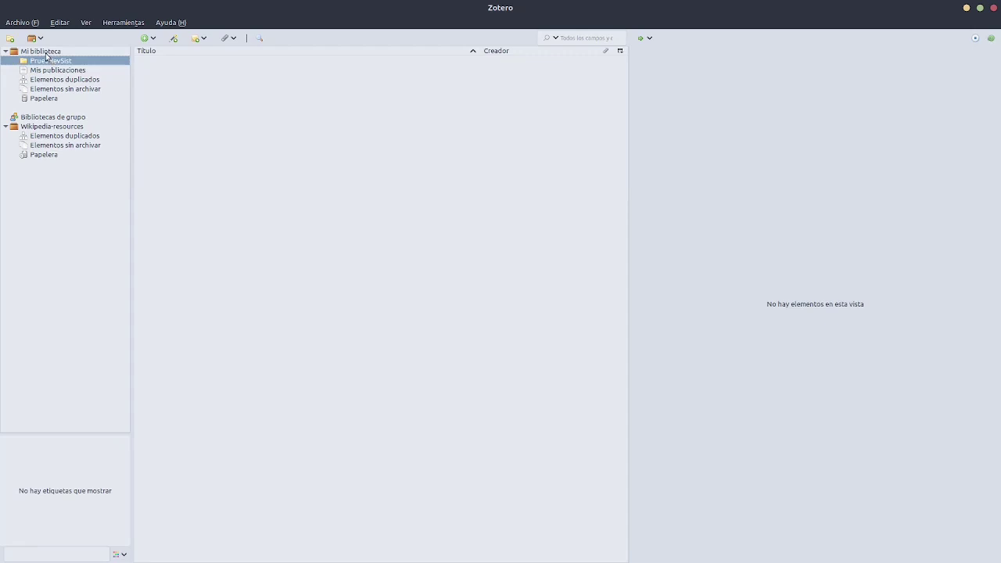
Add the gamification review and the descriptive standards article from Mi biblioteca to the PruebRevSist collection and open that collection
click(45, 52)
click(219, 165)
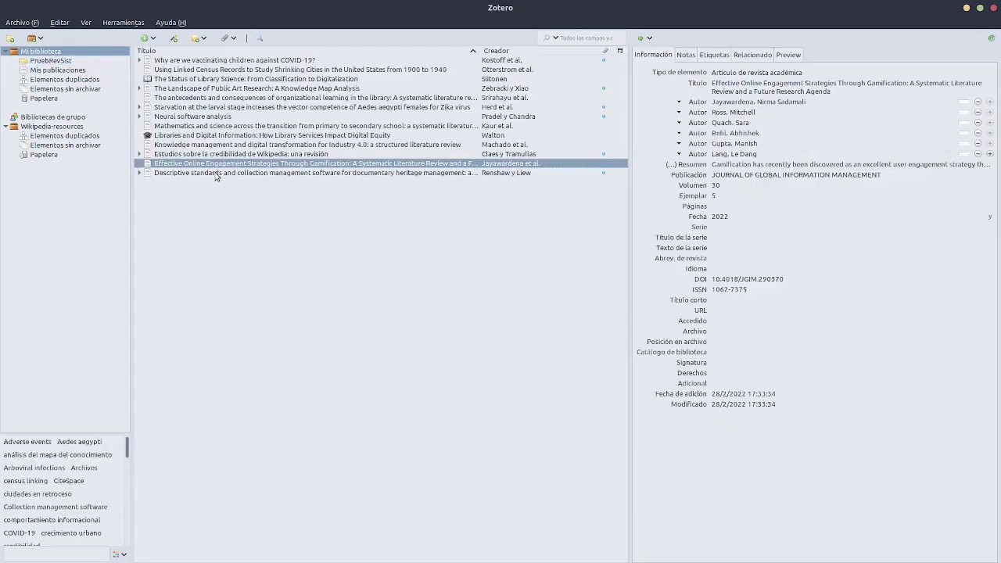
shift+click(218, 174)
drag(86, 106, 62, 63)
click(63, 61)
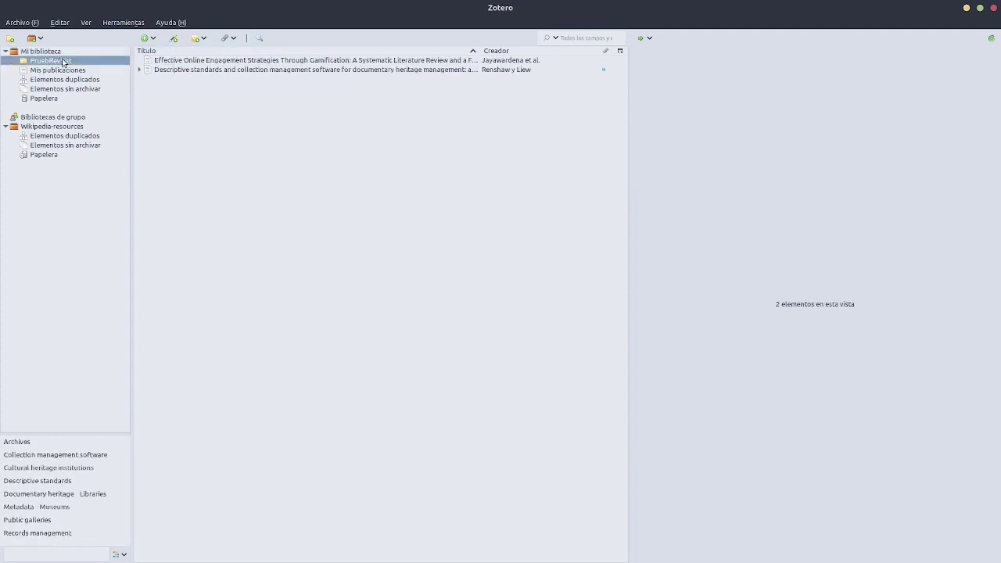
Compare the bibliographic details and attachments of the two references in the PruebRevSist collection
click(181, 61)
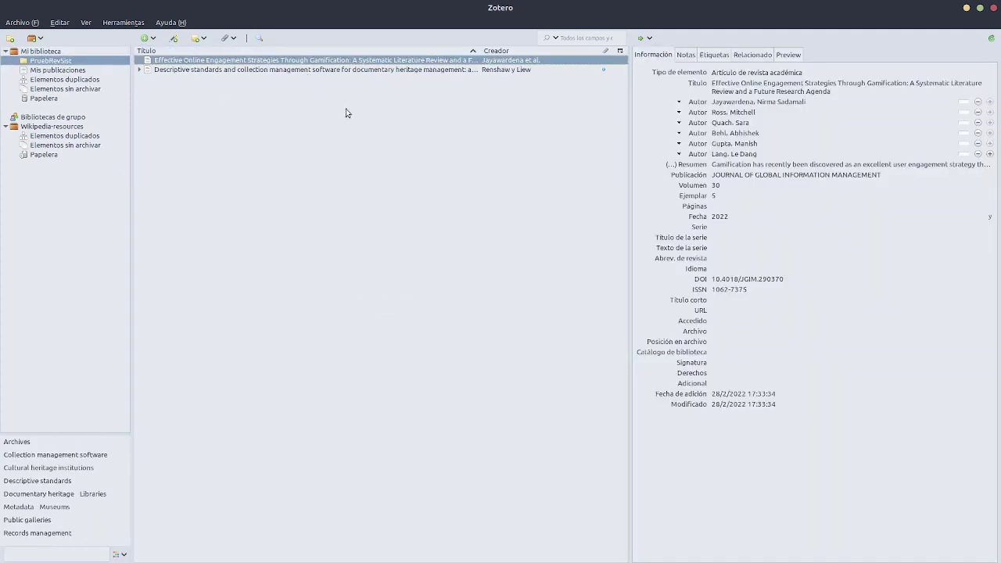
click(139, 70)
click(211, 71)
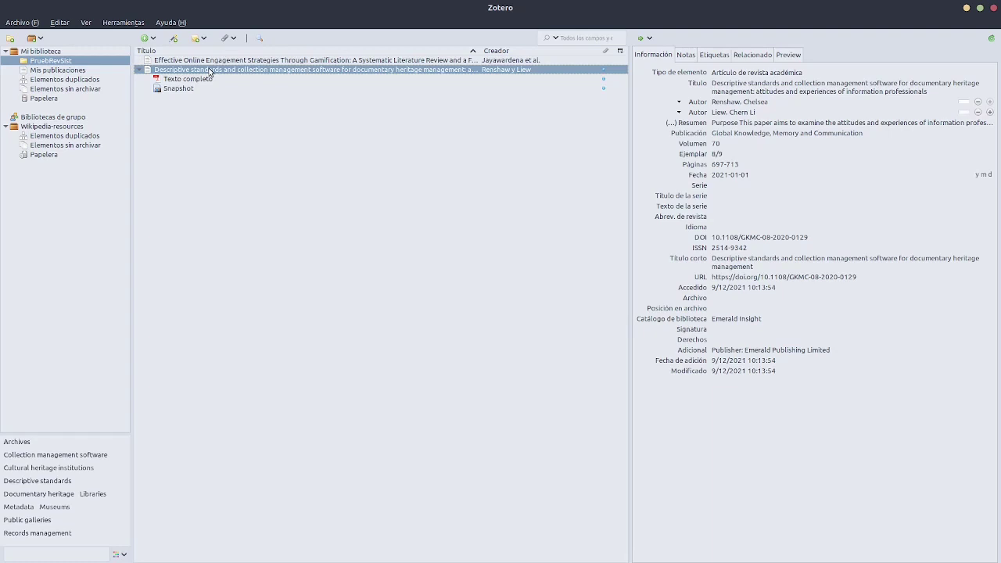
click(139, 70)
click(188, 61)
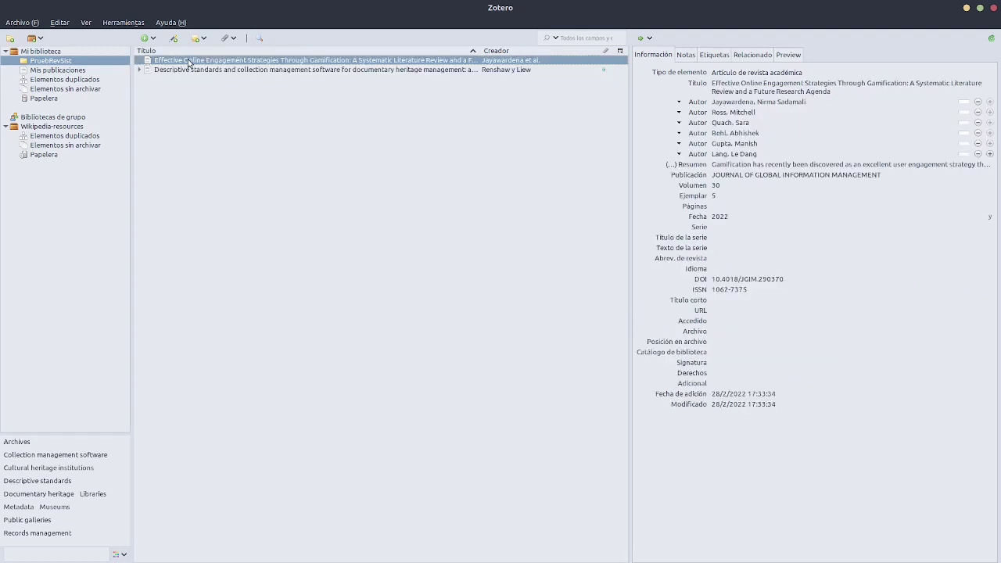
Examine the export formats and save options for the descriptive standards article, and cancel the CSL JSON export
right_click(239, 70)
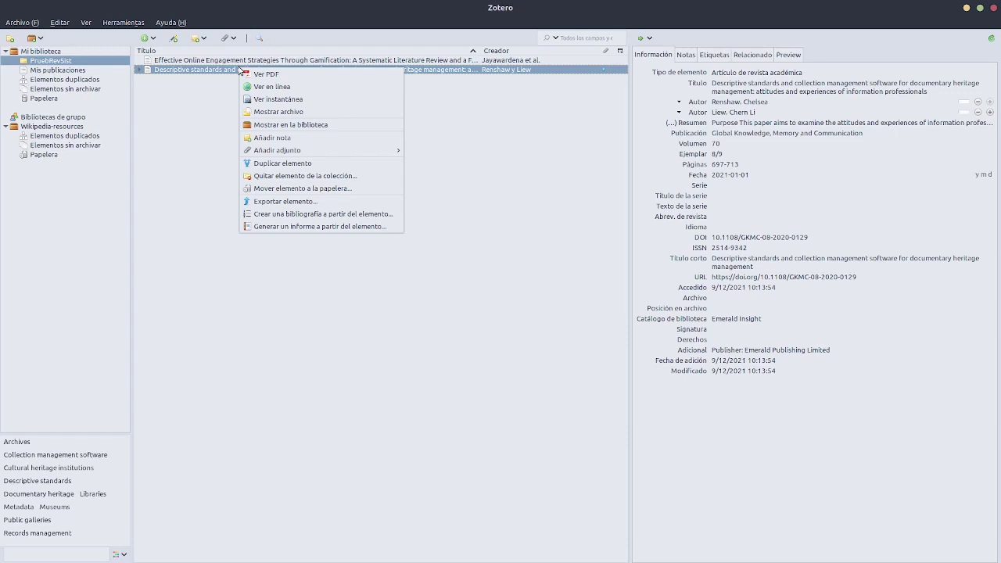
click(283, 202)
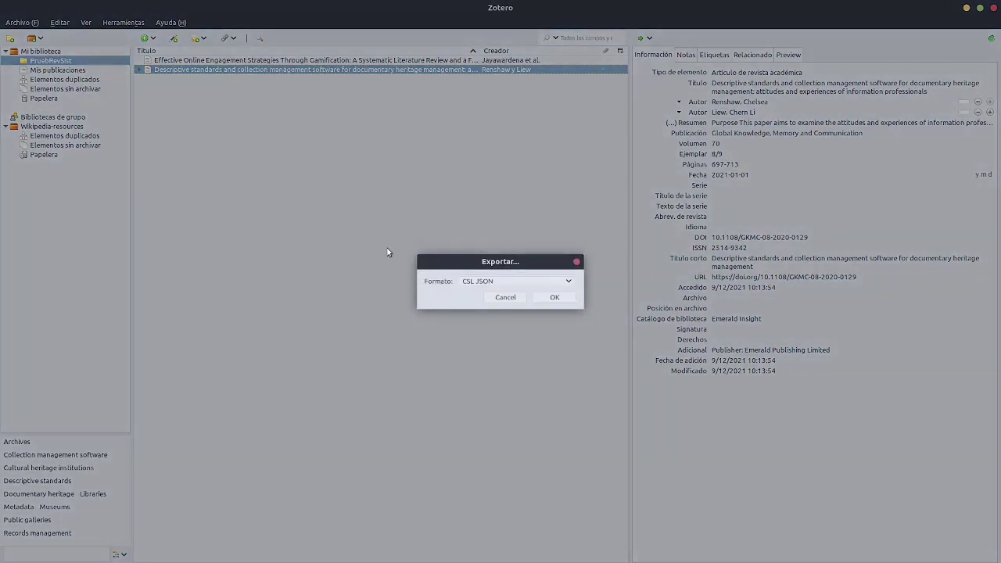
drag(388, 248, 498, 186)
click(878, 8)
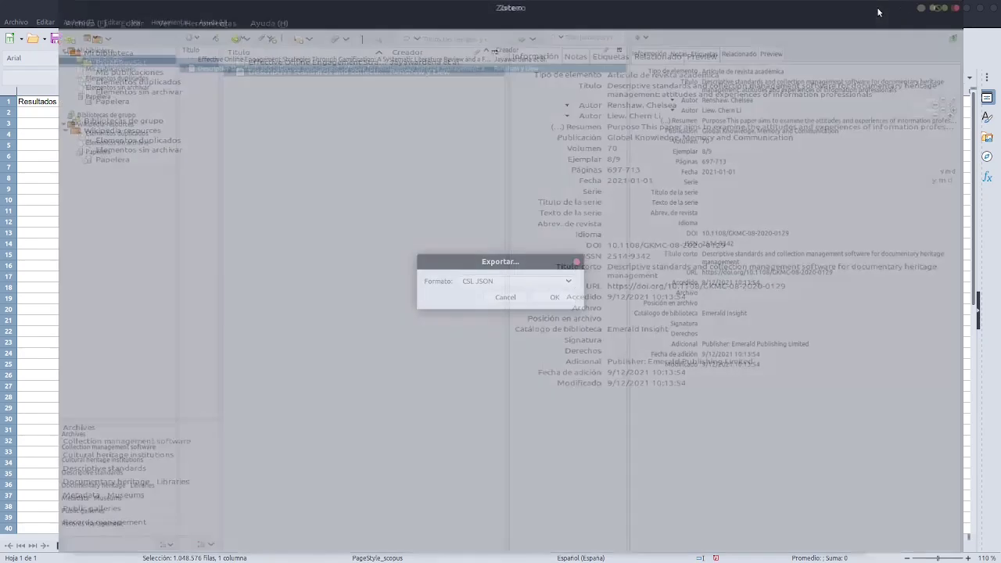
click(570, 283)
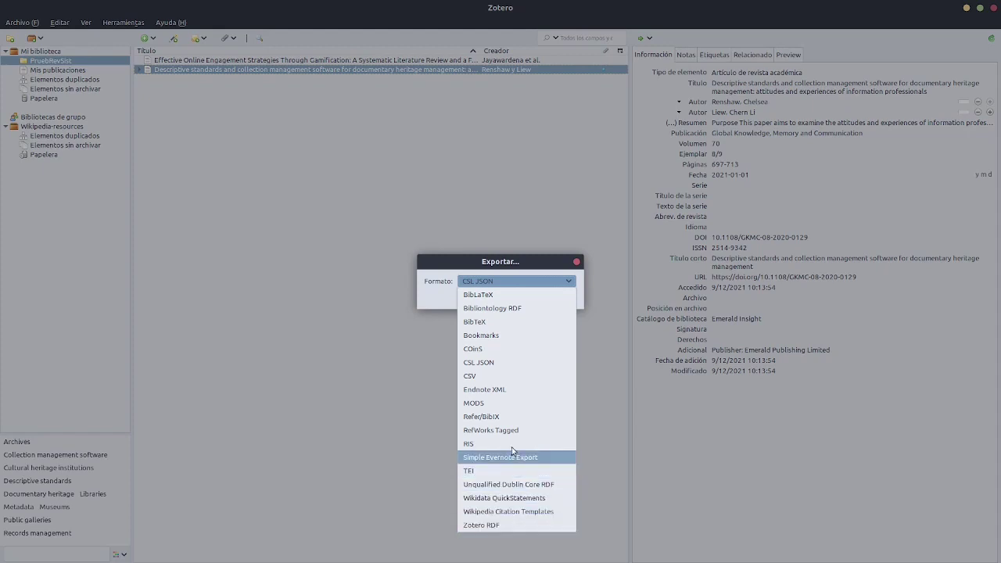
click(333, 318)
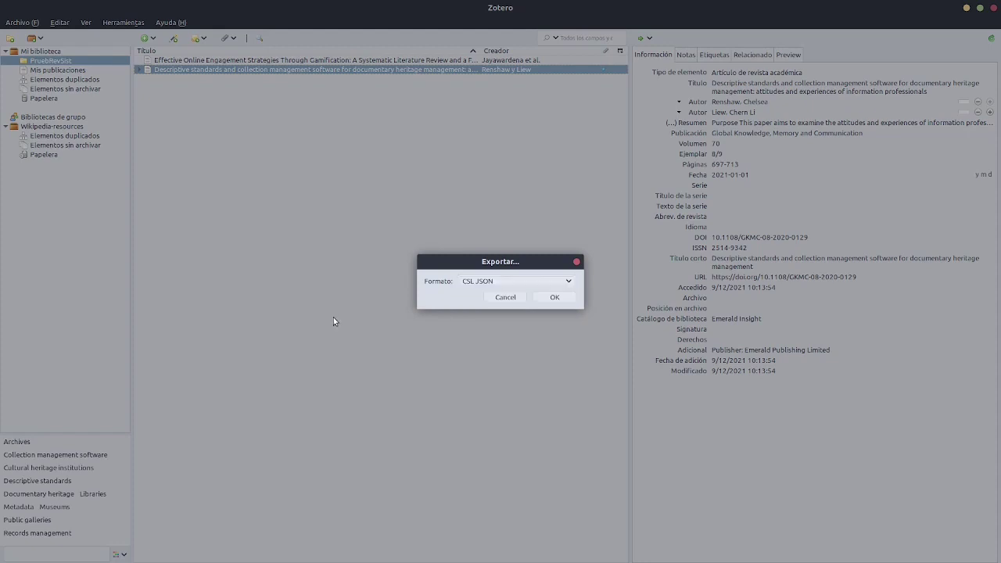
click(552, 298)
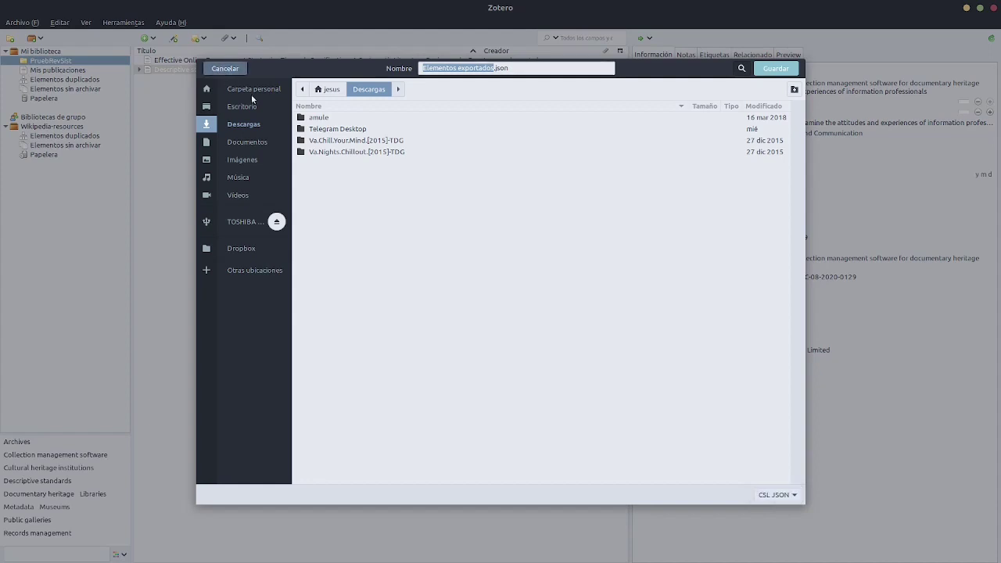
click(224, 68)
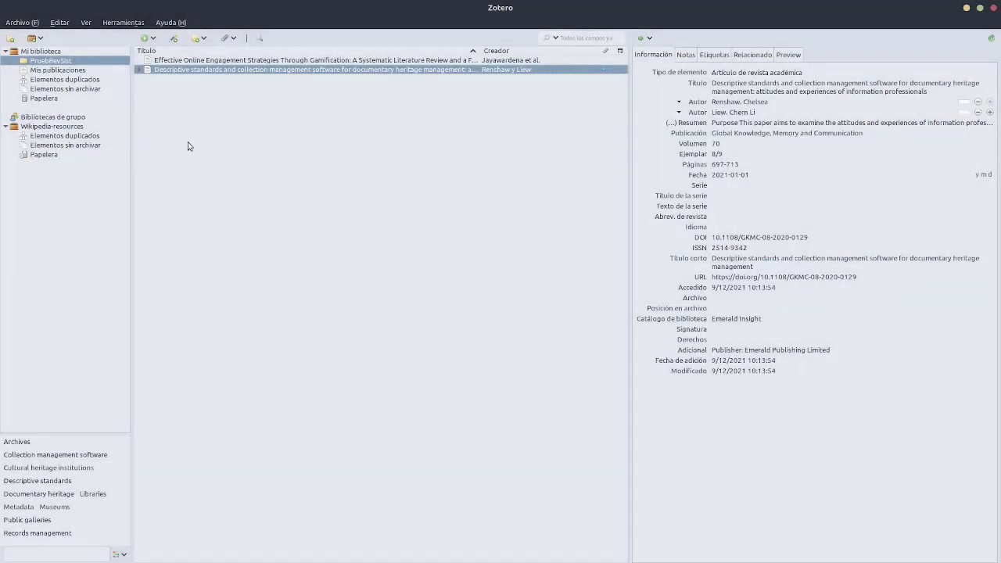
Show all references in Mi biblioteca and look over the available Zotero tools
click(56, 52)
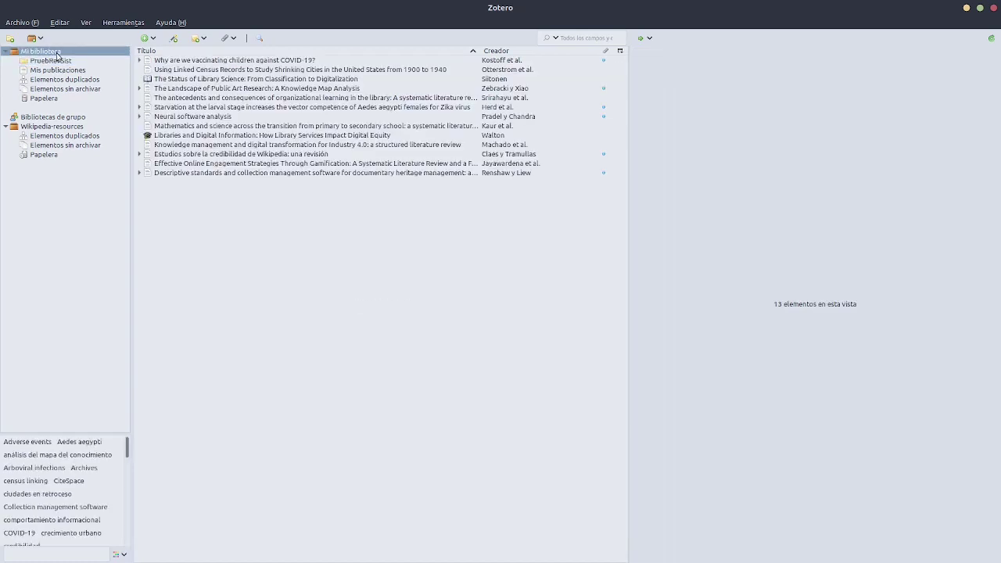
click(117, 22)
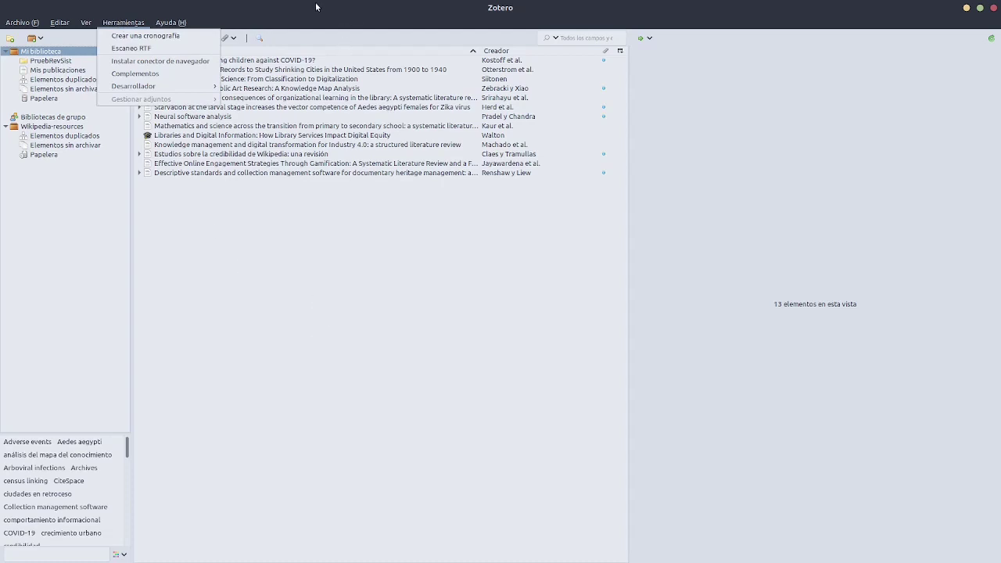
Create a timeline of the Mi biblioteca library and set its first band to Año
click(121, 36)
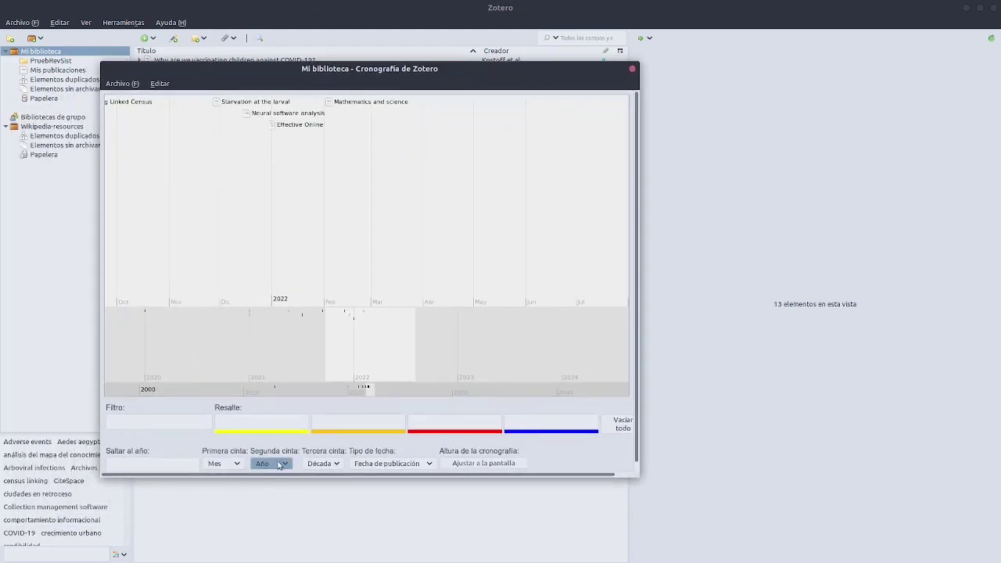
click(236, 464)
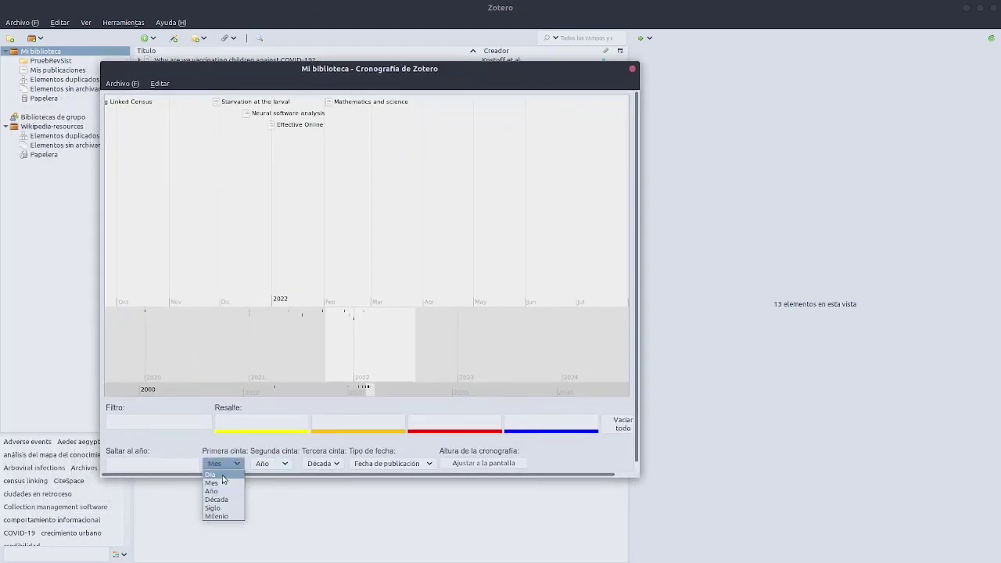
click(231, 491)
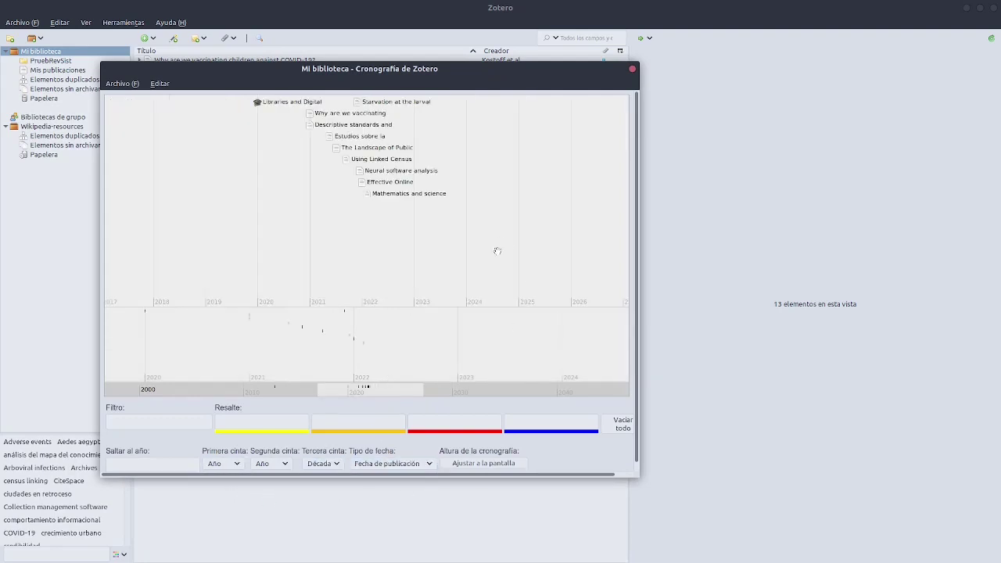
Enlarge the timeline window and reposition it so that more years fit in the view
drag(638, 472, 925, 494)
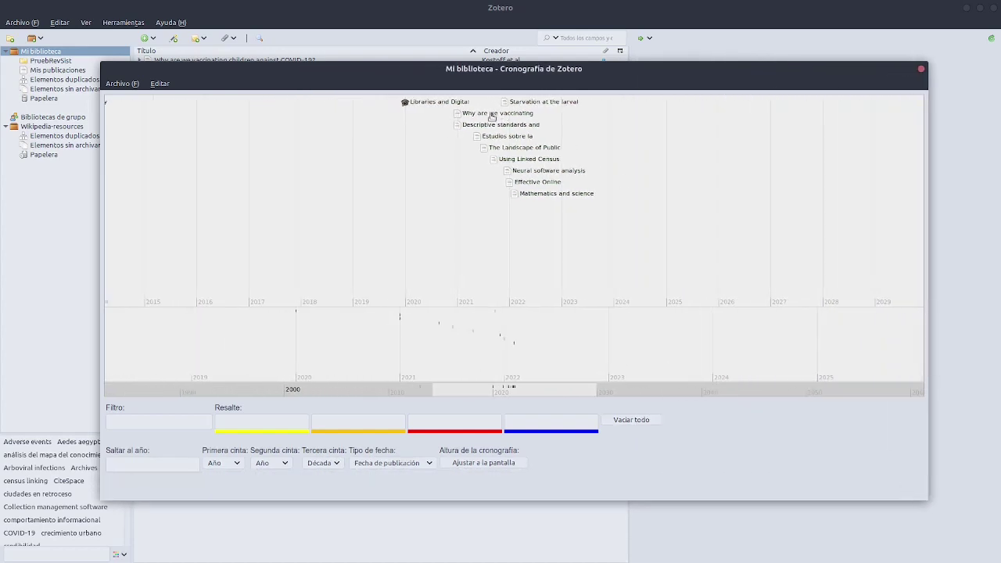
drag(352, 65, 269, 49)
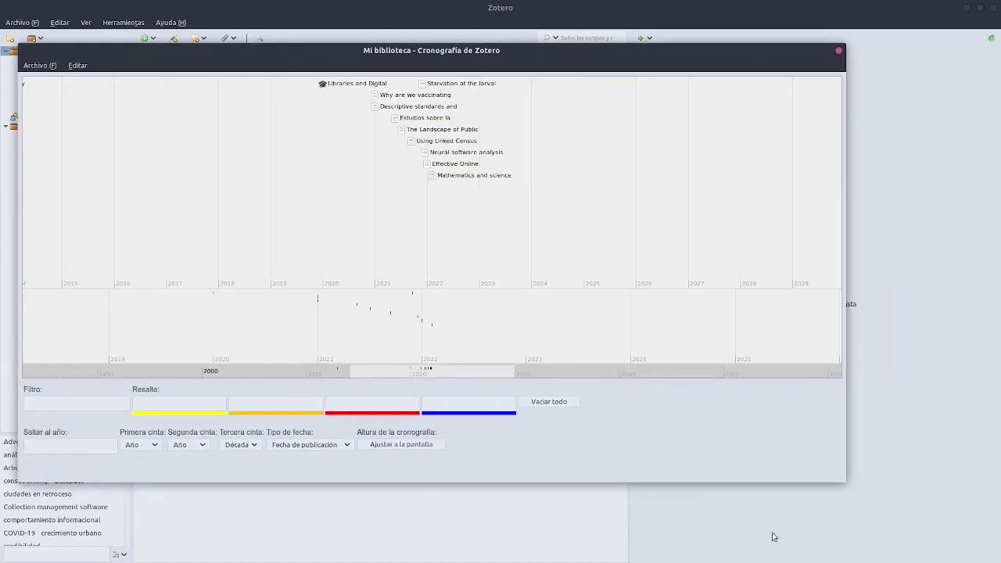
drag(846, 482, 939, 508)
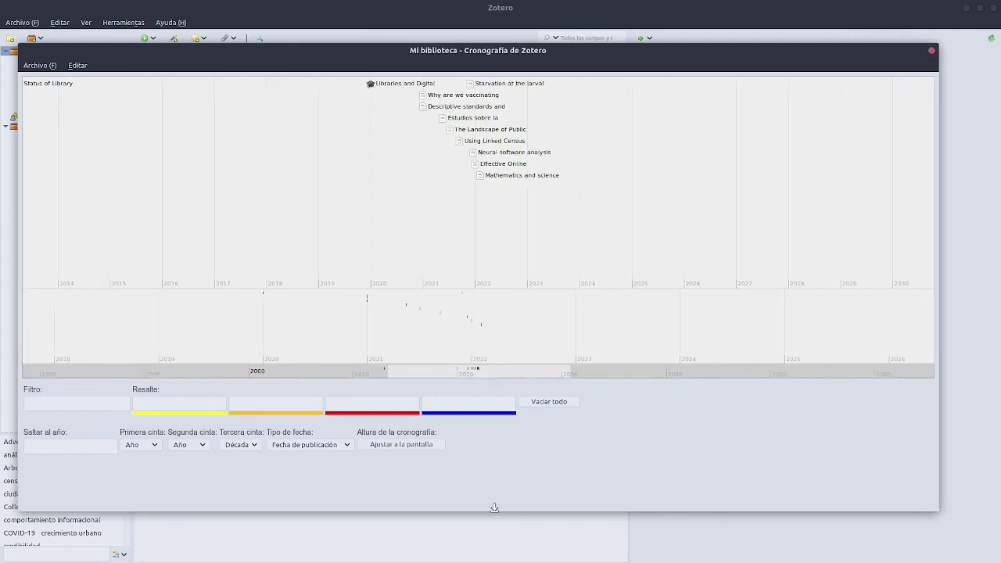
Select the "Neural software analysis" item from the timeline in the library and close the timeline
click(67, 404)
click(493, 156)
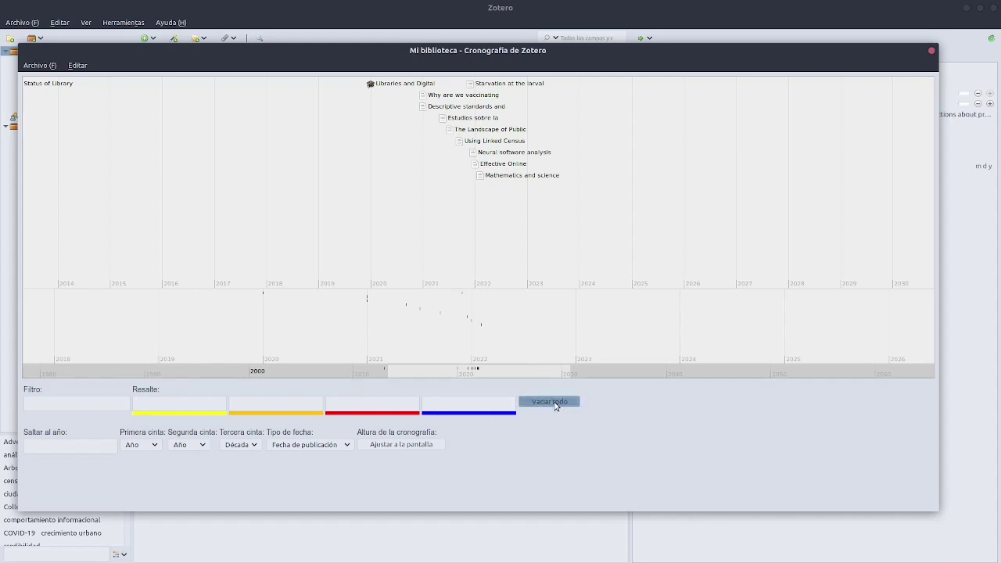
click(933, 51)
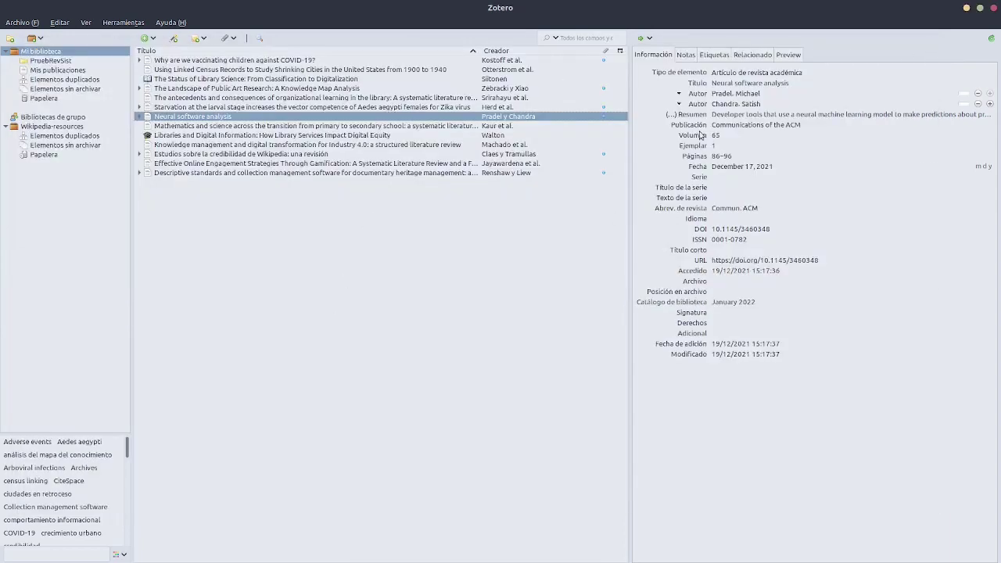
Preview the citation of "Neural software analysis" and view the tags, notes and information of "The Landscape of Public Art Research"
click(791, 55)
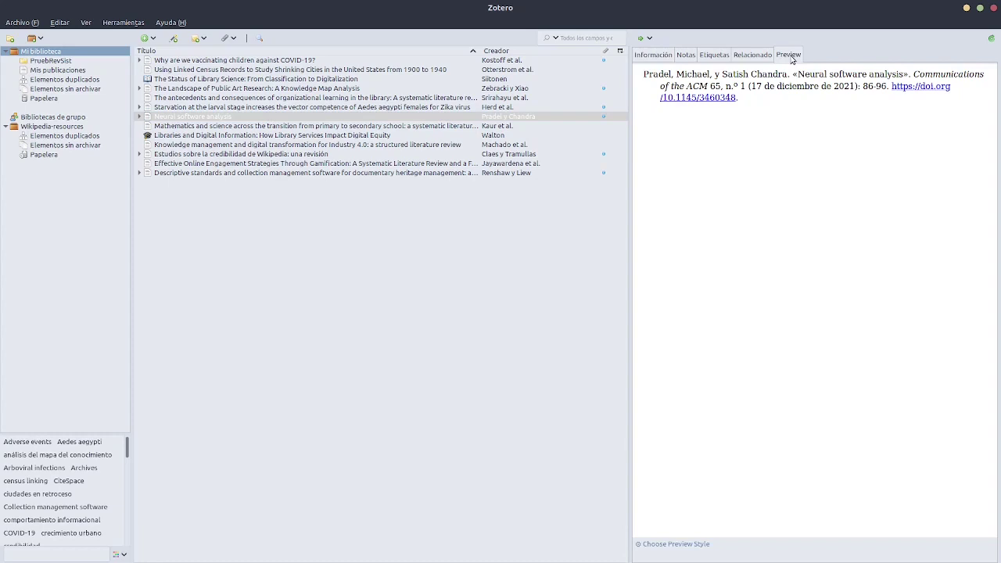
click(266, 89)
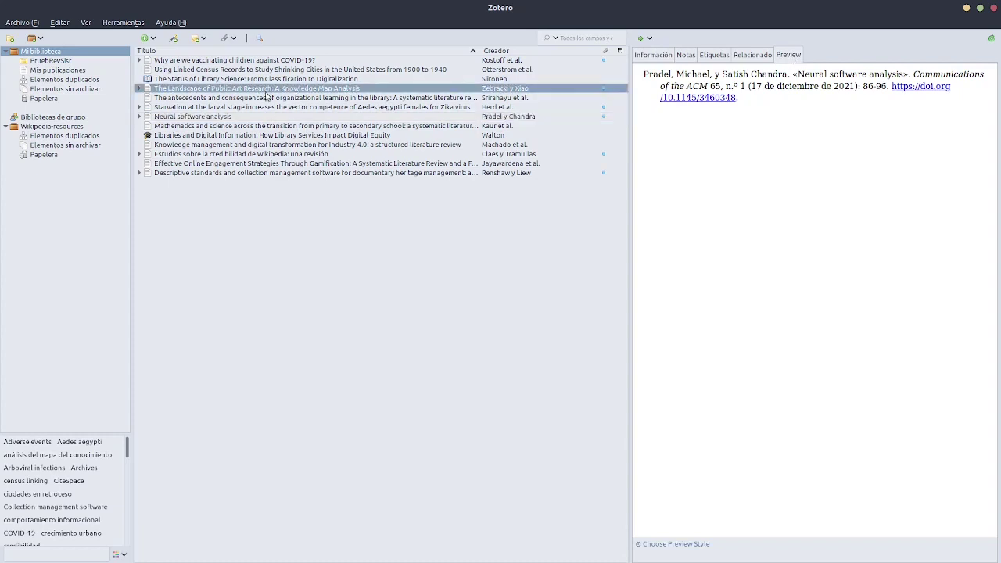
click(715, 56)
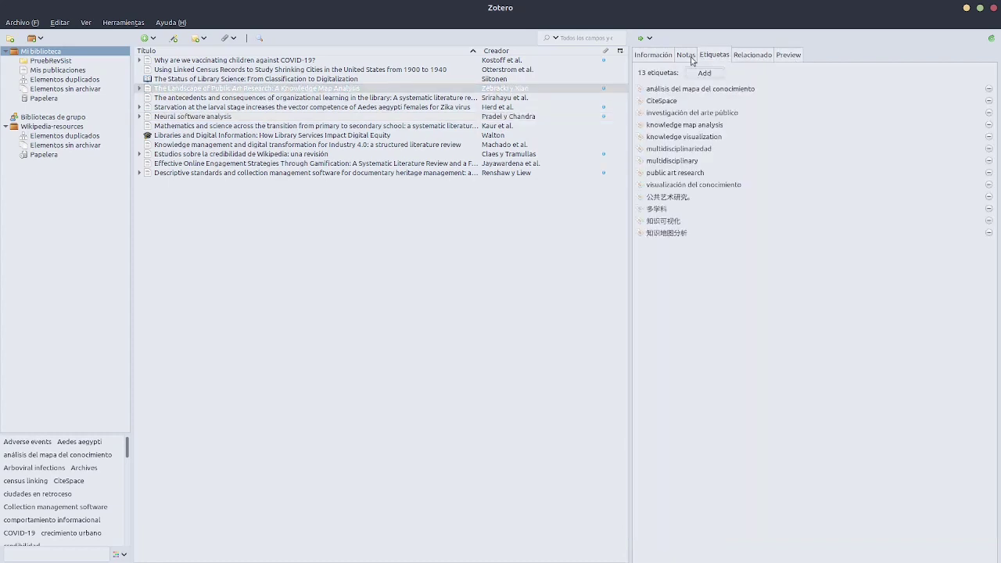
click(688, 56)
click(654, 55)
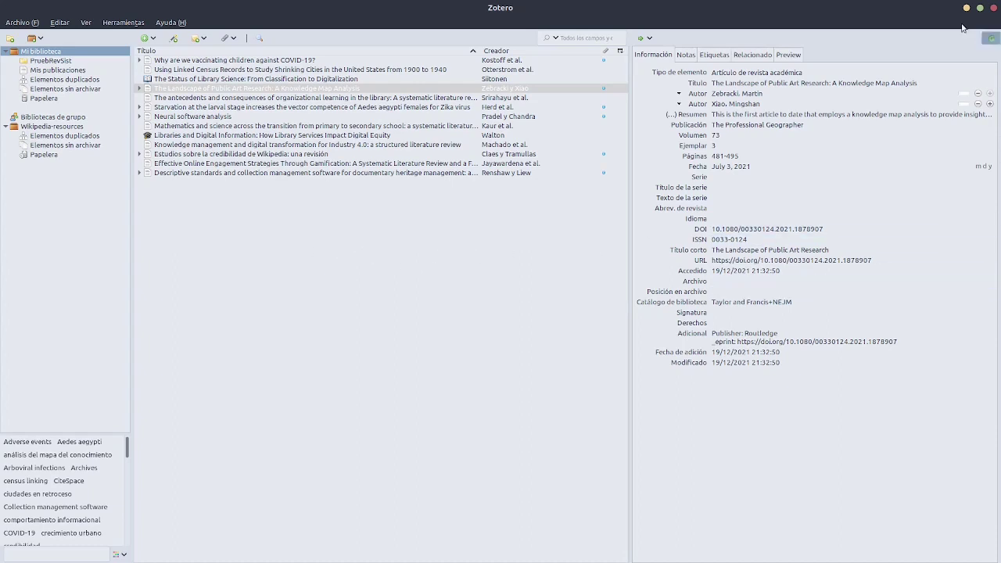
Examine the notes, the second author and URL fields, and the tags of "The Landscape of Public Art Research"
click(686, 54)
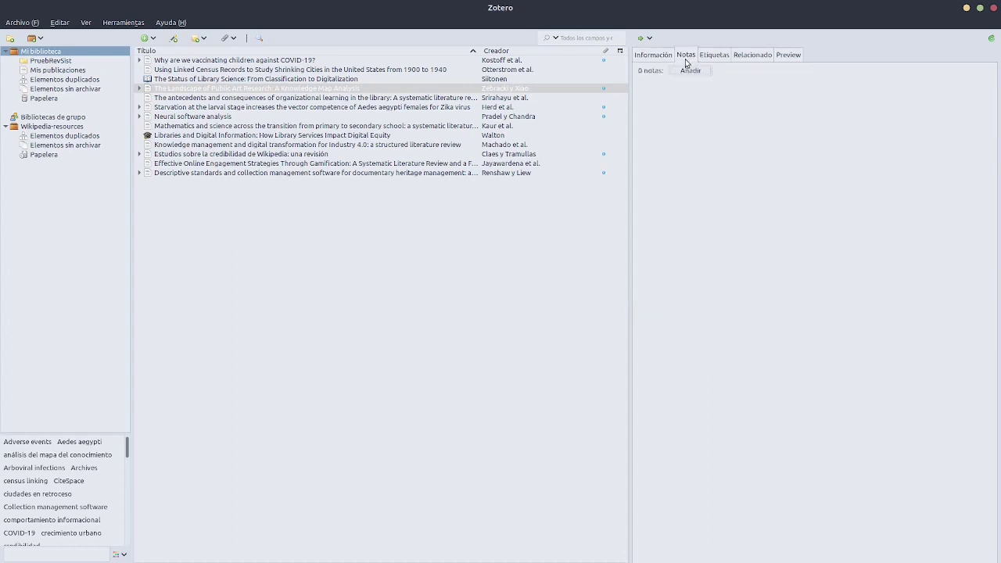
click(654, 55)
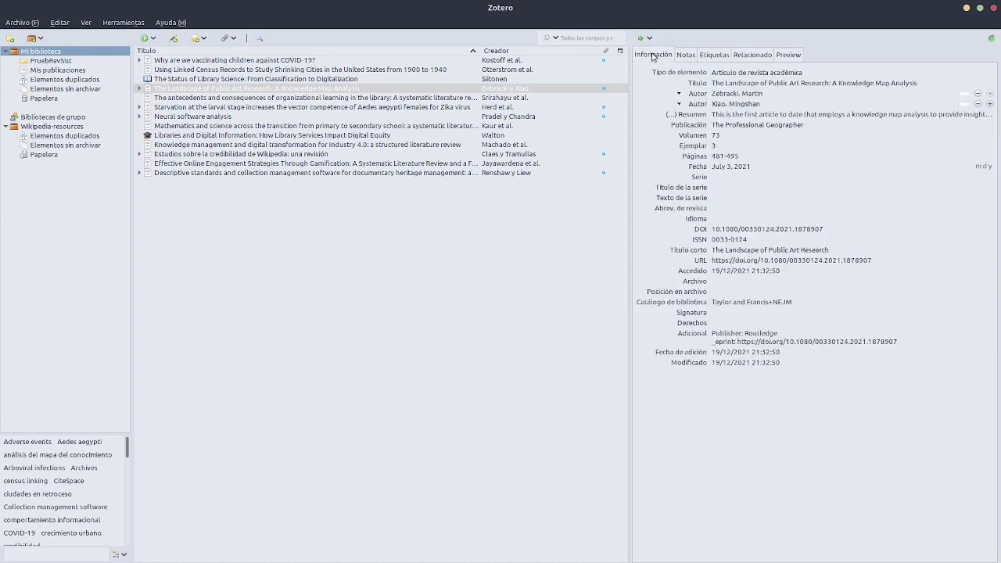
click(762, 106)
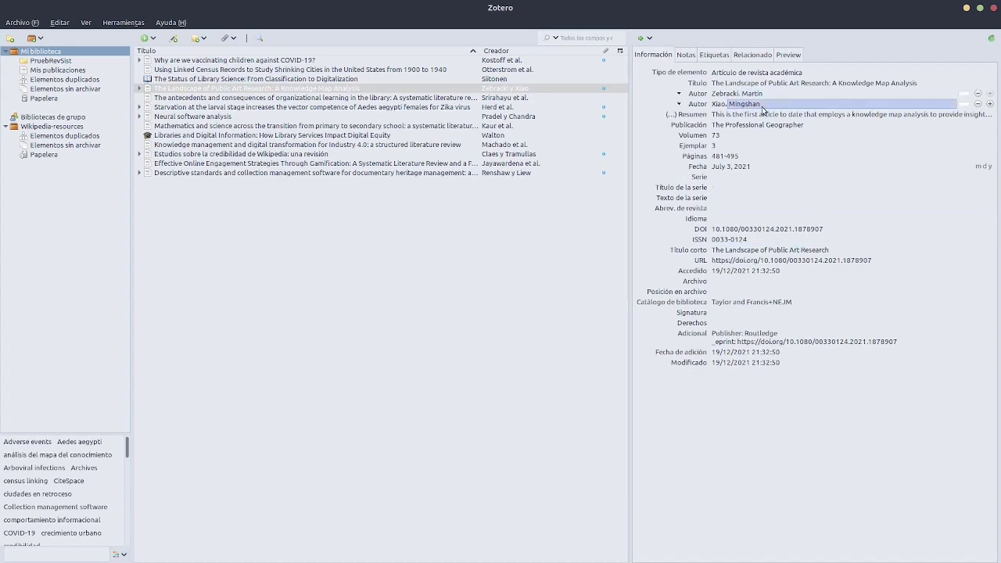
click(810, 262)
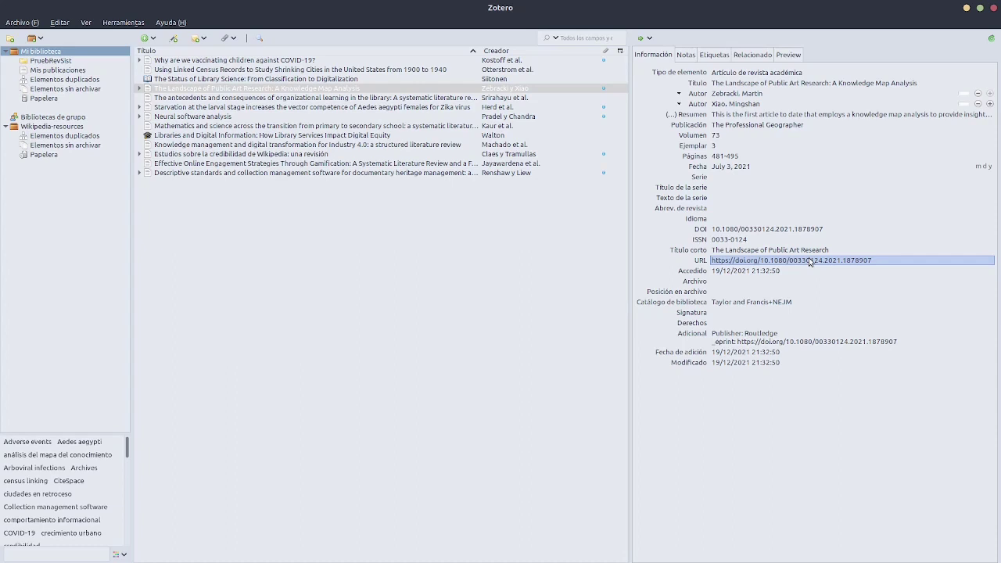
click(688, 55)
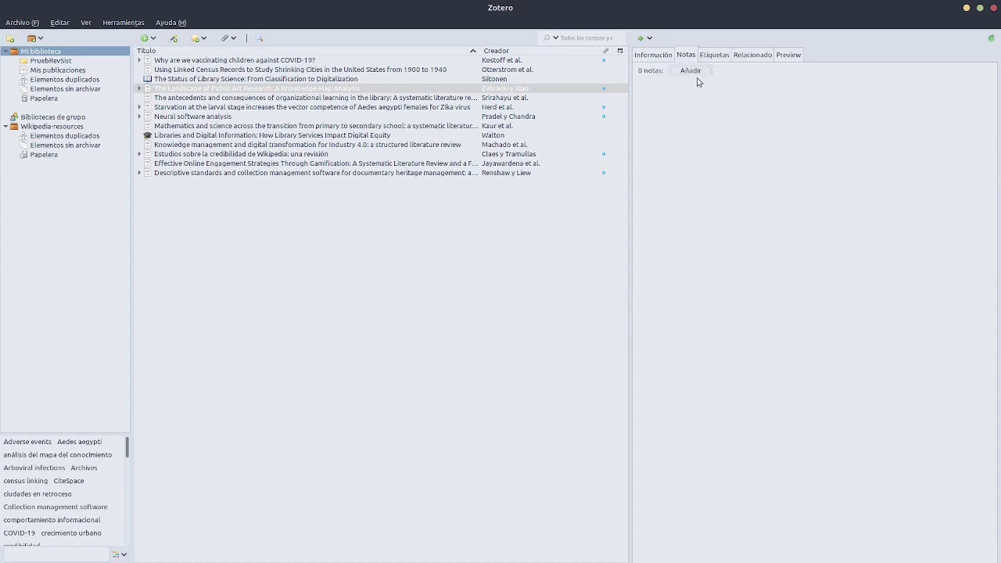
click(714, 56)
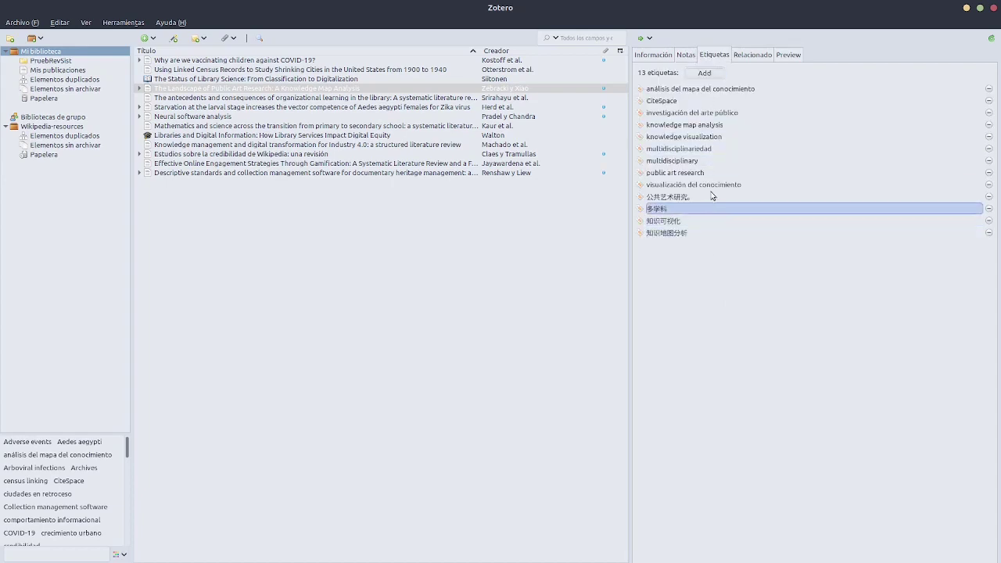
Review the information, notes, tags and related items of "Neural software analysis"
click(376, 107)
click(367, 117)
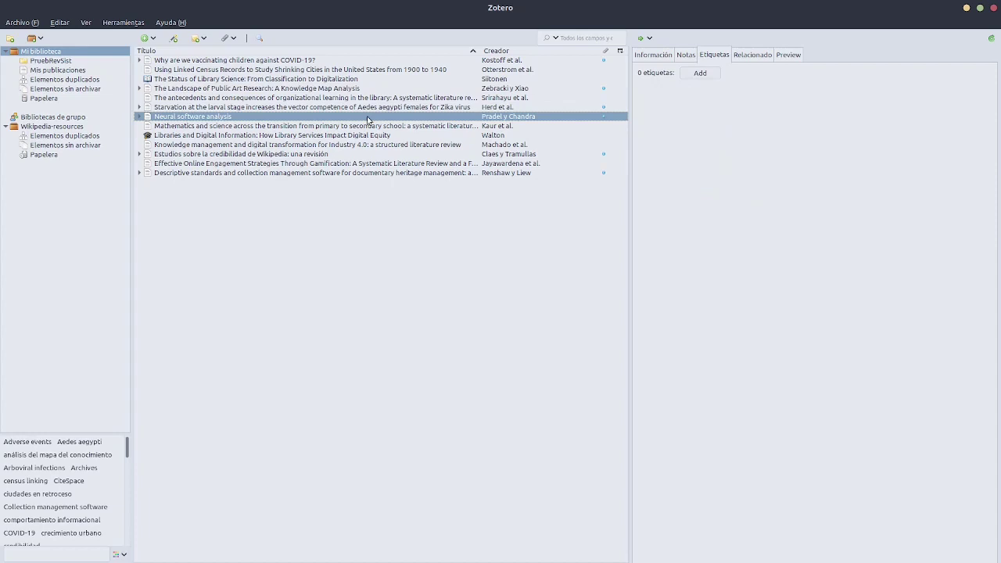
click(658, 54)
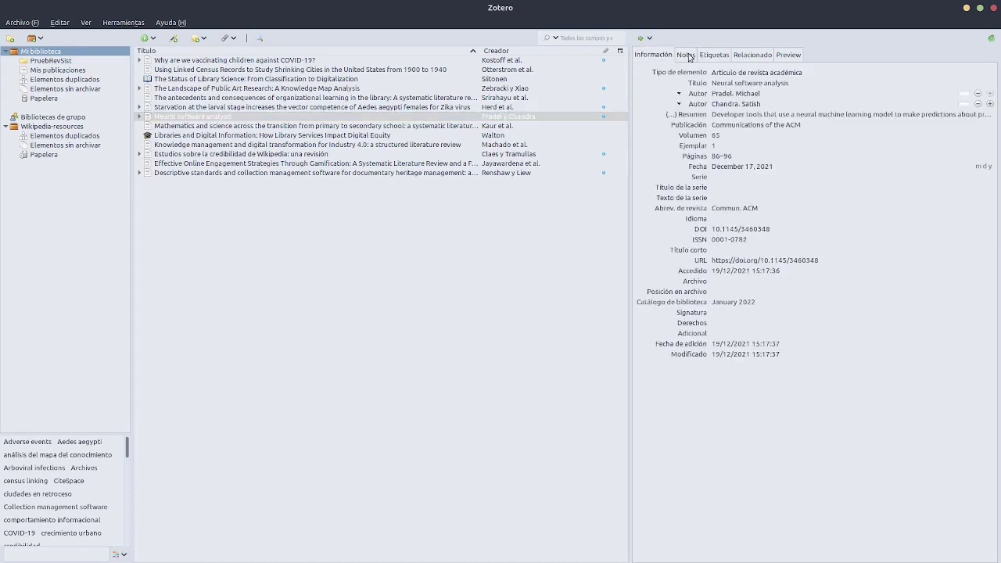
click(689, 57)
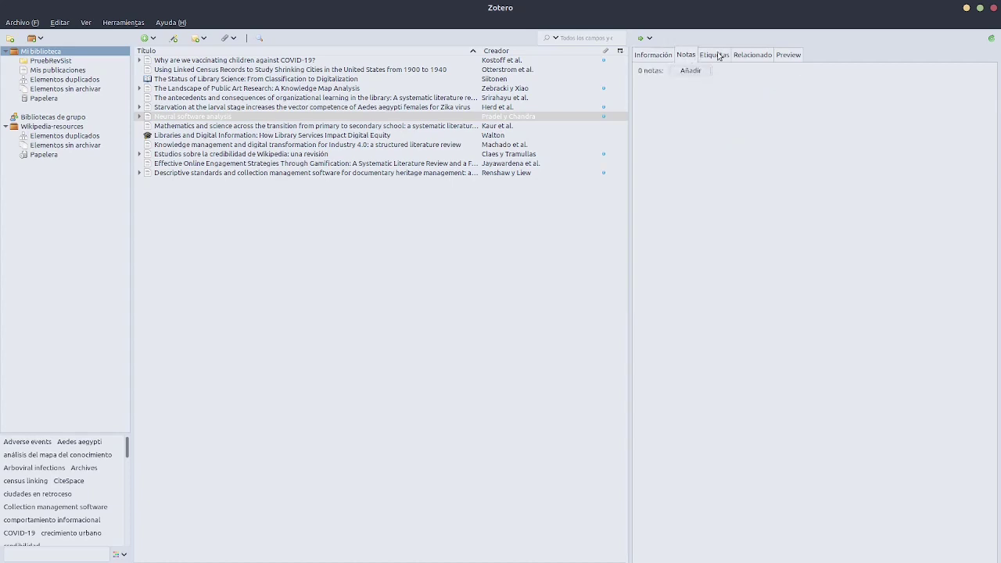
click(719, 56)
click(687, 58)
click(714, 58)
click(753, 56)
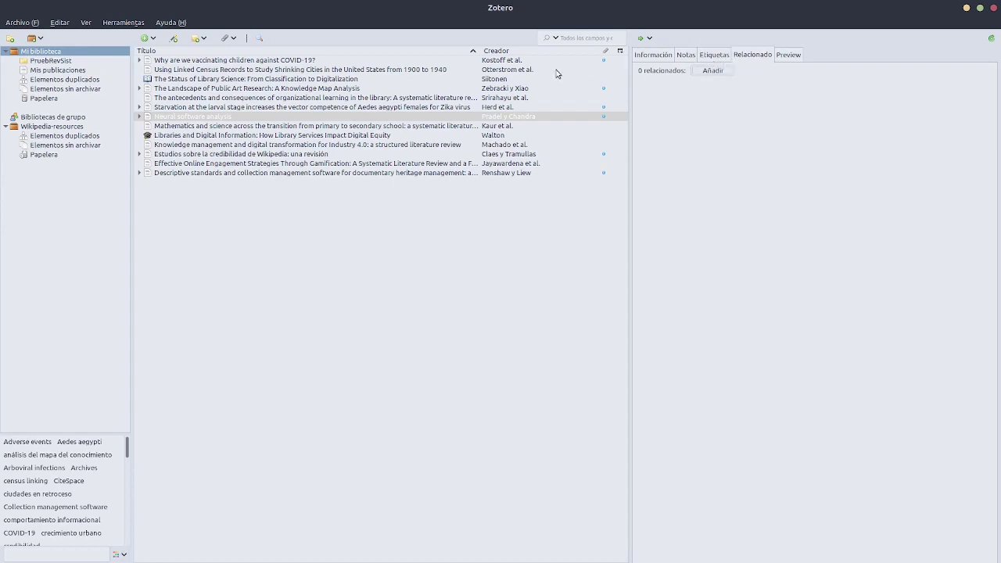
Compare the tags of "The antecedents and consequences of organizational learning in the library" with those of "The Landscape of Public Art Research"
click(362, 108)
click(368, 99)
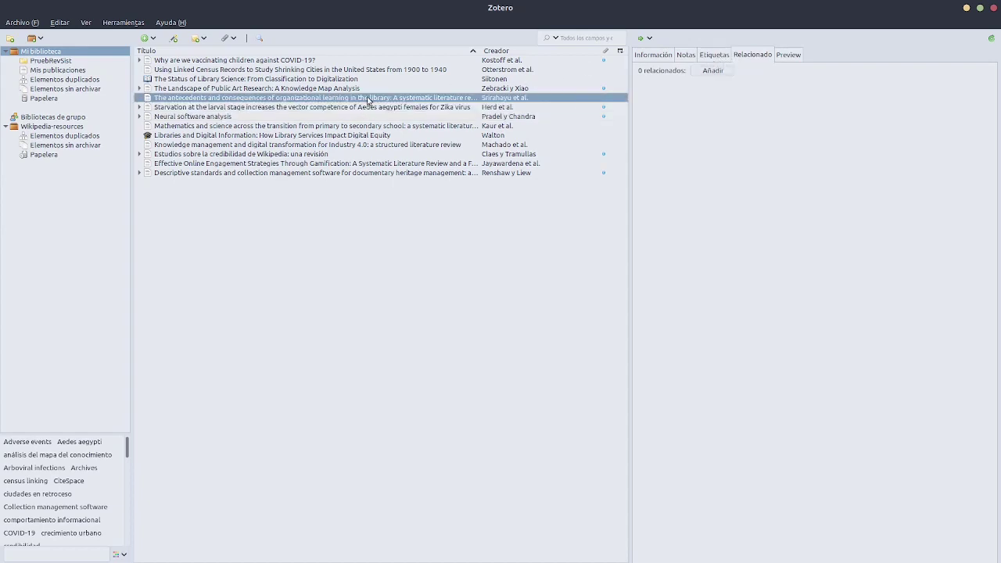
click(701, 56)
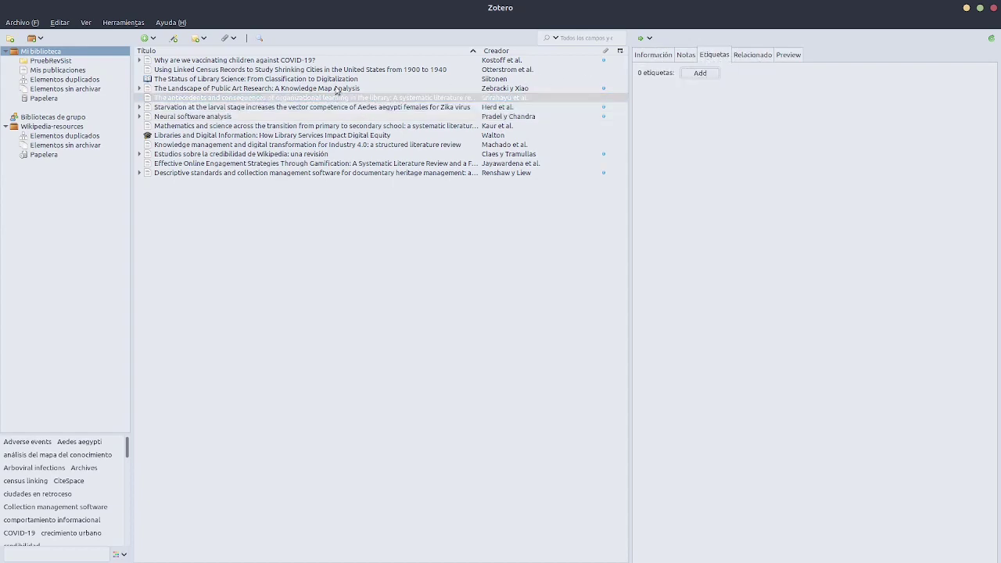
click(338, 89)
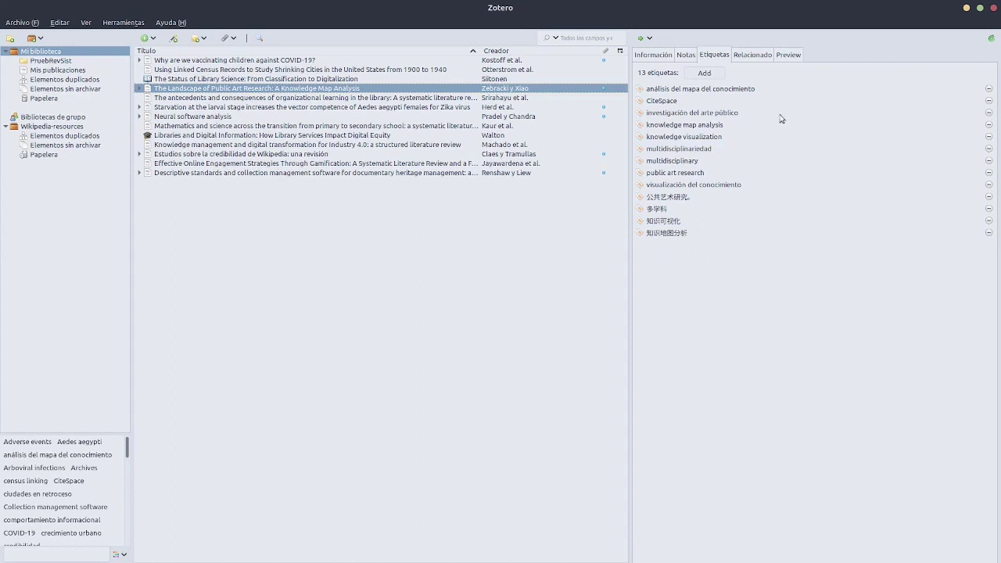
Try to add "The Landscape of Public Art Research" as a related item of itself
click(757, 56)
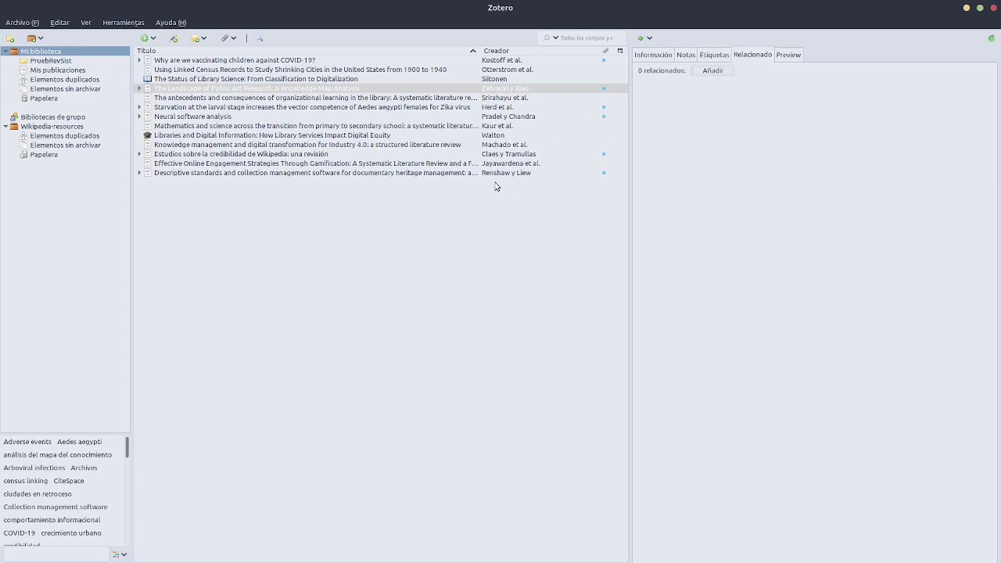
click(565, 89)
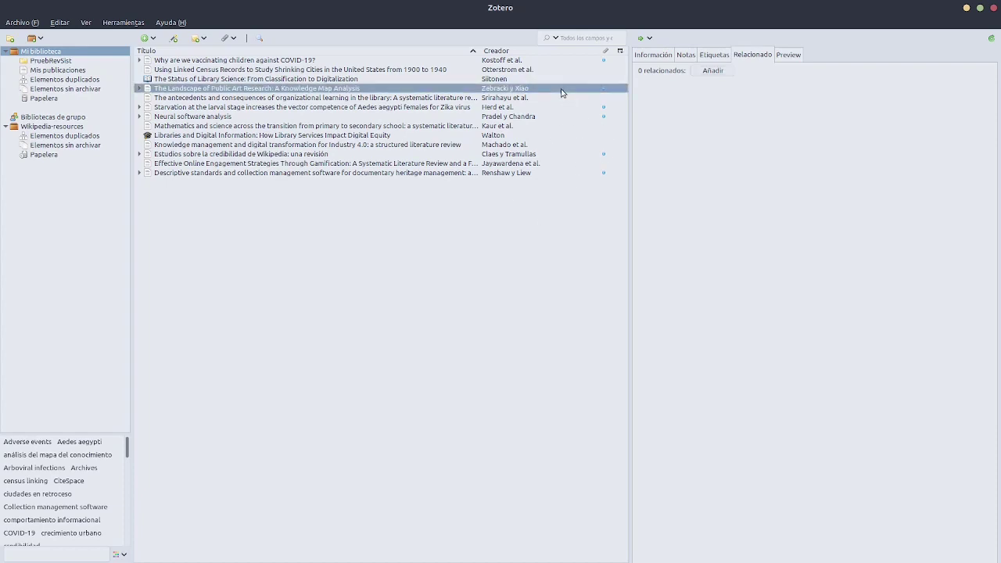
click(713, 73)
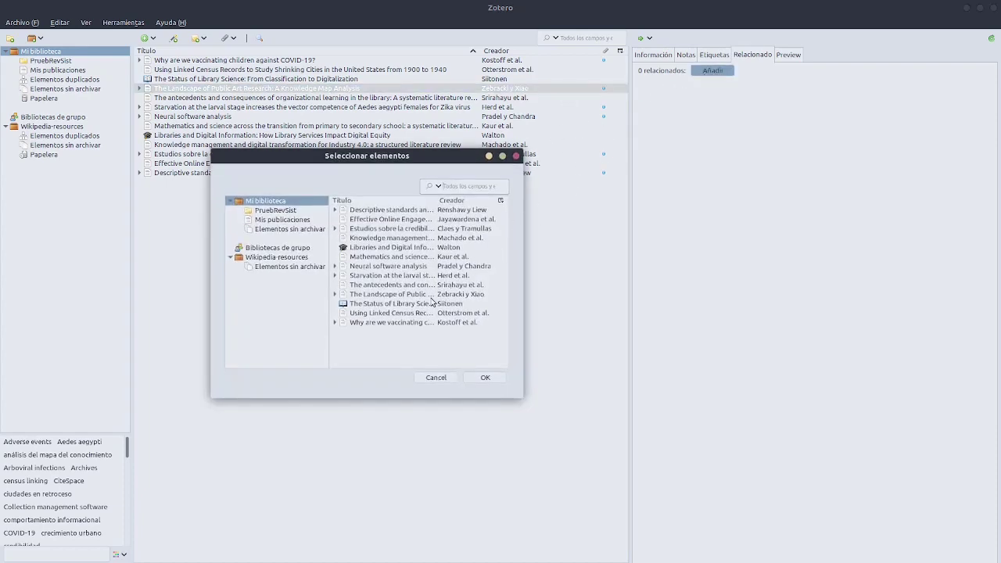
click(430, 295)
click(482, 379)
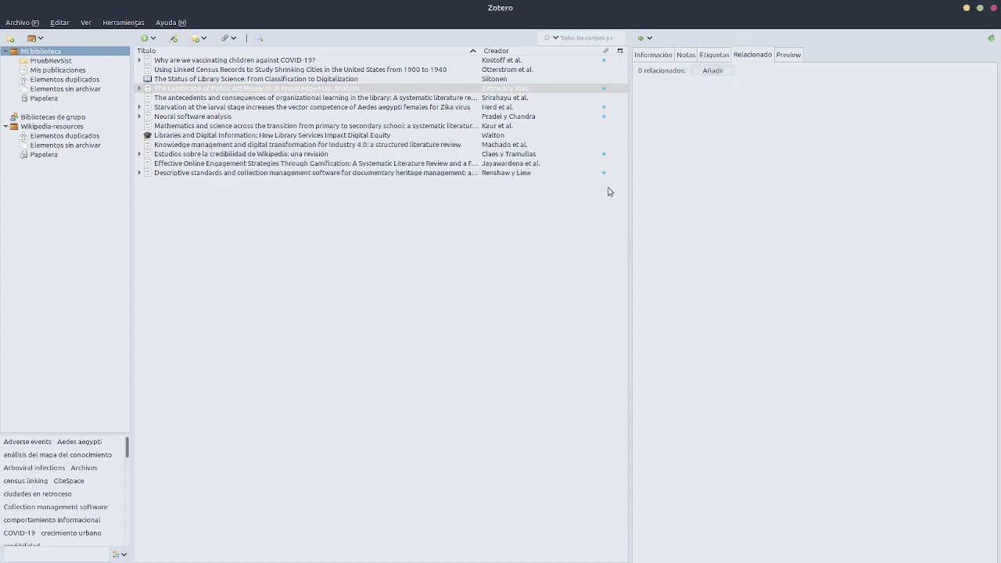
Add "The antecedents and consequences of organizational learning in the library" as a related item of "The Landscape of Public Art Research"
click(718, 55)
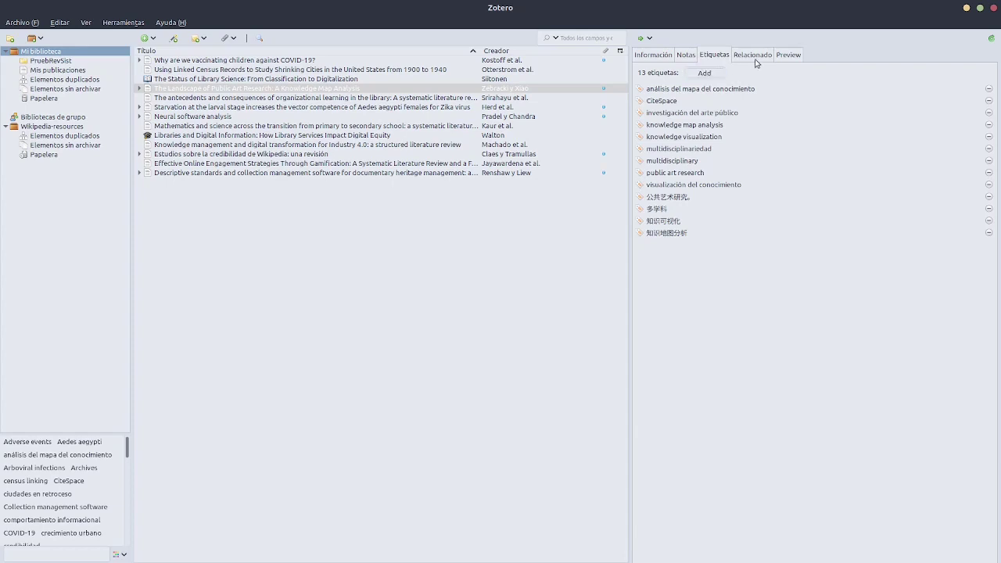
click(754, 57)
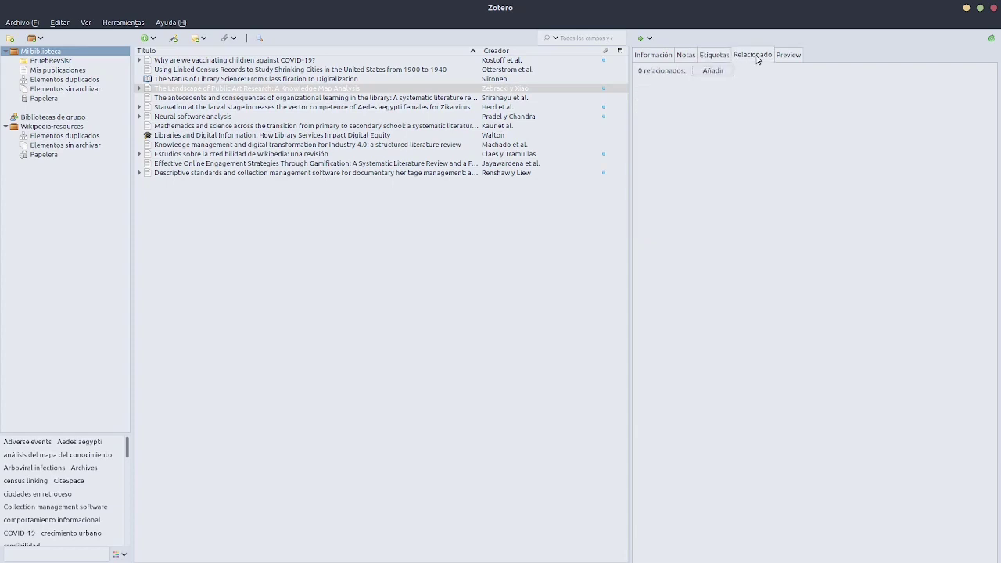
click(714, 72)
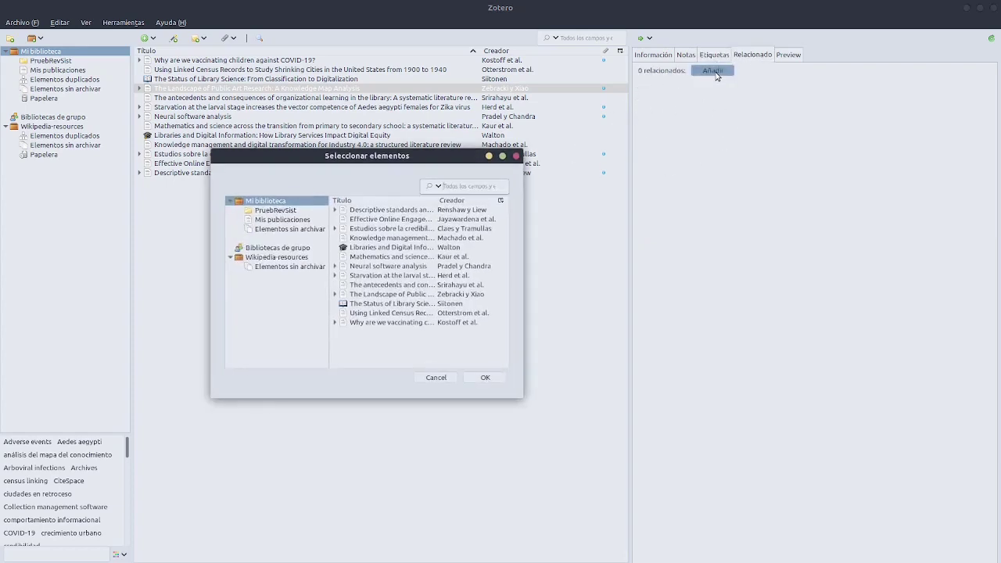
click(394, 276)
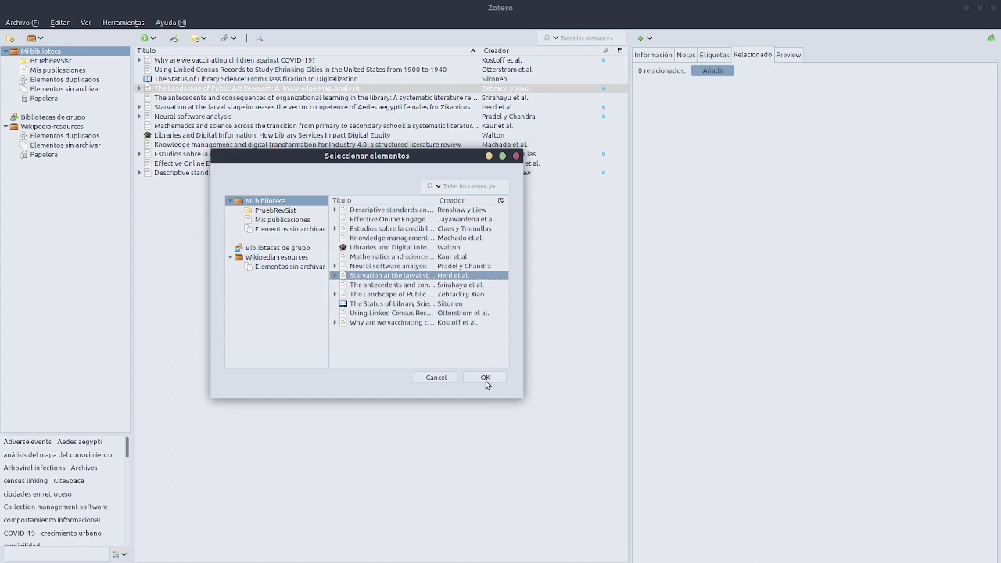
click(396, 286)
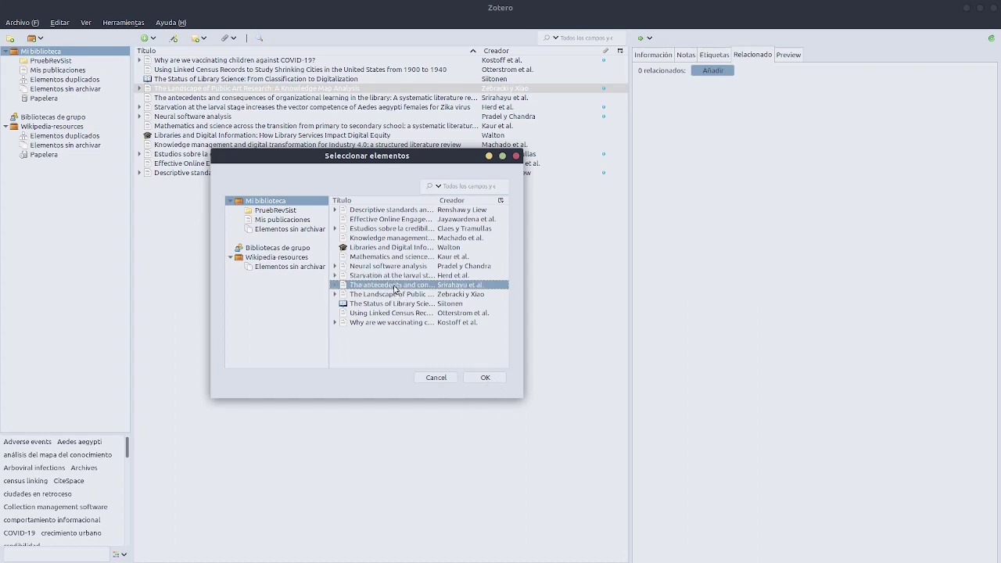
click(485, 379)
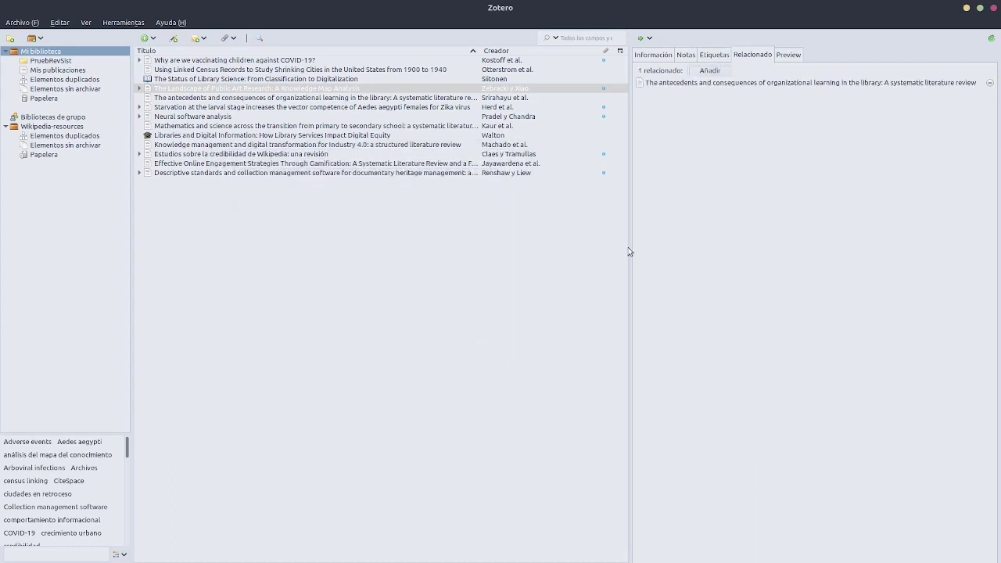
Review the information, tags and related items of "The Landscape of Public Art Research"
click(659, 55)
click(715, 57)
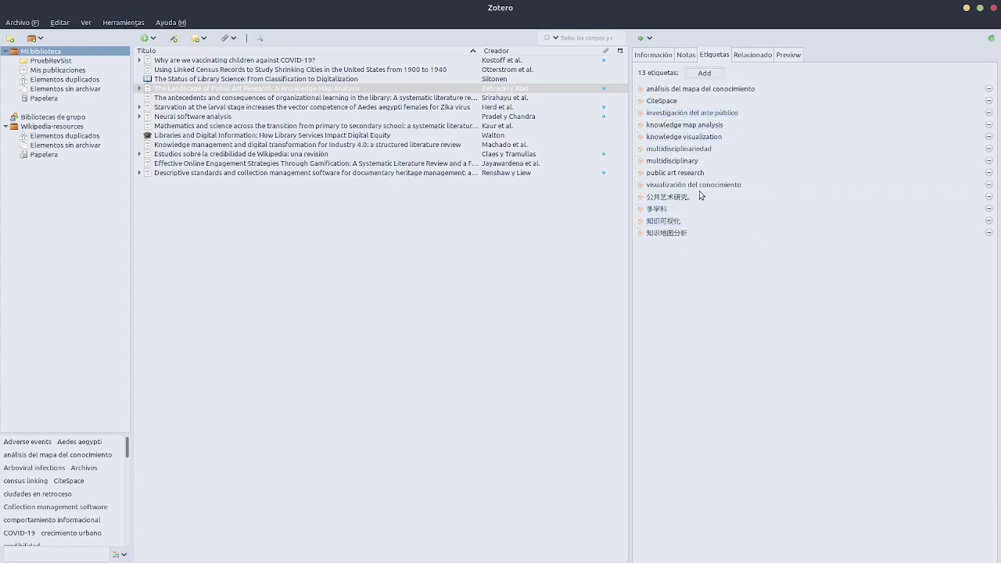
click(759, 58)
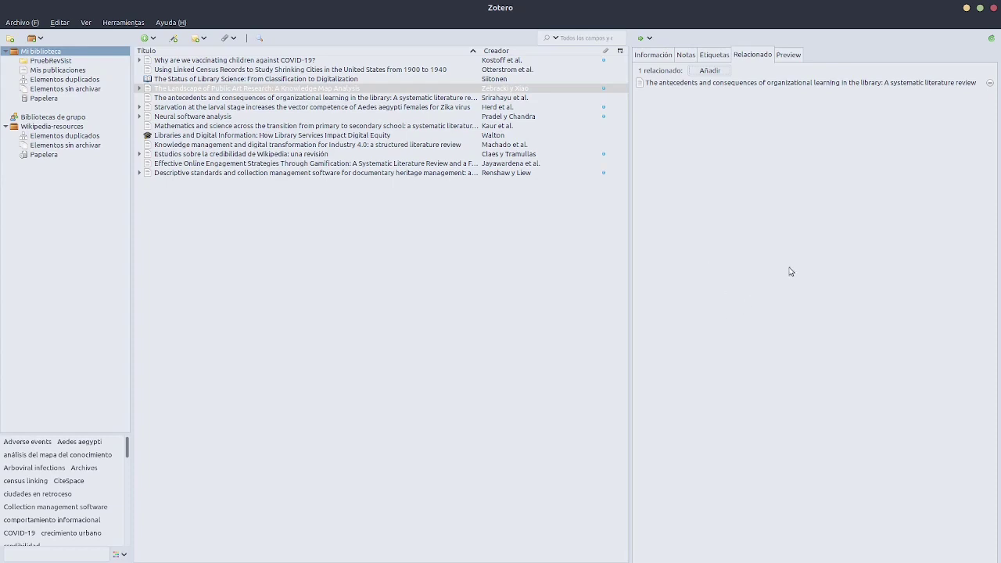
click(799, 84)
click(712, 56)
click(756, 56)
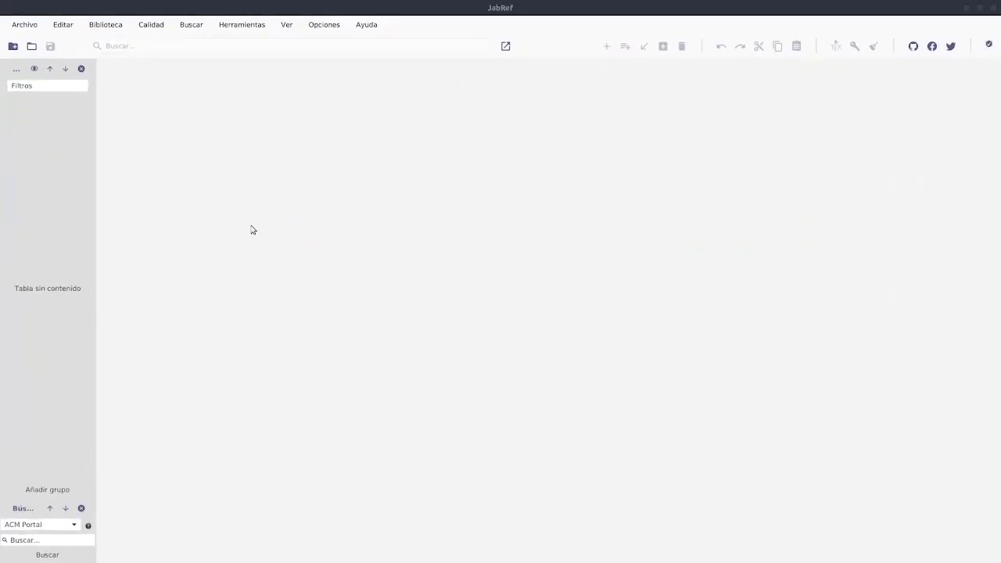
Switch to JabRef and create a new empty library
click(27, 29)
click(28, 29)
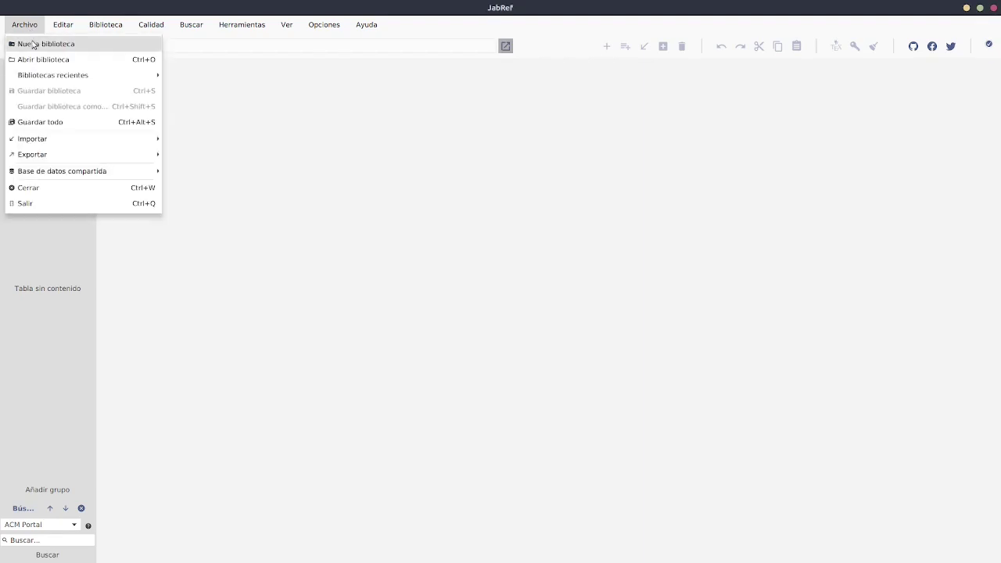
click(35, 43)
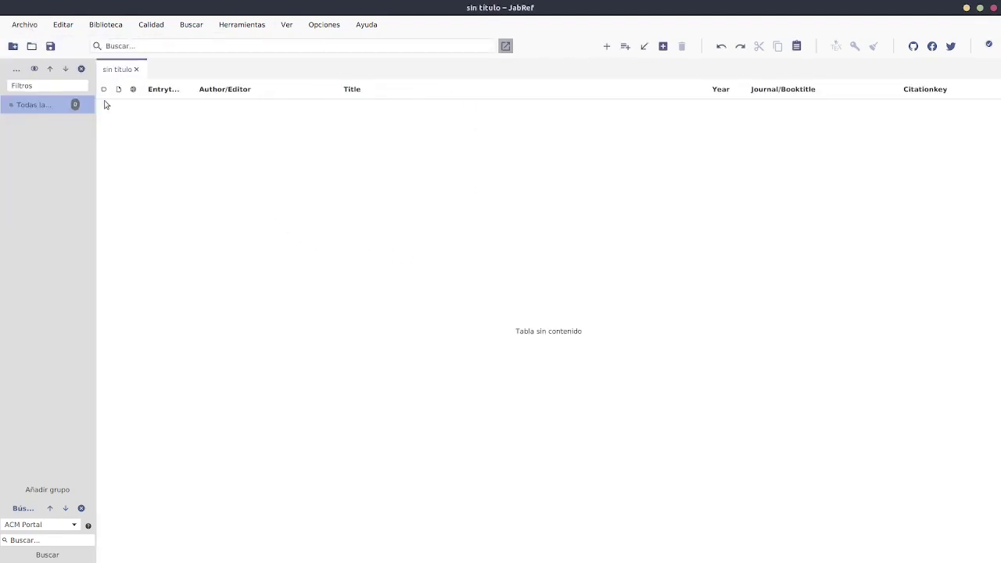
Start an import into the current library from scopus.bib in the Descargas folder
click(26, 30)
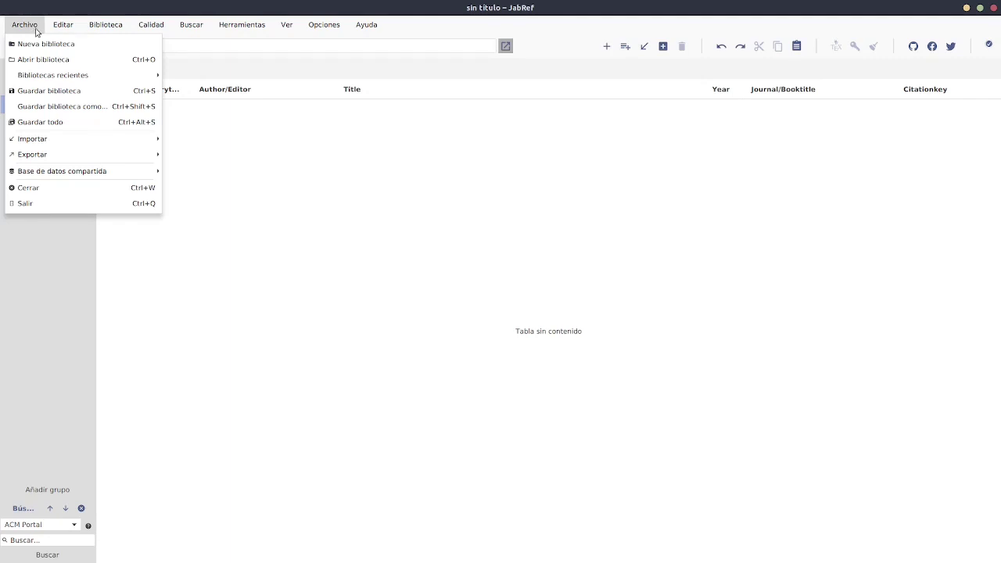
mouse_move(68, 158)
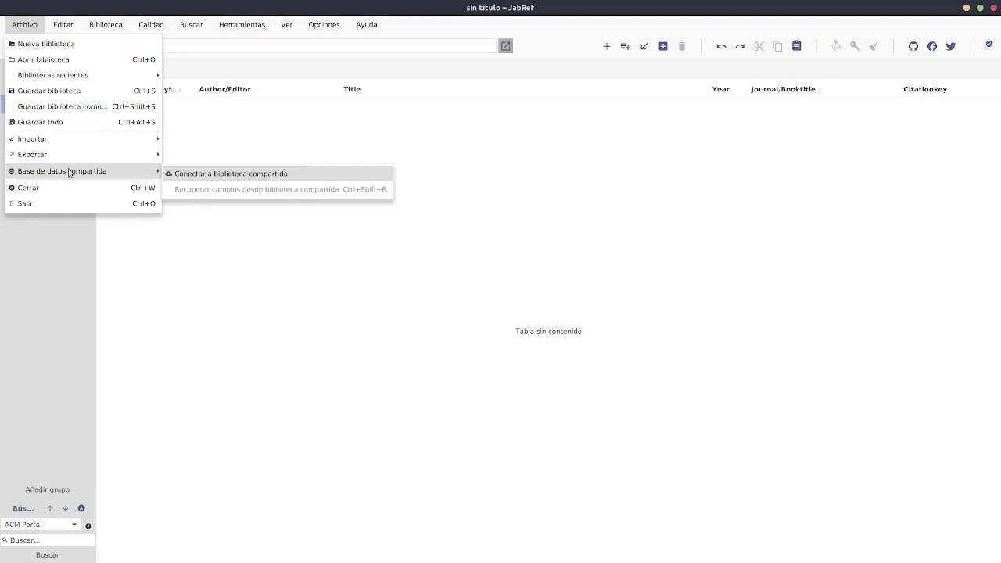
mouse_move(63, 26)
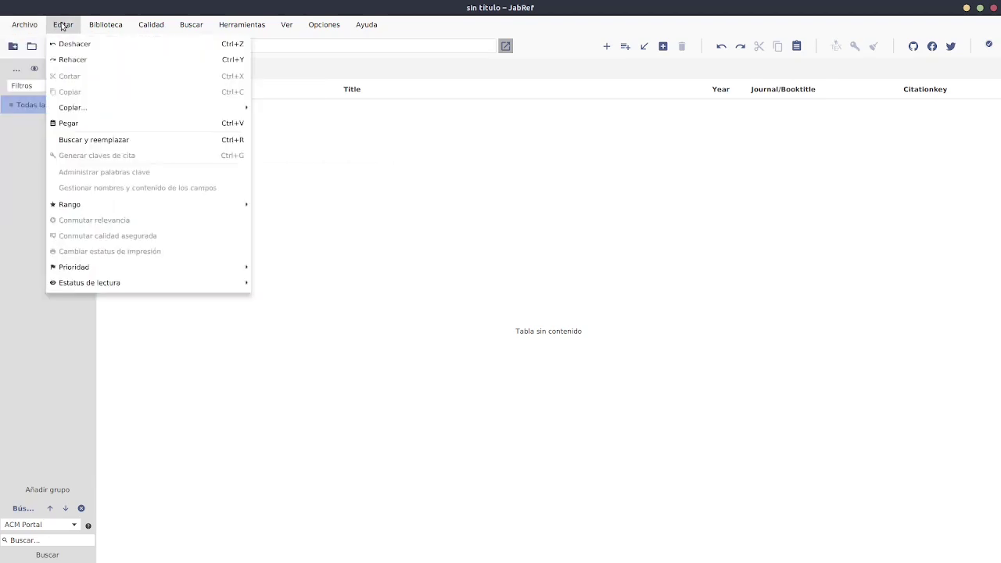
mouse_move(17, 24)
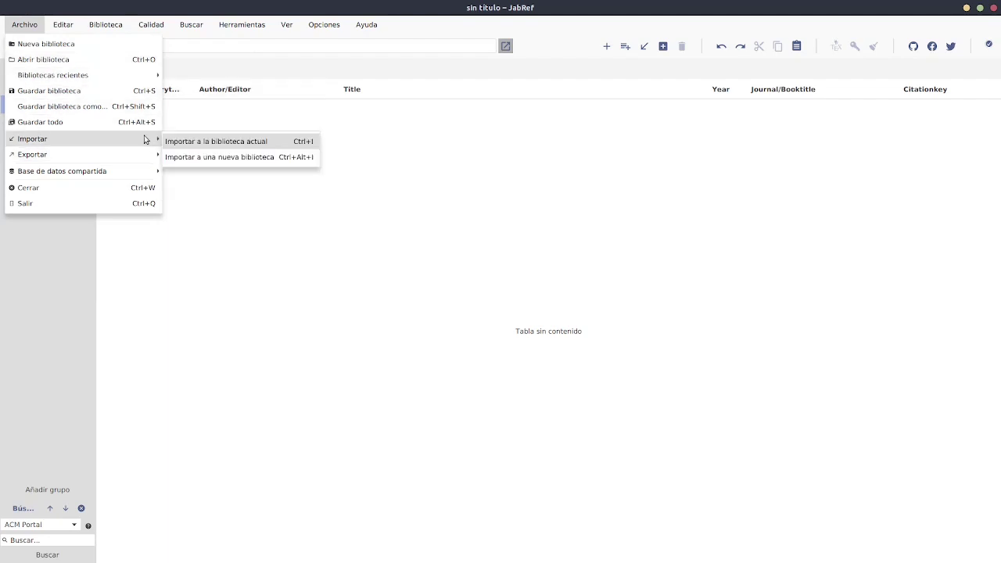
click(208, 145)
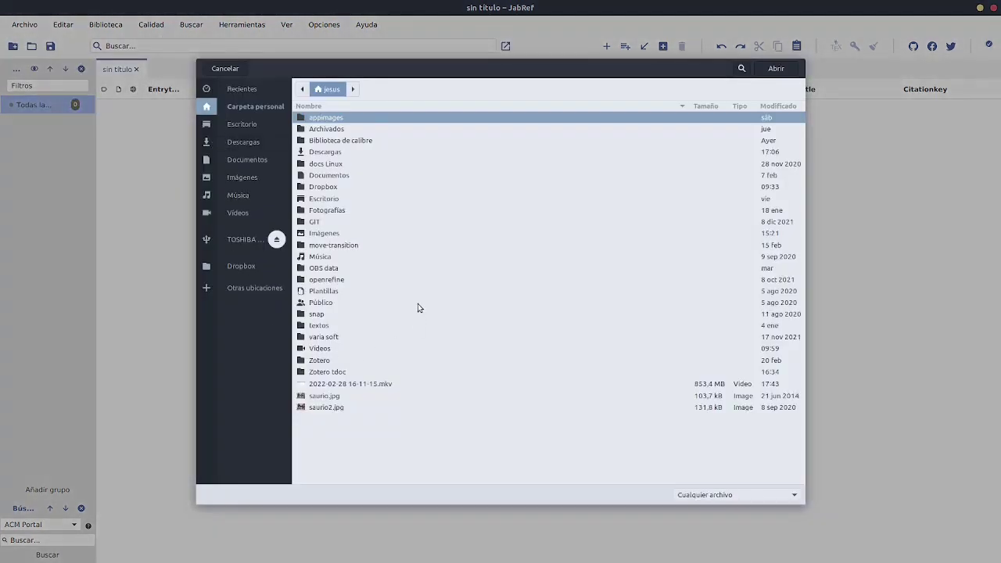
click(248, 144)
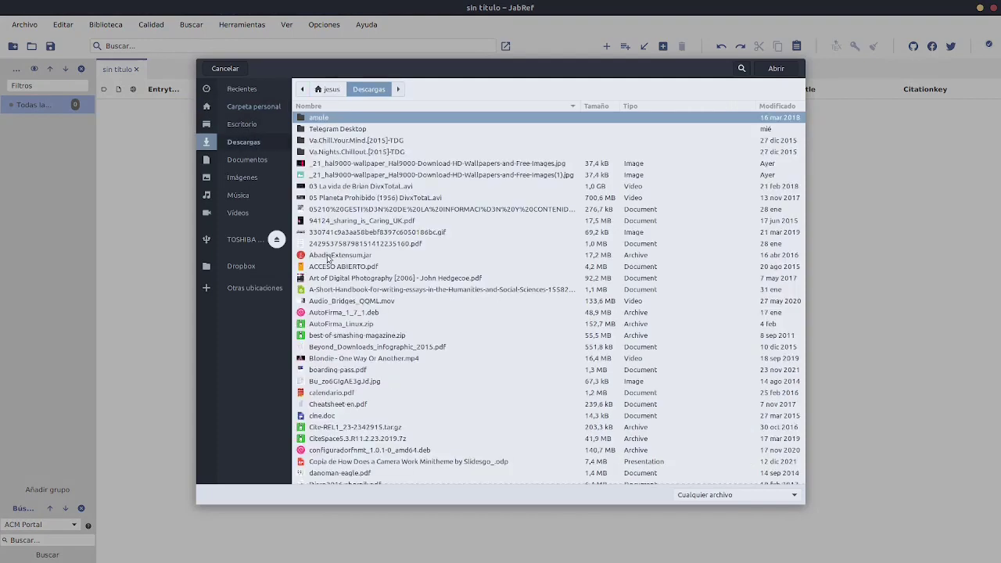
scroll(452, 336, down, 15)
scroll(459, 430, down, 2)
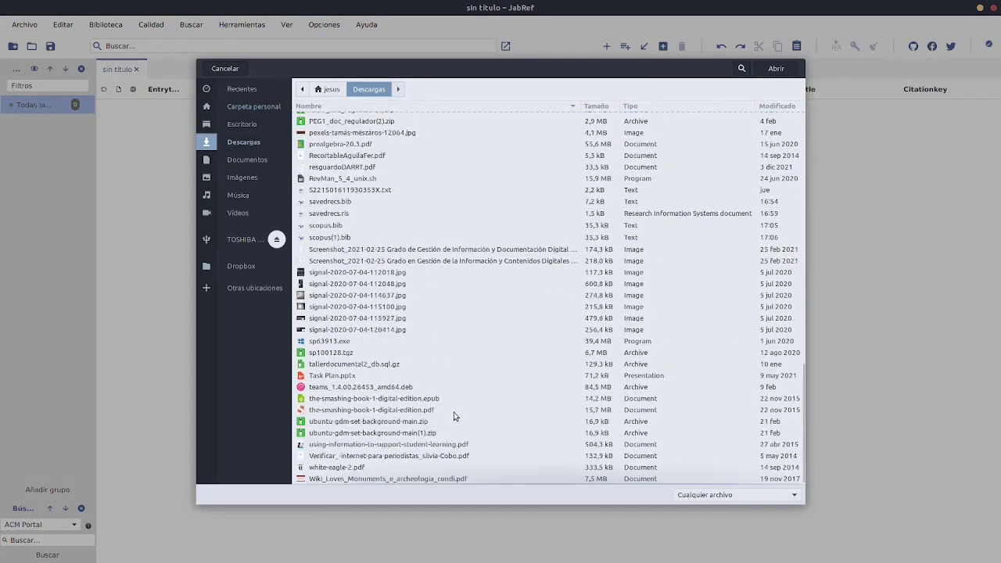
double_click(323, 227)
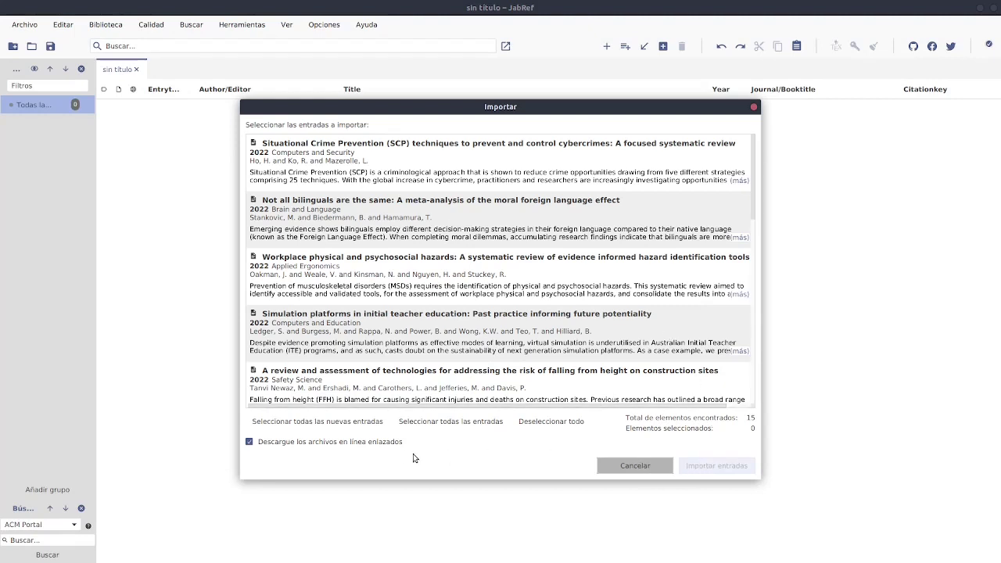
Import all new entries from the file with the download of linked online files turned off
click(368, 443)
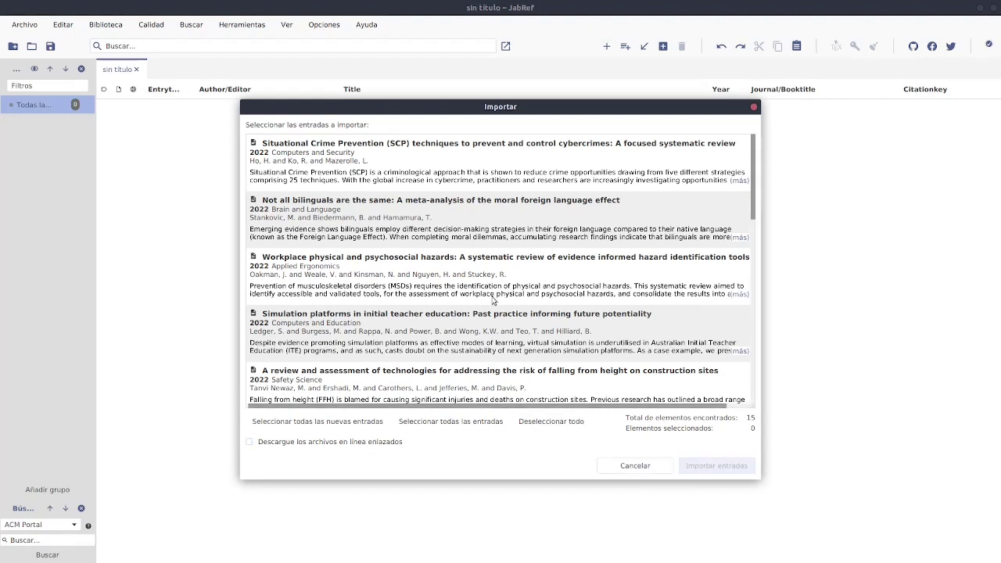
click(432, 158)
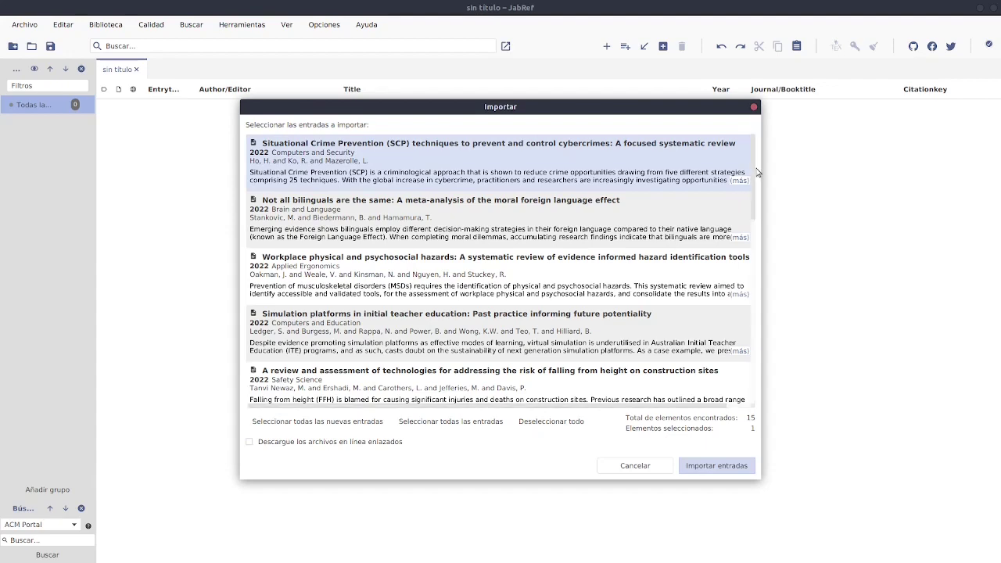
click(344, 423)
click(714, 465)
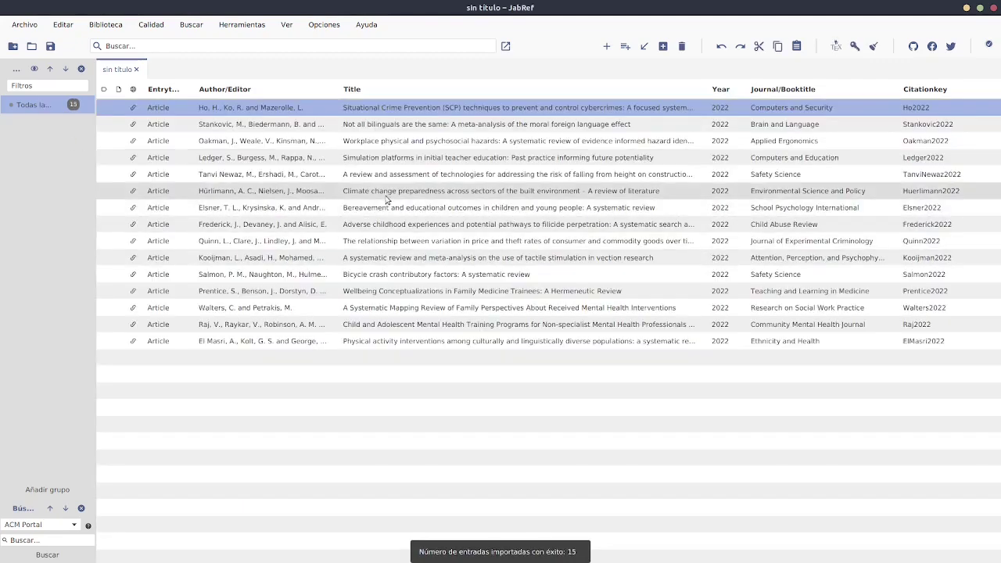
Examine the preview, field groups, abstract, comments, related articles, BibTeX source and LaTeX citations of "Climate change preparedness across sectors of the built environment"
double_click(385, 198)
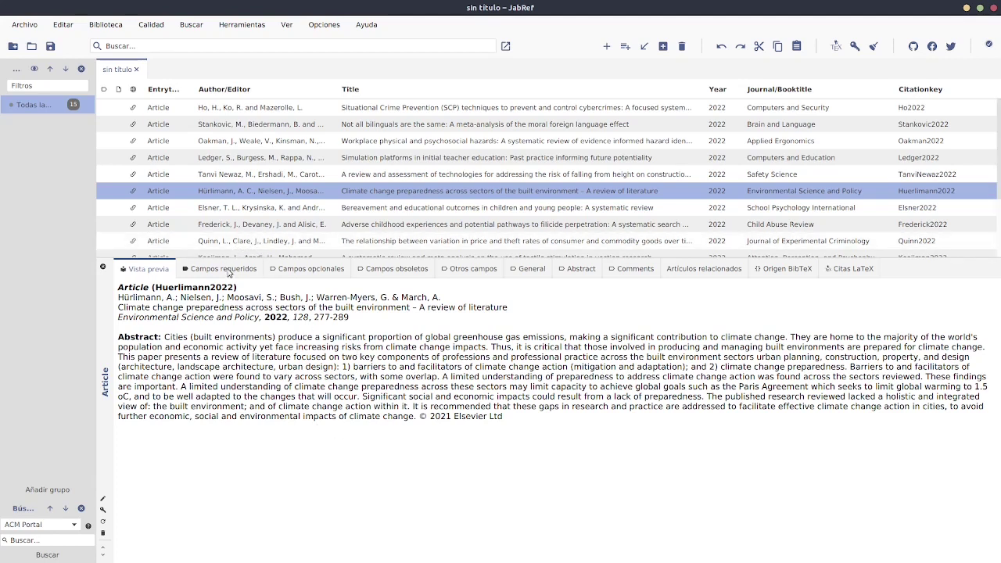
click(228, 270)
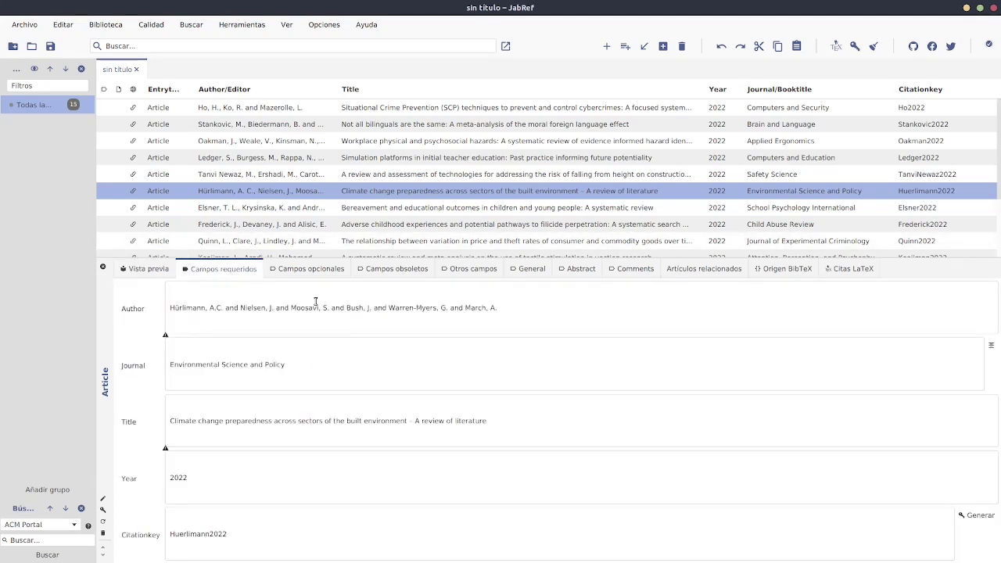
click(313, 272)
click(397, 272)
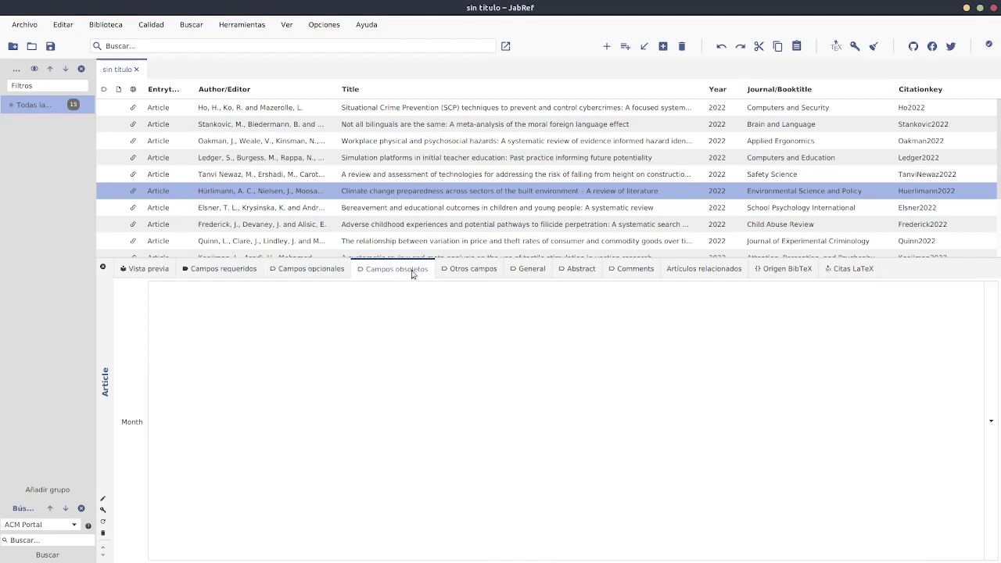
click(479, 276)
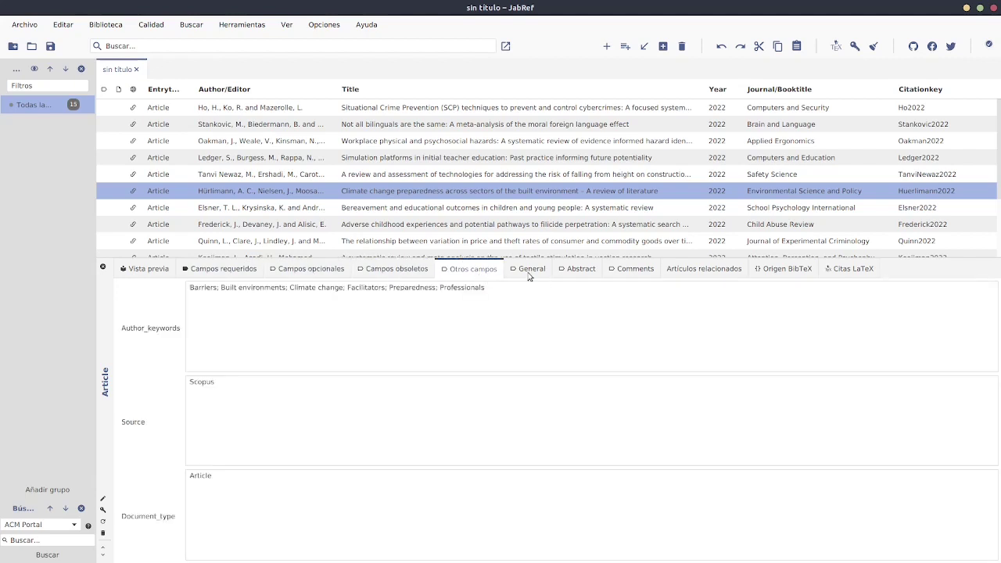
click(529, 274)
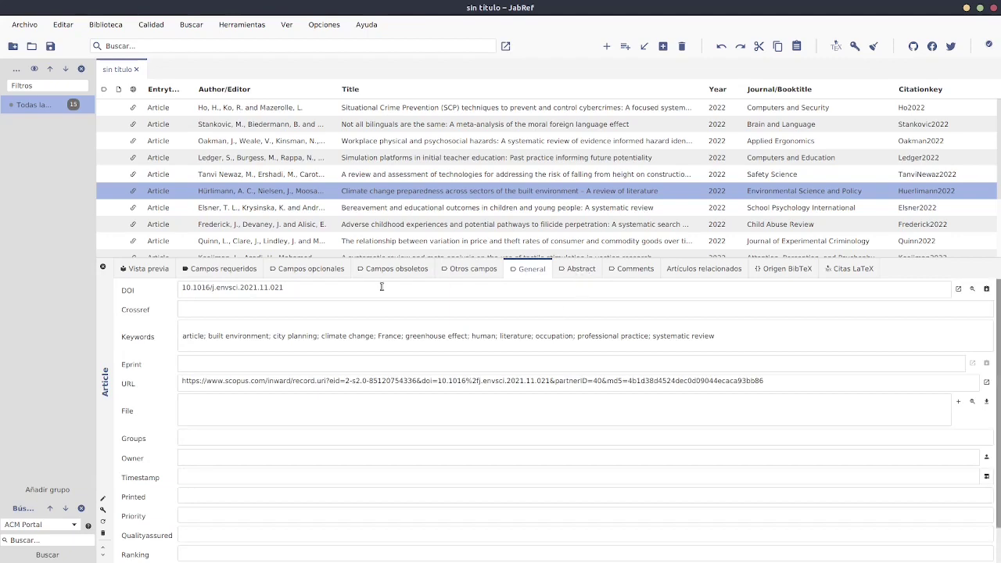
click(570, 271)
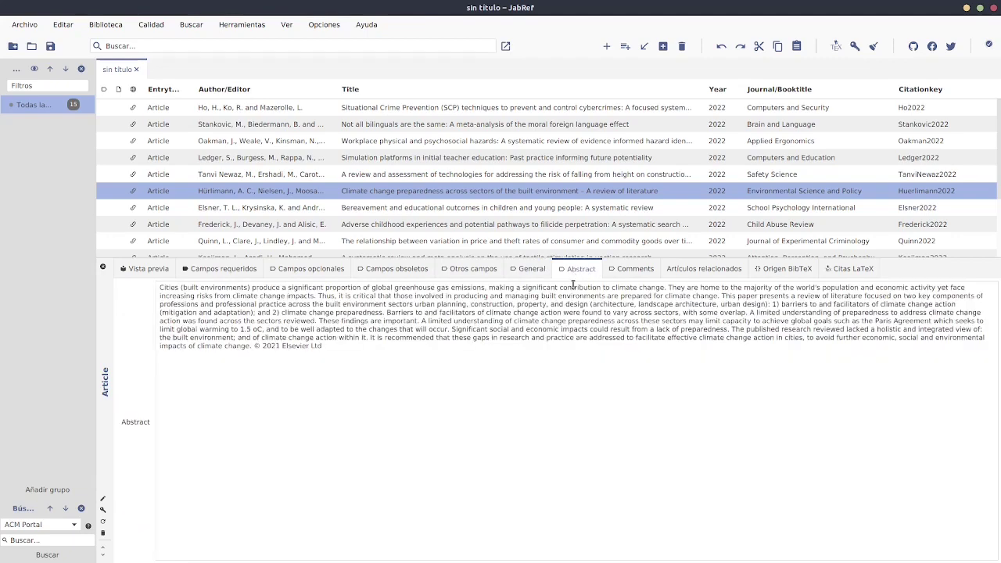
click(644, 274)
click(703, 271)
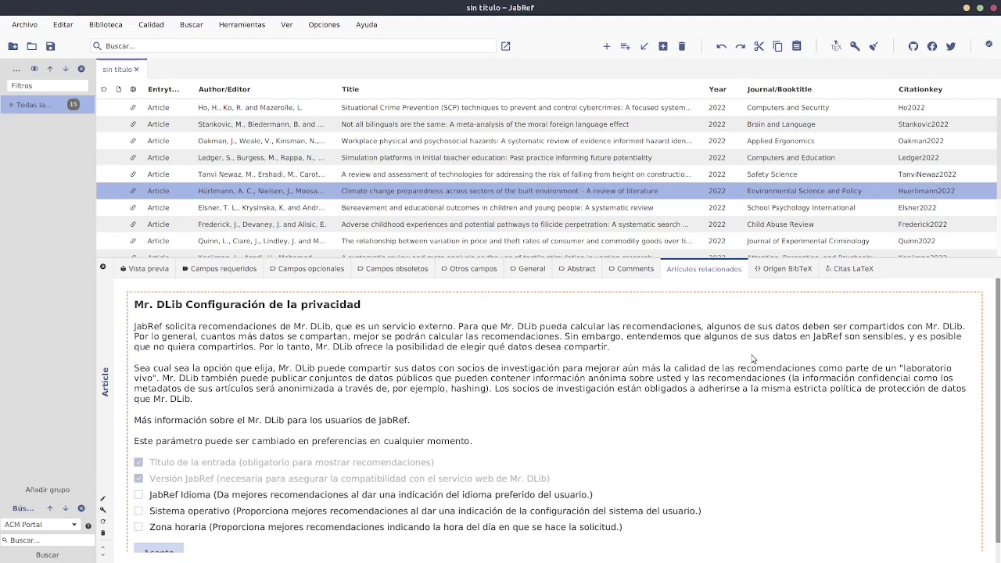
click(781, 269)
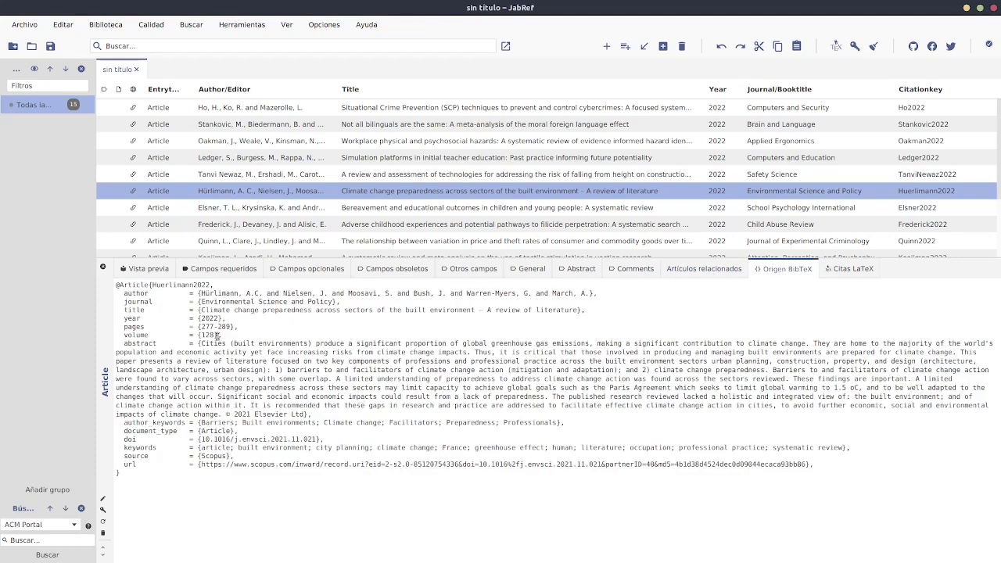
click(846, 271)
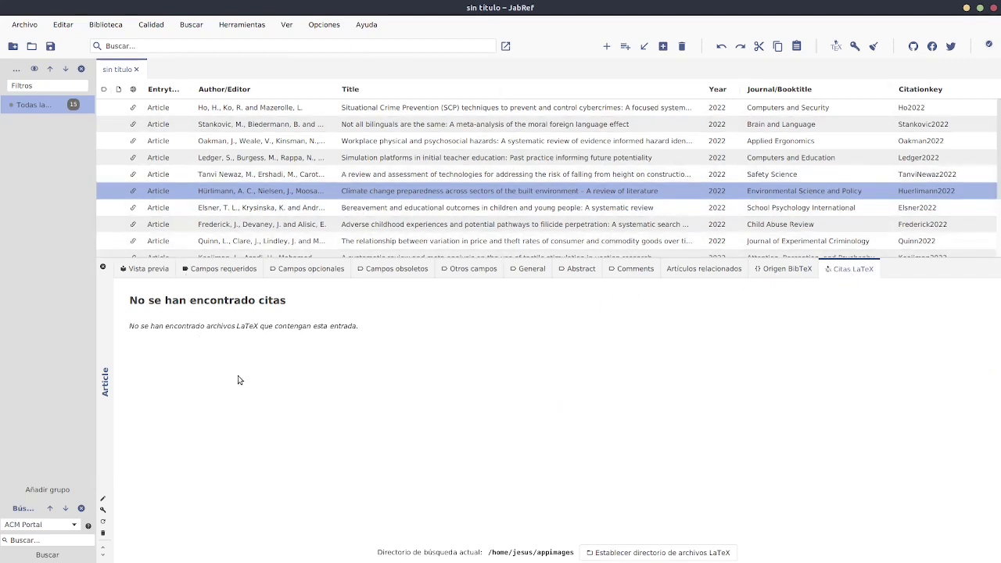
Examine the full list of online databases available for web search, keeping ACM Portal selected
click(74, 526)
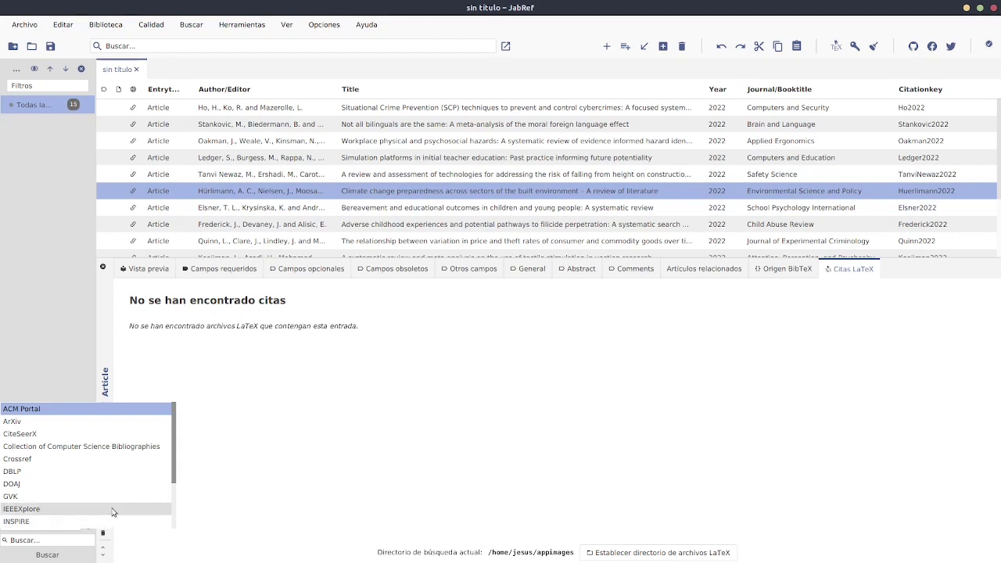
click(175, 452)
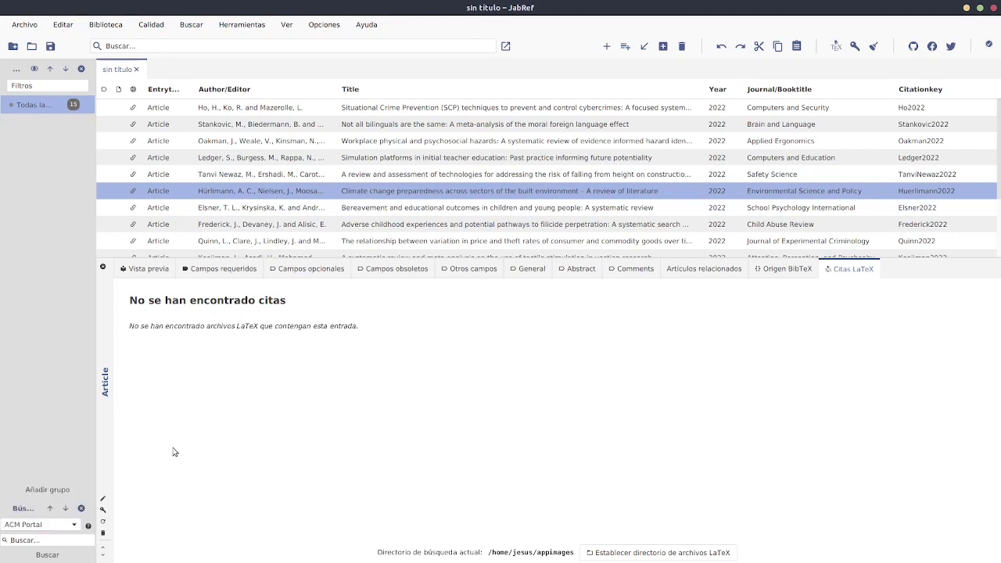
click(73, 524)
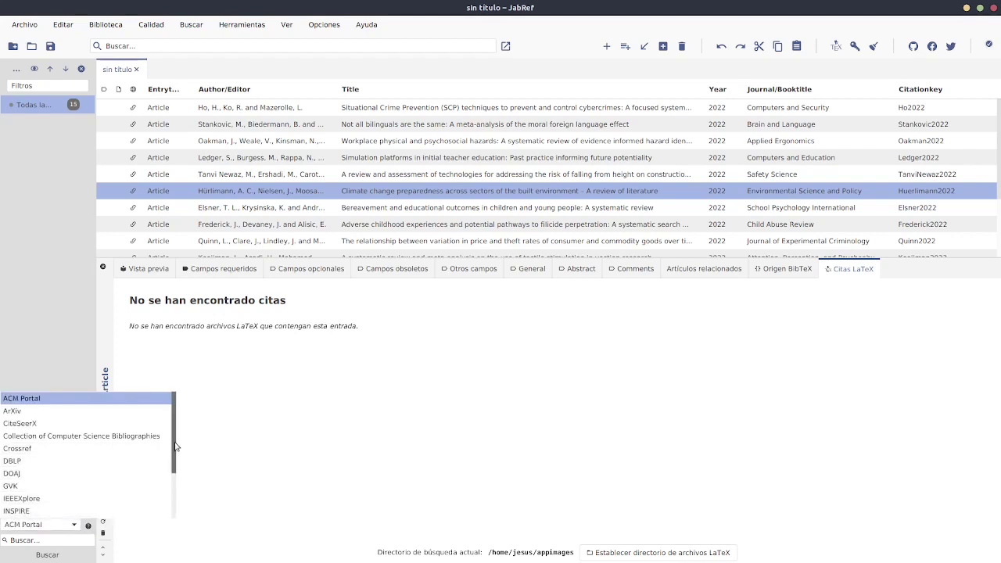
drag(173, 453, 173, 518)
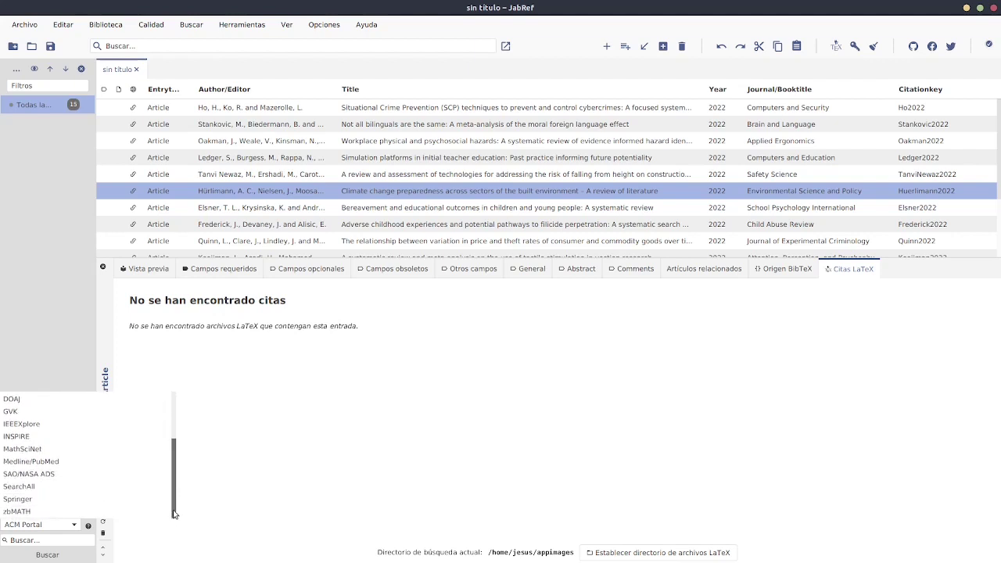
drag(176, 509, 179, 459)
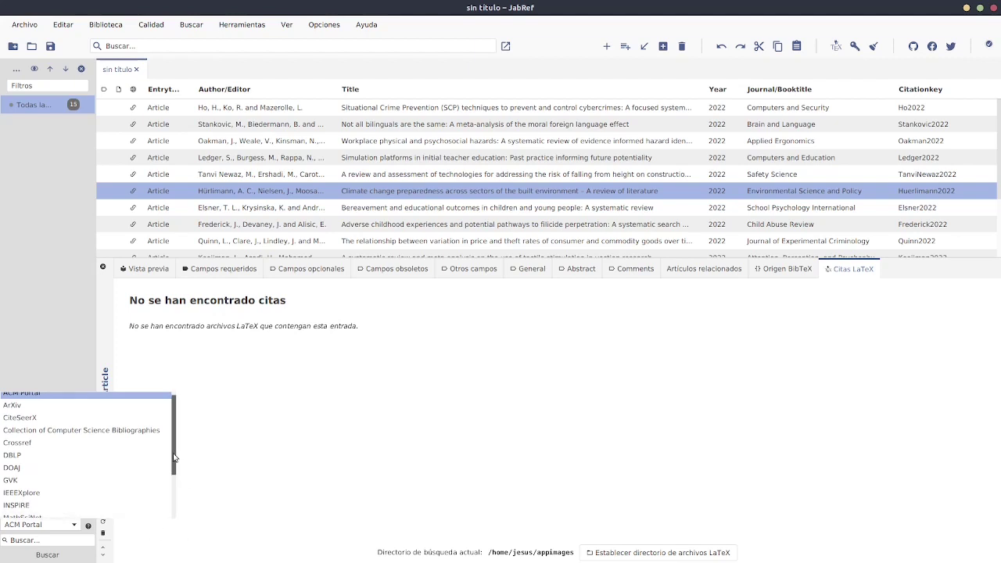
drag(176, 460, 175, 517)
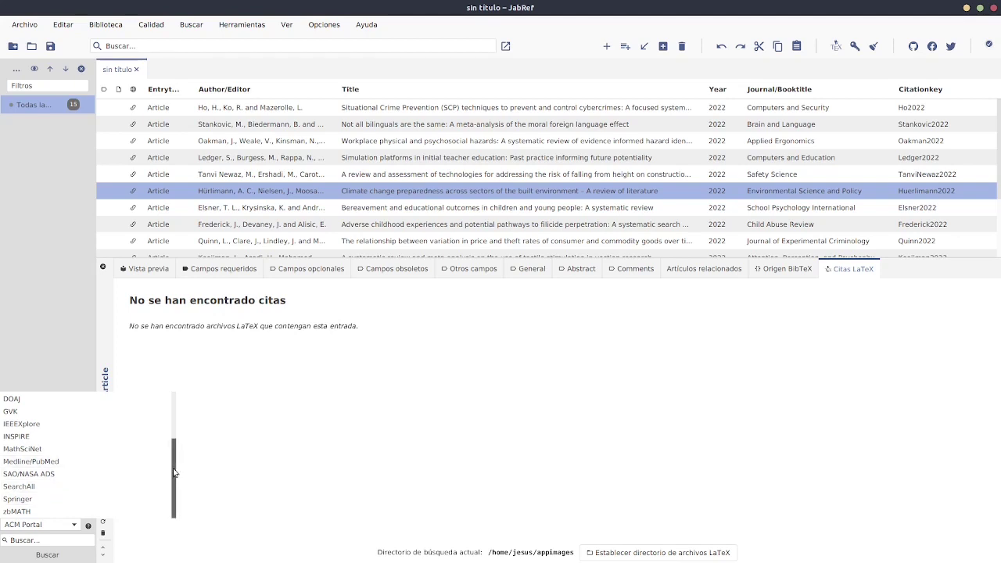
drag(177, 473, 180, 494)
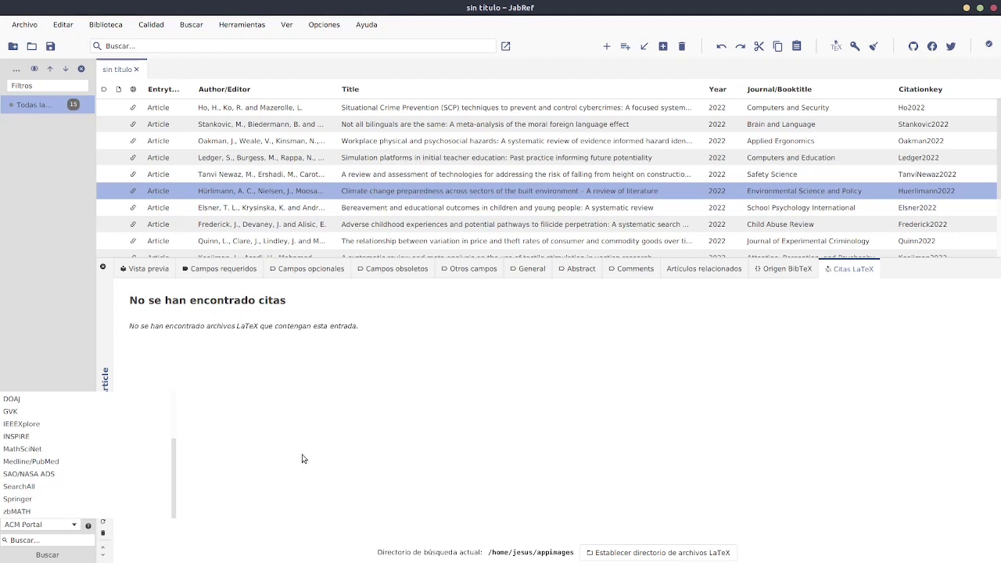
scroll(175, 490, up, 3)
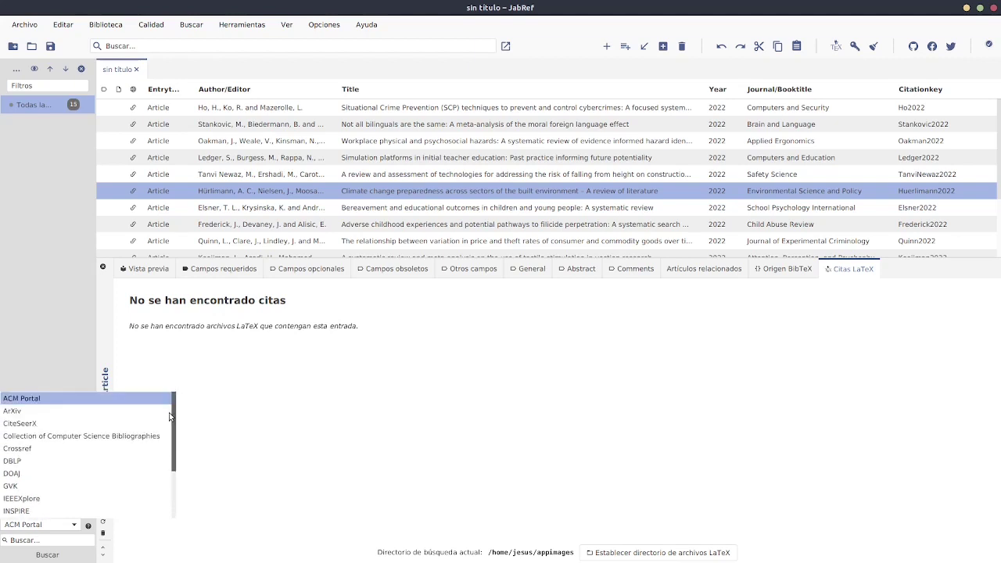
click(21, 326)
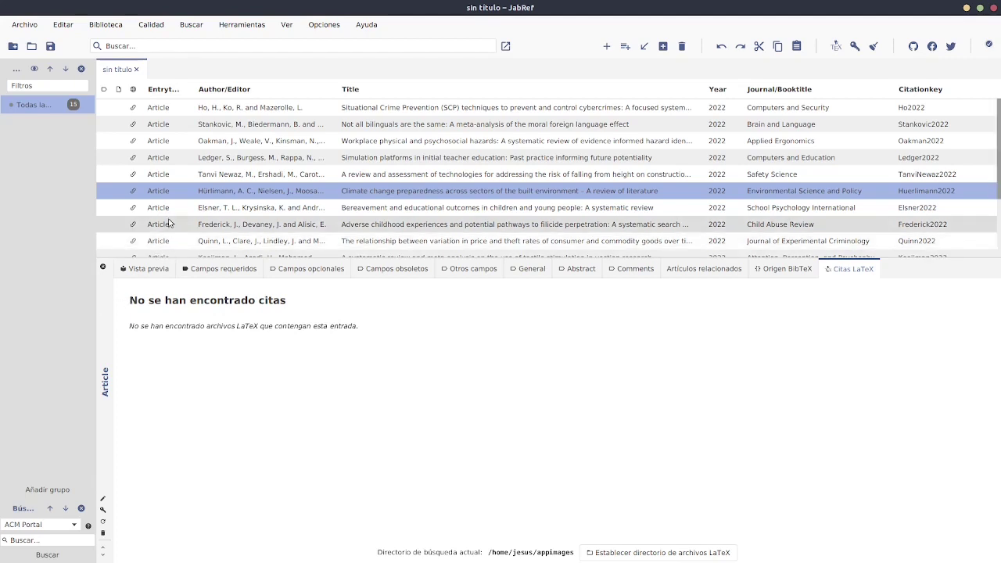
Start a new systematic literature review and enter the study title "Estudios de consumidores de Nocilla"
click(241, 25)
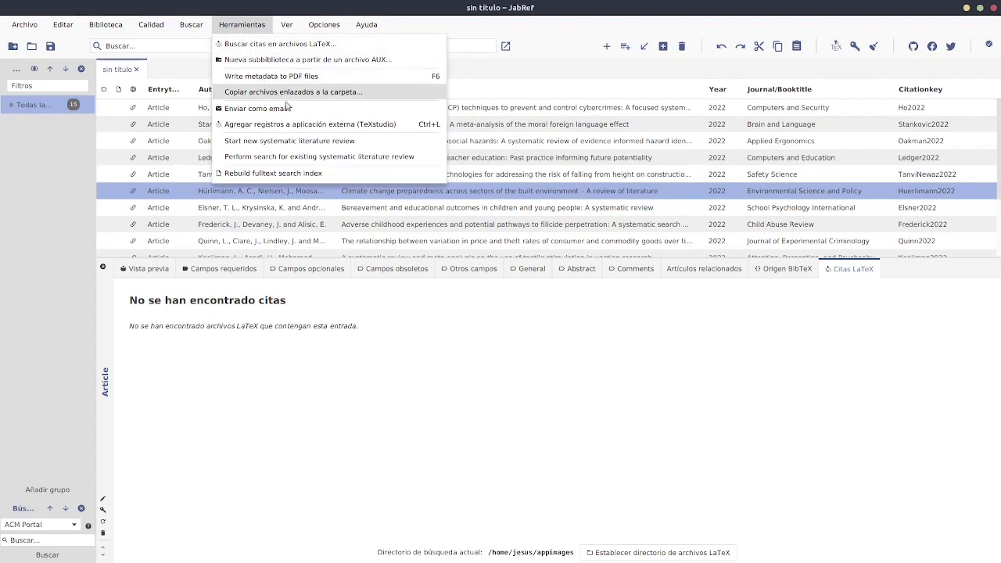
click(388, 144)
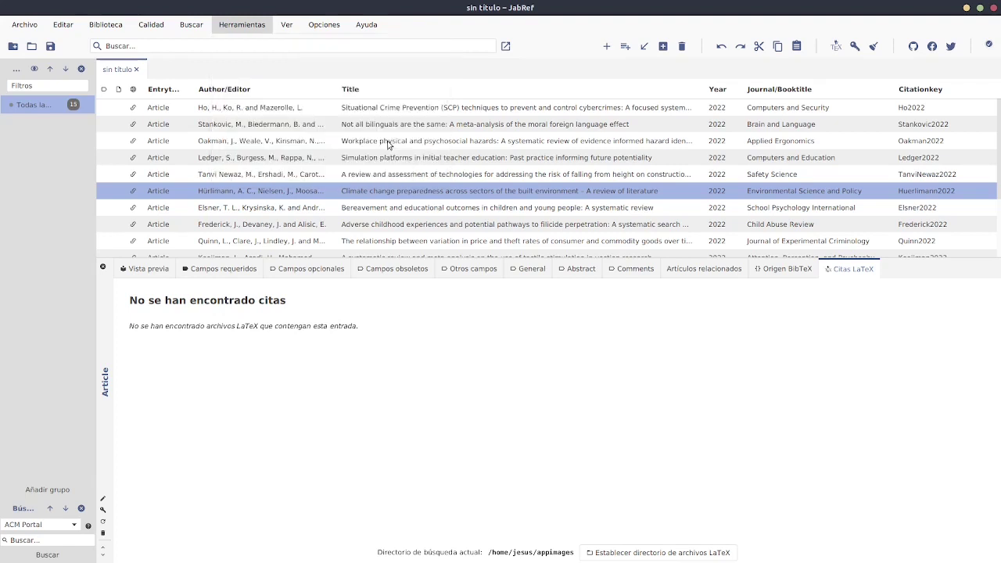
drag(423, 132, 272, 108)
click(305, 156)
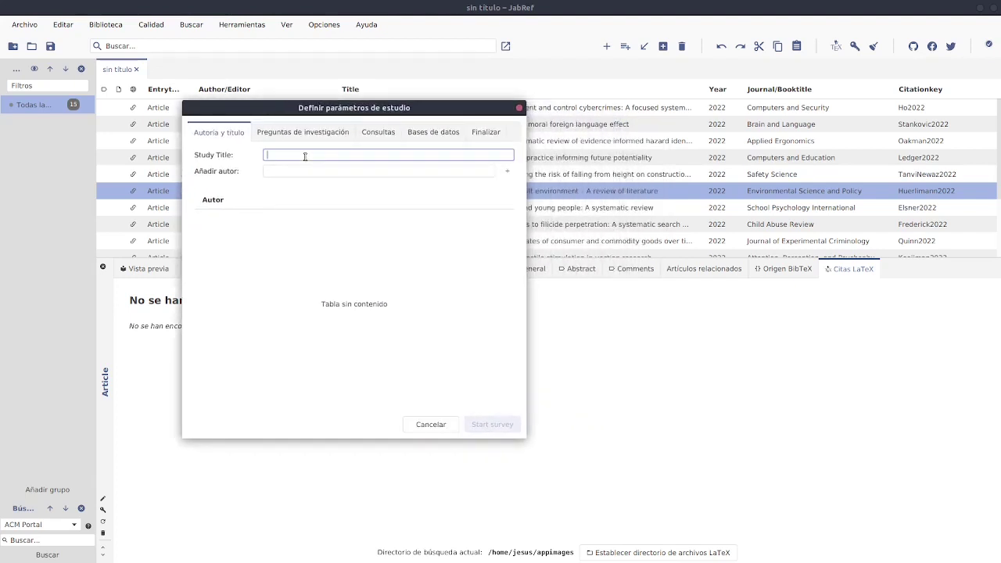
text(Estudios de)
text(consumidores de Nocilla)
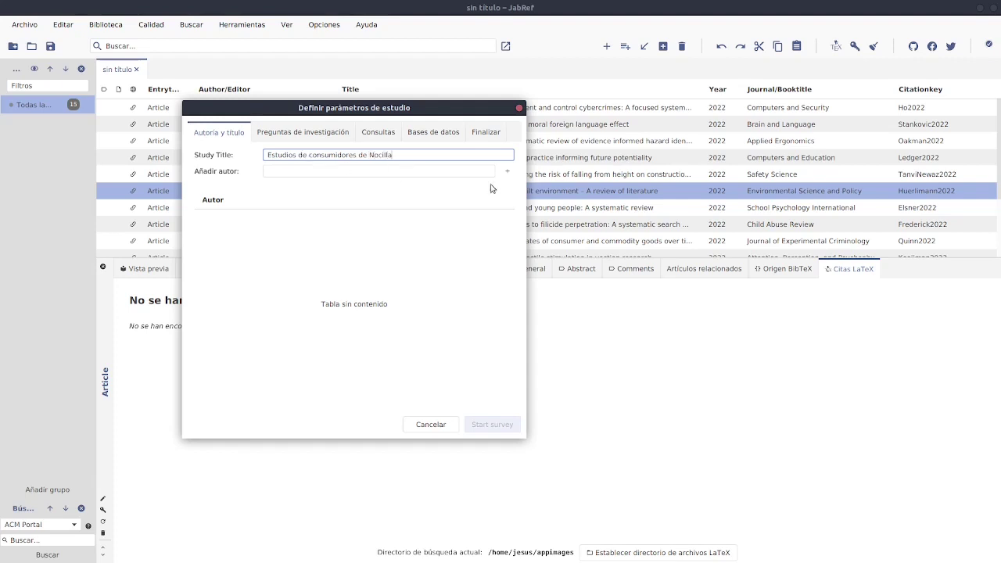
Change the study title to "Estudios de consumidores de cream de cacao" and add YO as the study's author
key(BackSpace)
key(BackSpace)
key(BackSpace)
key(BackSpace)
key(BackSpace)
key(BackSpace)
key(BackSpace)
text(cream de caco)
click(406, 170)
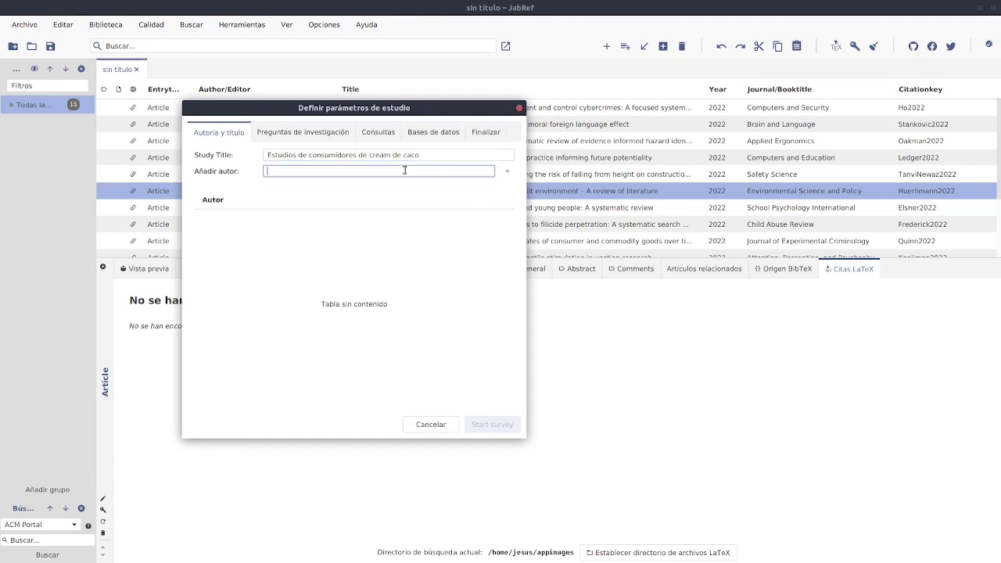
text(YO)
click(463, 158)
key(BackSpace)
text(ao)
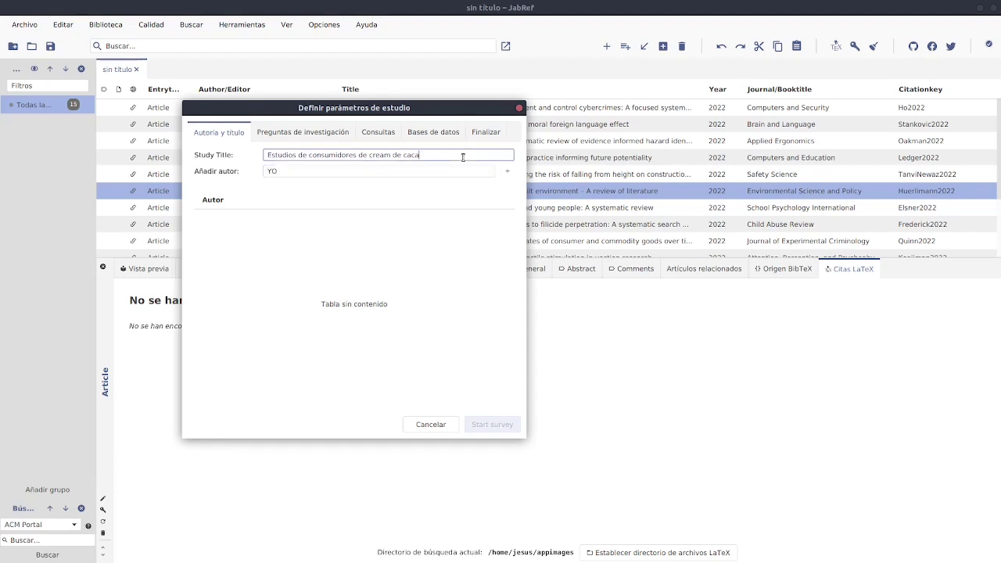
click(507, 171)
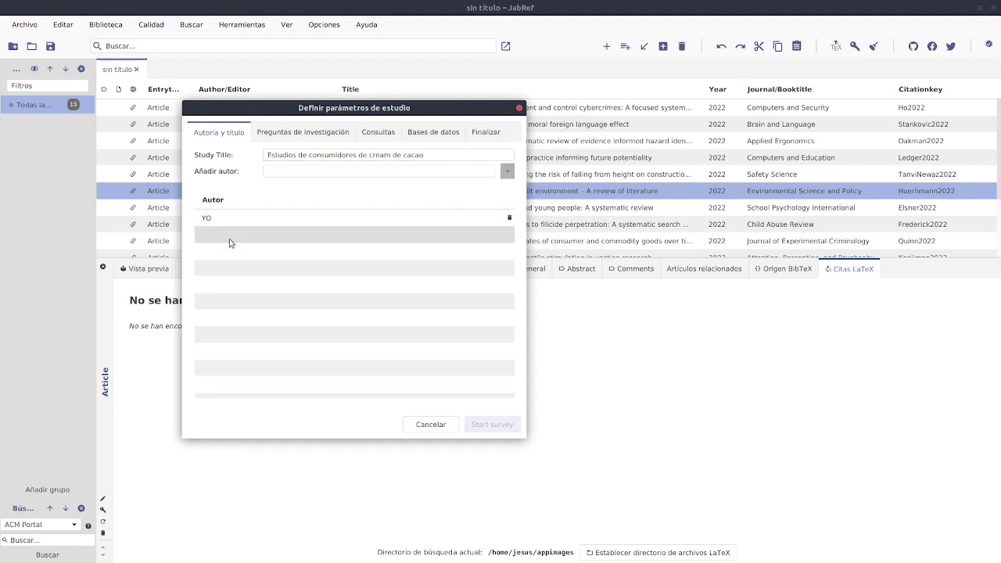
Add the research question "¿Es buena la crema de caca0?" to the study
click(309, 131)
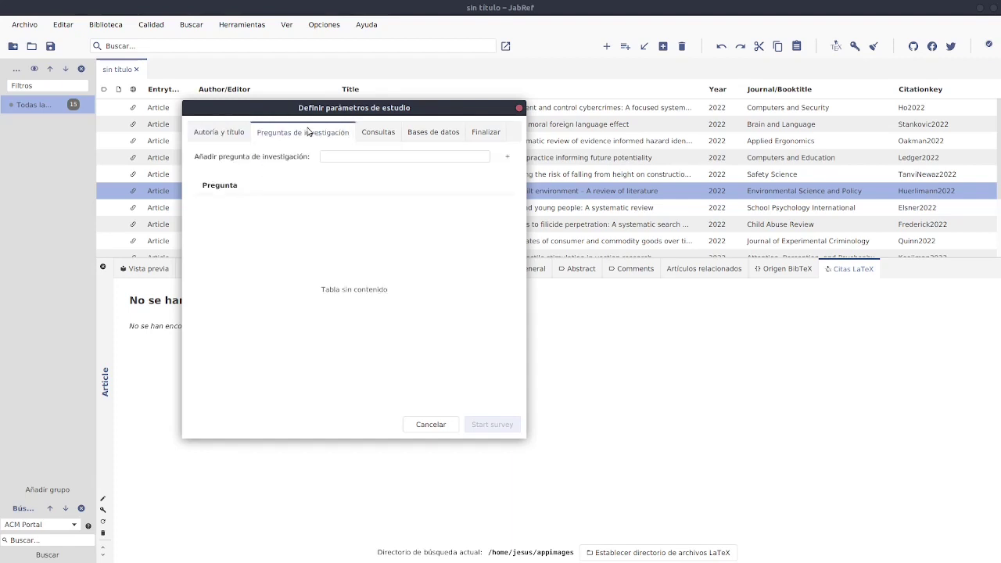
click(350, 156)
text(¿Es buena la crema de ca)
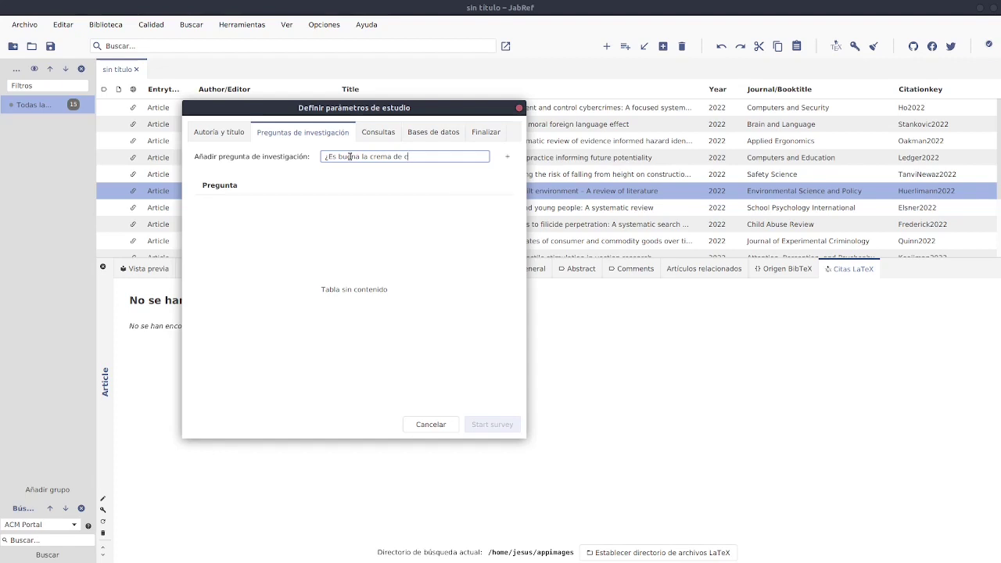
text(ca0?)
key(Return)
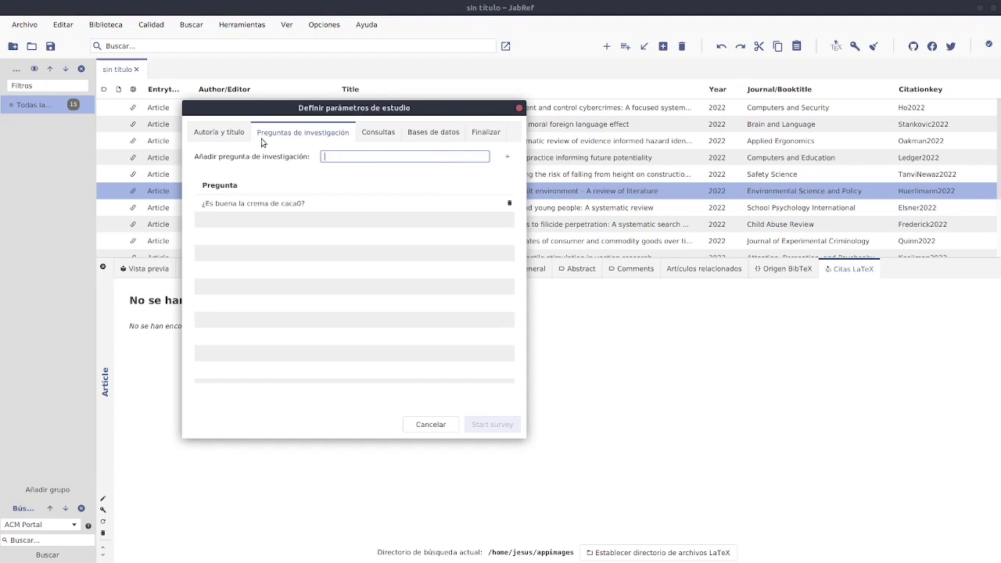
Add a second research question, "¿Es verdadero cacao?", to the study
click(227, 133)
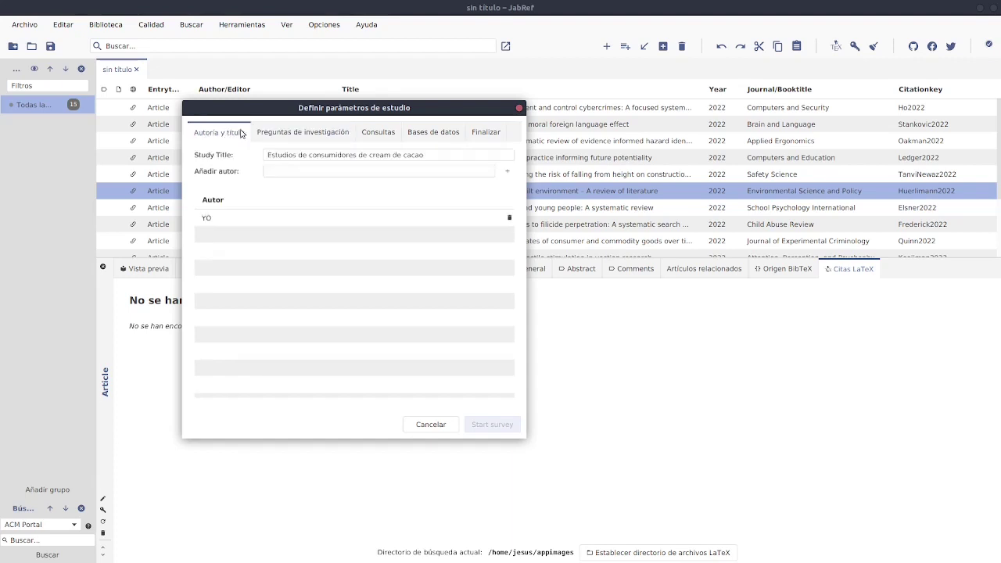
click(285, 136)
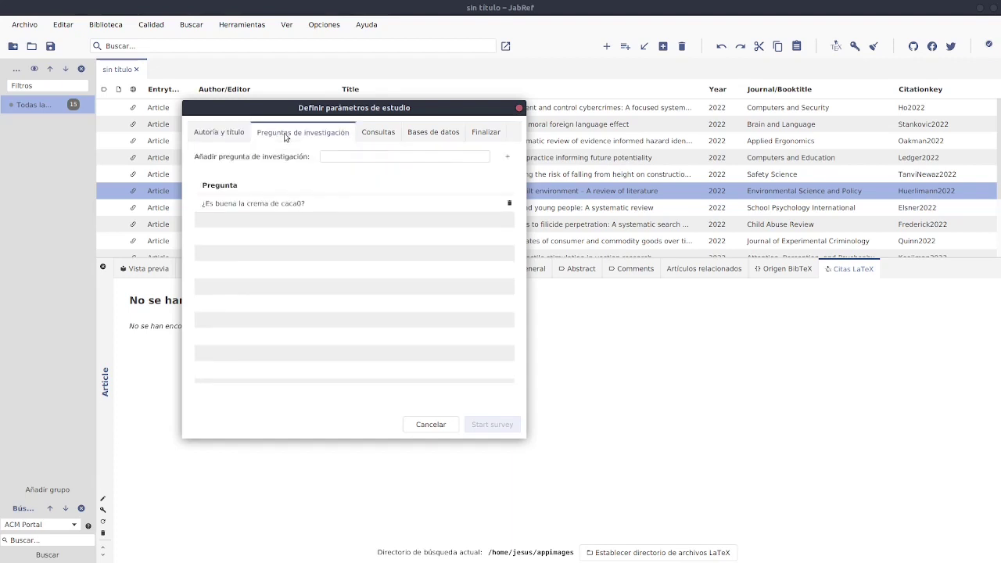
click(336, 159)
text(¿E)
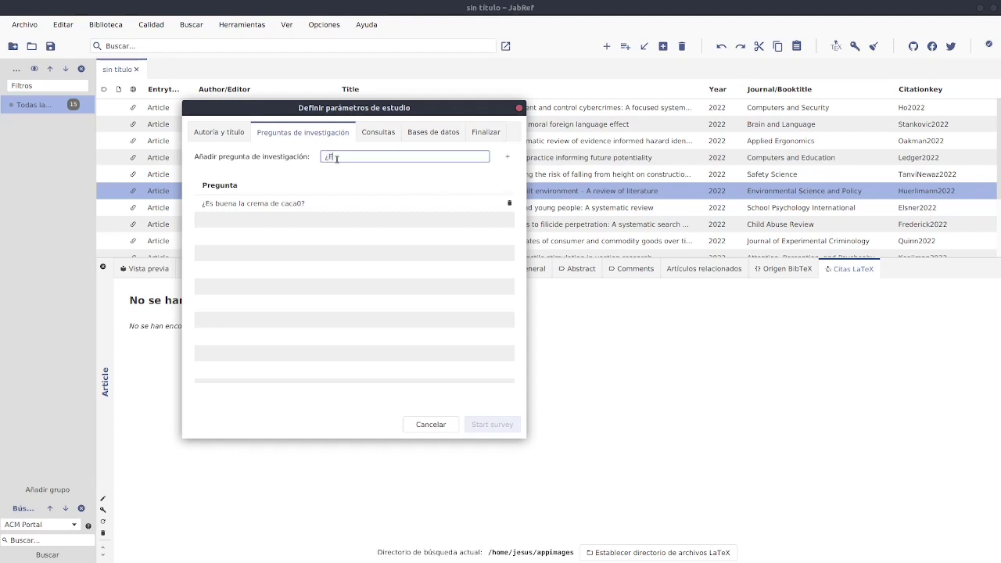
text(s verdadero cacao?)
key(Return)
click(266, 204)
click(265, 218)
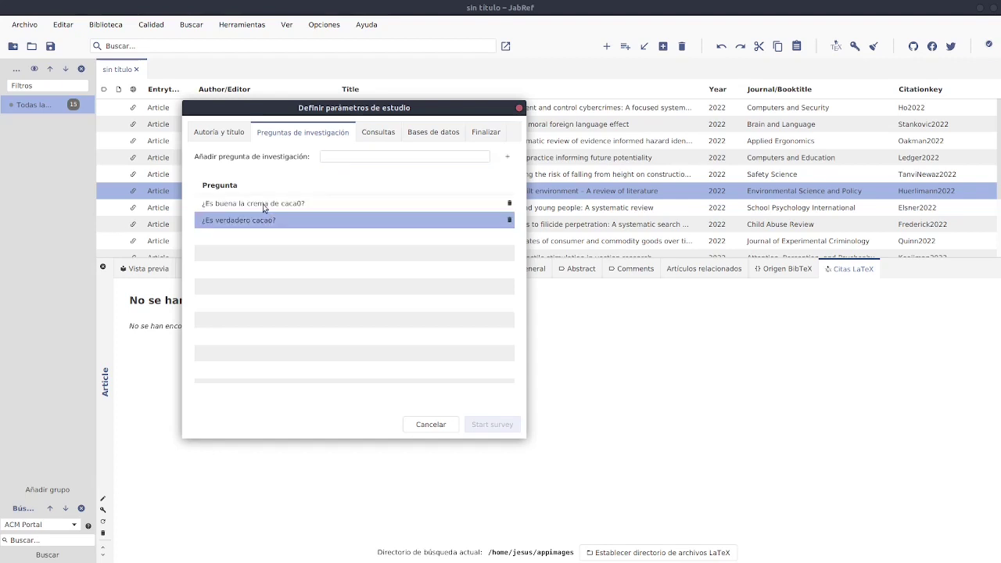
Add "cacao" as a search query for the study
click(238, 132)
click(383, 134)
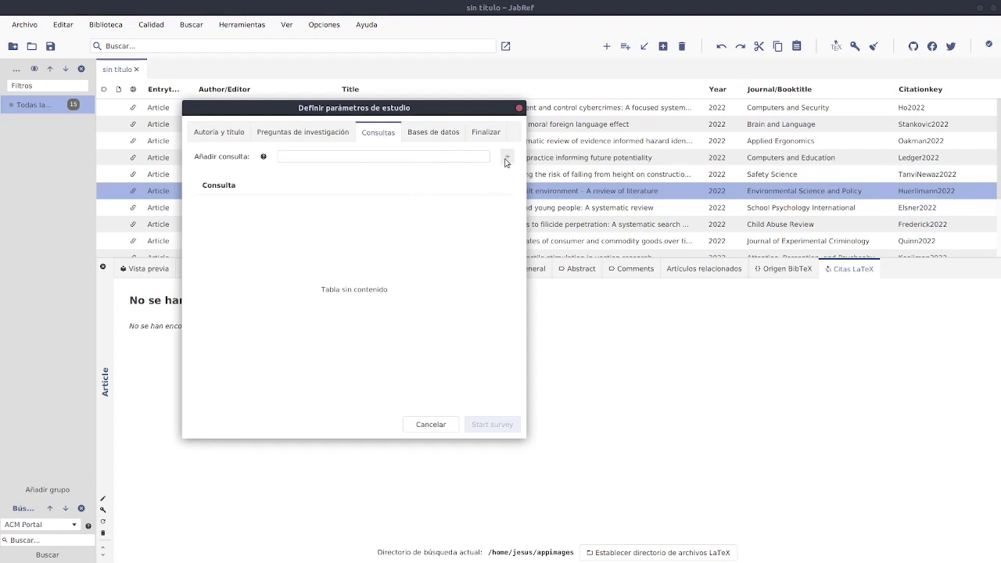
click(435, 158)
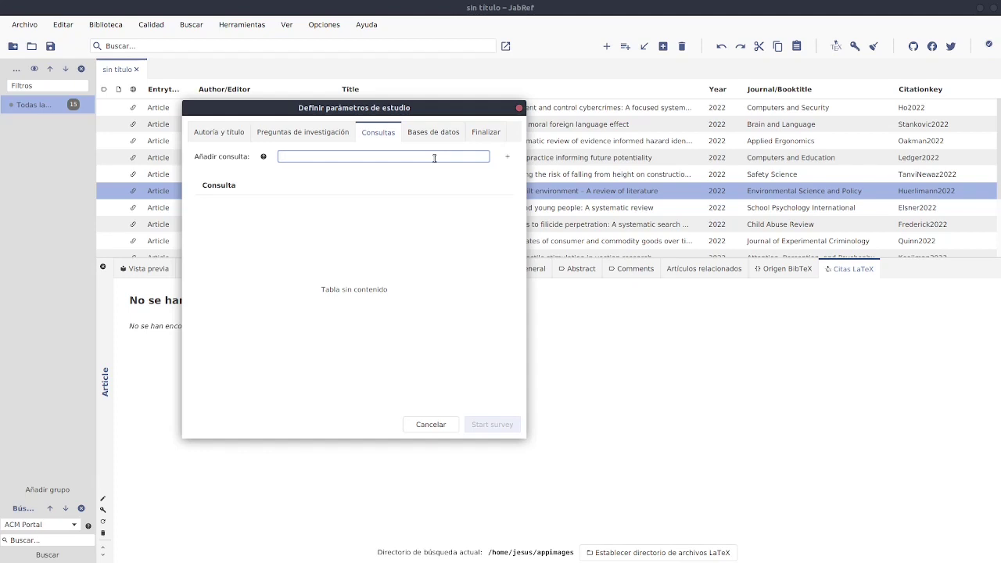
text(cacao)
click(507, 156)
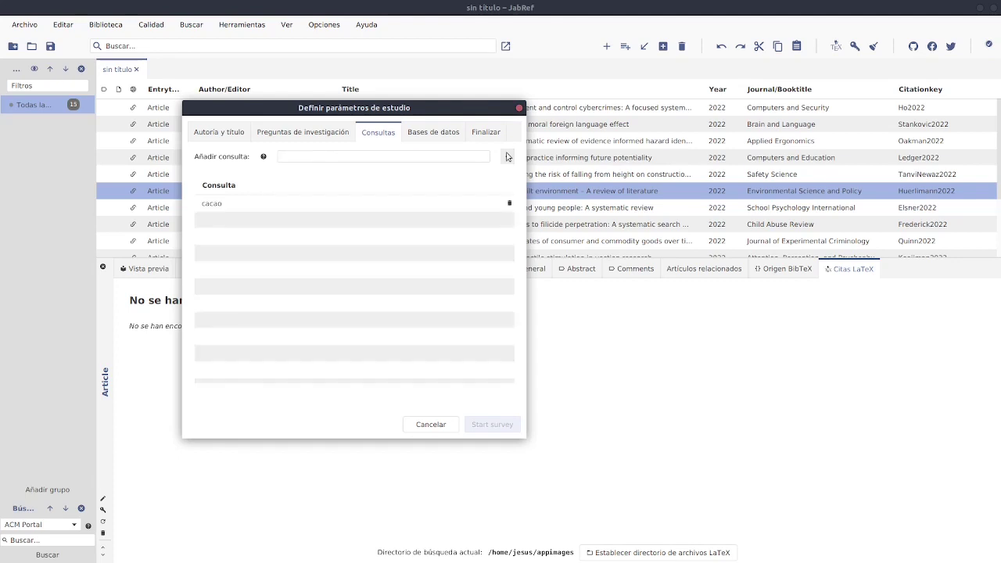
Choose DOAJ from the databases available for the study
click(443, 135)
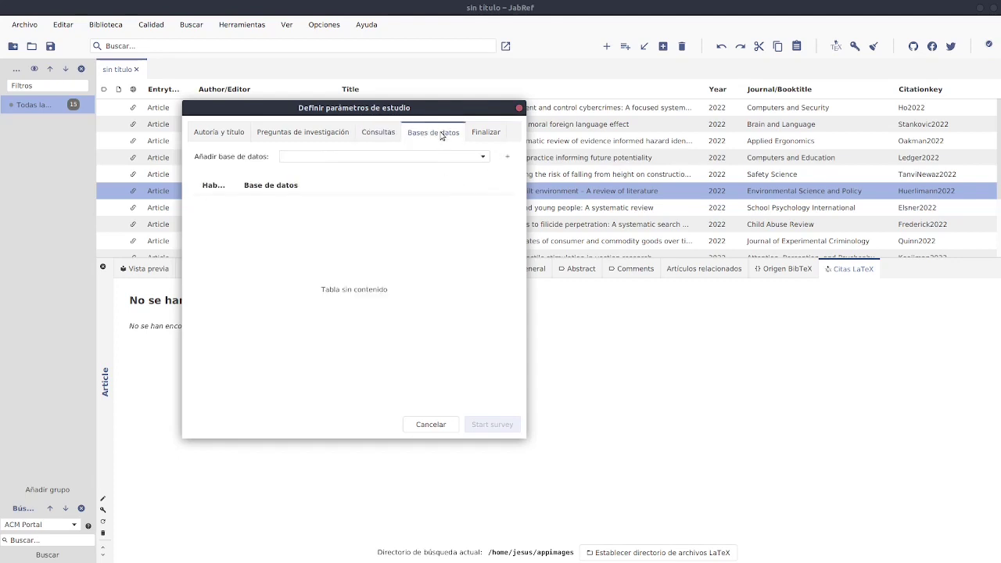
click(480, 157)
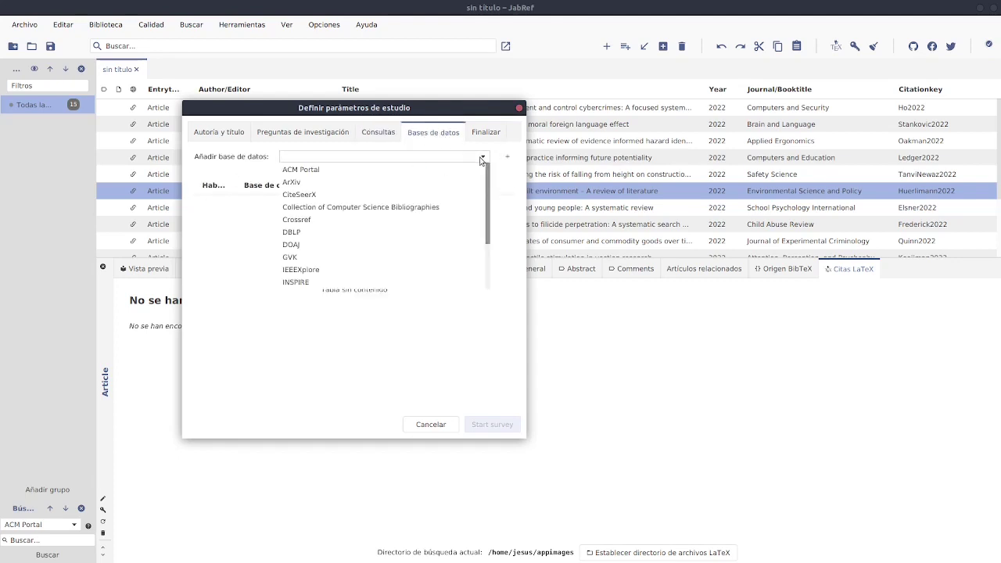
mouse_move(490, 190)
mouse_down()
mouse_move(495, 271)
mouse_move(487, 183)
mouse_up()
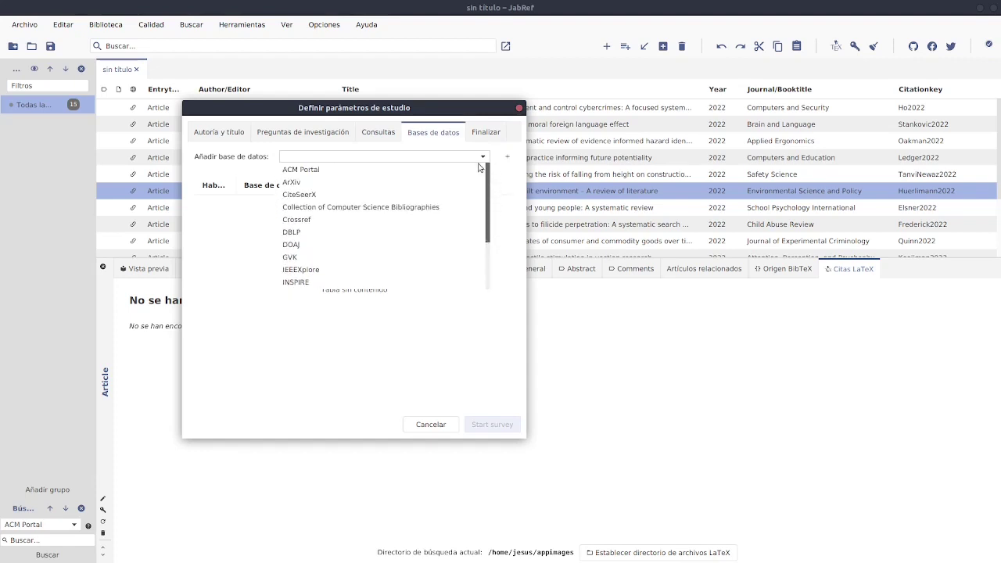
click(333, 244)
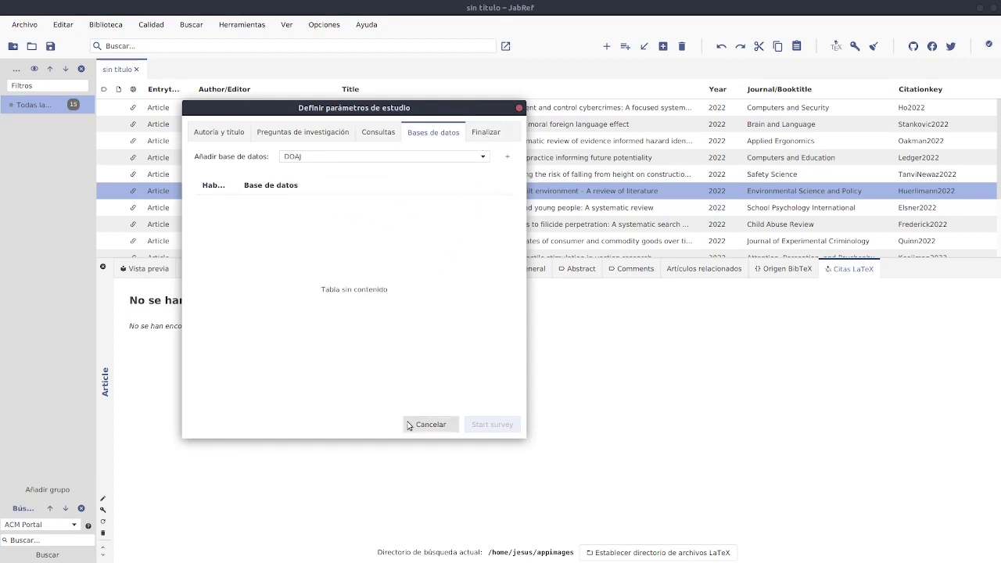
Set the study directory to the appimages folder and close the study definition without starting the survey
click(485, 137)
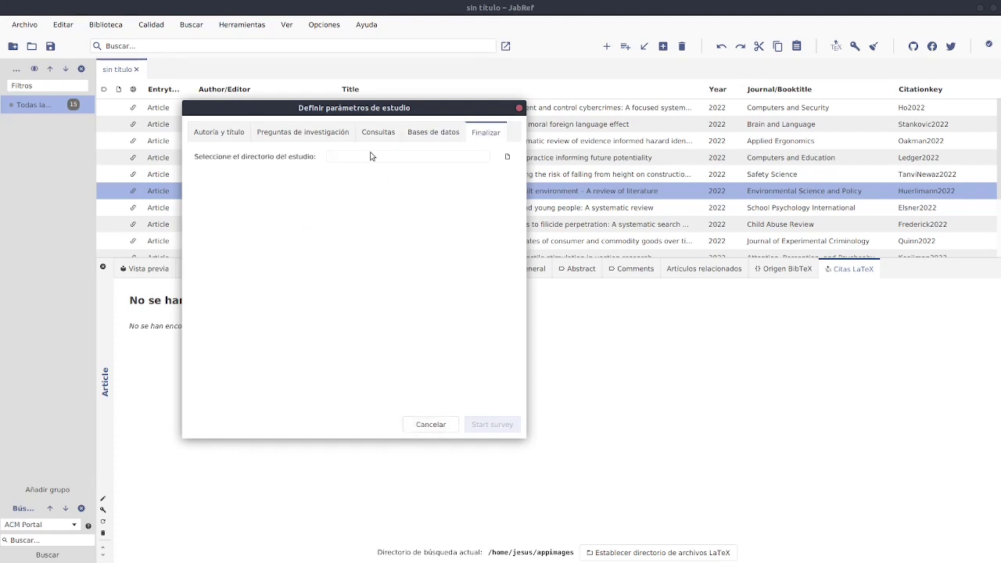
click(508, 157)
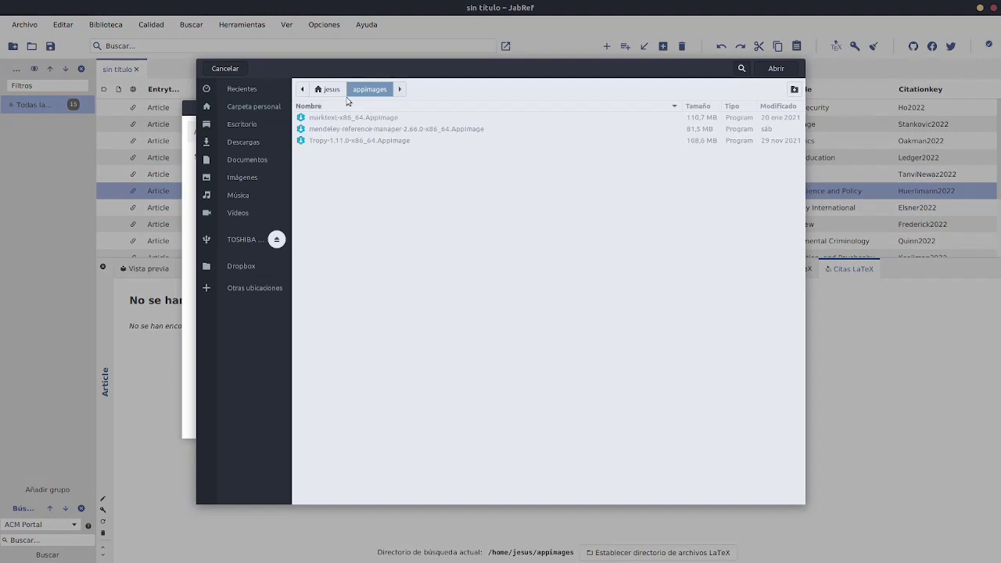
click(788, 69)
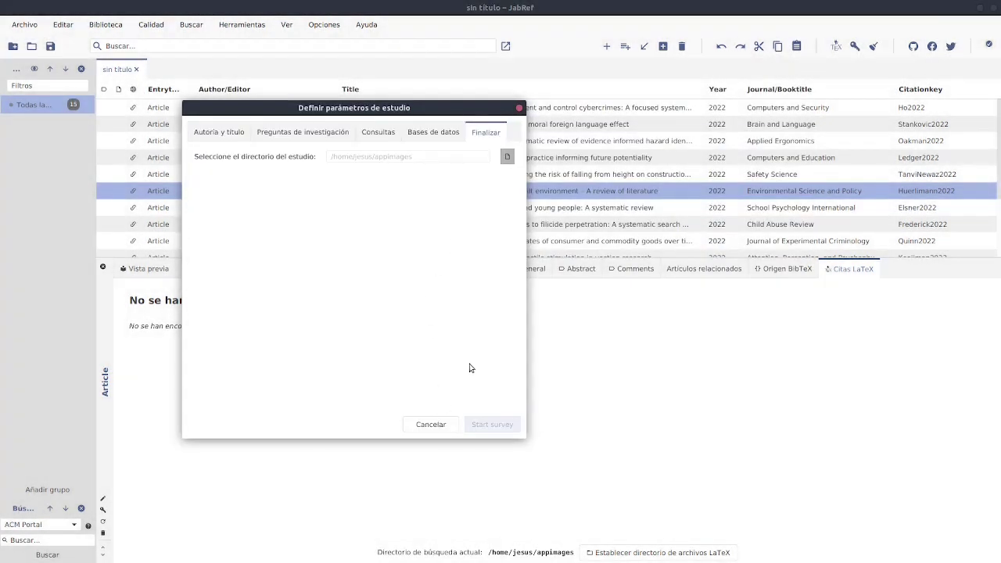
click(508, 158)
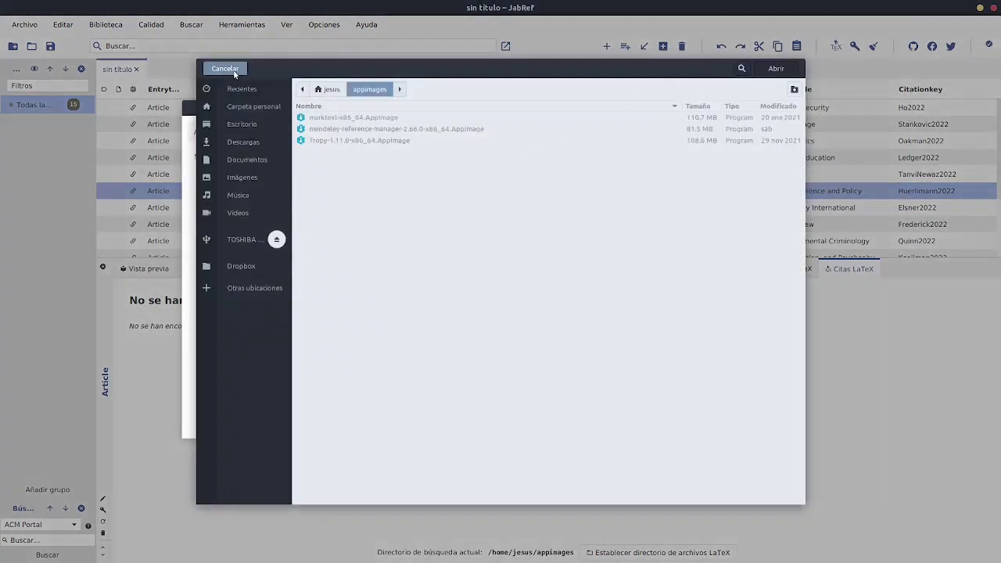
click(233, 71)
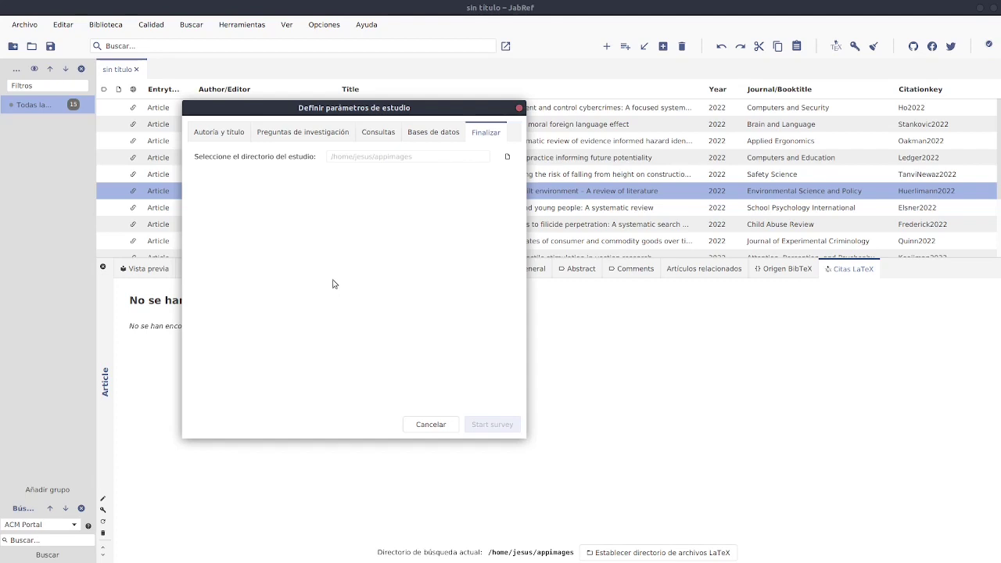
click(520, 109)
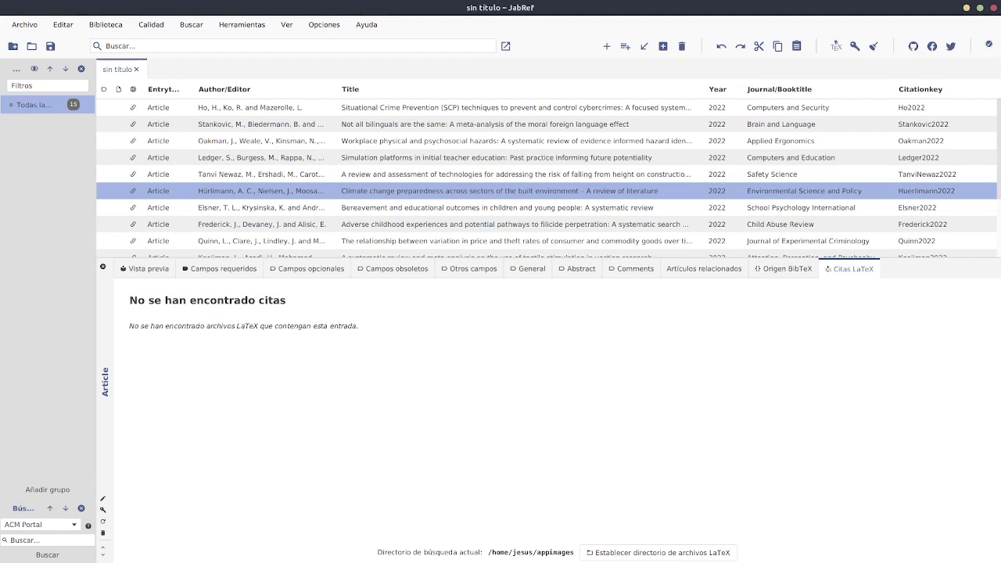
Switch to the file manager, view the appimages folder and the home folder, and return to JabRef
key(alt+Tab)
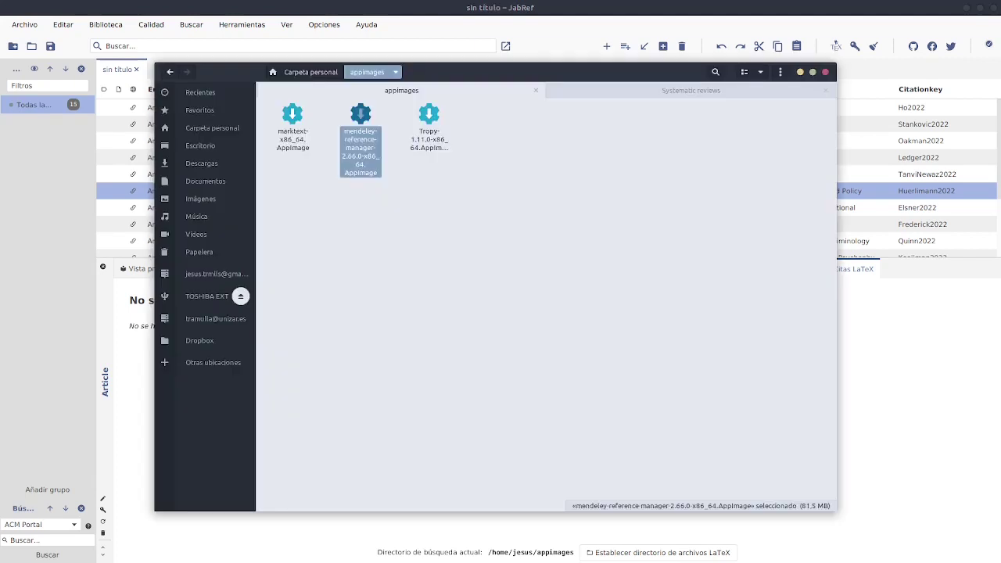
click(529, 235)
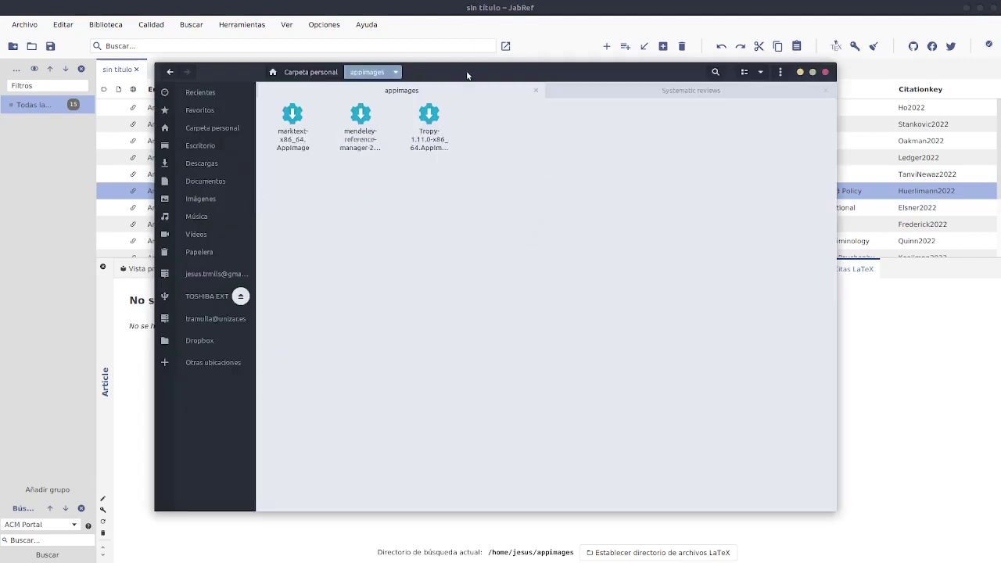
click(309, 72)
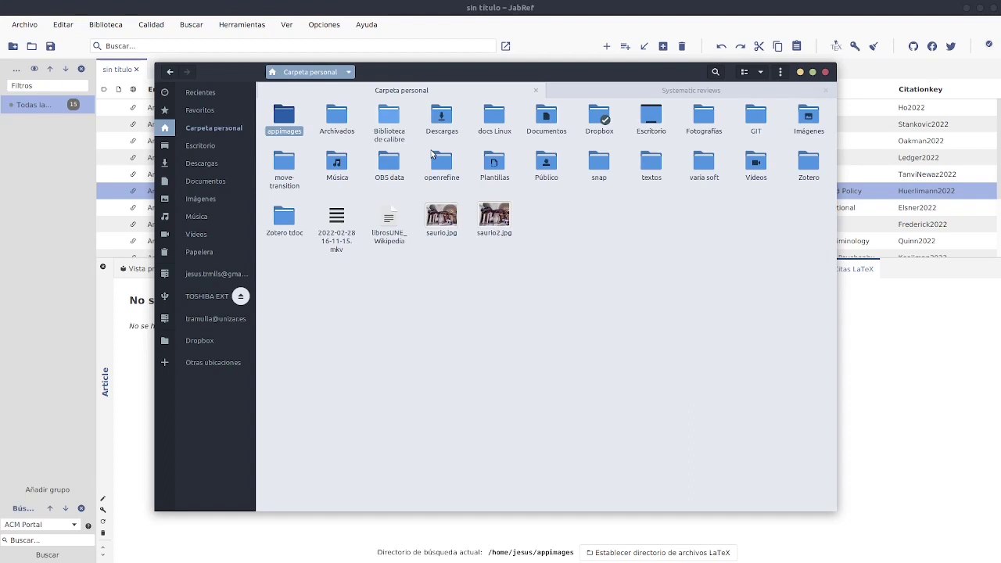
key(alt+Tab)
Try to perform the search for an existing systematic literature review, and read and dismiss the exception details
click(242, 25)
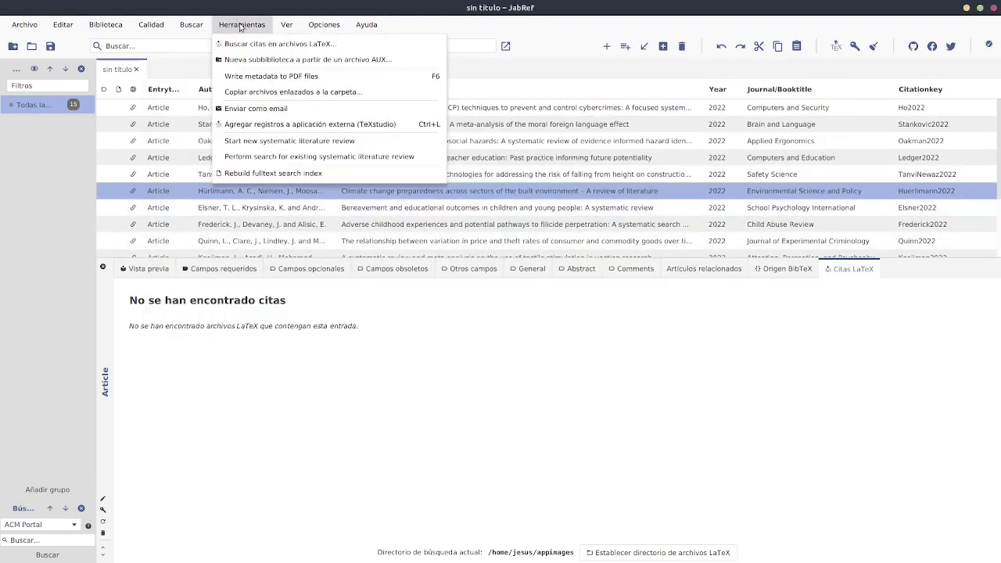
click(328, 157)
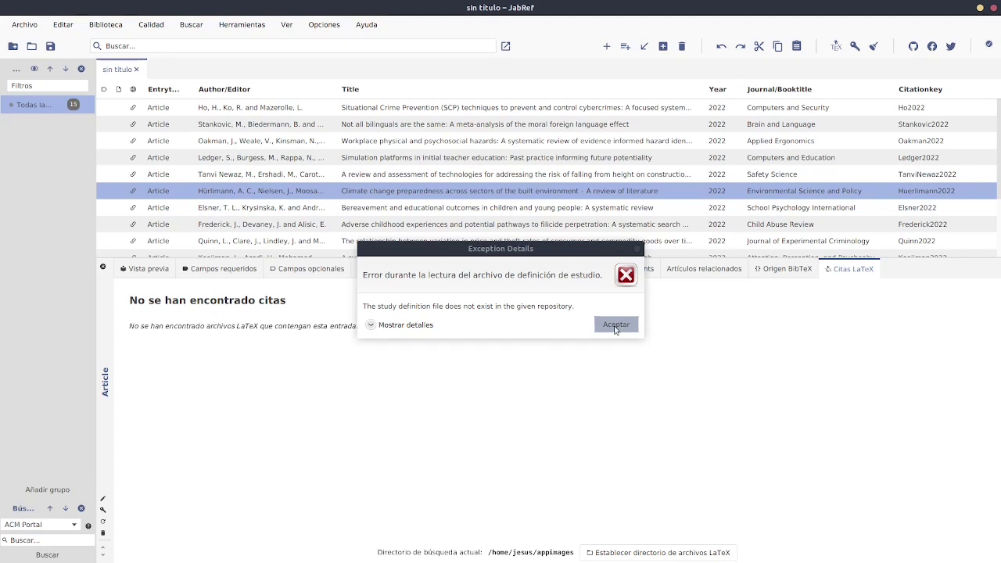
click(372, 325)
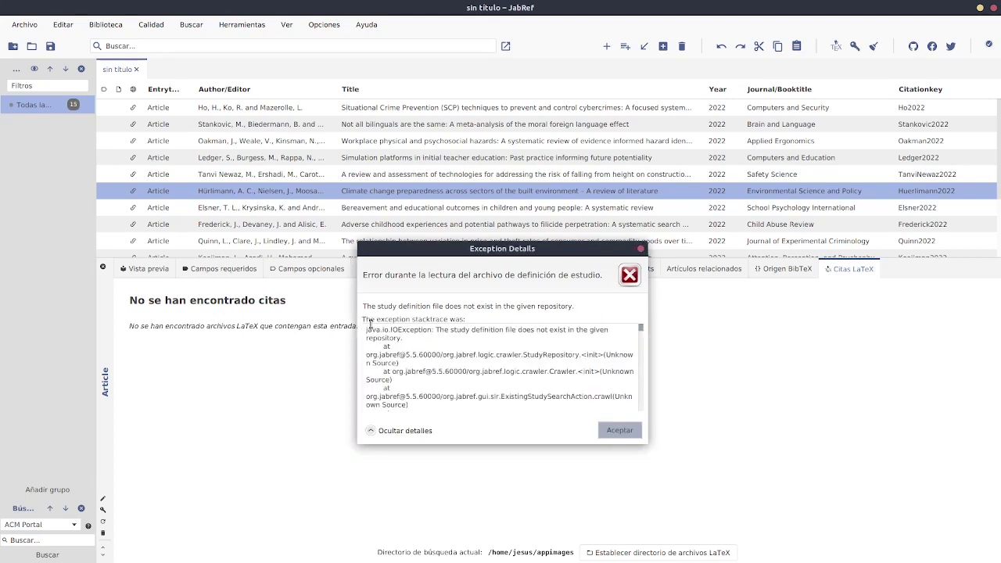
scroll(626, 395, down, 3)
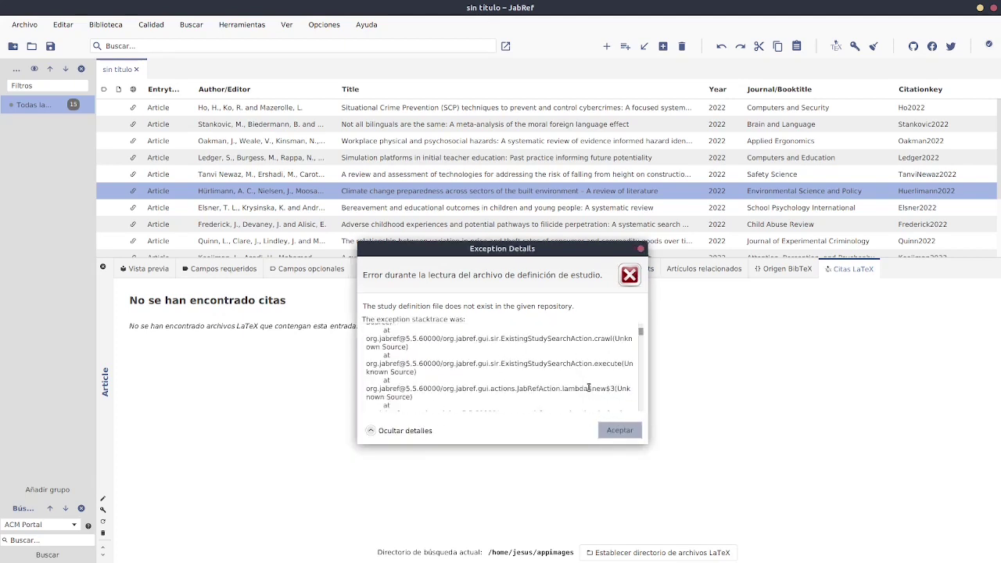
click(606, 434)
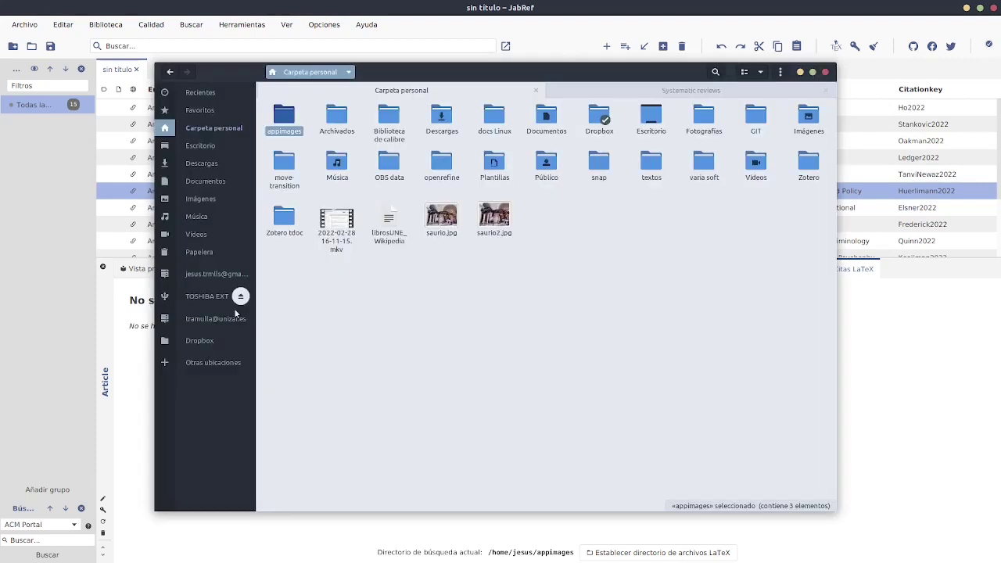
Look inside the appimages folder, close the file manager, and switch to the LibreOffice Impress presentation
double_click(284, 116)
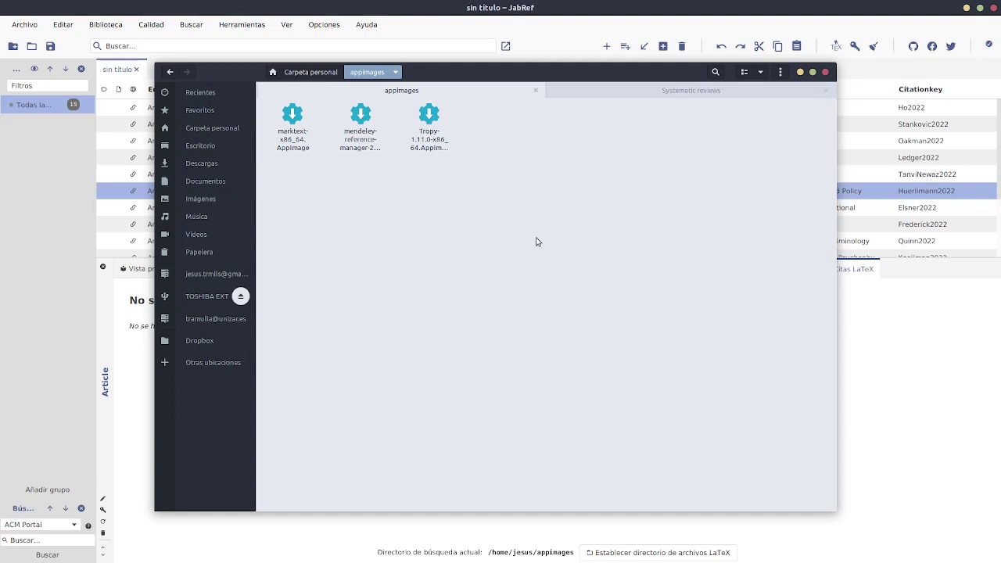
click(825, 72)
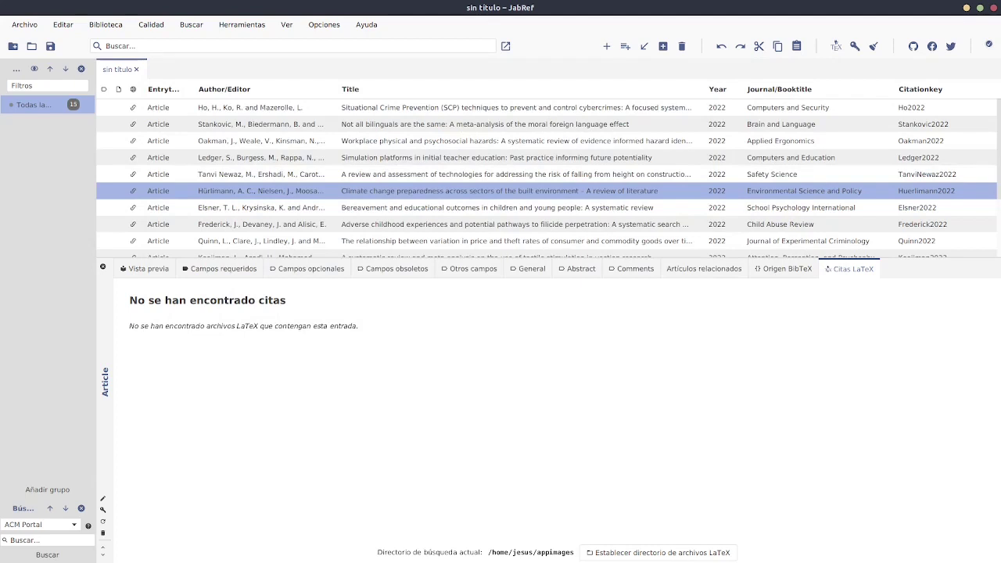
key(alt+Tab)
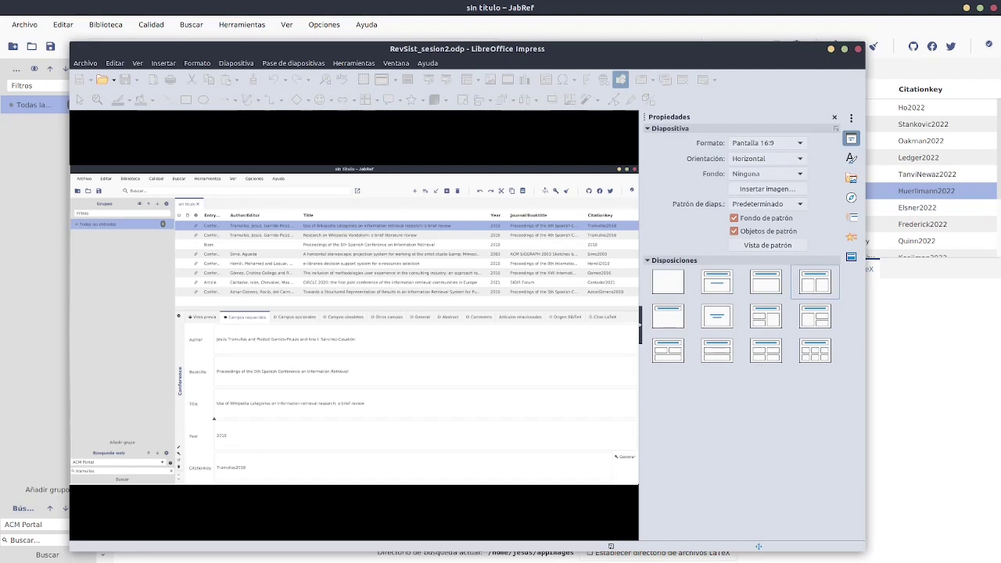
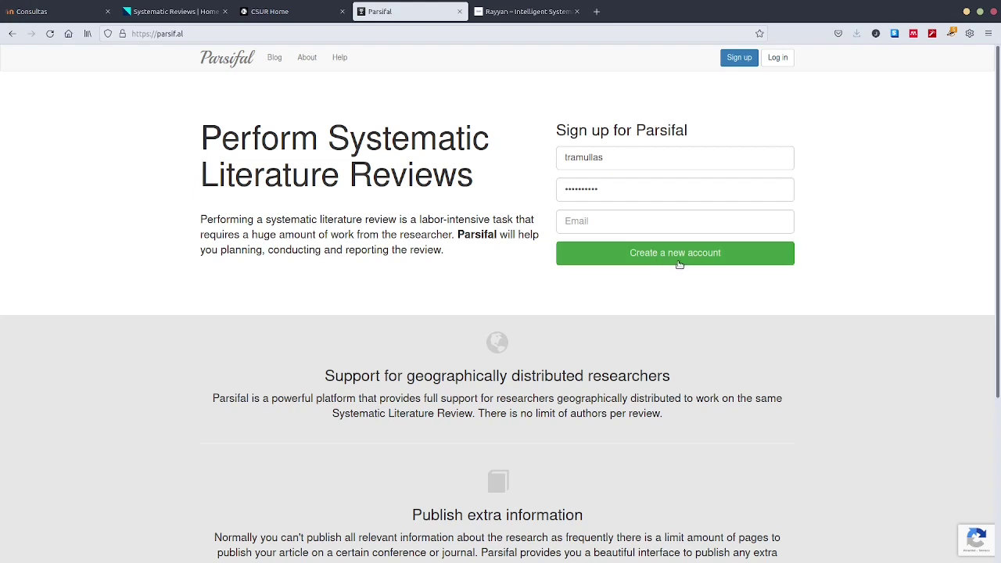
In the browser, log in to the existing Parsifal account
click(775, 58)
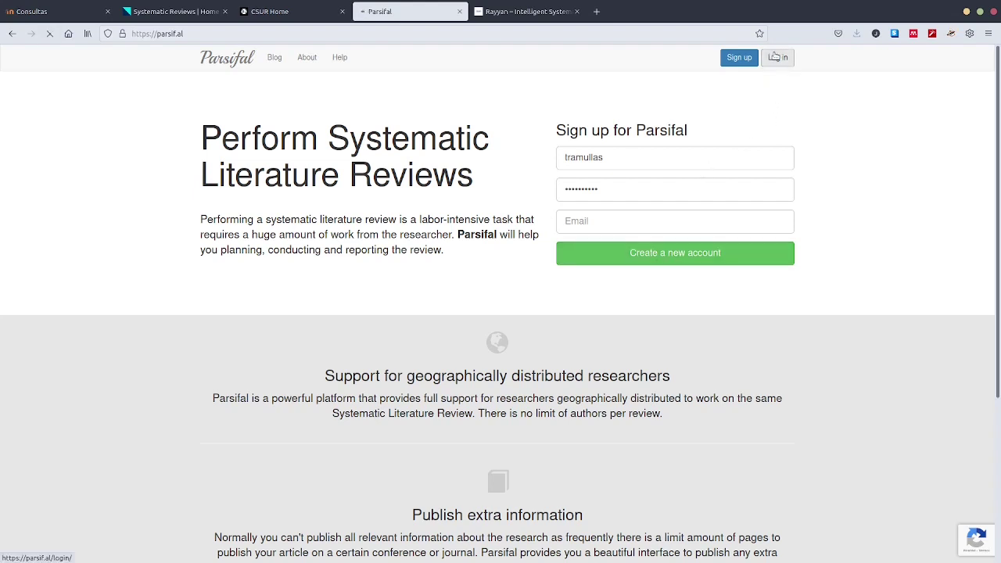
click(431, 197)
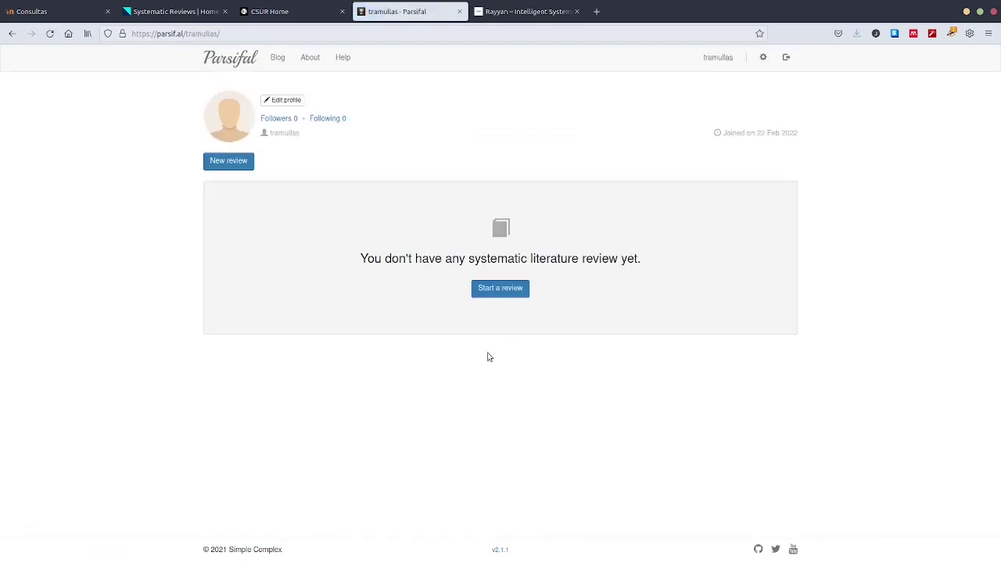
Create a review titled "Cacao" with the description "Análisis de estudiso sobre el consumo de crema de cacao entre niño/as de 8 a 12 años"
click(507, 295)
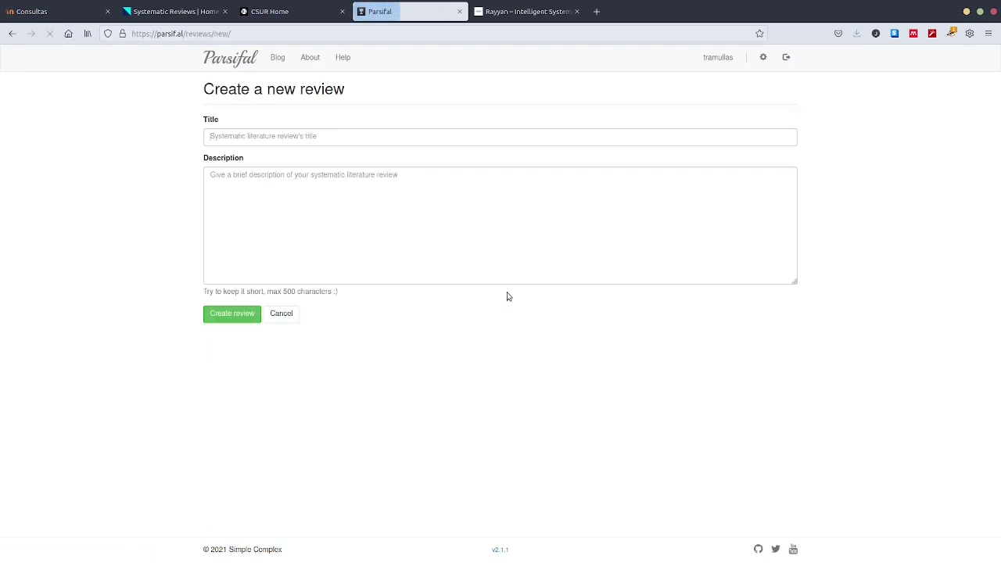
click(382, 134)
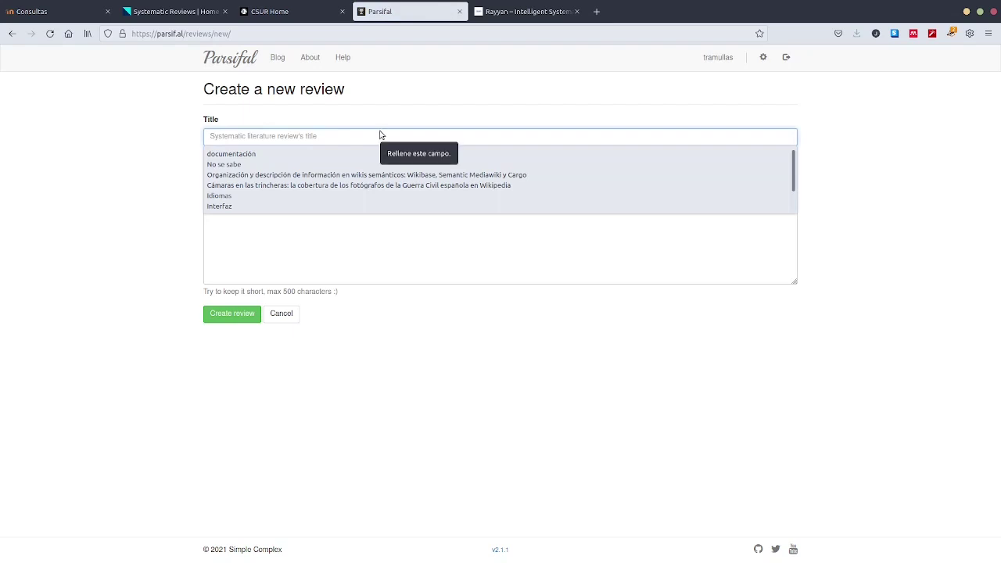
text(Cacao)
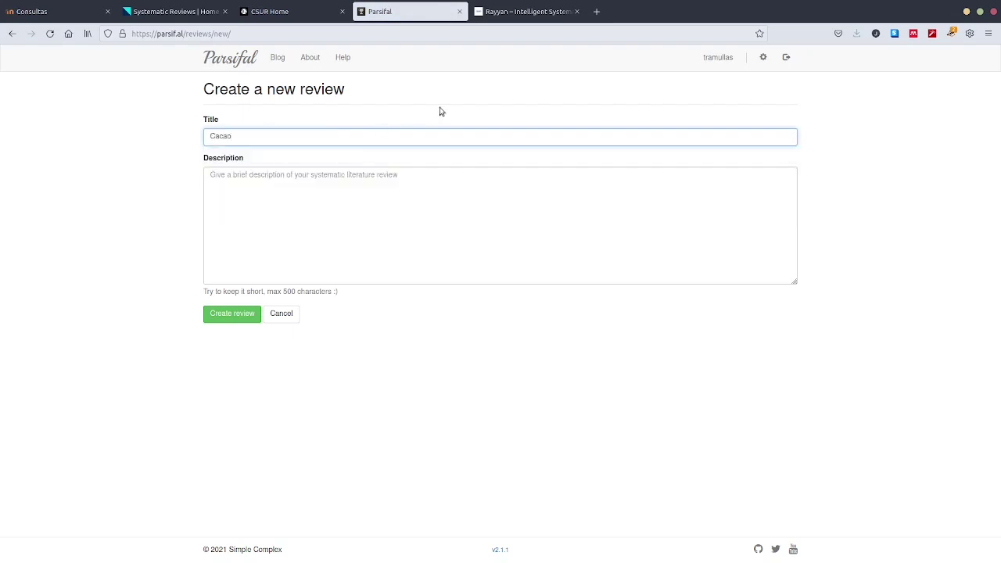
click(362, 174)
text(An)
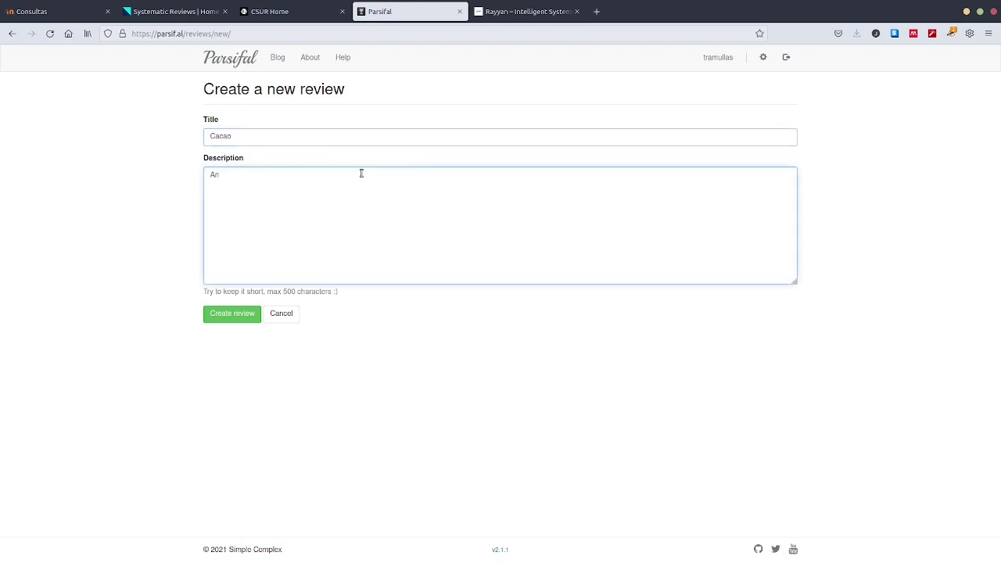
text(álisis de estudiso sobre el consumo de )
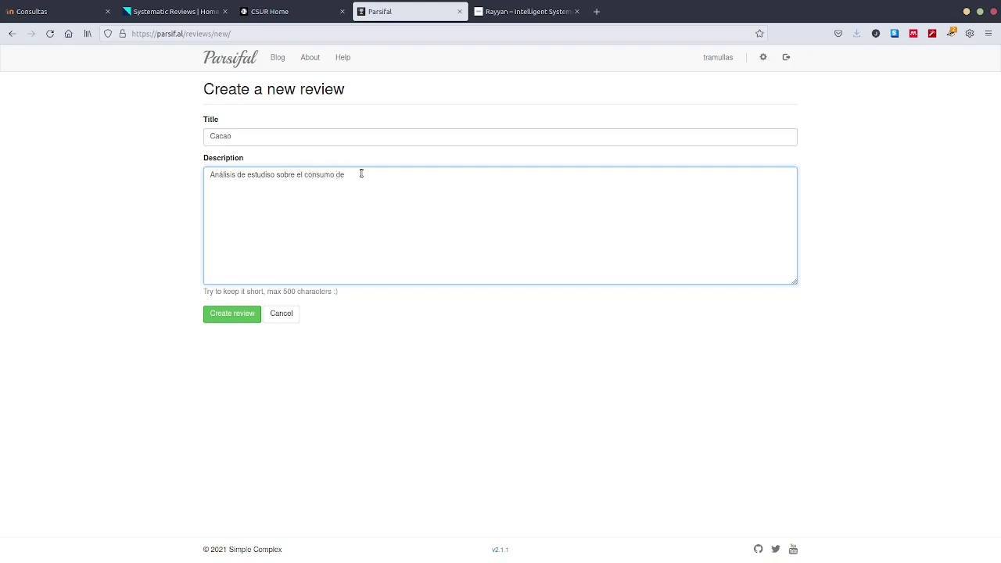
text(crema de cacao entre niño/as)
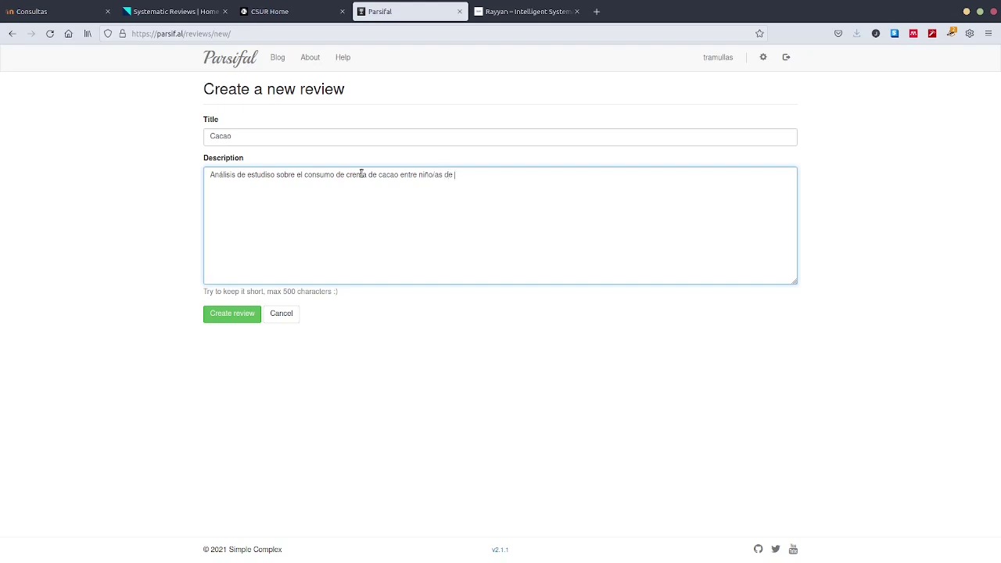
text(de 8 a 12 años)
click(243, 317)
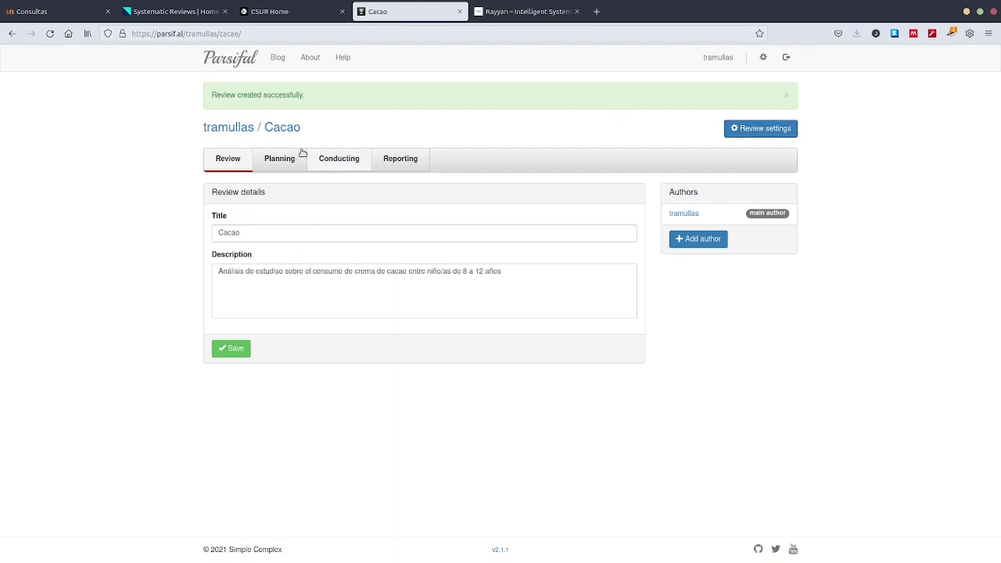
Enter "saber mucho de cacao" as the objective in the review's planning protocol
click(278, 159)
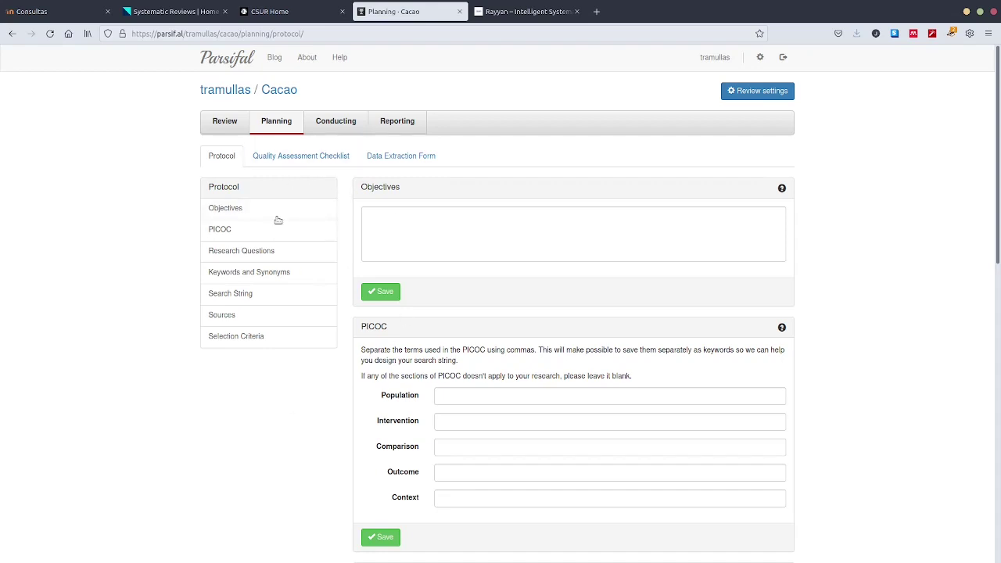
click(433, 223)
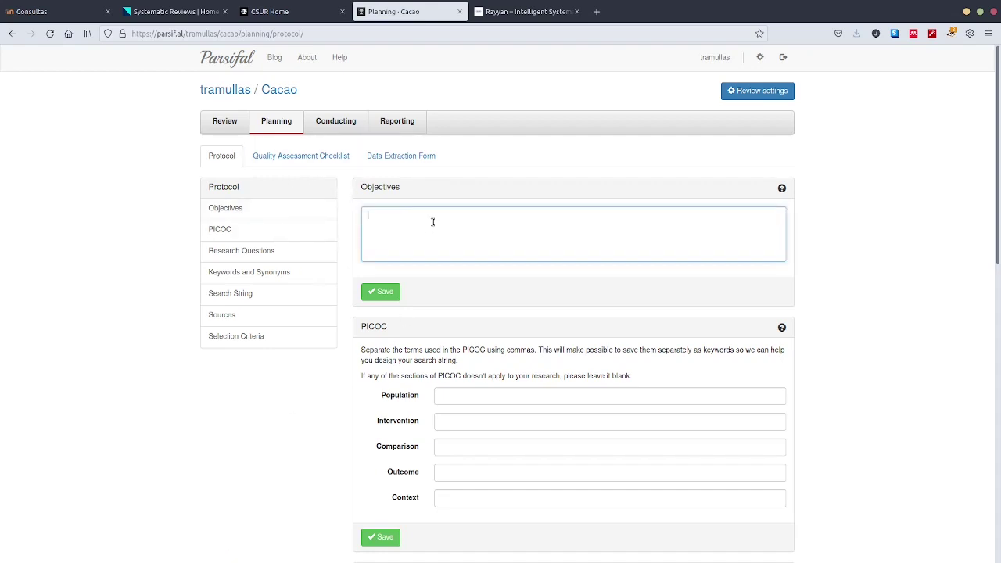
text(saber mucho de cacao)
Fill in the PICOC context as "colegio" and the population as "niños y niñas"
scroll(459, 384, down, 3)
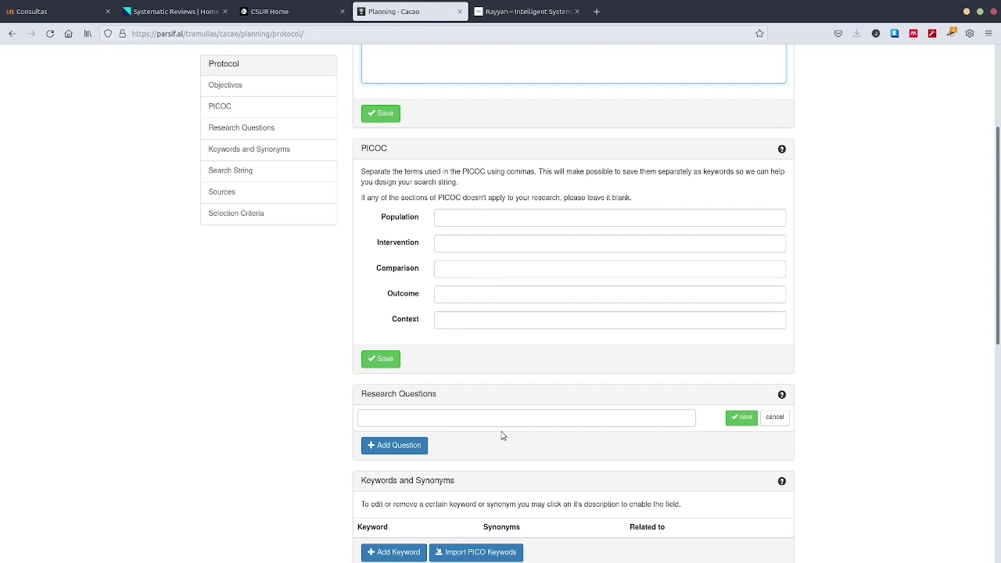
click(479, 322)
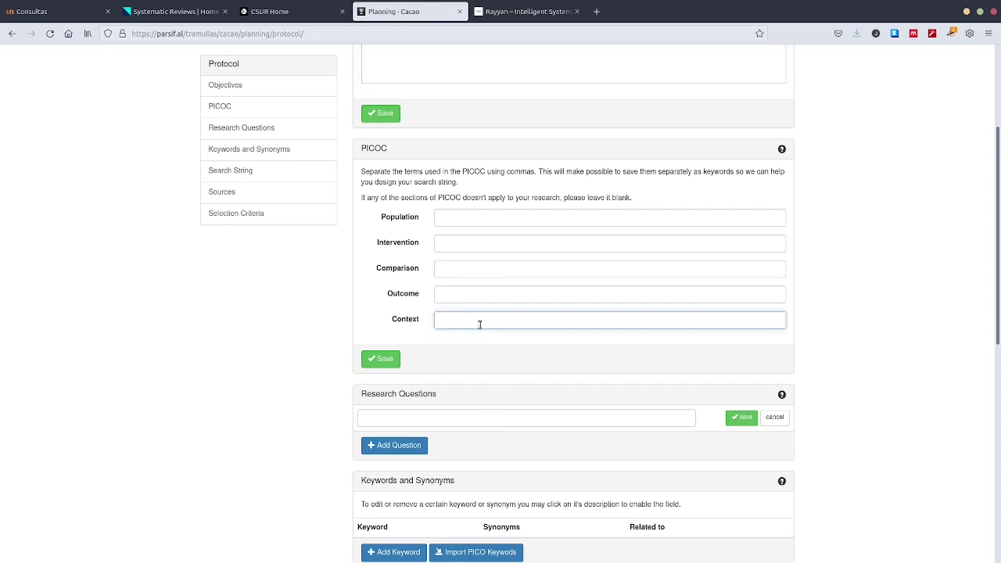
text(colegio)
click(481, 217)
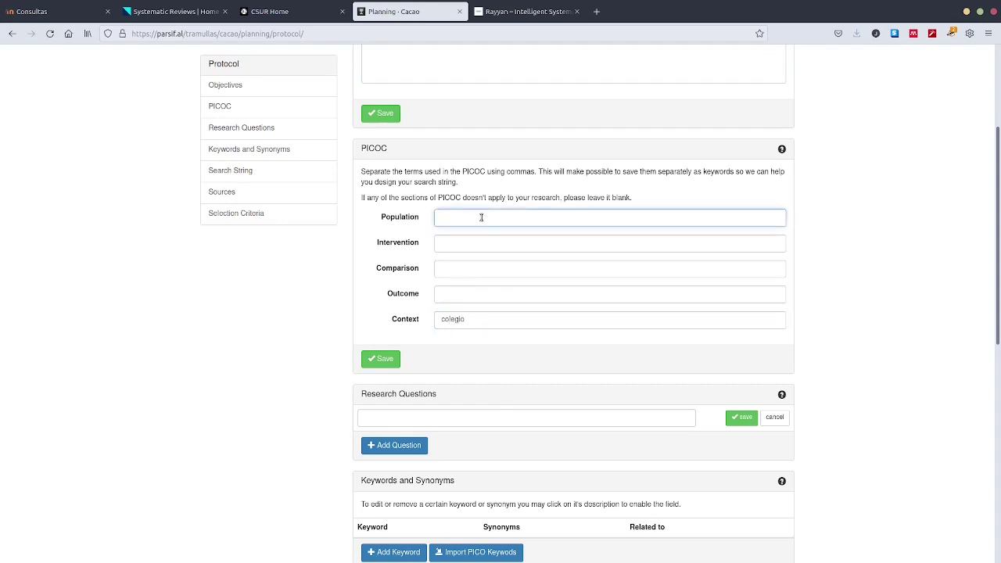
text(noños y niñas)
click(450, 216)
key(BackSpace)
text(i)
Set the PICOC comparison to "No", the outcome to "cosumo medio anual" and the intervention to "análisis de consumo"
click(461, 247)
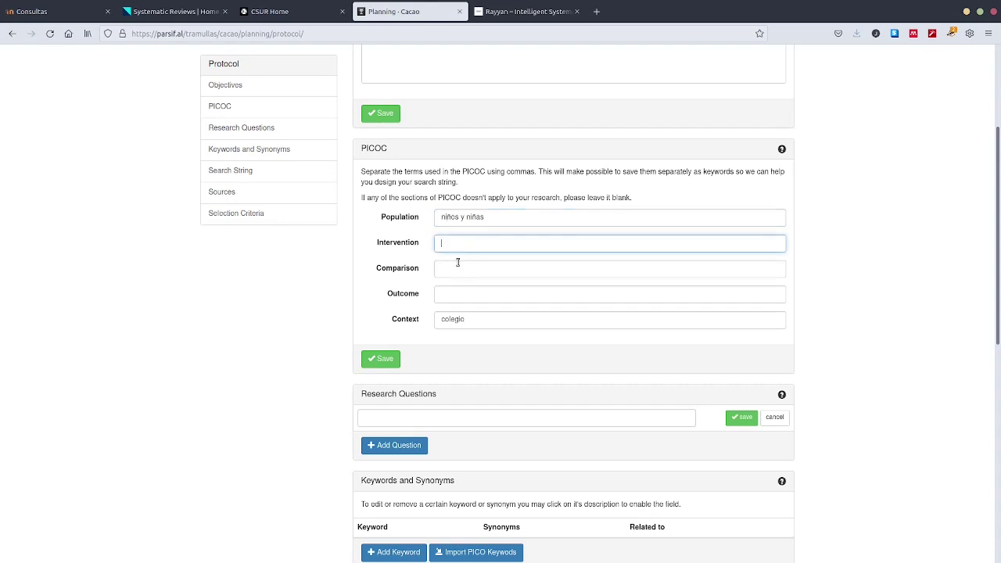
click(459, 267)
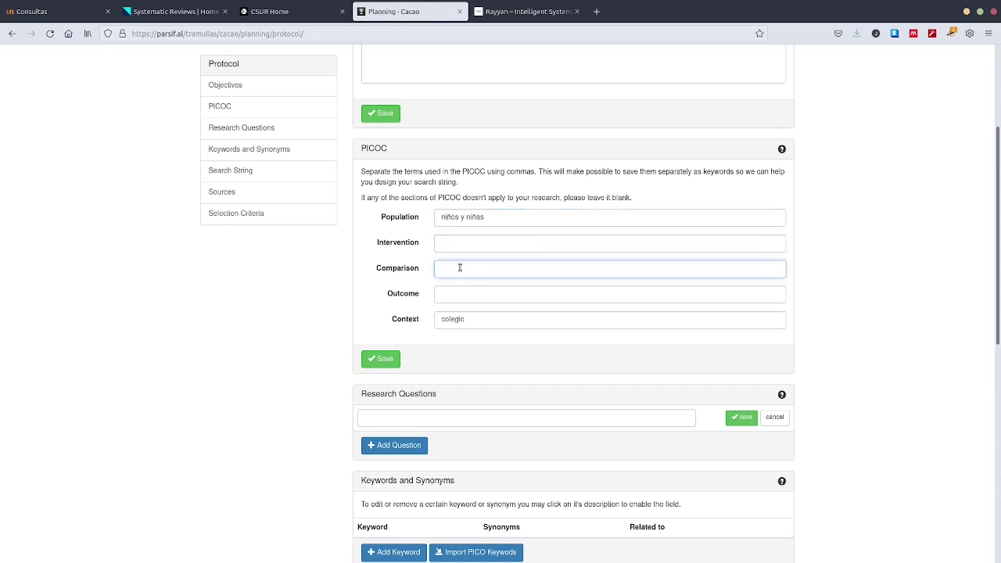
text(No)
click(469, 297)
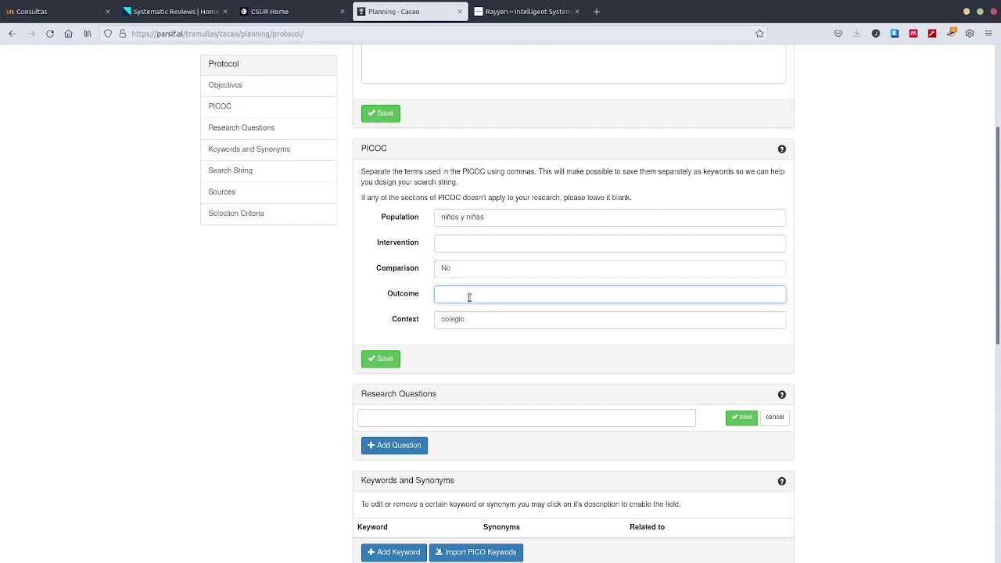
text(cosumo medio anual)
click(468, 294)
key(BackSpace)
text(p)
click(475, 244)
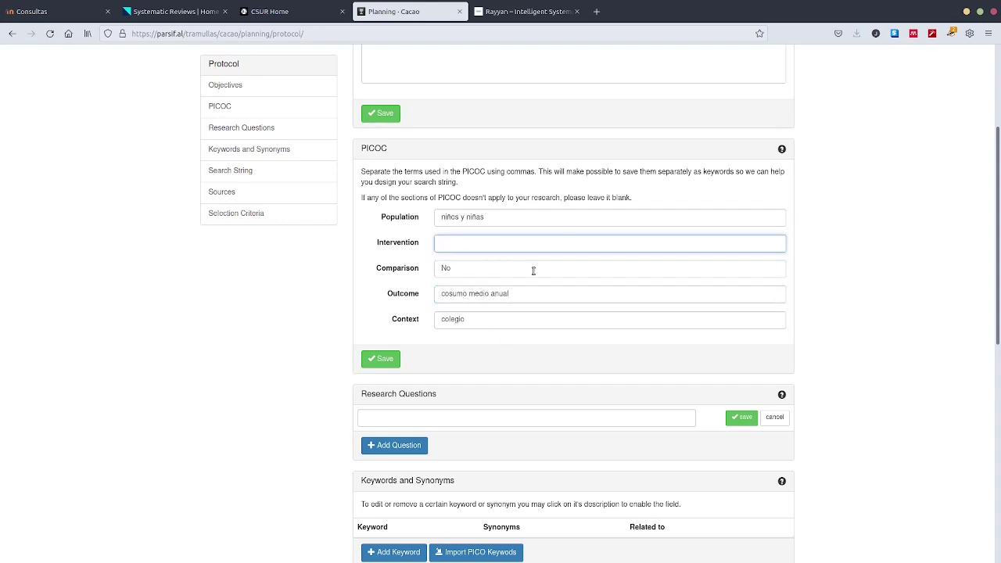
text(análisis de consumo)
Enter the research question "¿Cuanto crema de cacao consumen los niños y niñas?" and save it together with the PICOC terms
scroll(516, 391, down, 3)
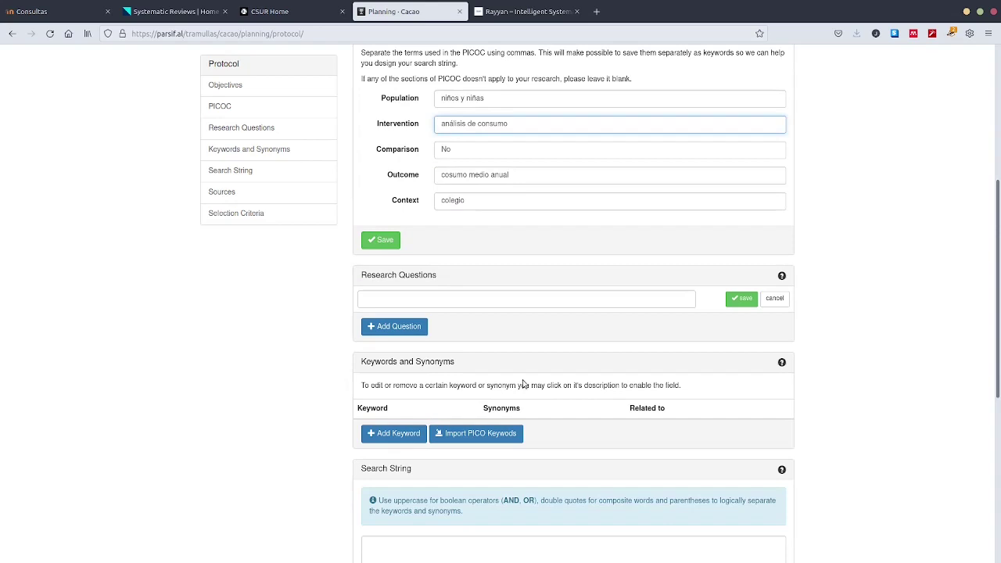
click(442, 303)
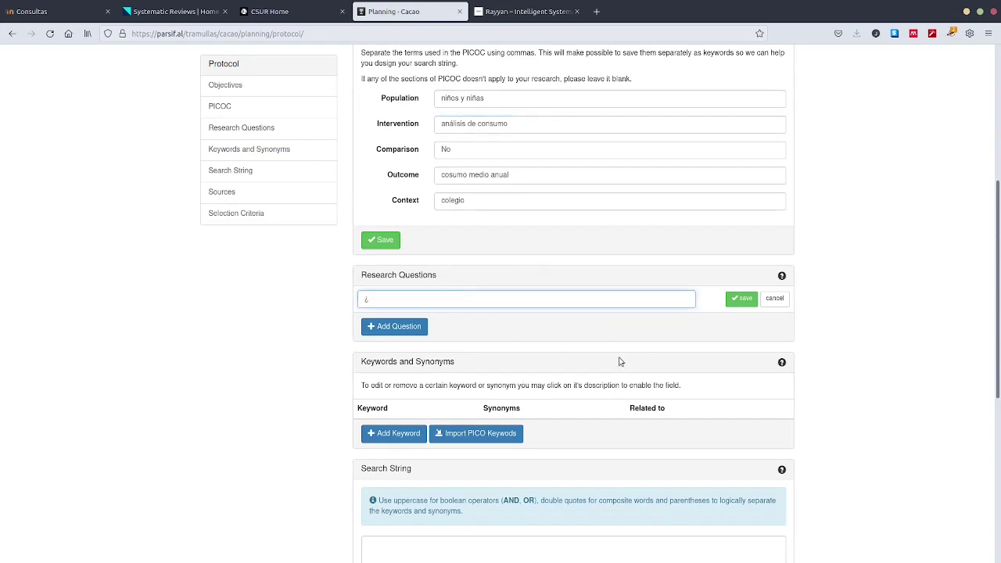
text(¿Cuanto crema de cacao consumen los )
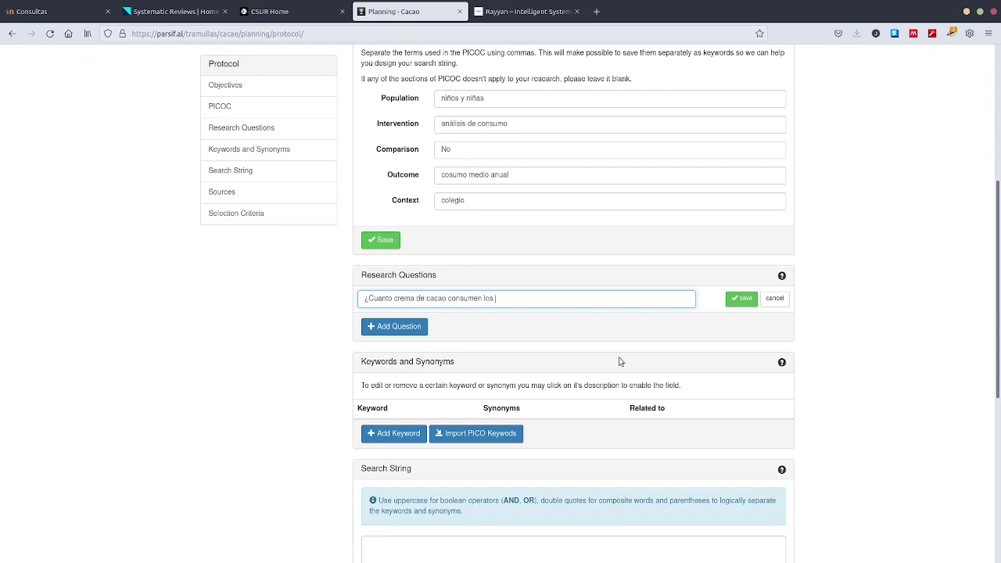
text(tiernos infantes<)
key(BackSpace)
key(BackSpace)
key(BackSpace)
key(BackSpace)
key(BackSpace)
key(BackSpace)
key(BackSpace)
key(BackSpace)
key(BackSpace)
key(BackSpace)
key(BackSpace)
key(BackSpace)
key(BackSpace)
key(BackSpace)
key(BackSpace)
text(niños y niñas?)
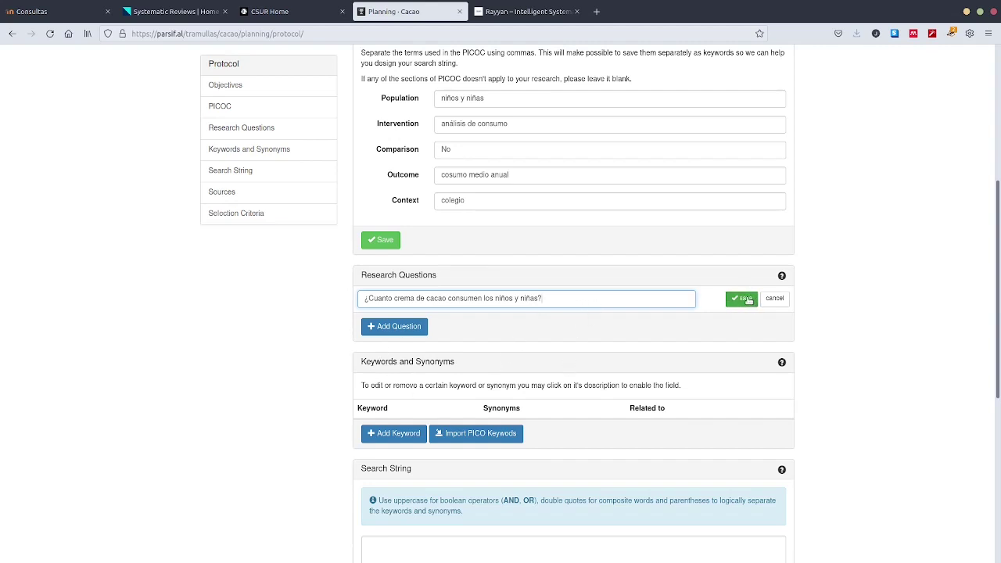
click(381, 240)
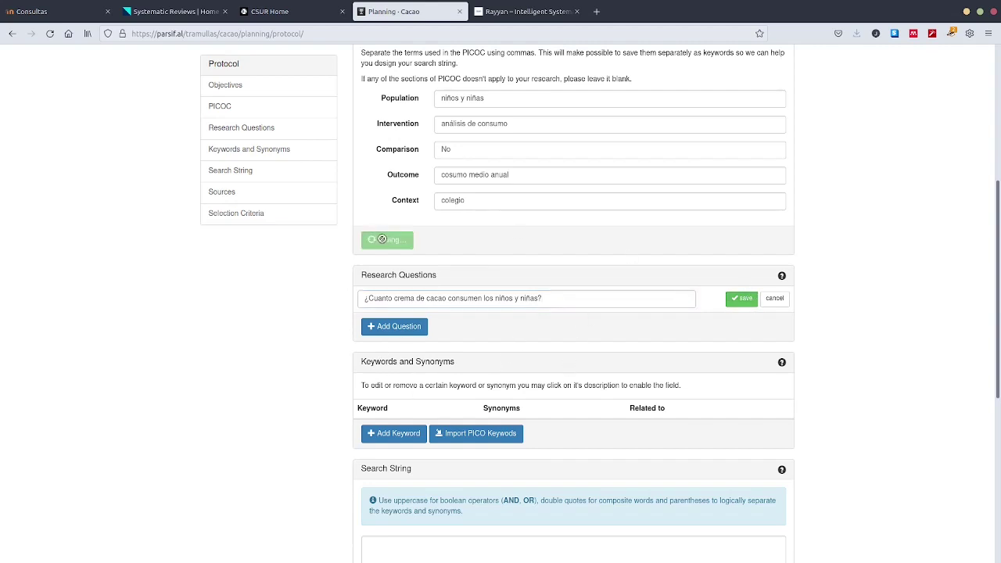
click(736, 298)
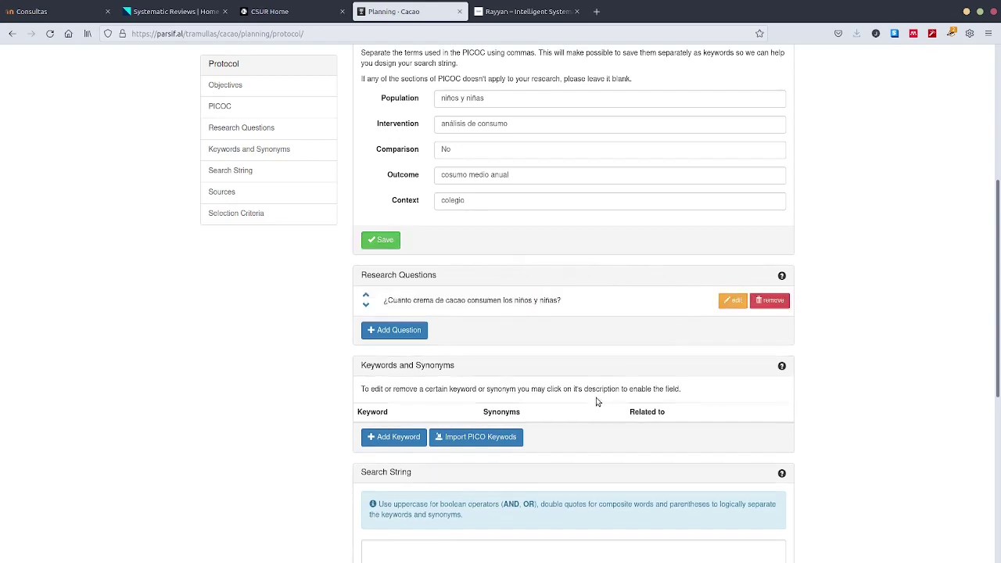
Add the keyword "cacao" related to Intervention, without synonyms, to the protocol's keywords
scroll(577, 390, down, 1)
scroll(577, 390, down, 2)
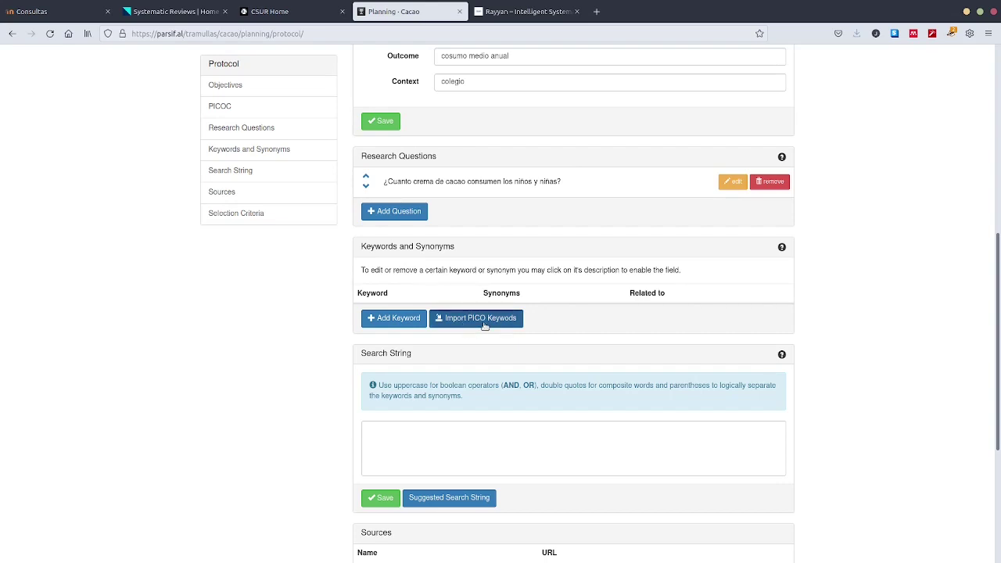
click(399, 321)
click(407, 117)
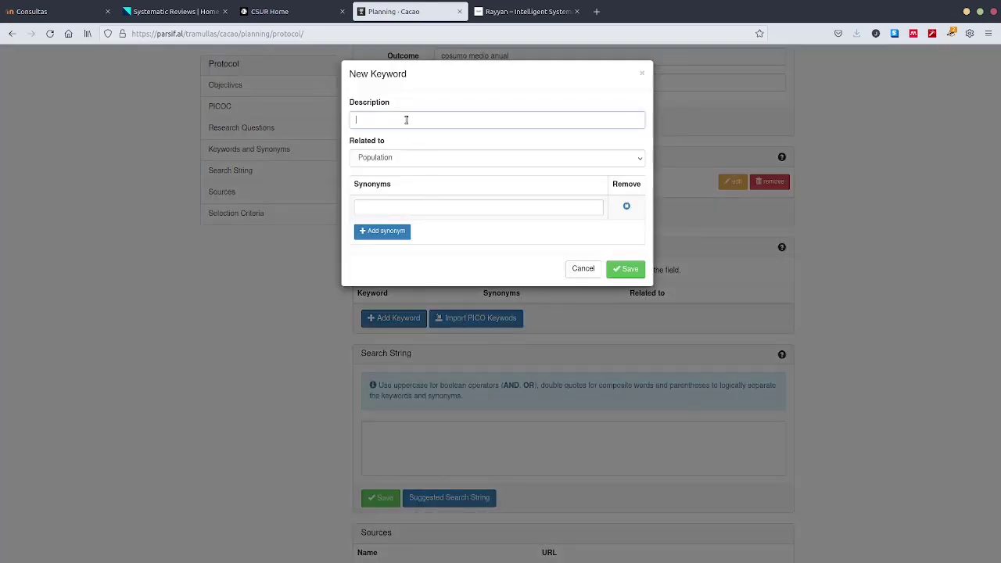
text(cacao)
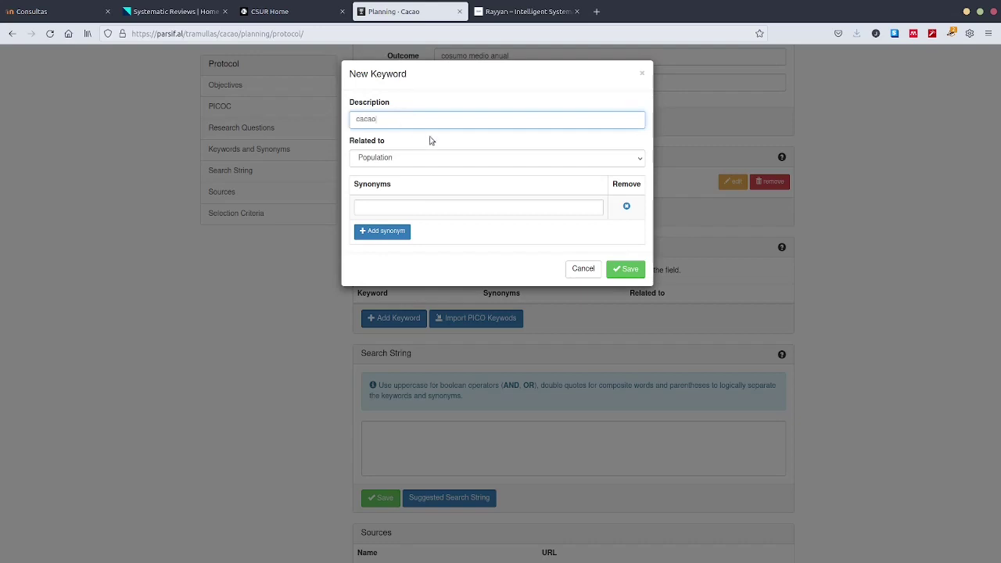
click(461, 158)
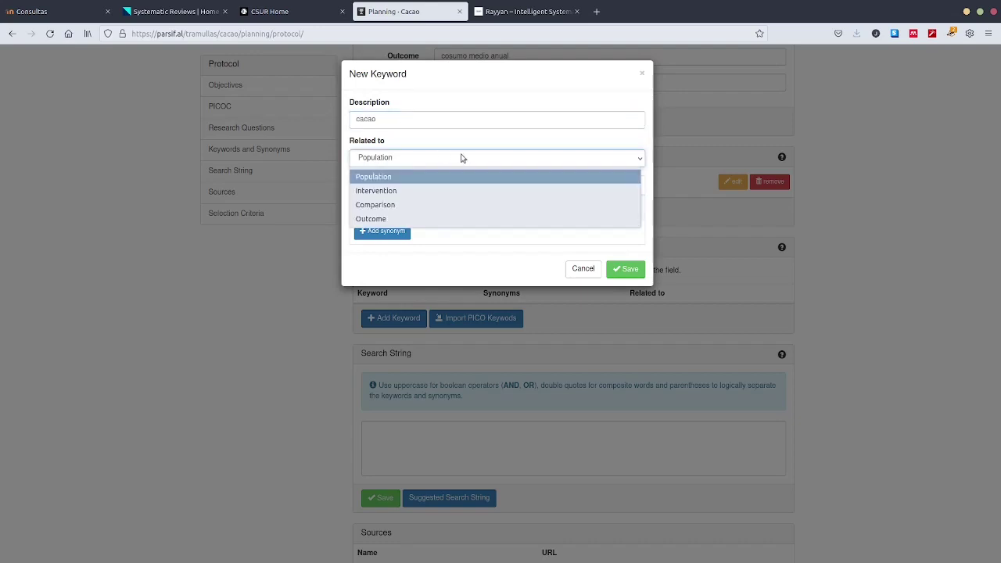
click(436, 192)
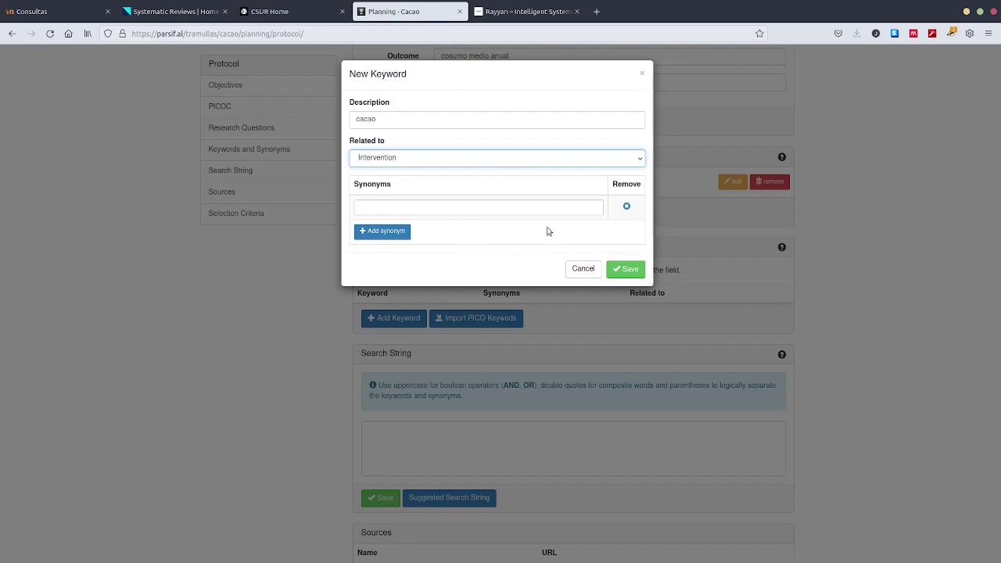
click(631, 270)
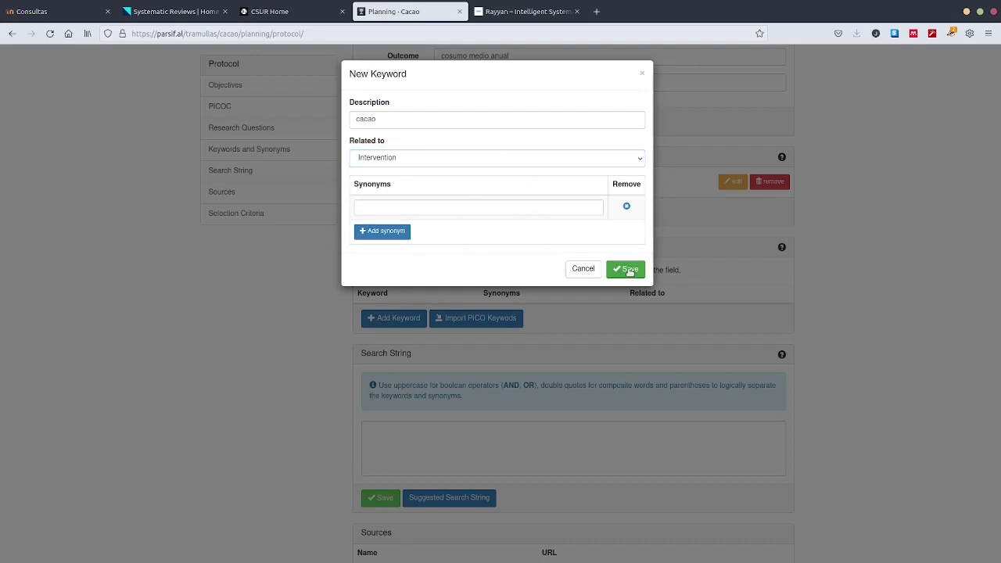
scroll(529, 401, down, 4)
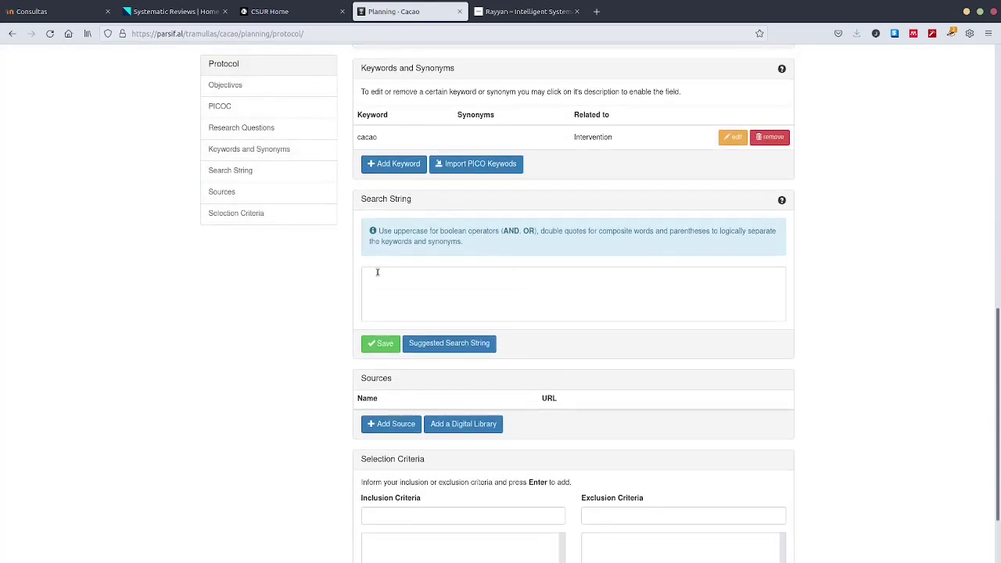
click(434, 282)
text(rtnrgnyrt tyjt yjty)
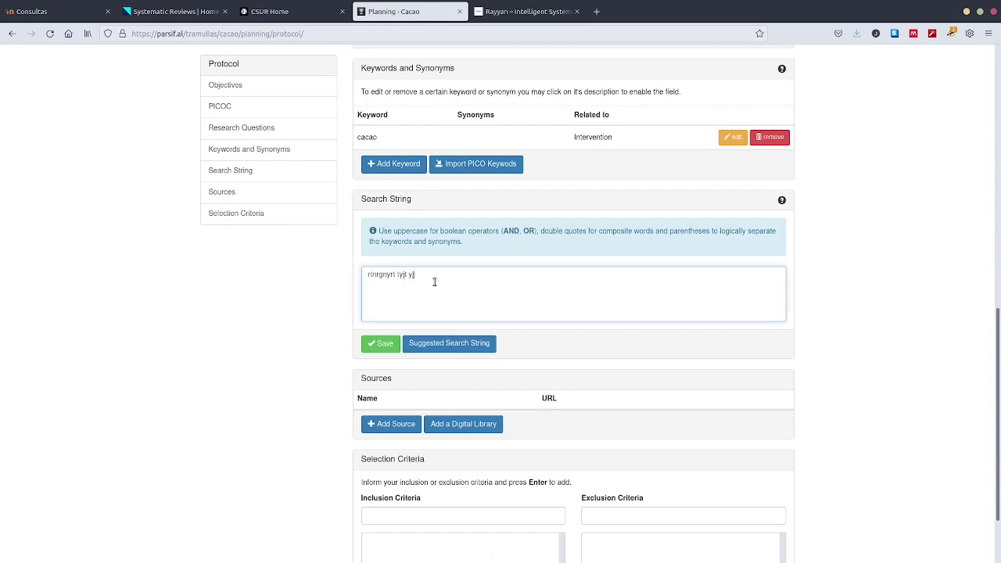
click(393, 424)
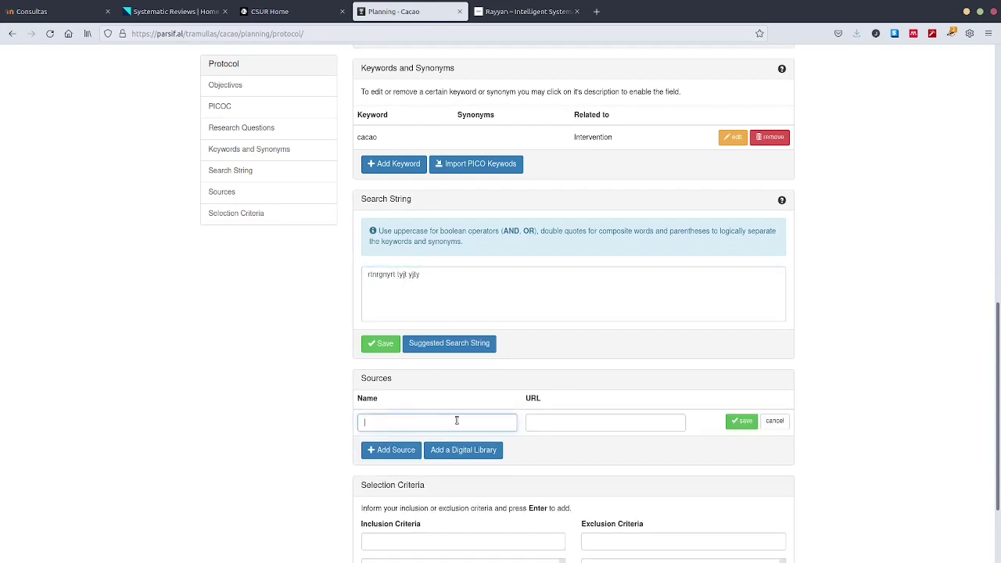
scroll(513, 442, down, 2)
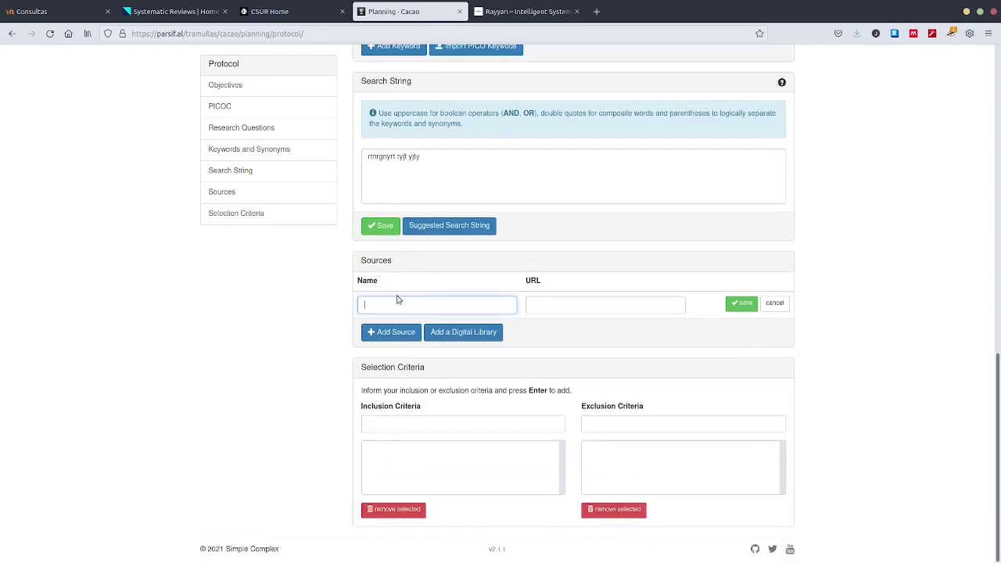
click(398, 306)
text(Skopush)
click(575, 303)
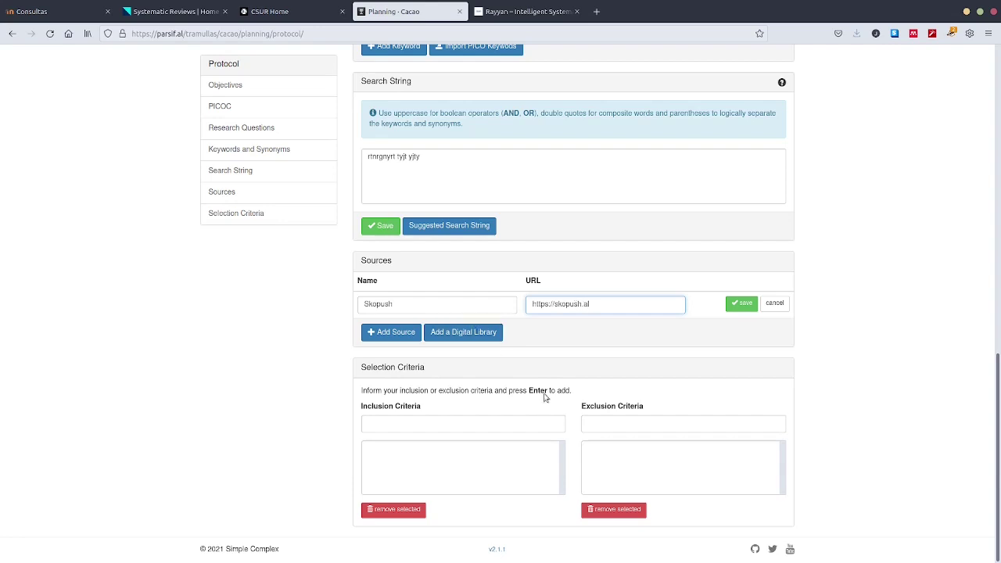
click(424, 426)
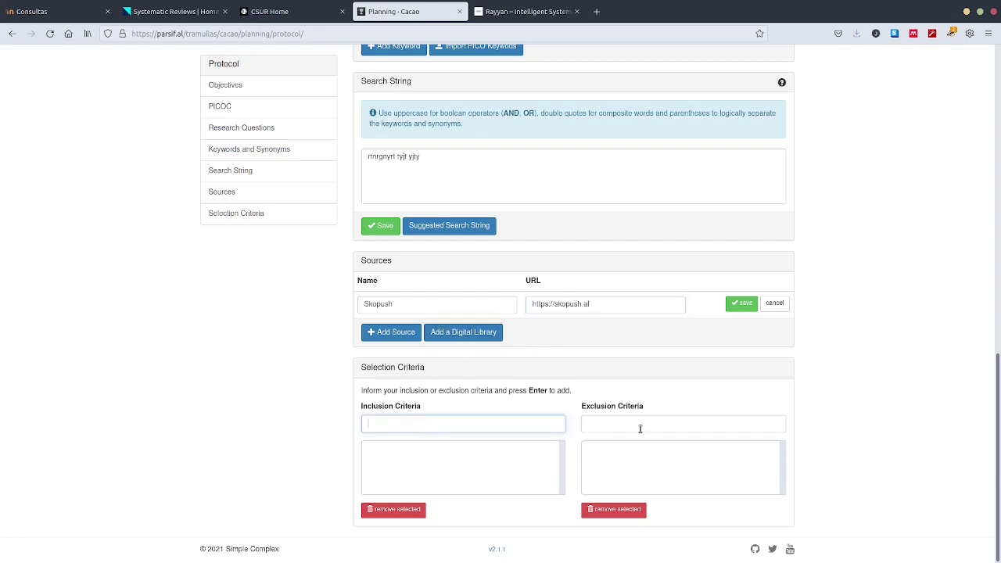
click(742, 304)
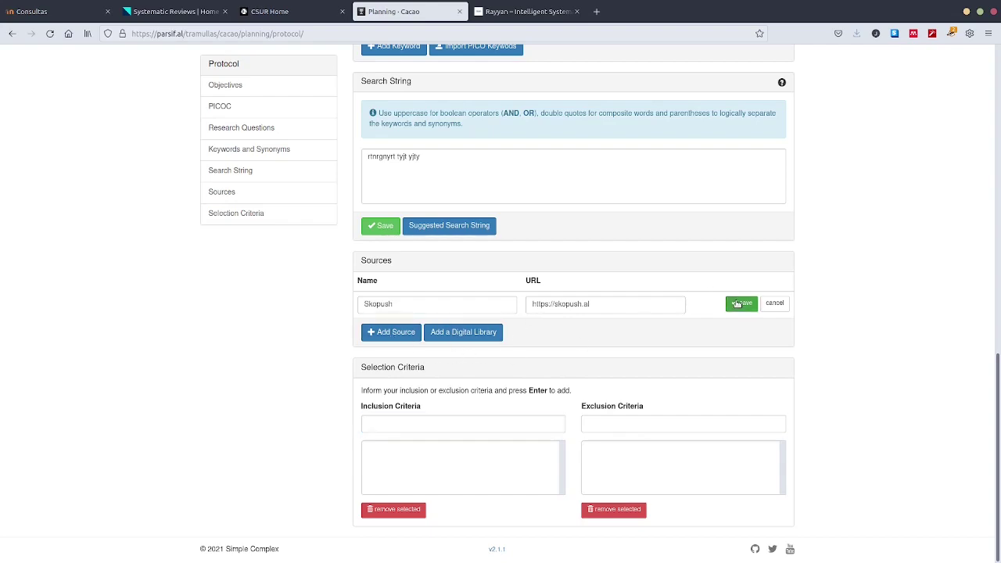
Review the protocol from the objectives and PICOC terms through the research question, keywords, search string and sources
scroll(626, 346, up, 10)
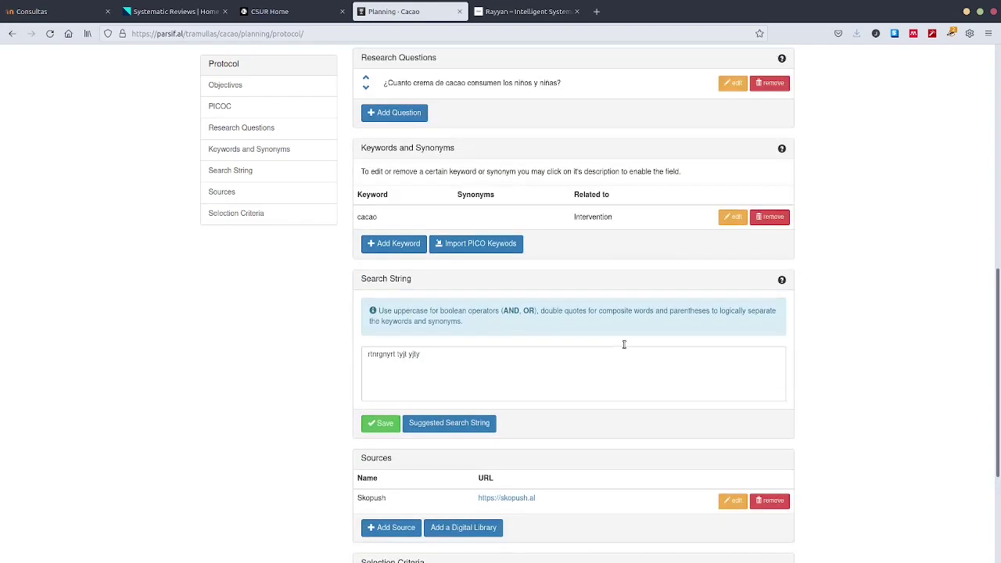
scroll(624, 346, up, 3)
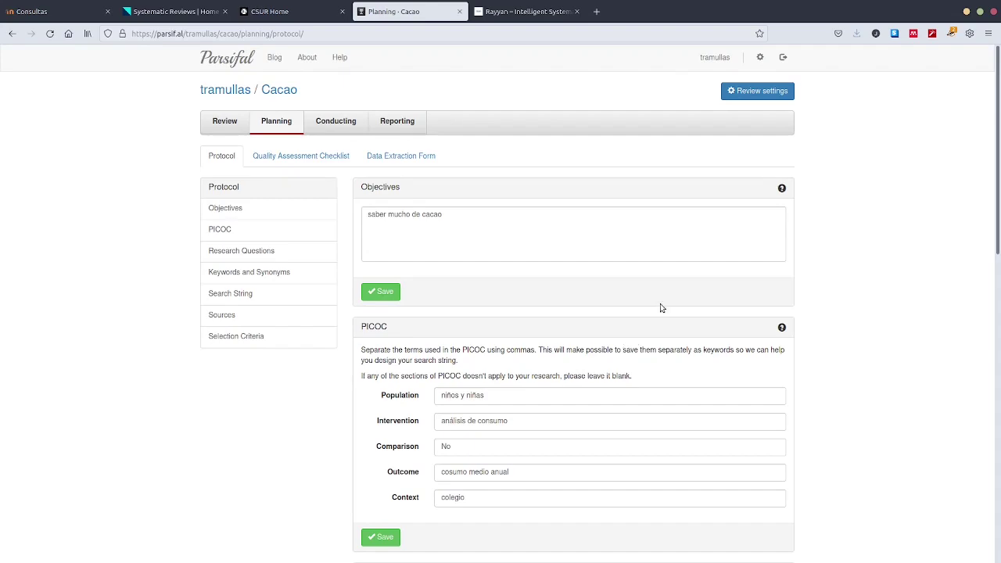
scroll(492, 315, down, 3)
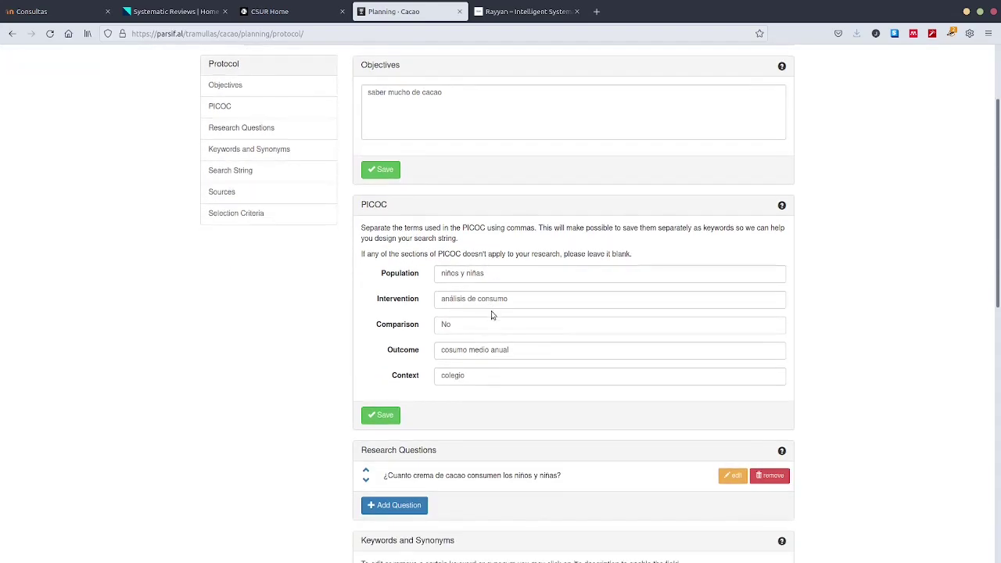
scroll(492, 237, up, 3)
scroll(484, 229, down, 6)
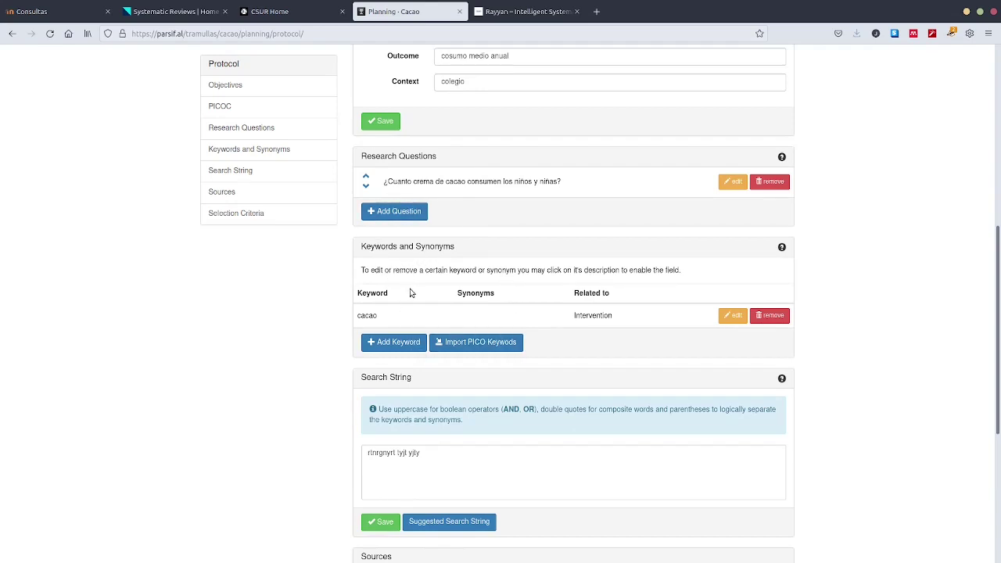
scroll(499, 383, down, 3)
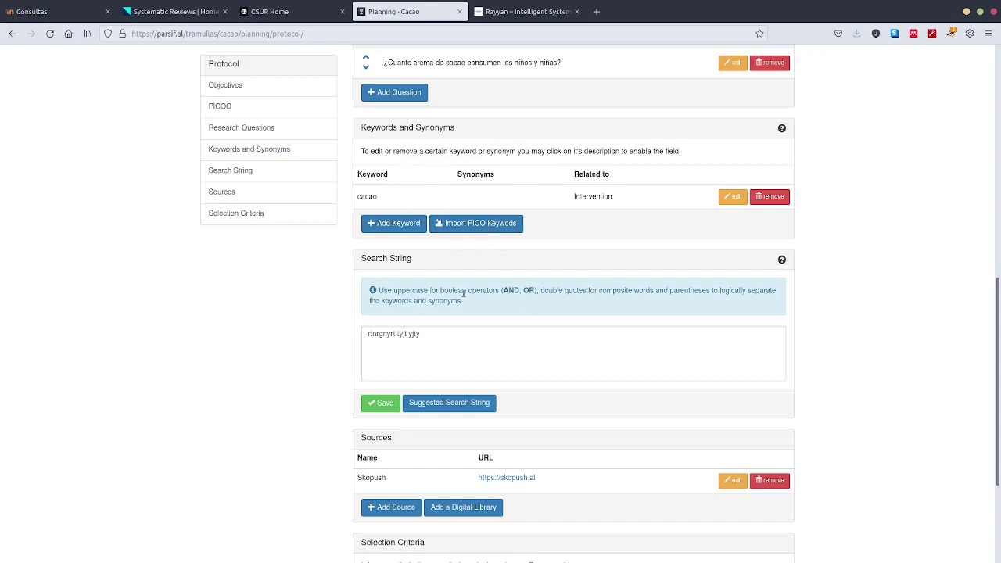
scroll(503, 367, down, 3)
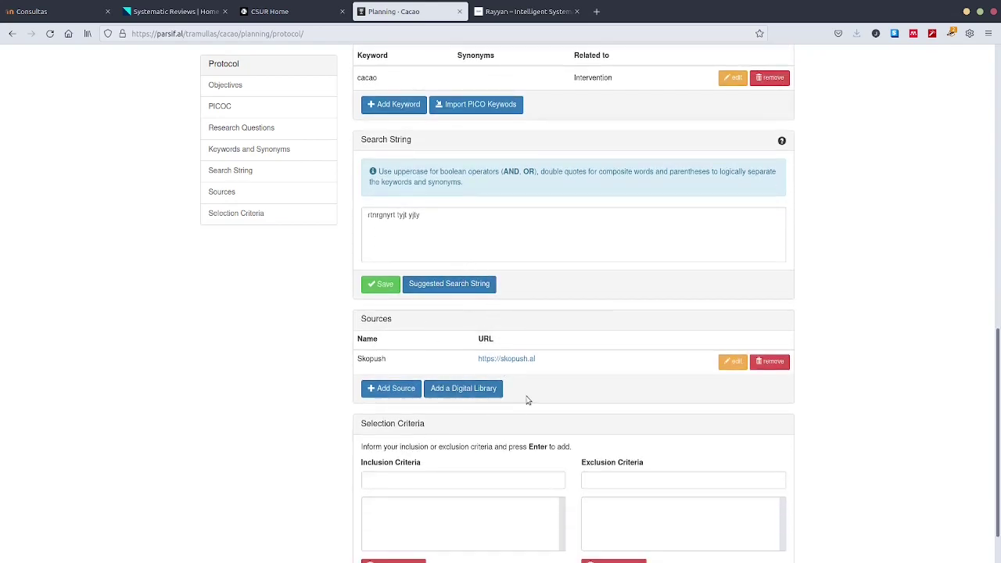
Fill in "cacao" as the inclusion criterion and "mantequilla" as the exclusion criterion under the selection criteria
scroll(464, 302, down, 2)
click(445, 424)
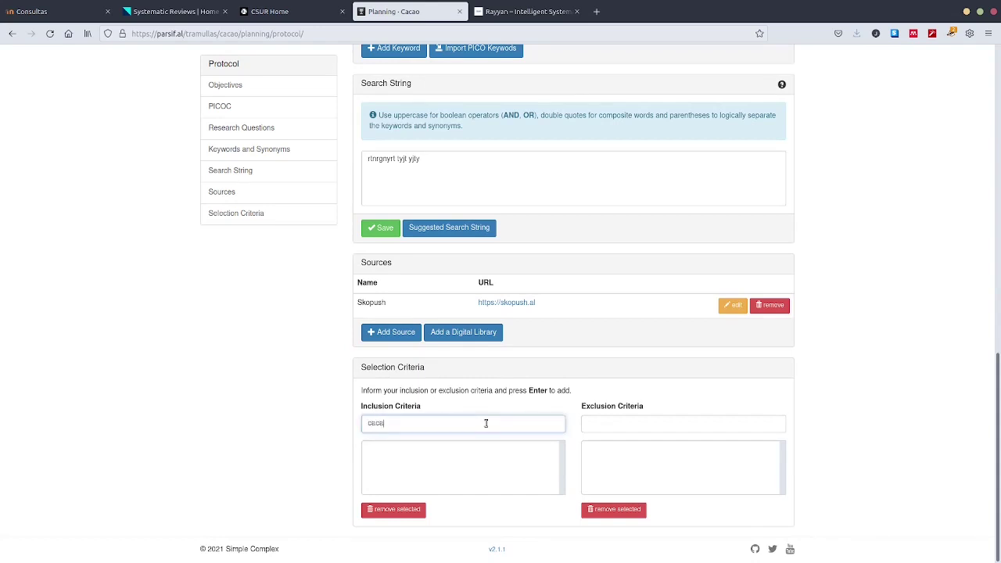
click(627, 424)
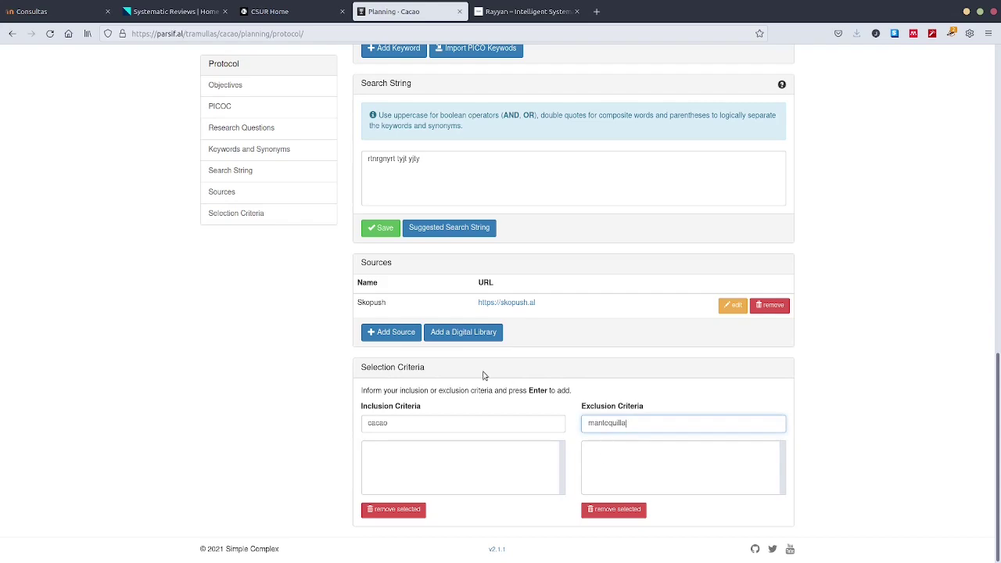
click(447, 422)
Open the planning phase's quality assessment checklist and examine its question, answer and score fields
scroll(489, 399, up, 3)
scroll(490, 399, up, 10)
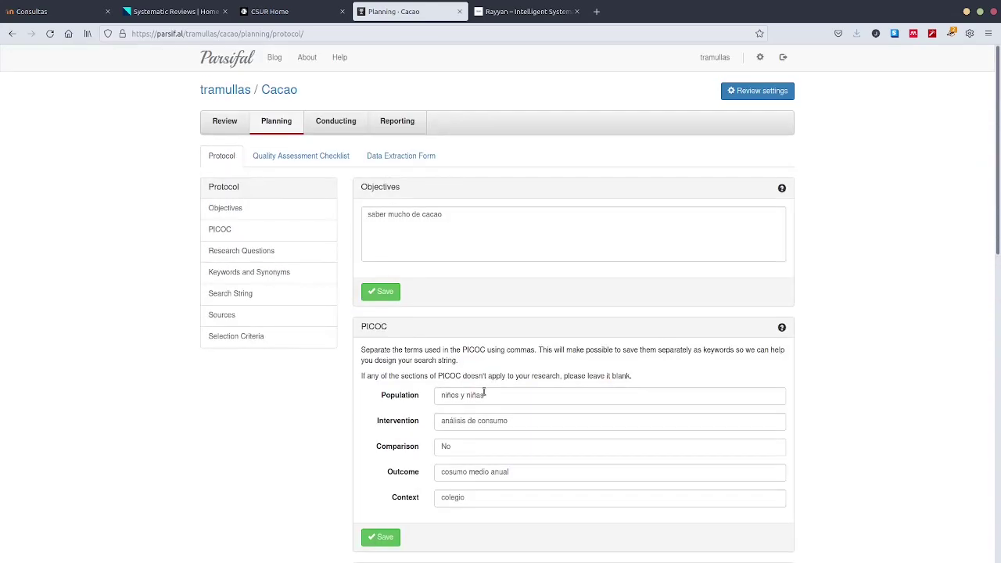
click(302, 154)
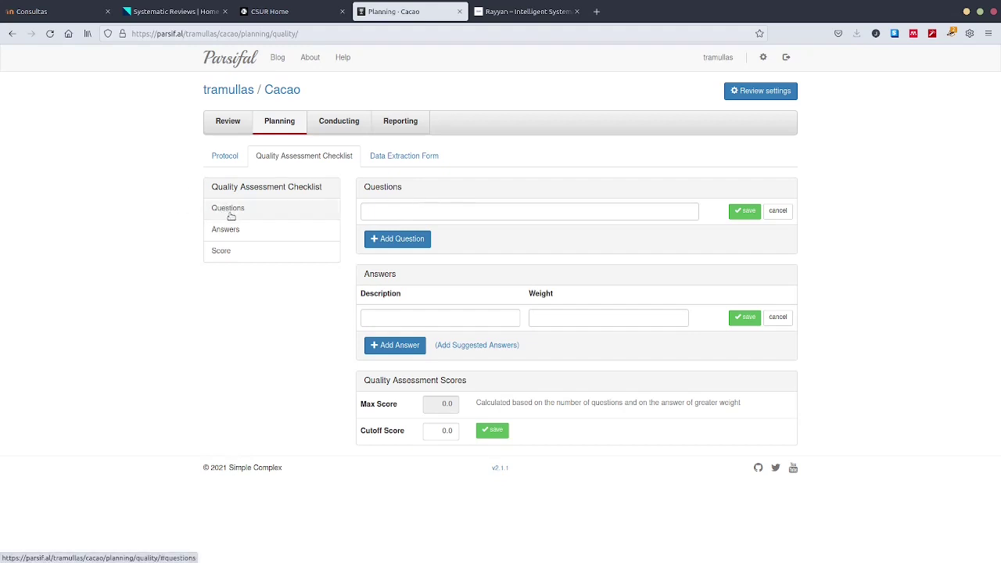
click(385, 213)
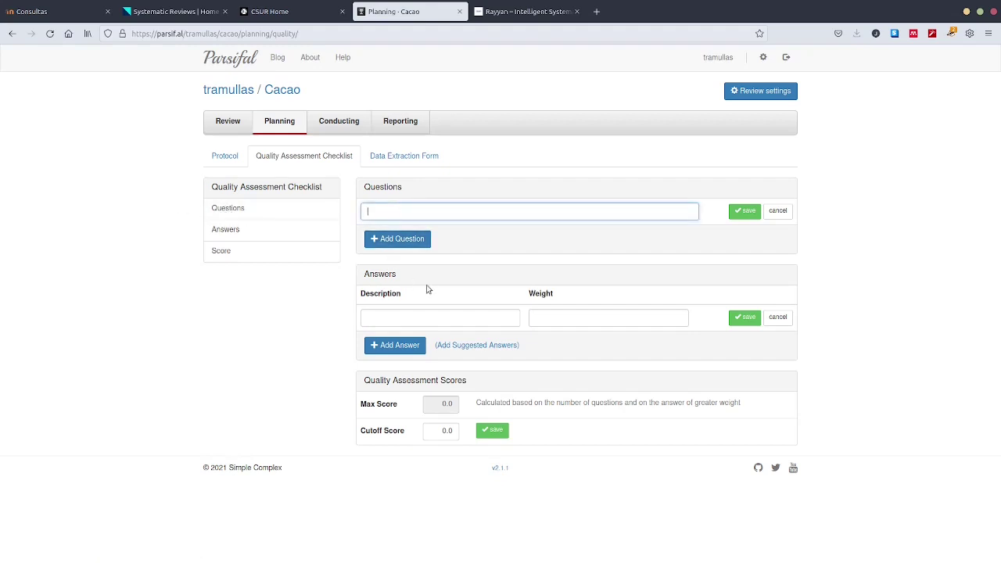
Describe the first field of the data extraction form as "Titulo" and set its type to String Field
click(399, 157)
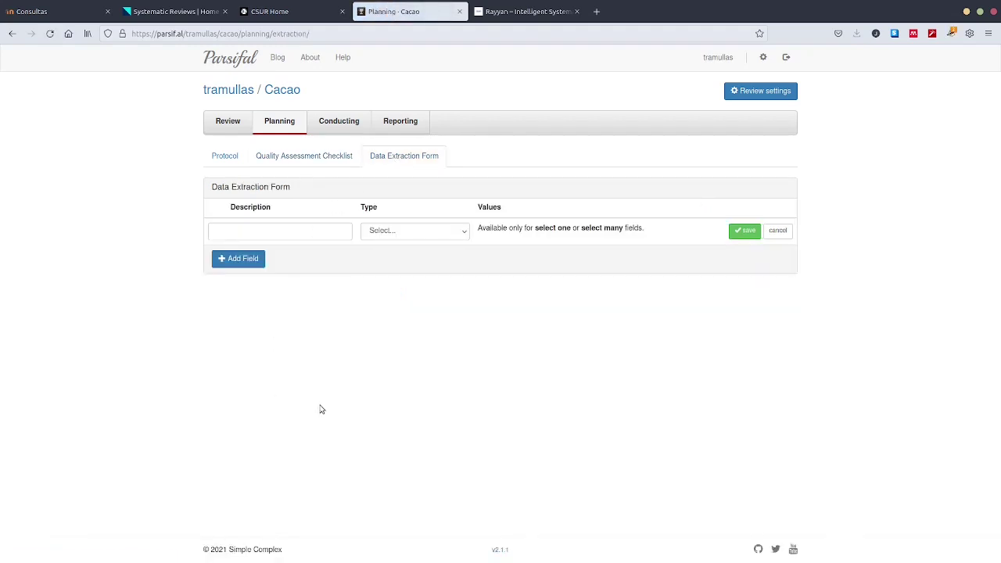
click(467, 234)
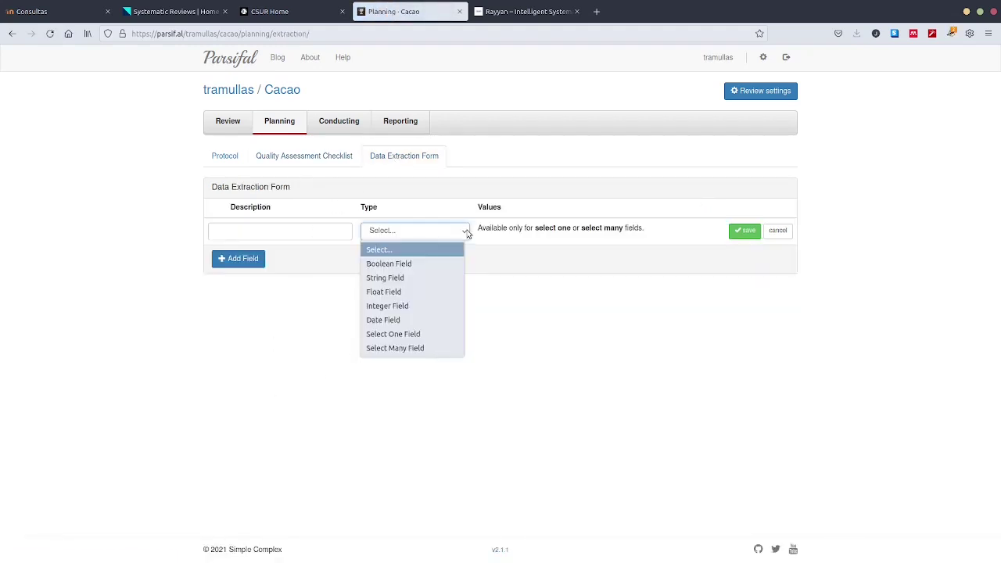
click(326, 310)
click(288, 233)
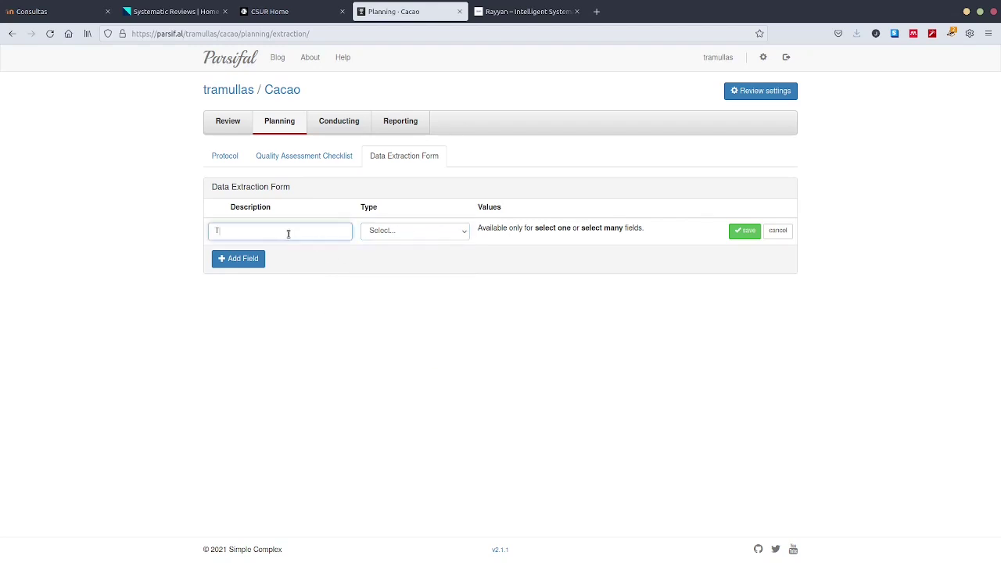
click(434, 235)
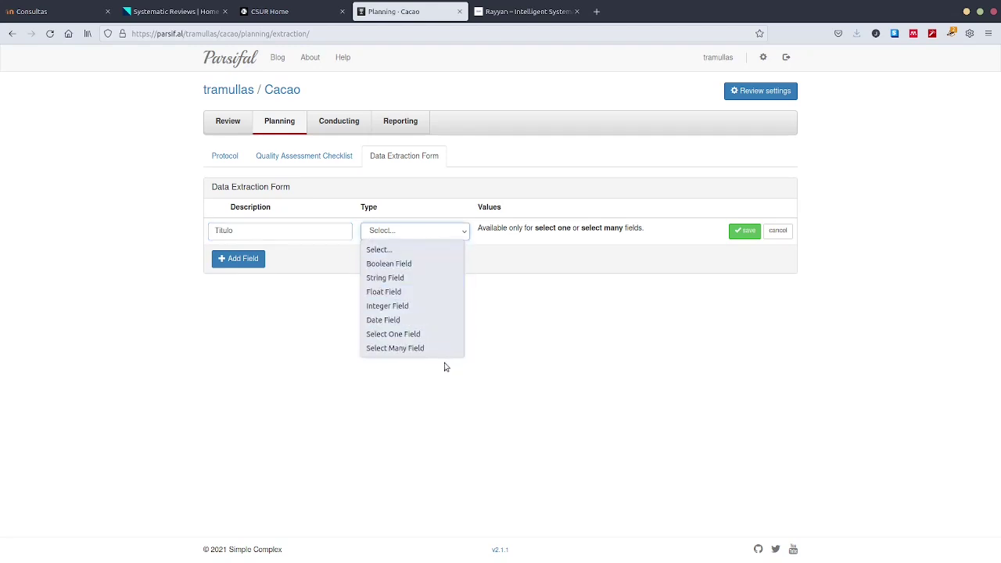
click(439, 278)
Add a second data extraction field described as "criterio q" and set its type to Boolean Field
click(238, 258)
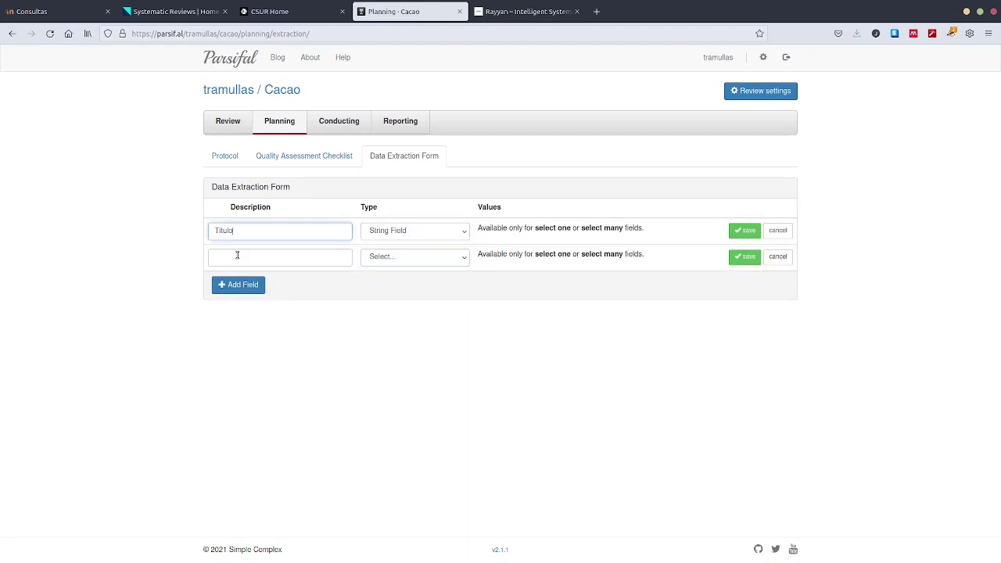
click(318, 255)
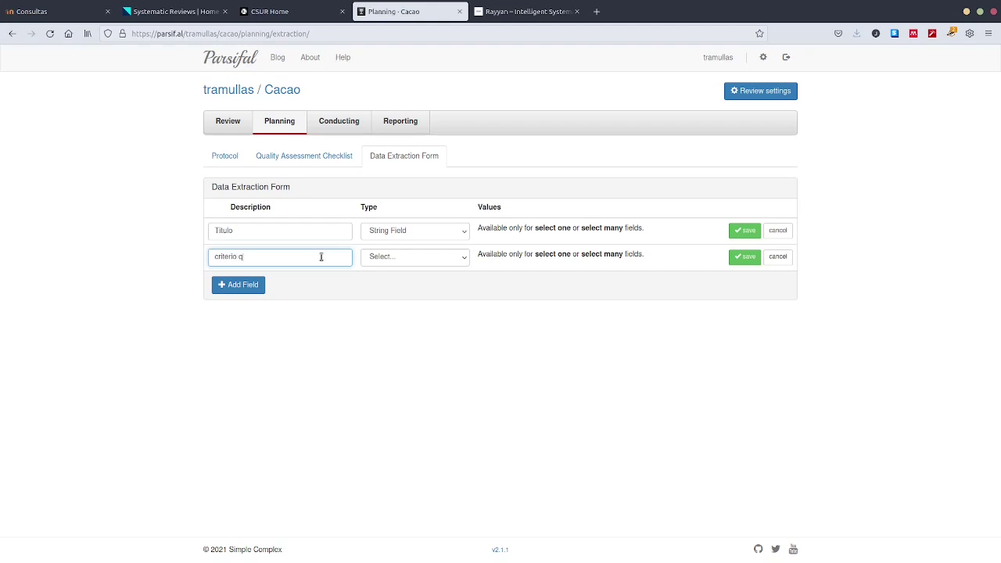
click(456, 258)
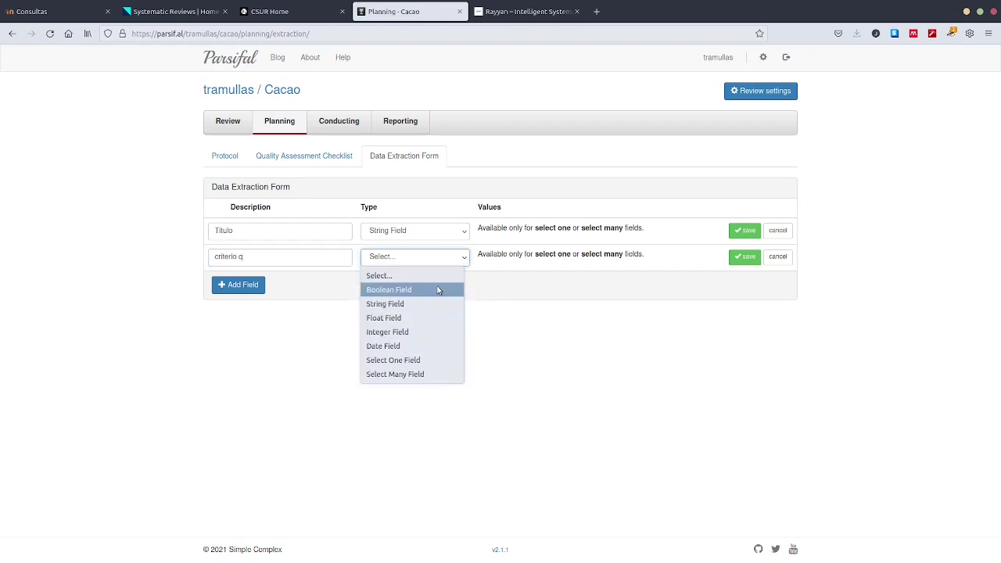
click(436, 290)
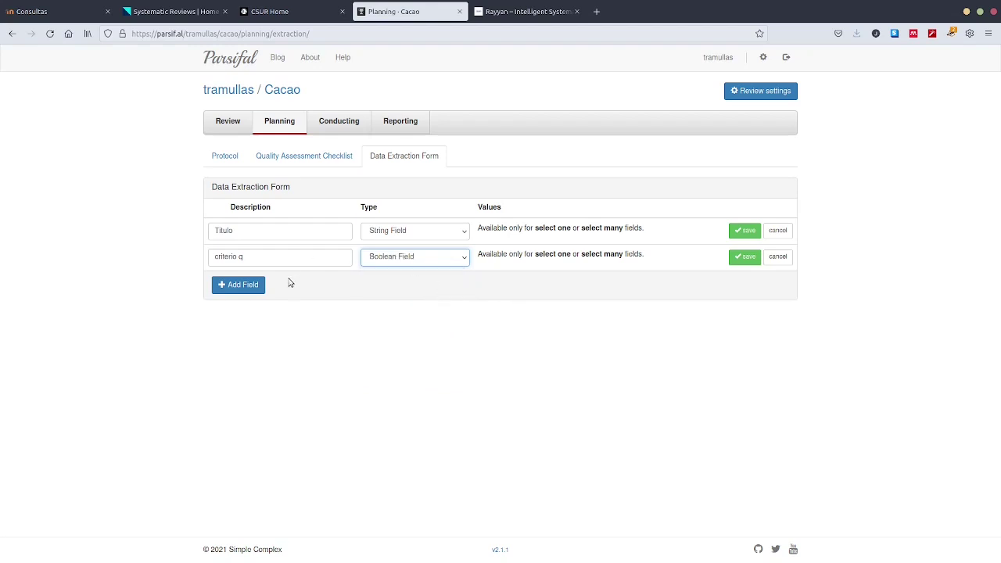
click(235, 284)
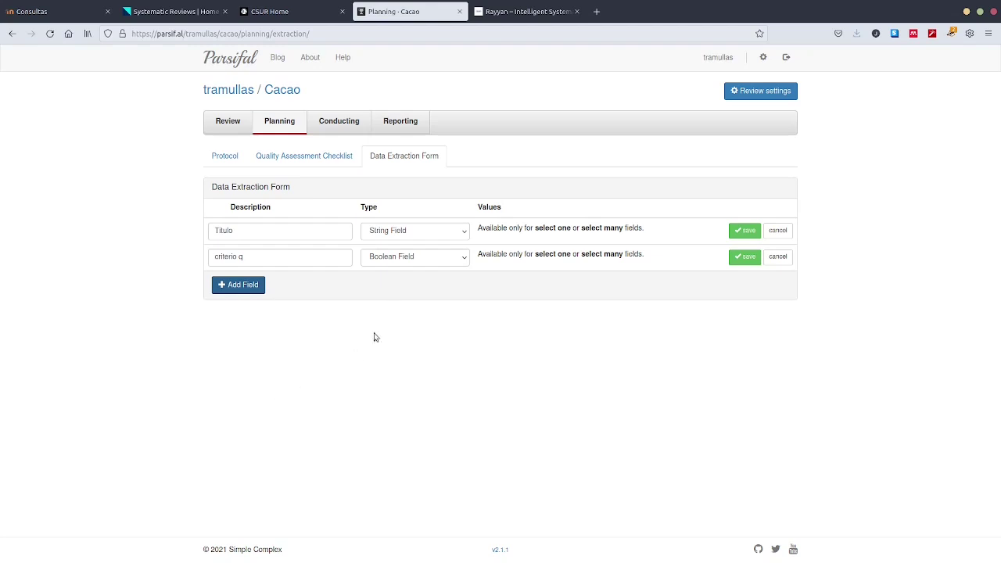
Open the review's conducting phase and examine the search strings and the expanded Scopus query section
click(349, 124)
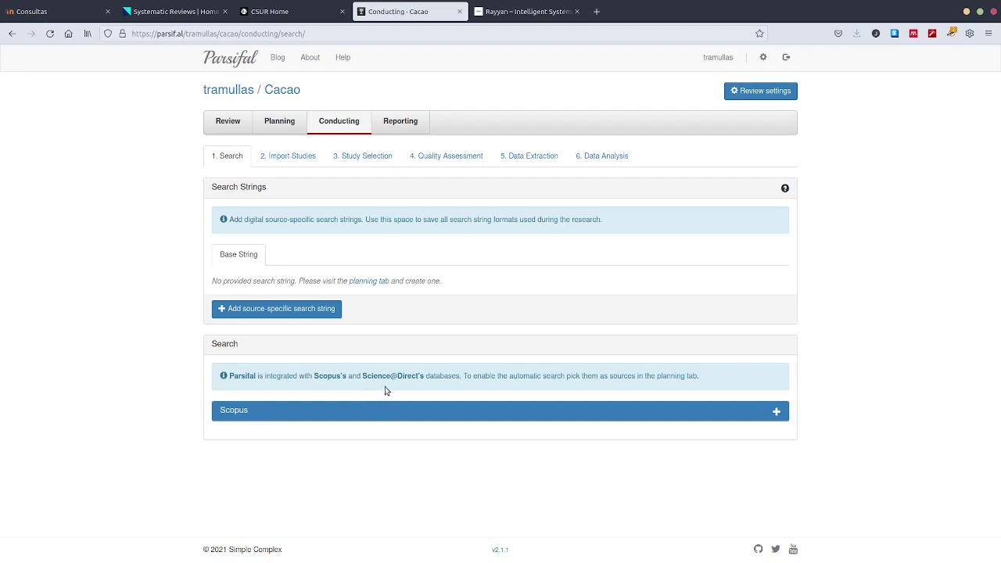
click(778, 412)
scroll(603, 461, down, 2)
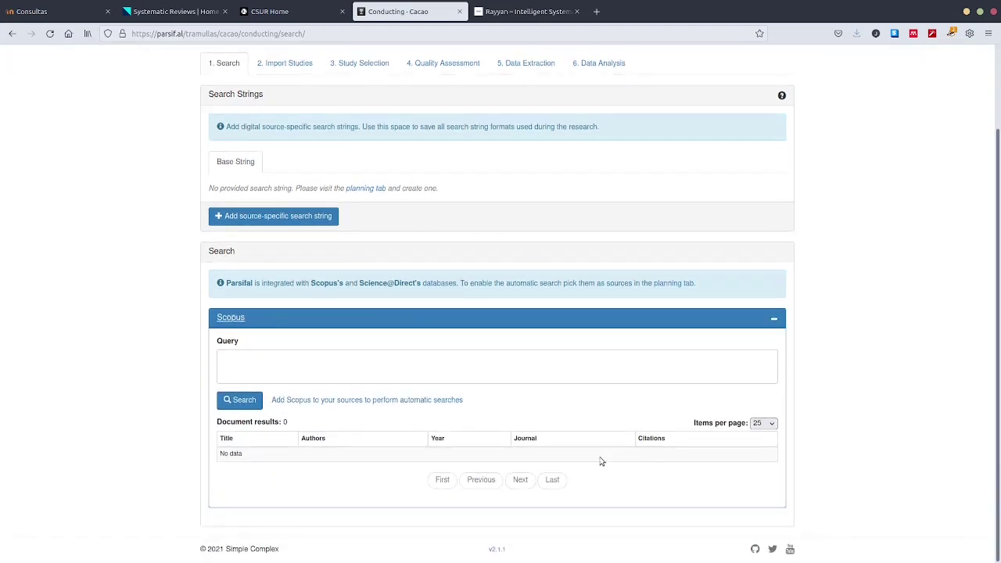
scroll(458, 479, up, 1)
scroll(458, 479, up, 1)
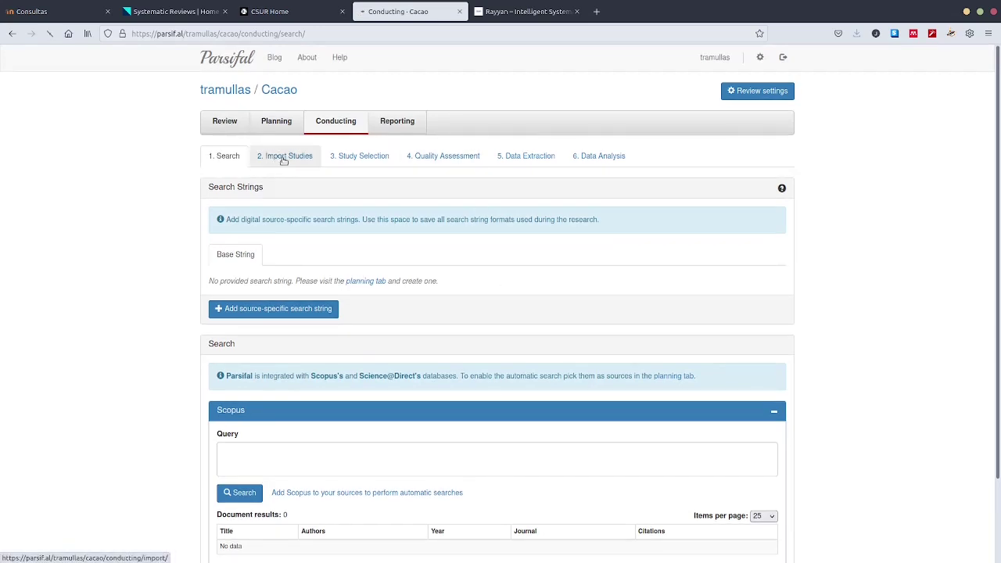
Import the BibTeX file scopus.bib from the Descargas folder into the Skopush source, and open the study selection
click(284, 158)
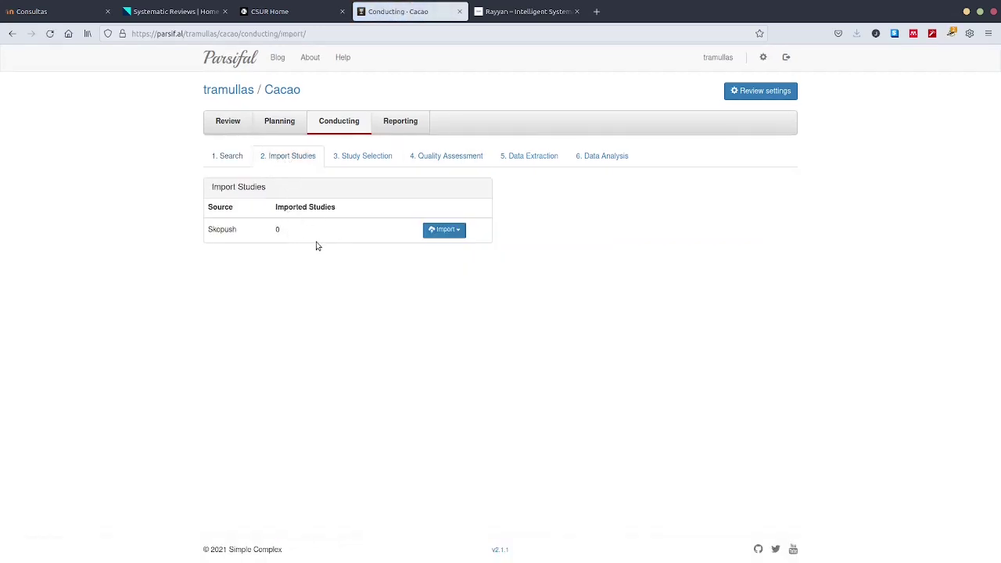
click(453, 231)
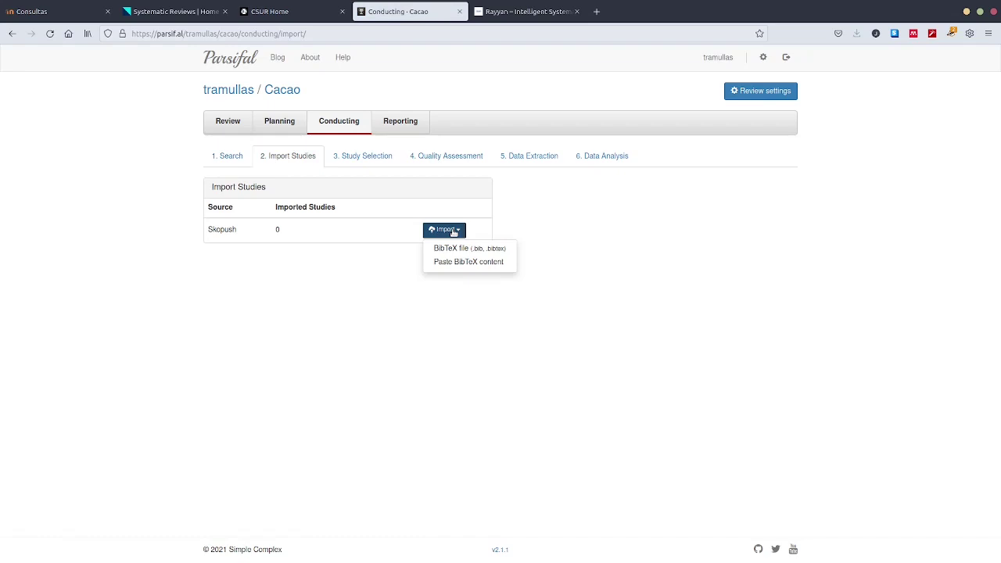
click(462, 250)
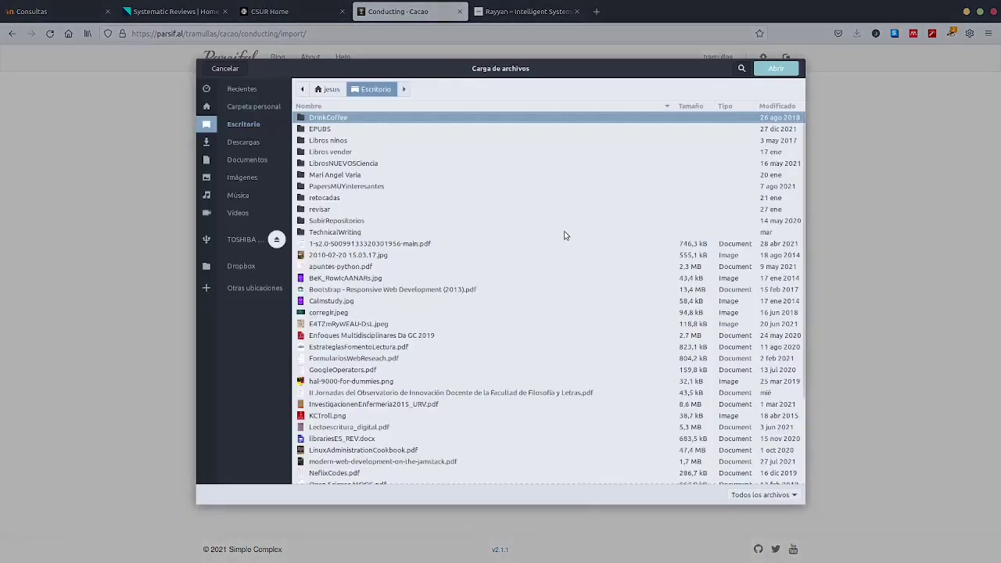
click(243, 141)
scroll(443, 311, down, 15)
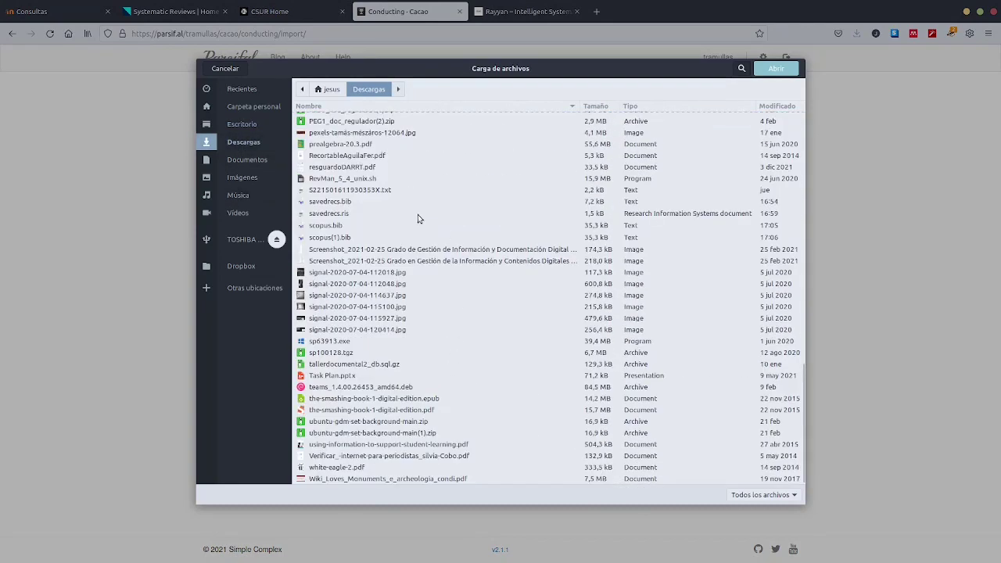
double_click(337, 225)
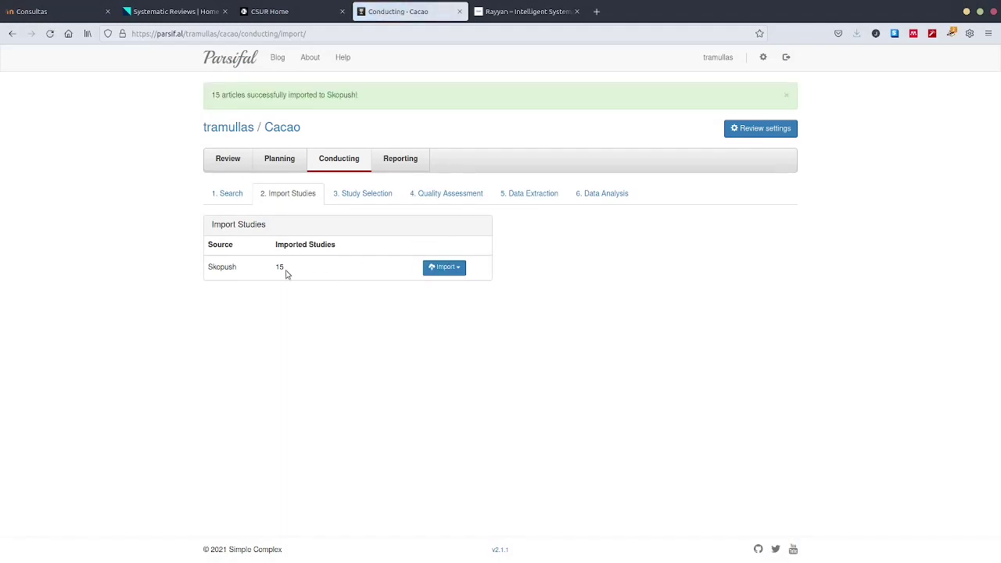
click(369, 196)
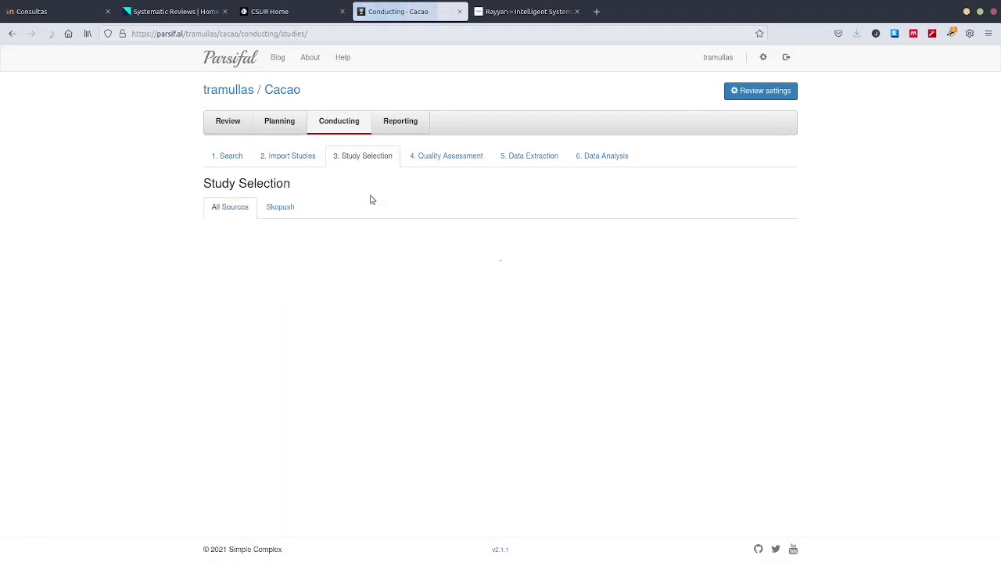
Open the first study's details, examine its status options, selection criteria and bibliographic fields, and save the record unchanged
scroll(156, 346, down, 2)
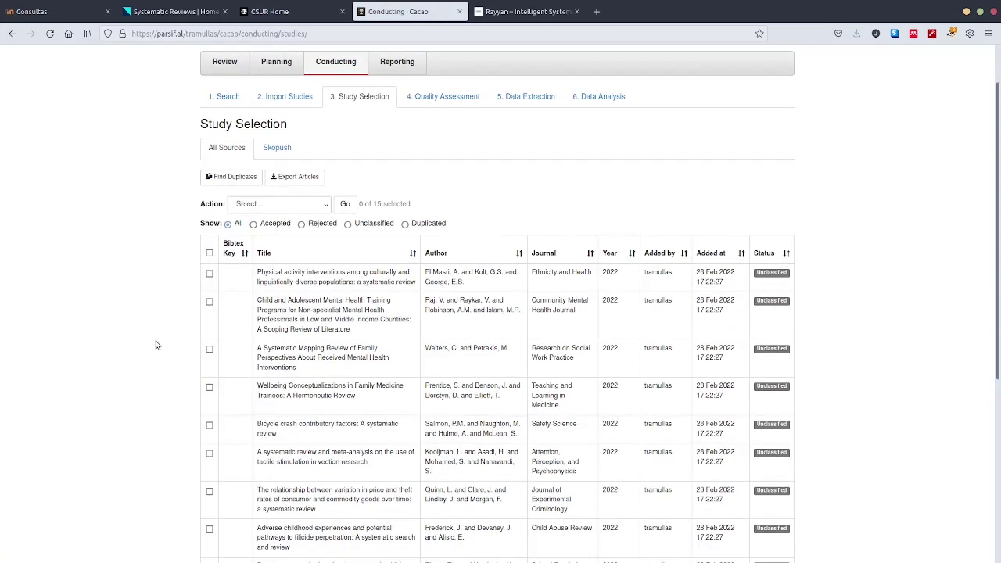
scroll(157, 345, down, 4)
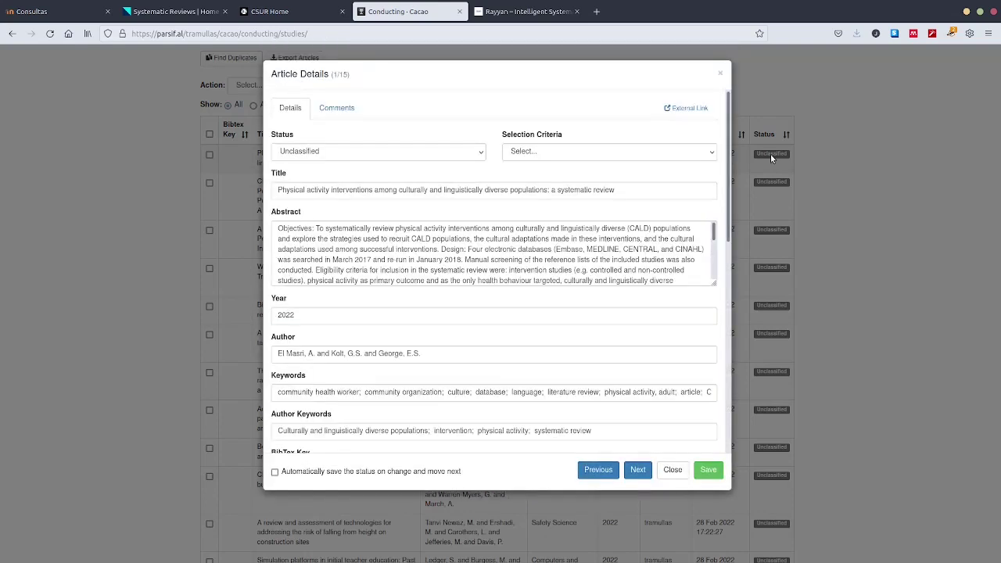
click(482, 156)
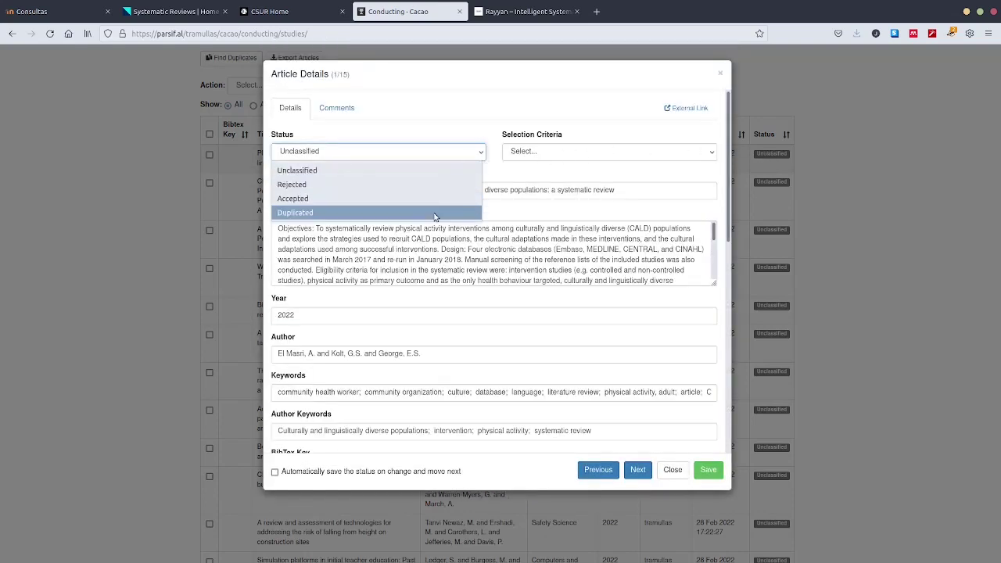
click(551, 109)
click(573, 153)
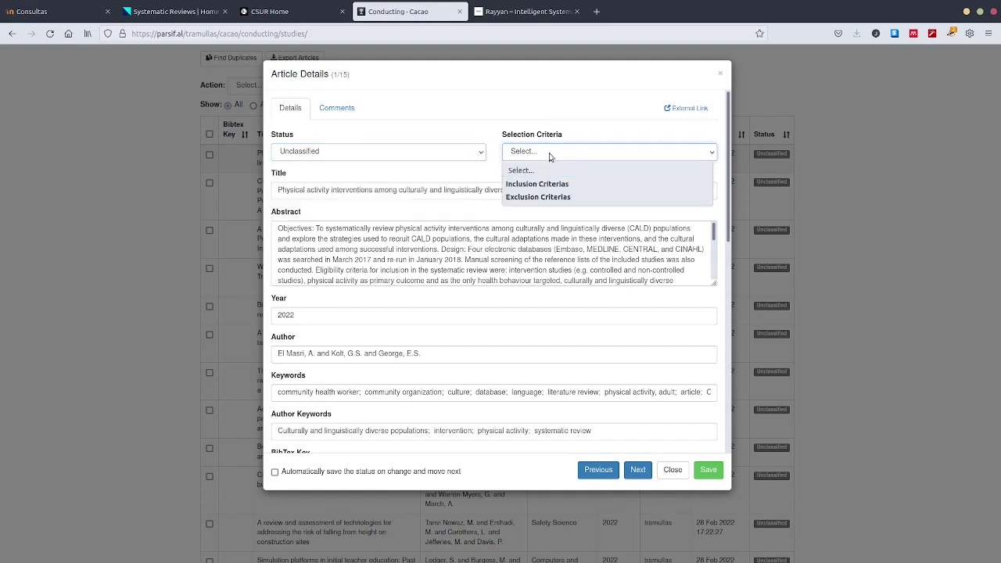
click(479, 125)
scroll(449, 333, down, 4)
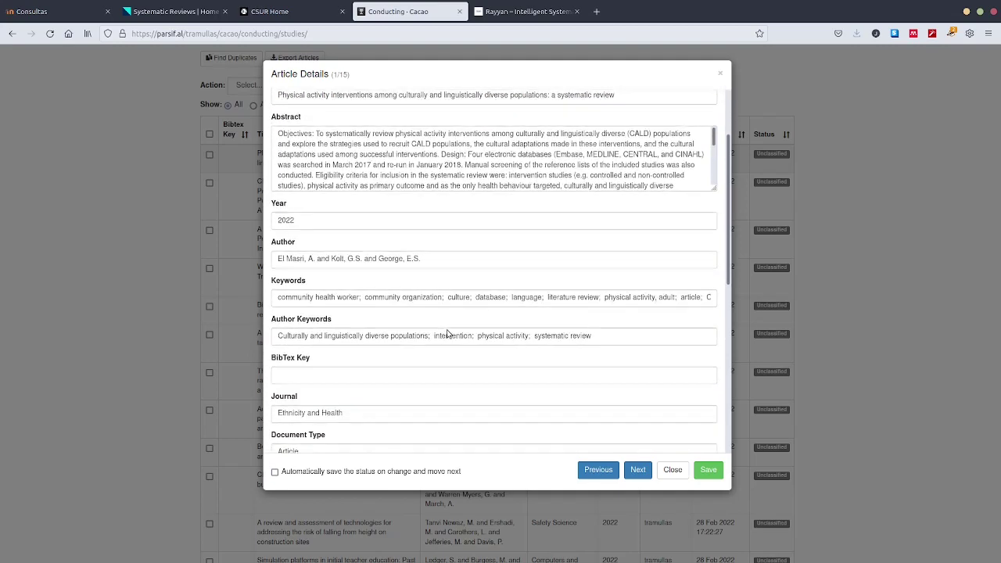
scroll(448, 331, down, 5)
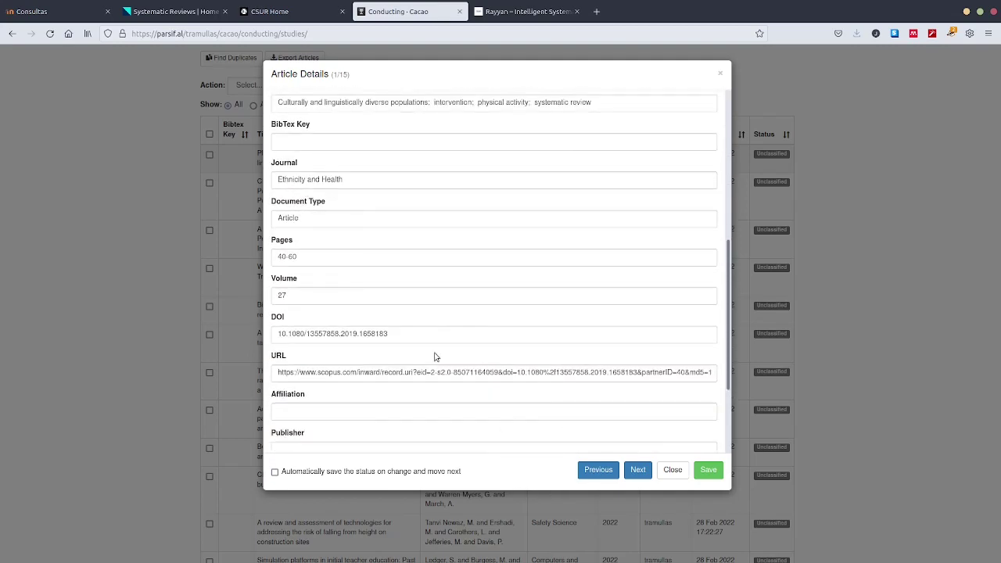
scroll(442, 361, down, 4)
scroll(462, 331, up, 13)
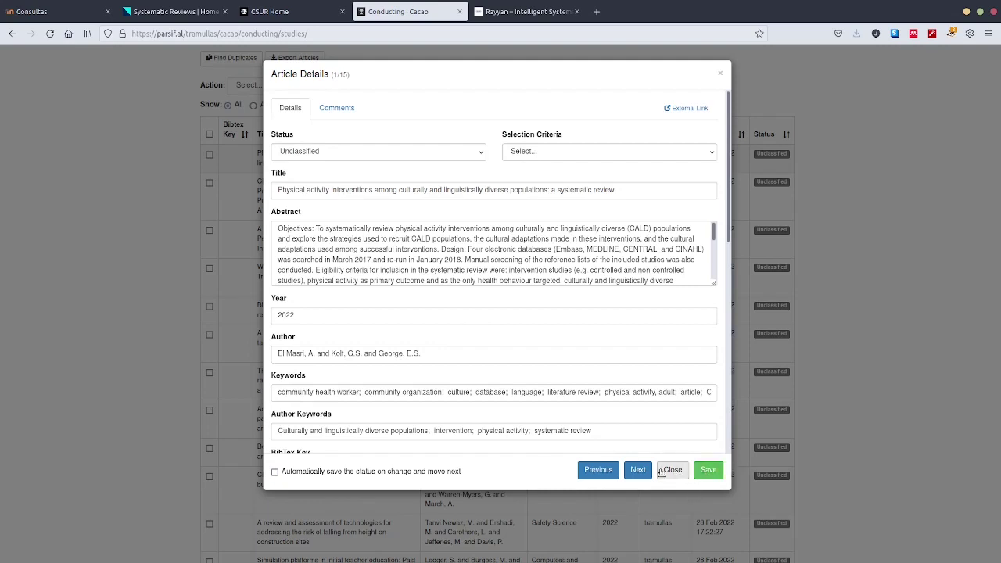
click(710, 473)
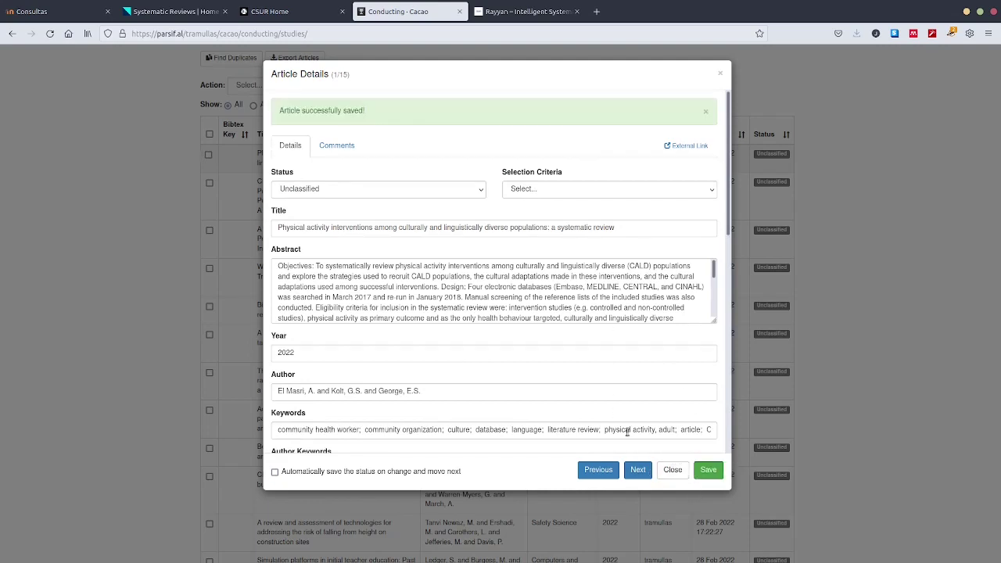
Set the status of the second study, on child and adolescent mental health training programs, to Rejected and save it
click(644, 474)
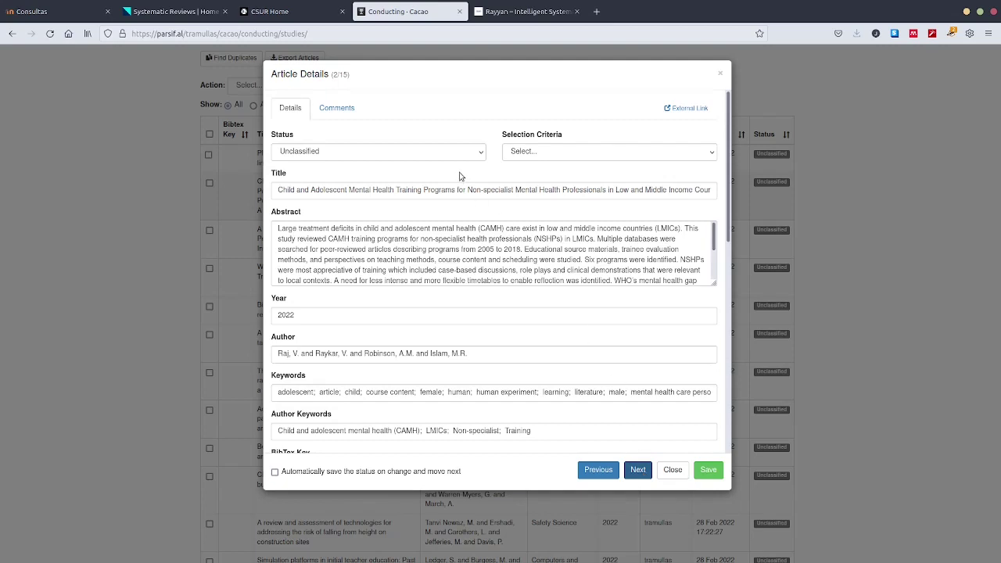
click(471, 151)
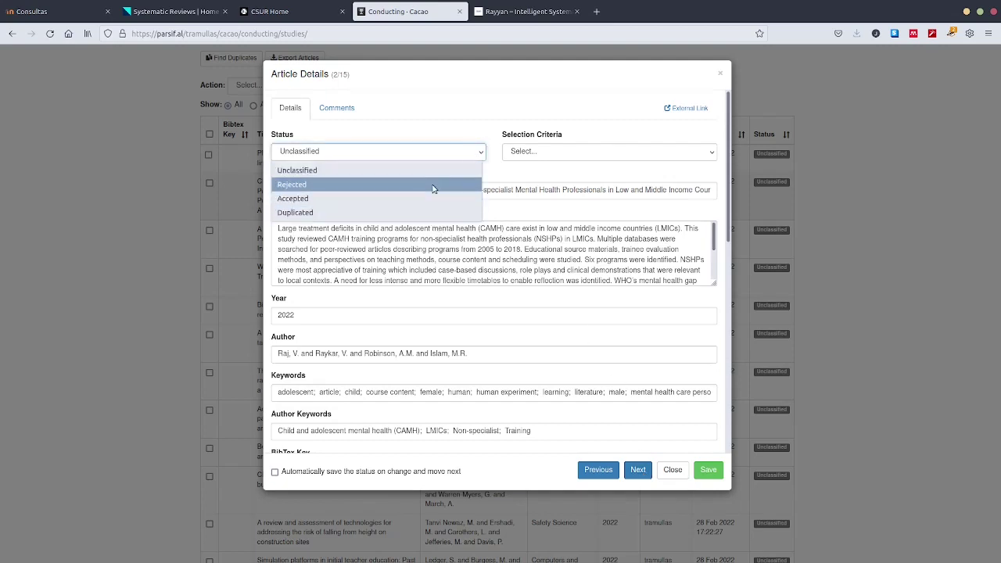
click(434, 186)
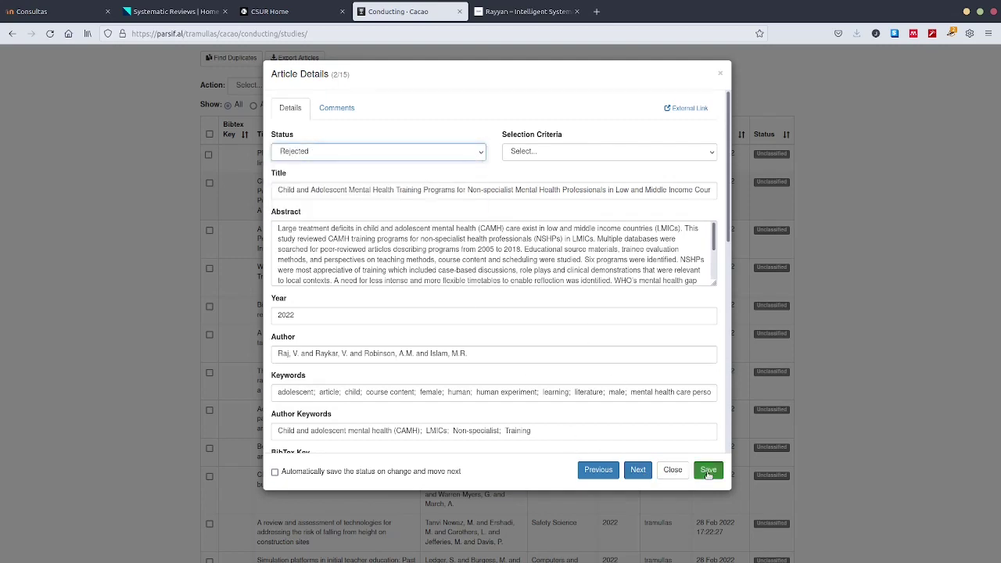
click(708, 470)
Set the status of the third study, on family perspectives about mental health interventions, to Accepted, save it and close the article details
click(638, 470)
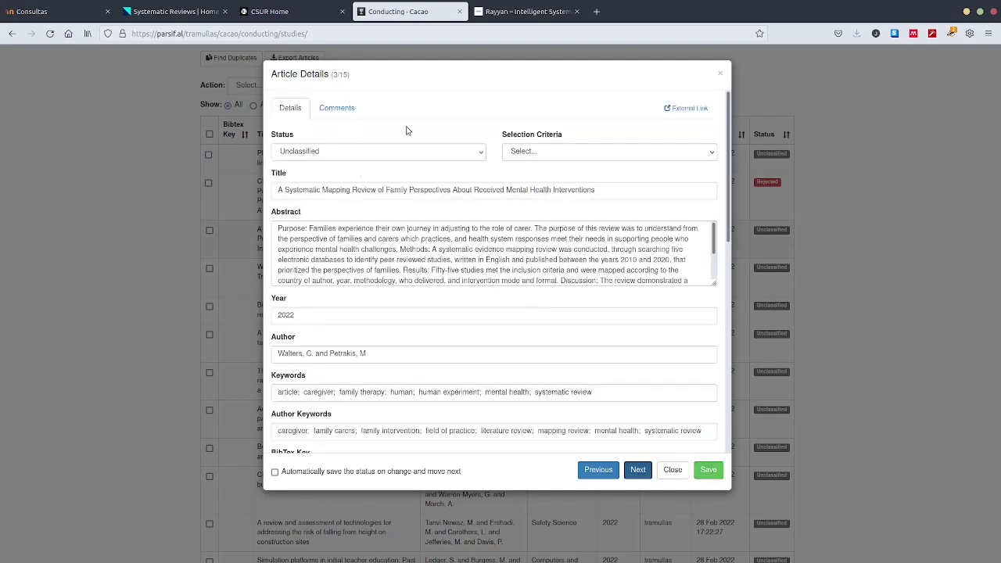
click(451, 151)
click(424, 198)
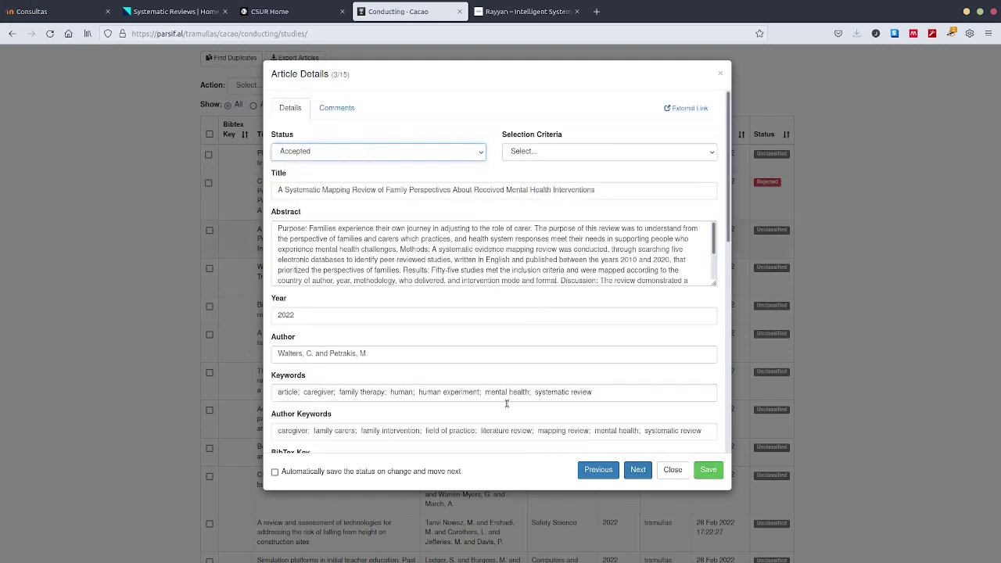
click(708, 471)
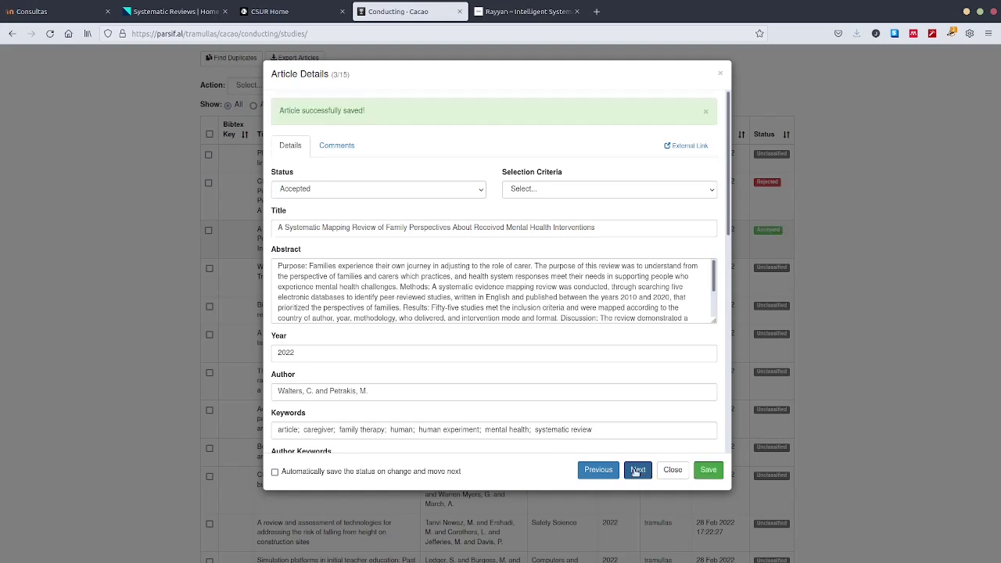
click(671, 470)
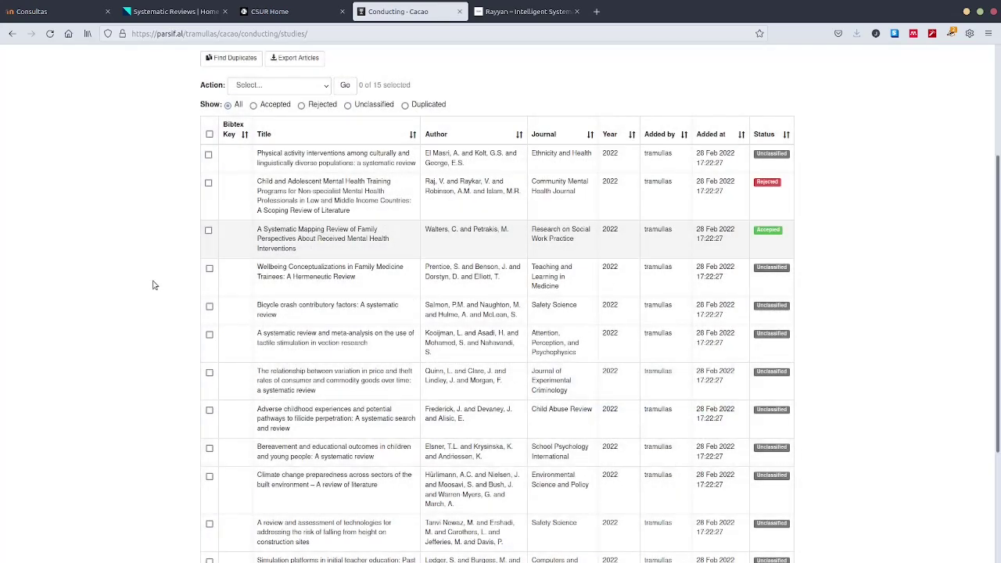
Filter the study list by Accepted, by Rejected and by Unclassified, and look through the unclassified studies
scroll(154, 285, up, 3)
click(255, 285)
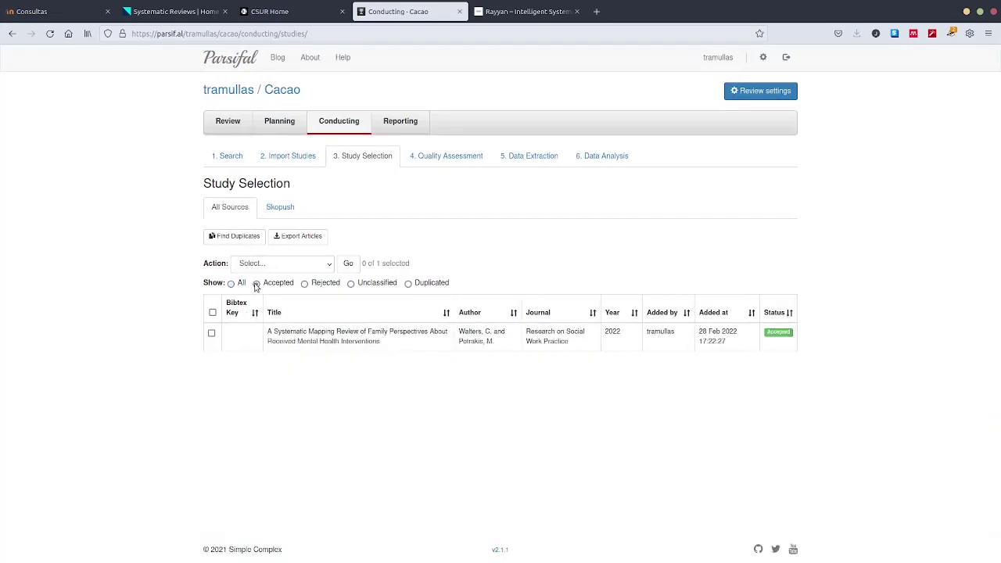
click(305, 285)
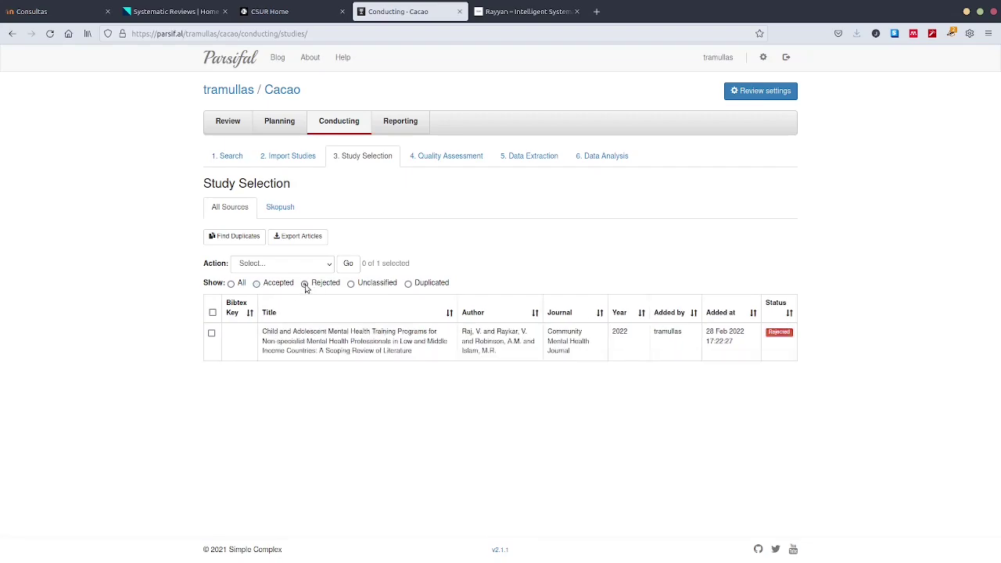
click(351, 285)
scroll(352, 340, down, 3)
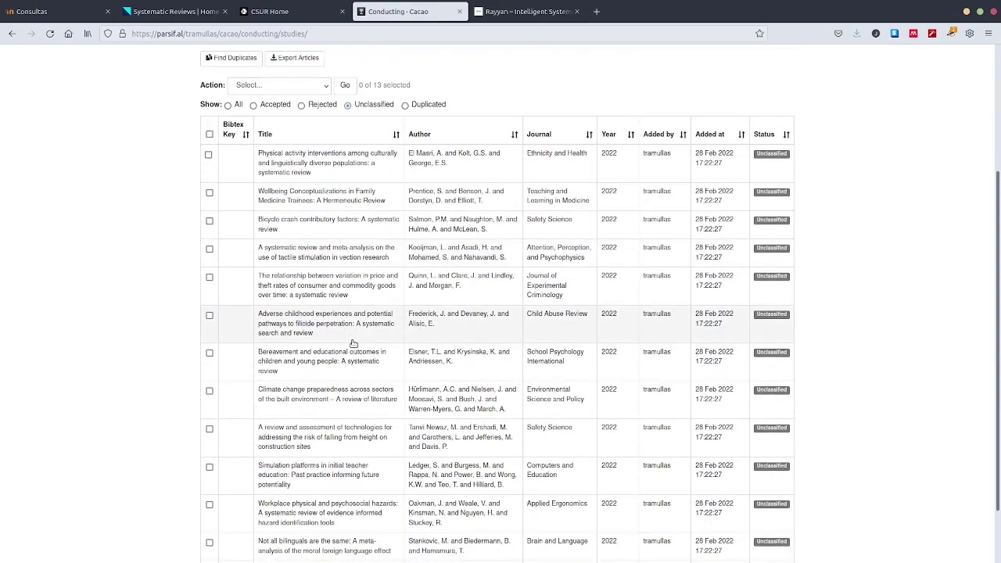
scroll(354, 345, down, 2)
scroll(354, 344, up, 4)
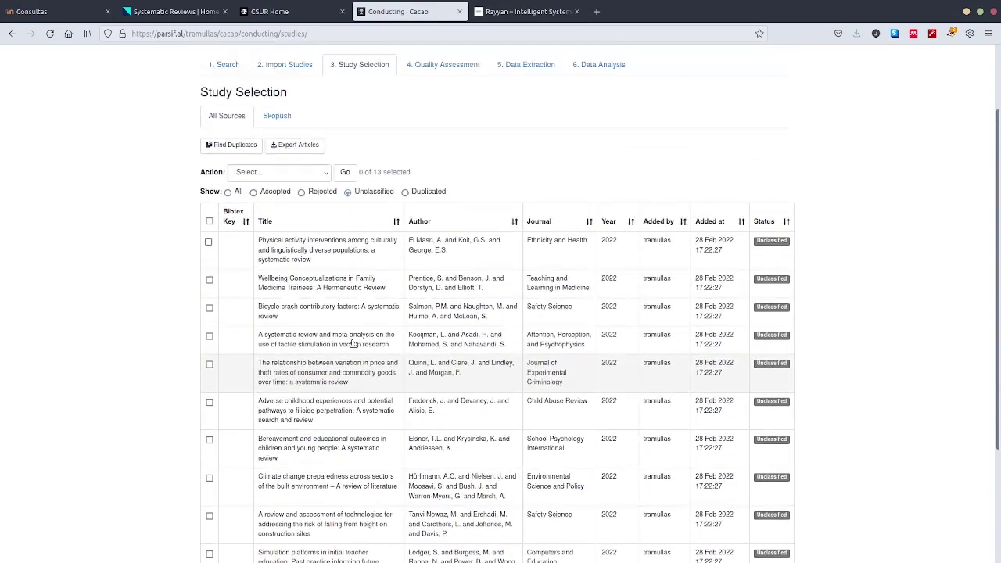
scroll(354, 344, up, 2)
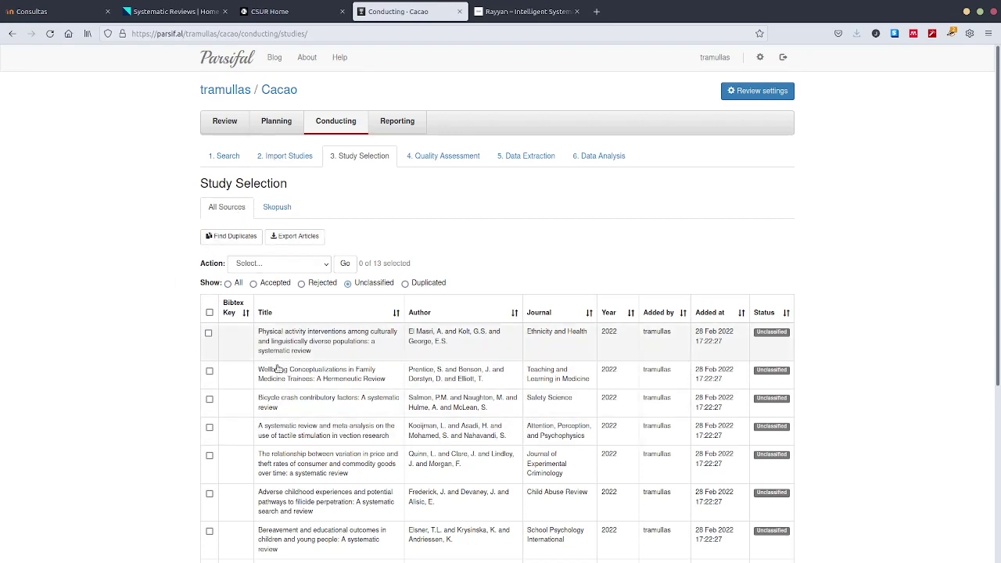
View the studies of the Skopush source, return to all sources and examine the full list with its statuses
click(276, 209)
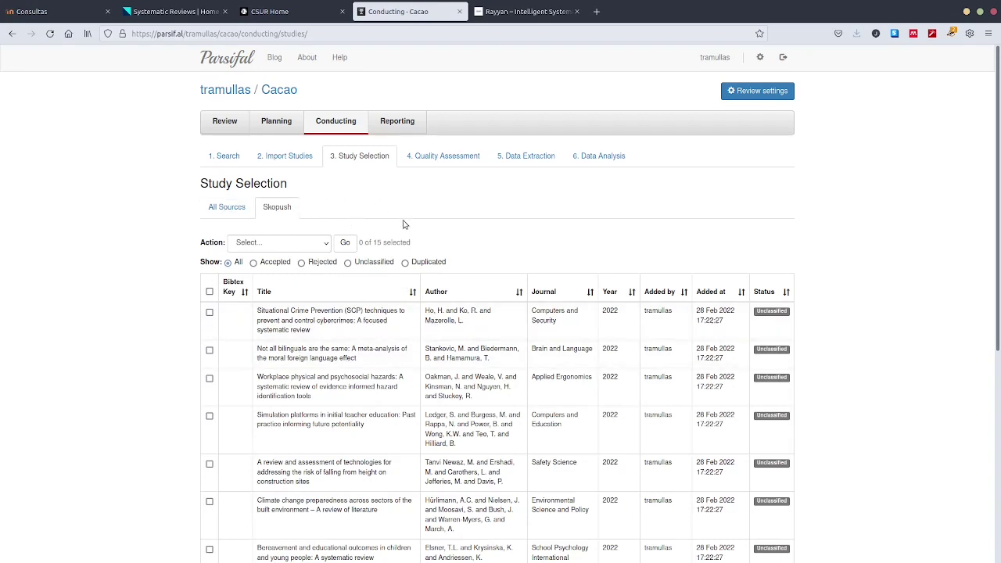
click(226, 207)
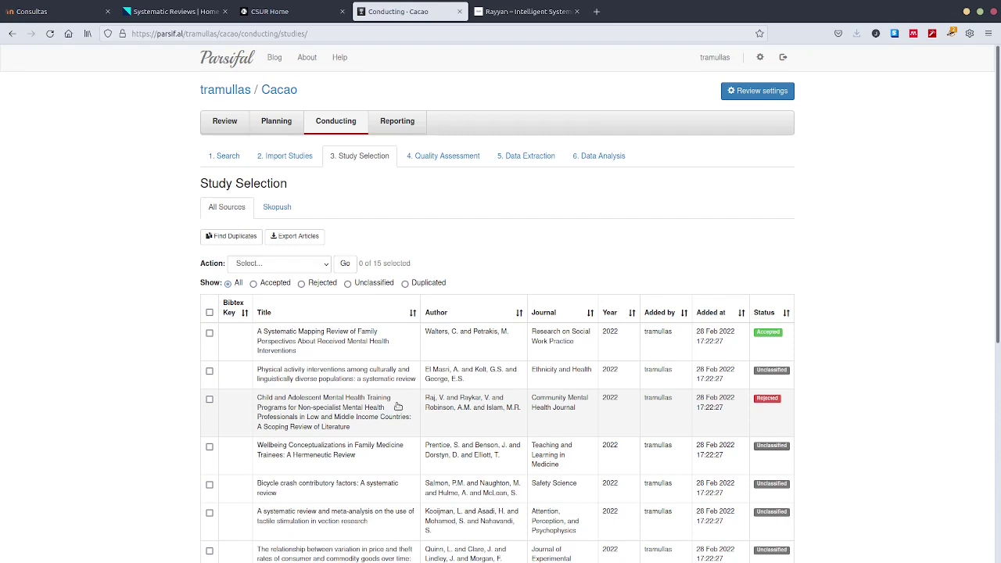
scroll(354, 344, down, 3)
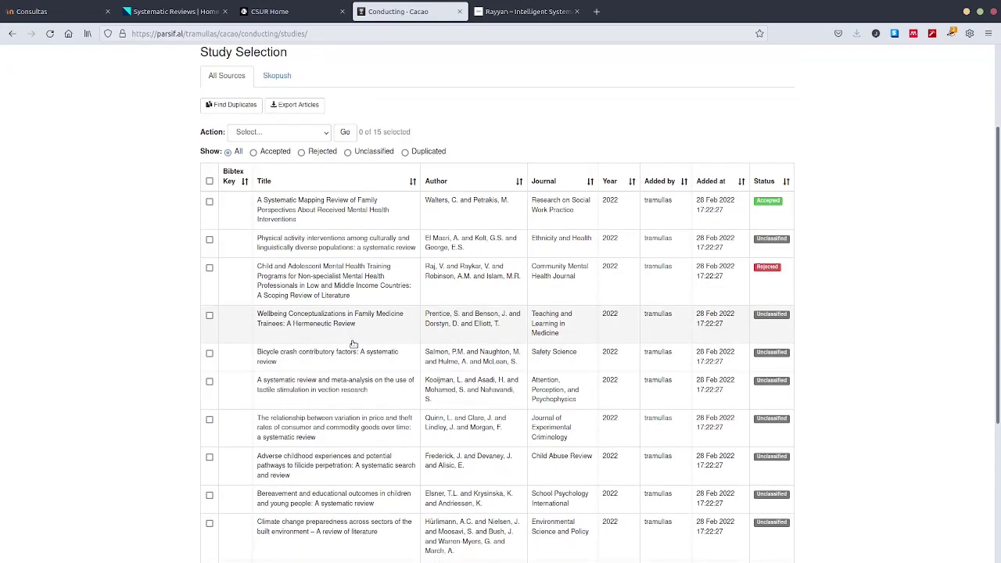
scroll(354, 344, down, 5)
scroll(353, 329, up, 3)
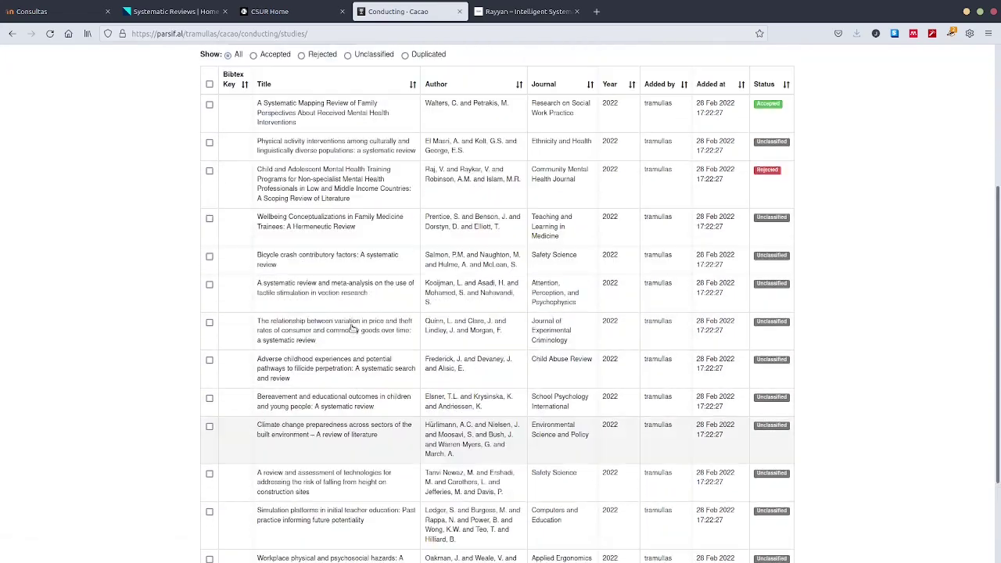
scroll(353, 329, up, 5)
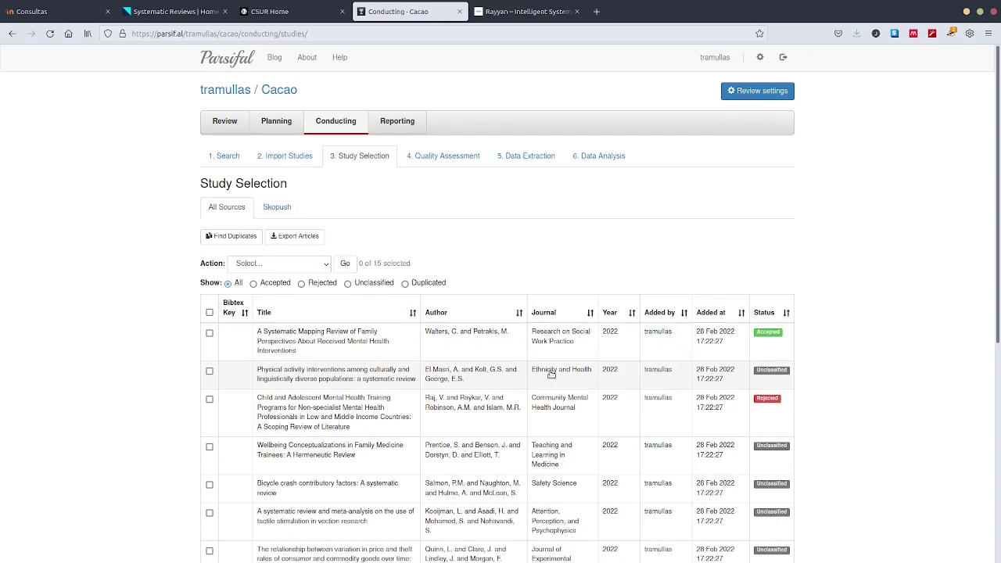
scroll(565, 390, down, 1)
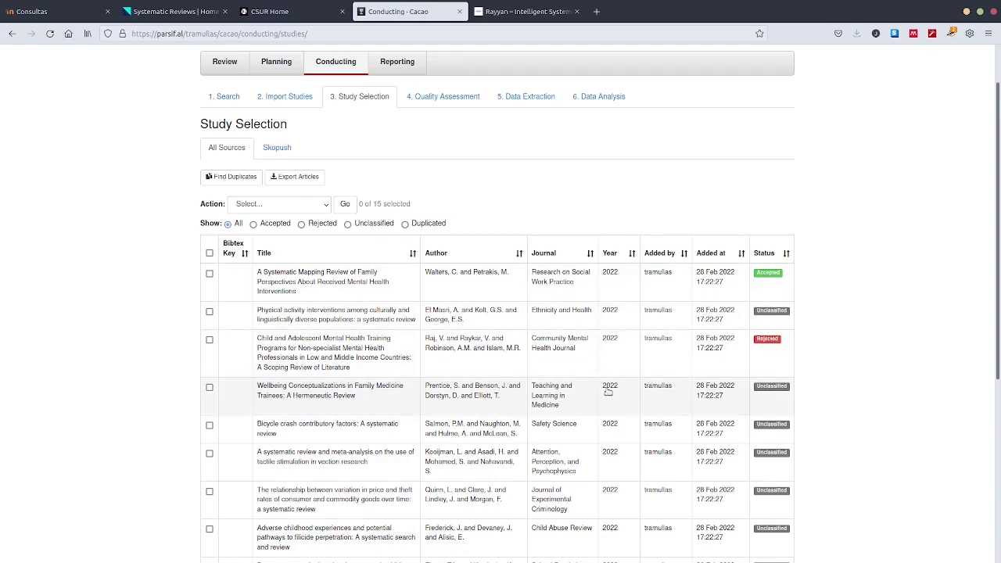
scroll(741, 317, up, 1)
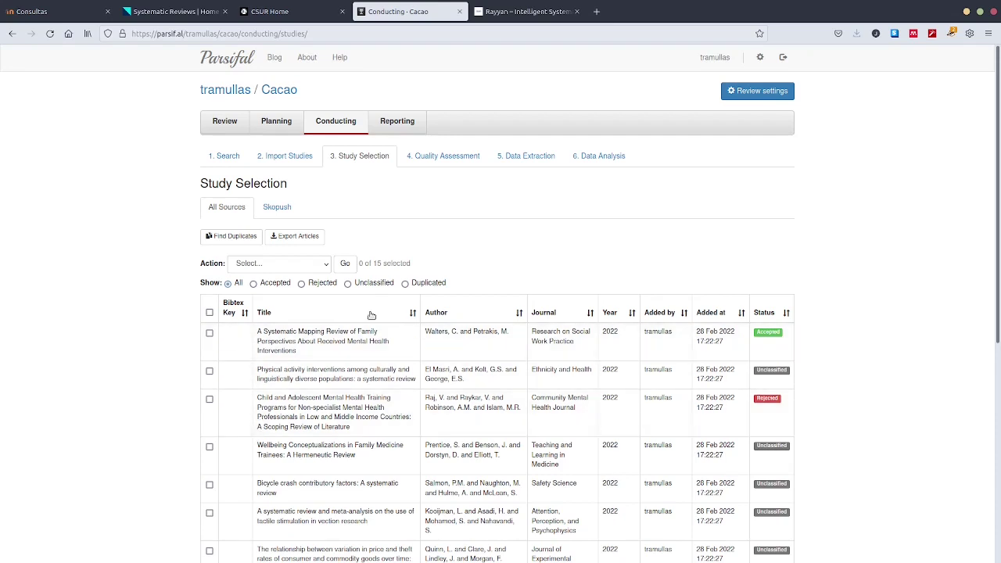
Check the conducting phase's quality assessment, open the planning phase's Quality Assessment Checklist and enter the question "Calida interna"
click(436, 162)
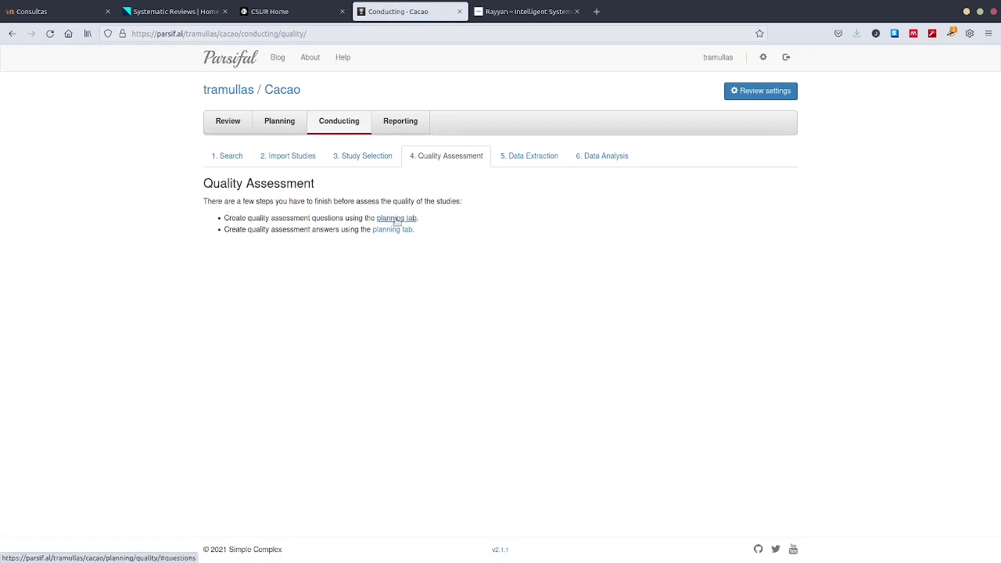
click(278, 126)
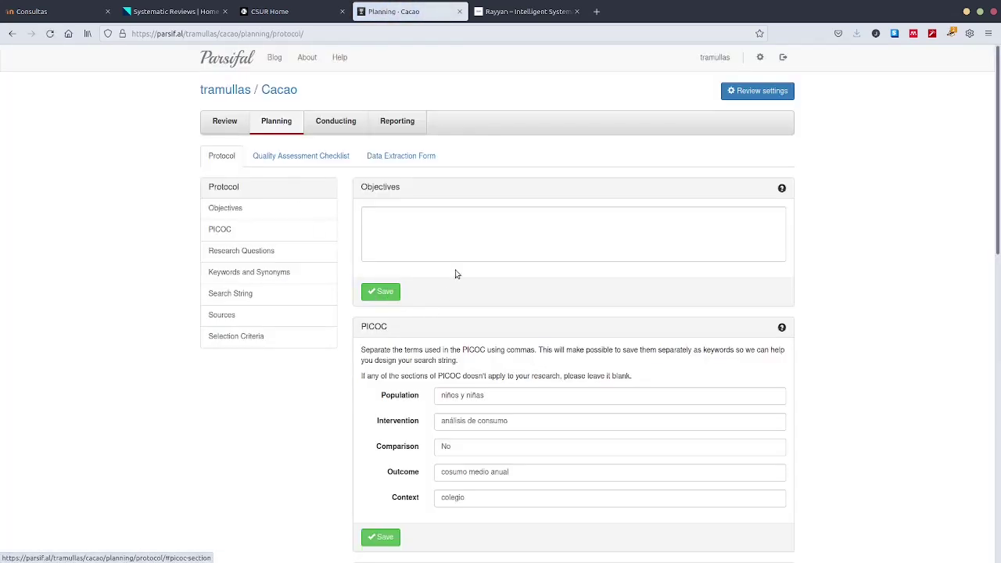
click(301, 156)
click(403, 210)
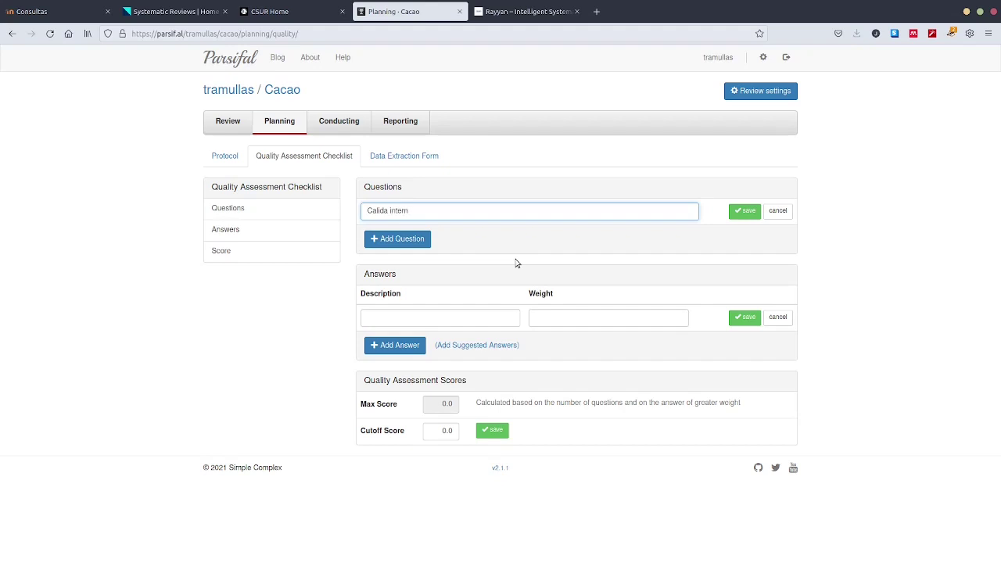
Enter the answer "Completa" with weight 5 in the quality checklist, and add a blank question row and a second answer row
click(457, 319)
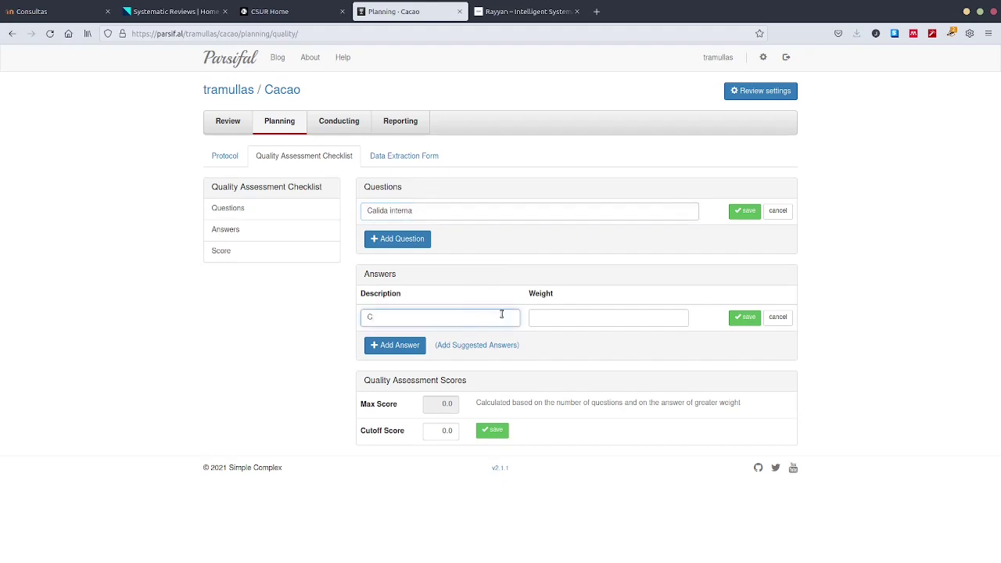
click(399, 239)
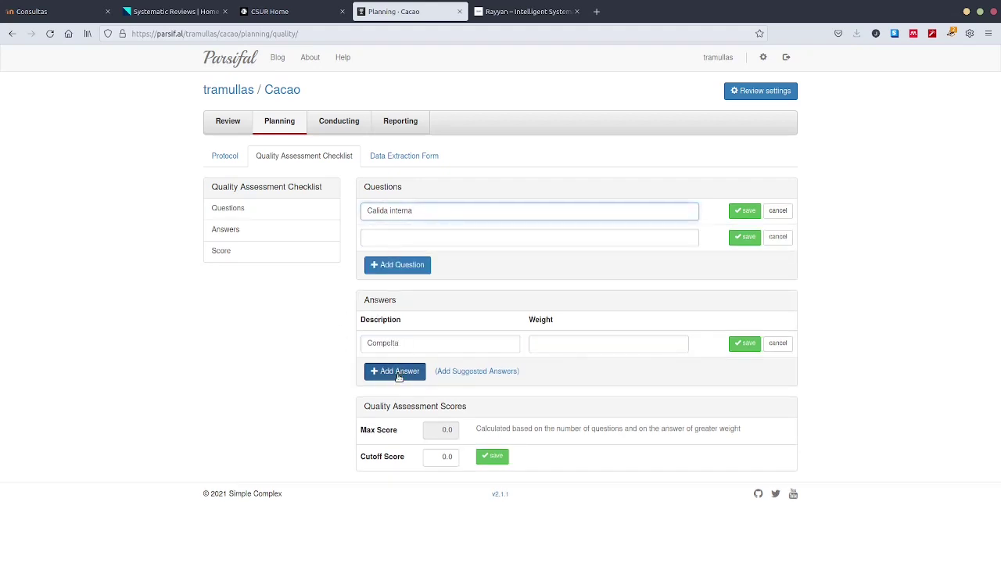
click(399, 372)
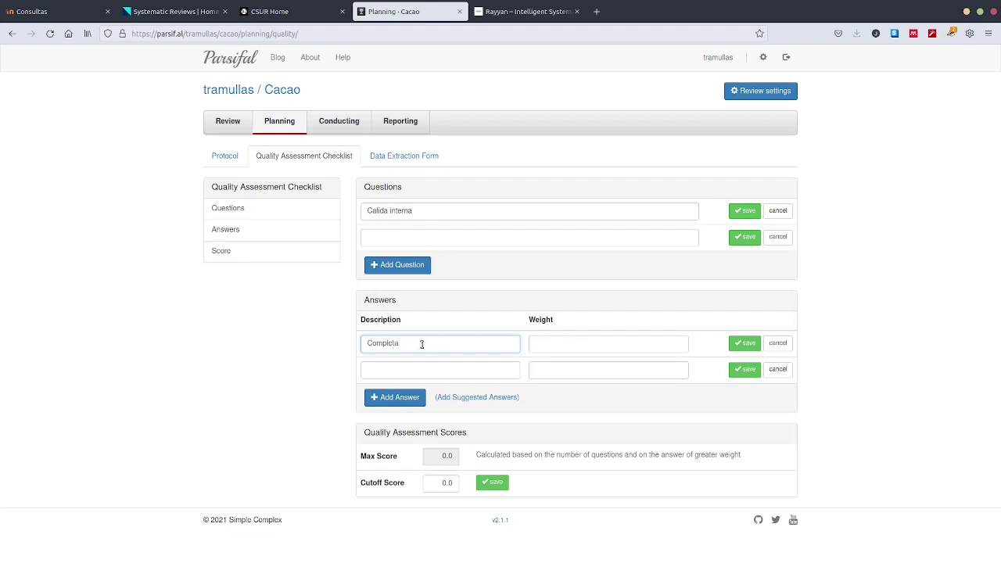
click(568, 345)
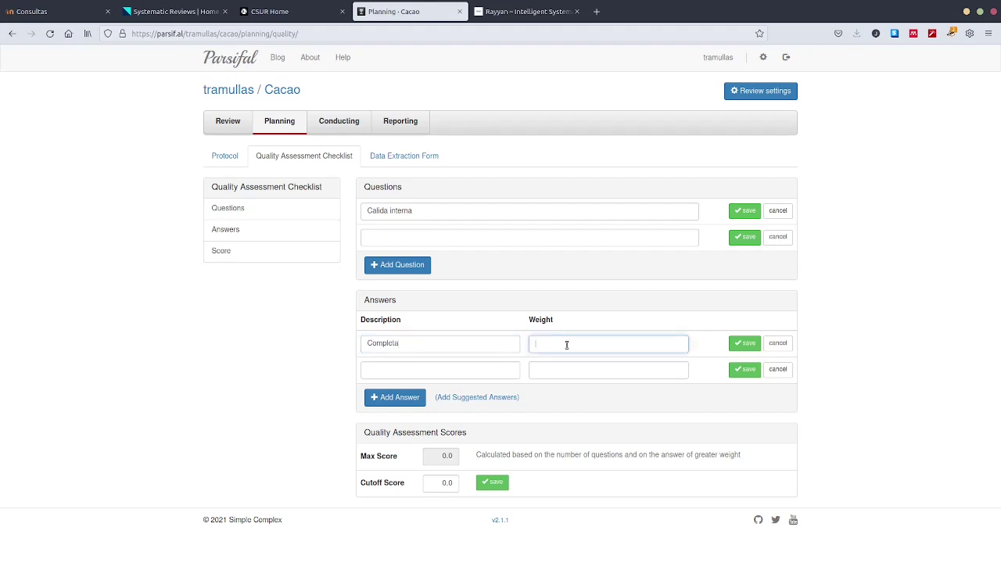
text(5)
Enter the answers "Parcial" with weight 3 and "Nula" with weight 0 in the quality checklist
click(418, 369)
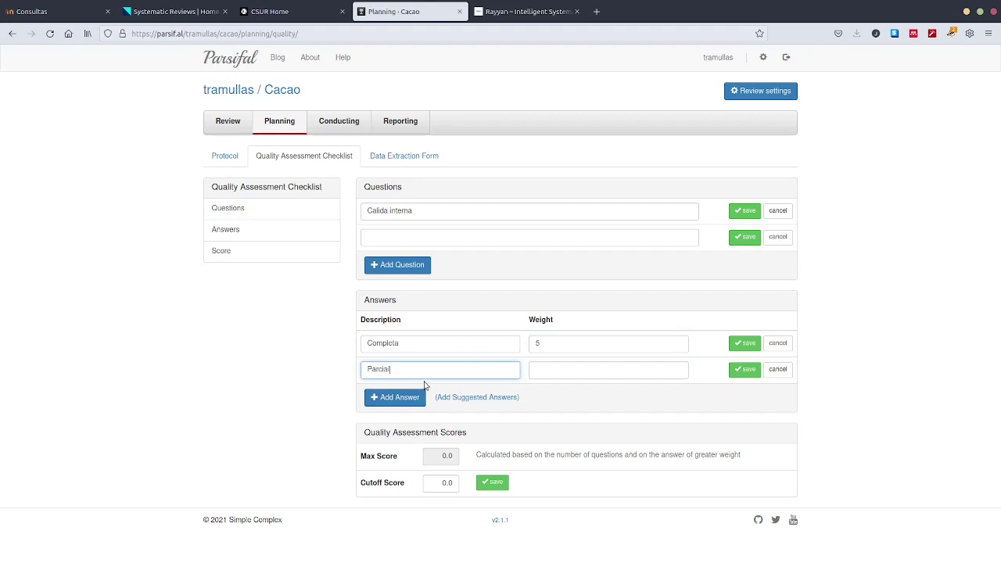
key(Tab)
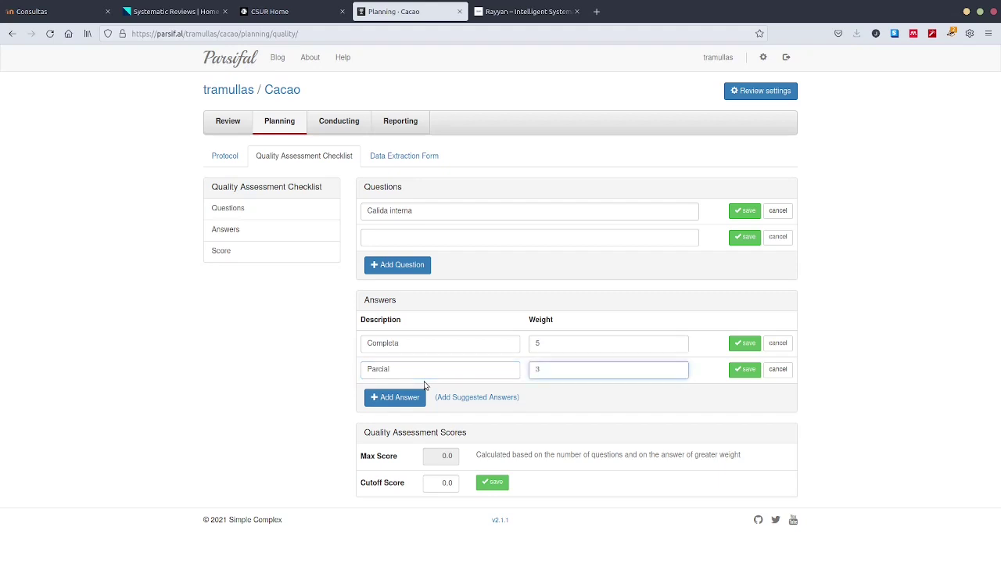
click(399, 398)
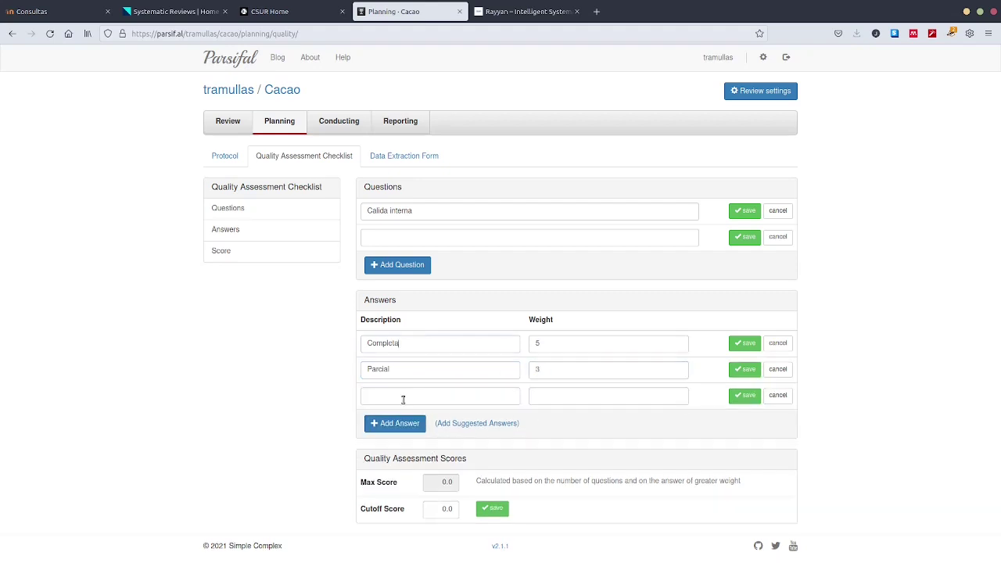
click(407, 399)
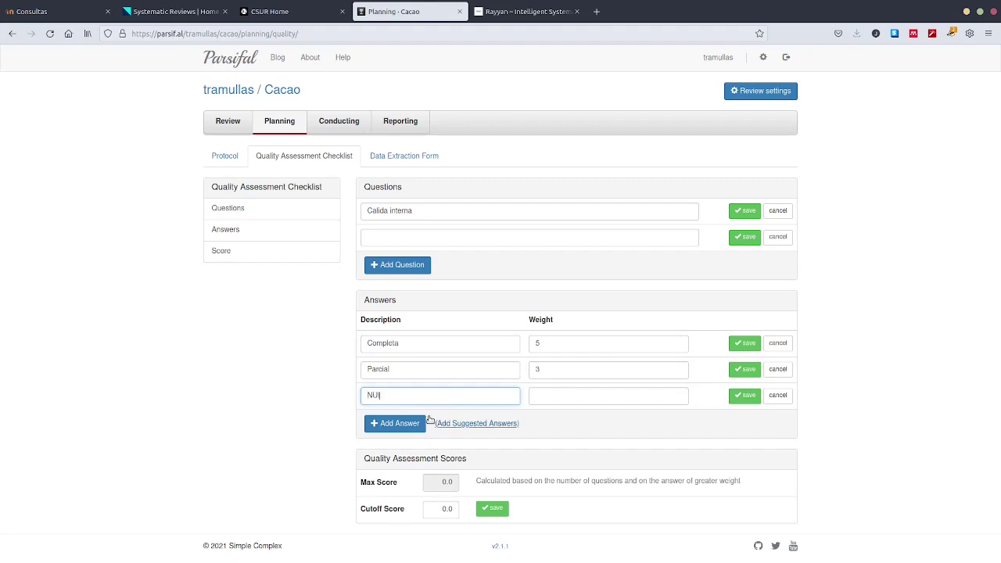
text(Nula)
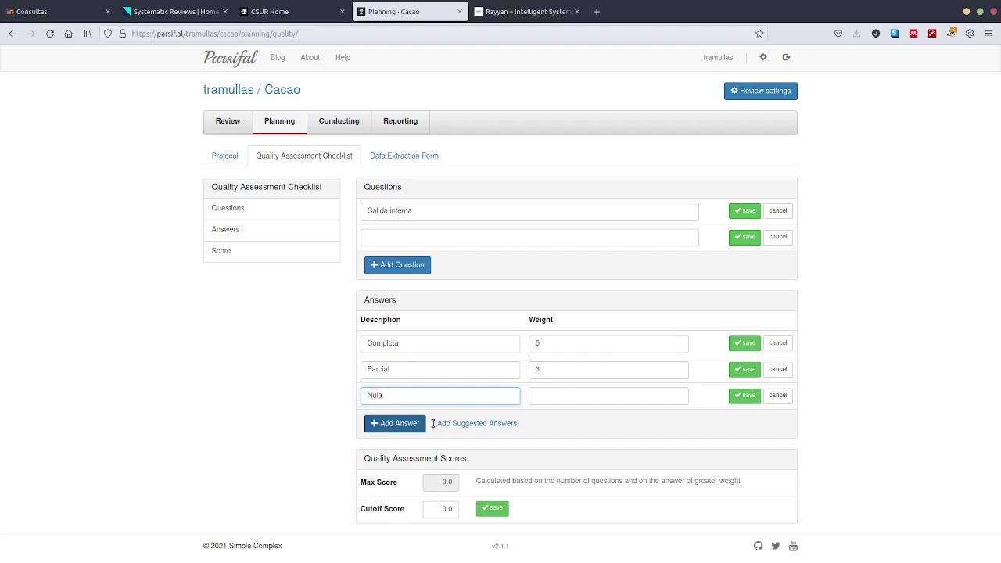
click(545, 397)
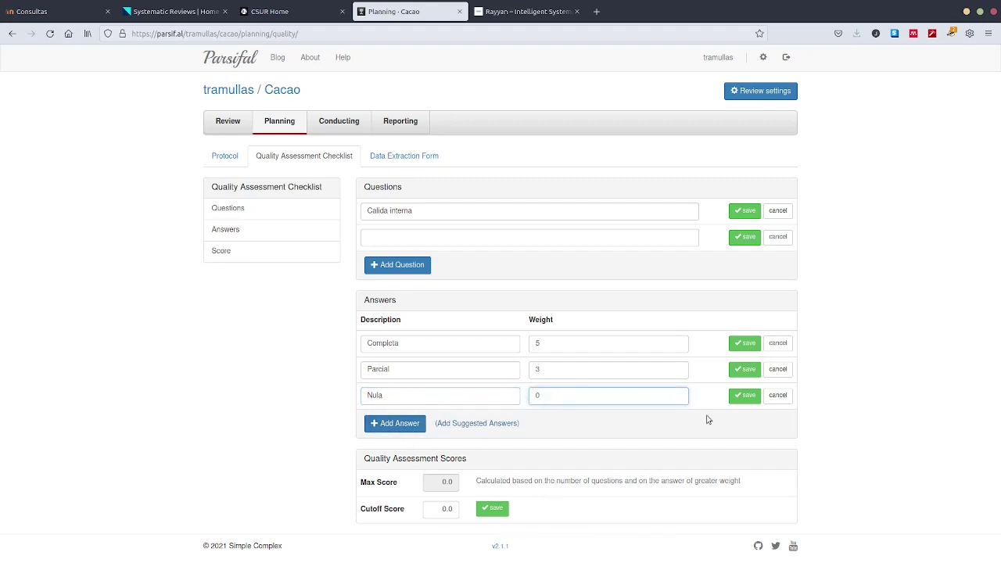
Save the three quality answers and the question "Calida interna"
click(745, 395)
click(745, 369)
click(747, 345)
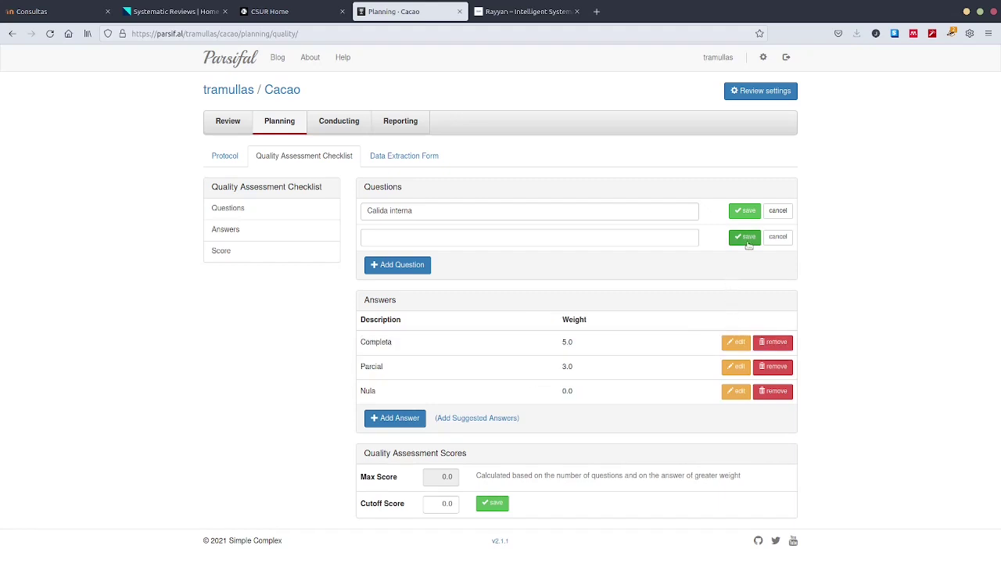
click(745, 211)
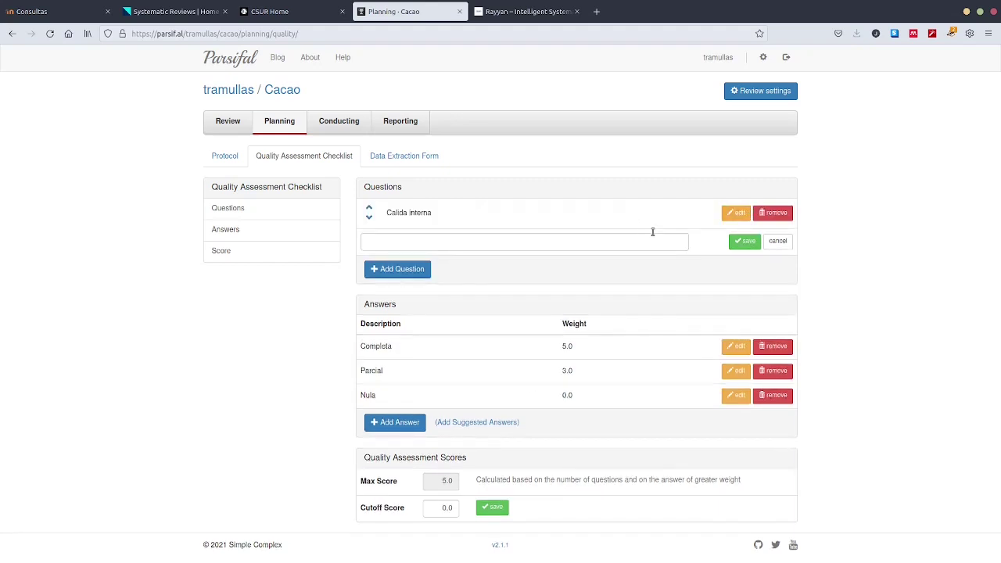
Open the planning phase's Data Extraction Form and look through the available field types
click(393, 156)
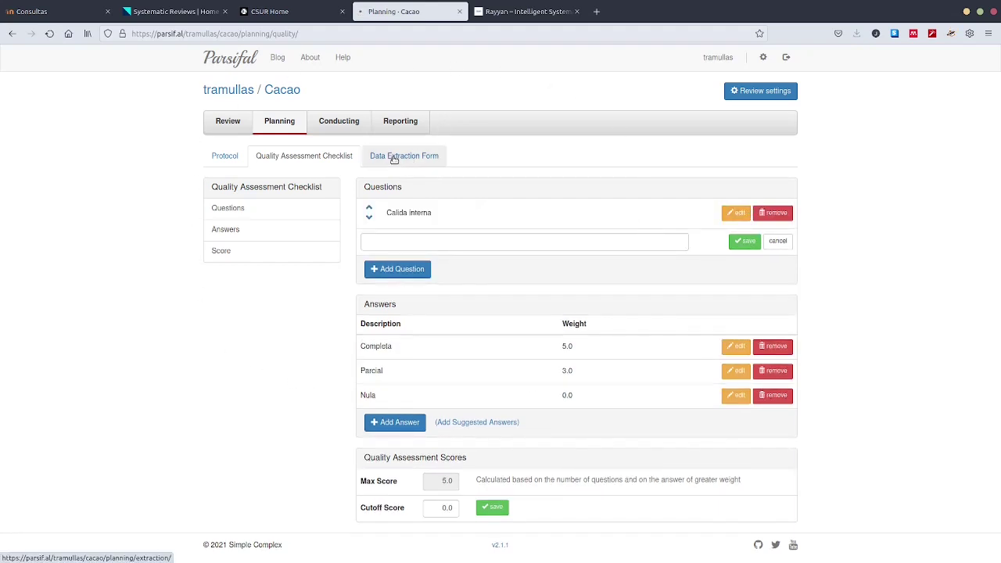
click(414, 231)
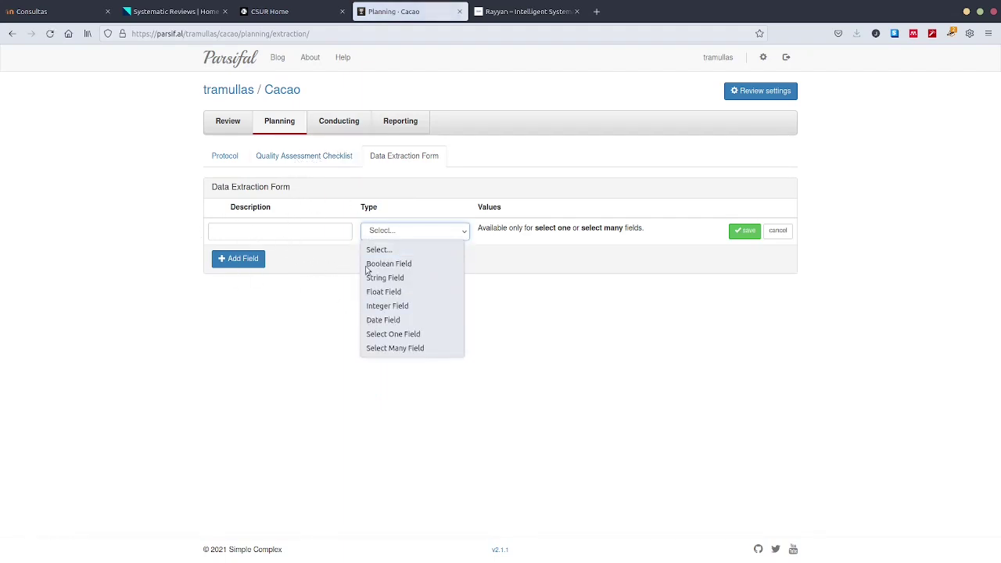
click(267, 306)
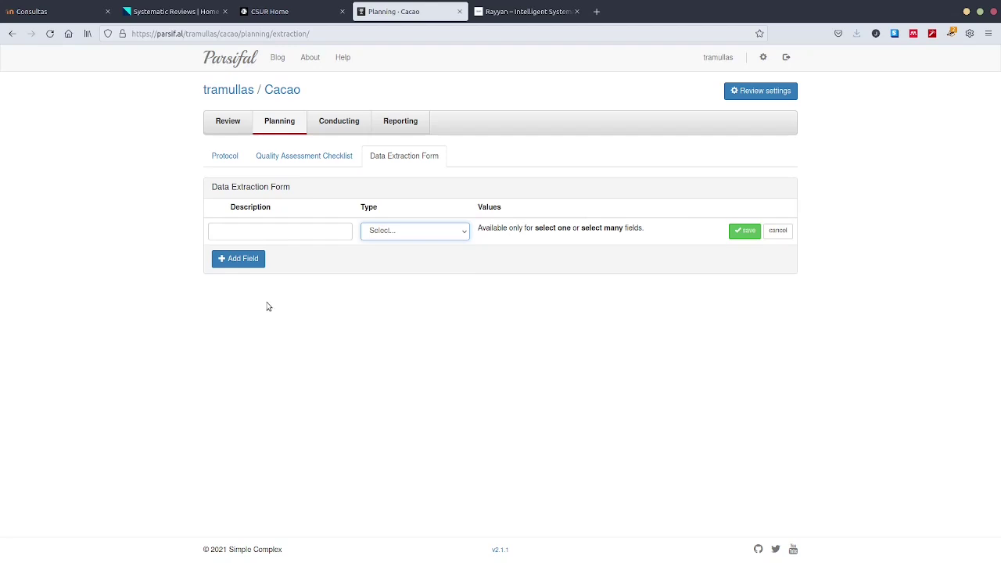
Return to the conducting phase's study selection and show only the accepted studies
click(341, 125)
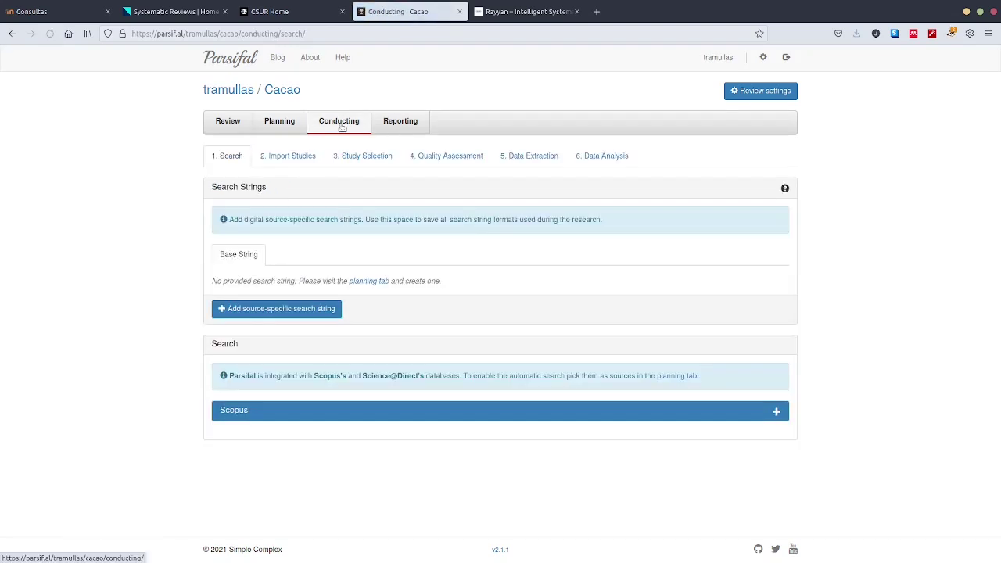
click(367, 157)
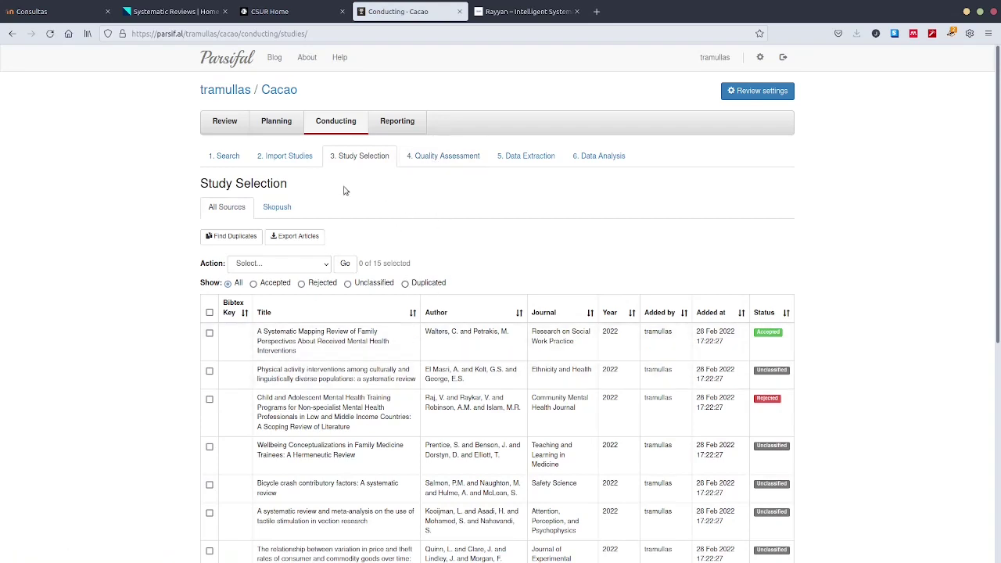
click(254, 285)
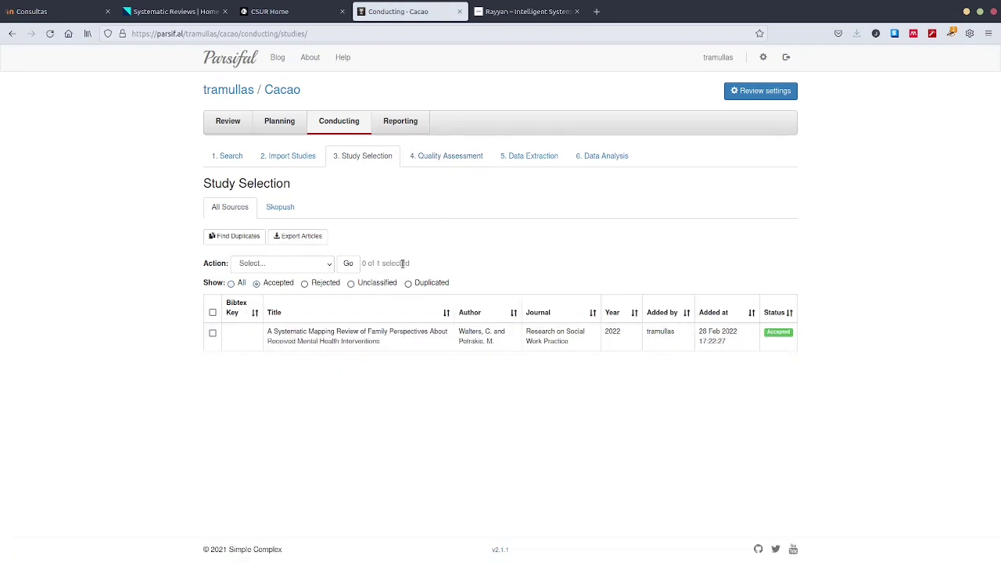
In the conducting phase's quality assessment, try the answers for "Calida interna" on the family perspectives study and leave it rated Parcial
click(458, 159)
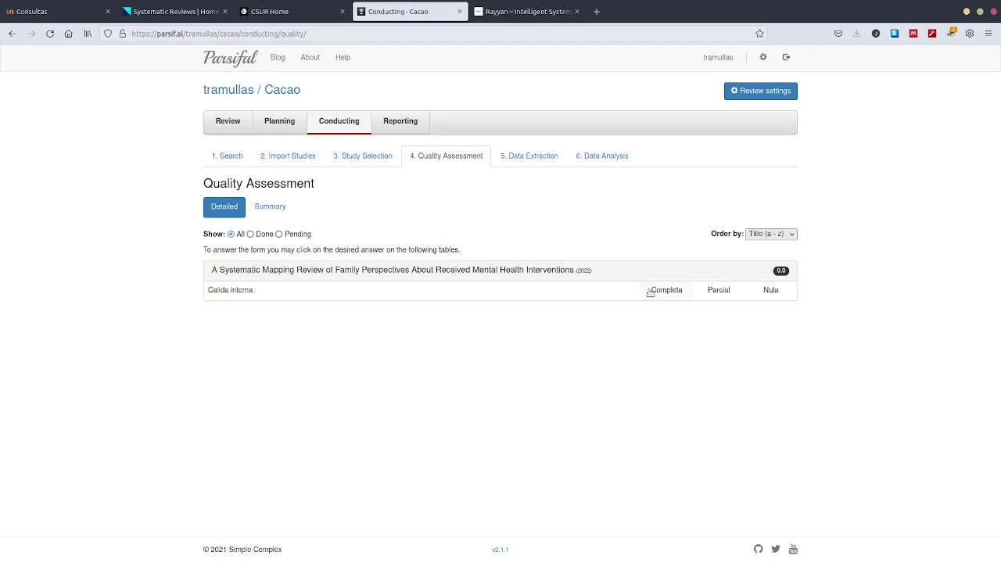
click(719, 294)
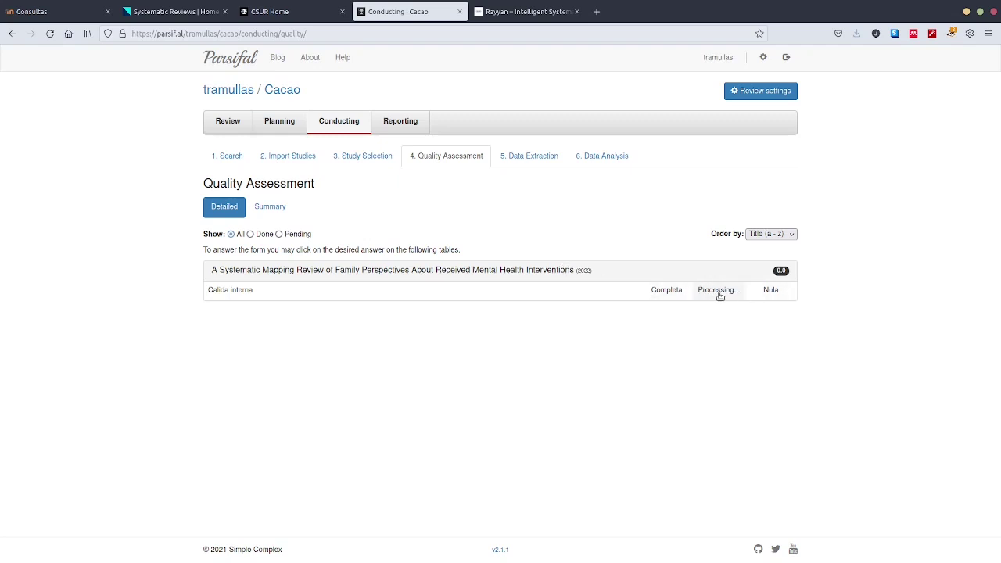
click(668, 292)
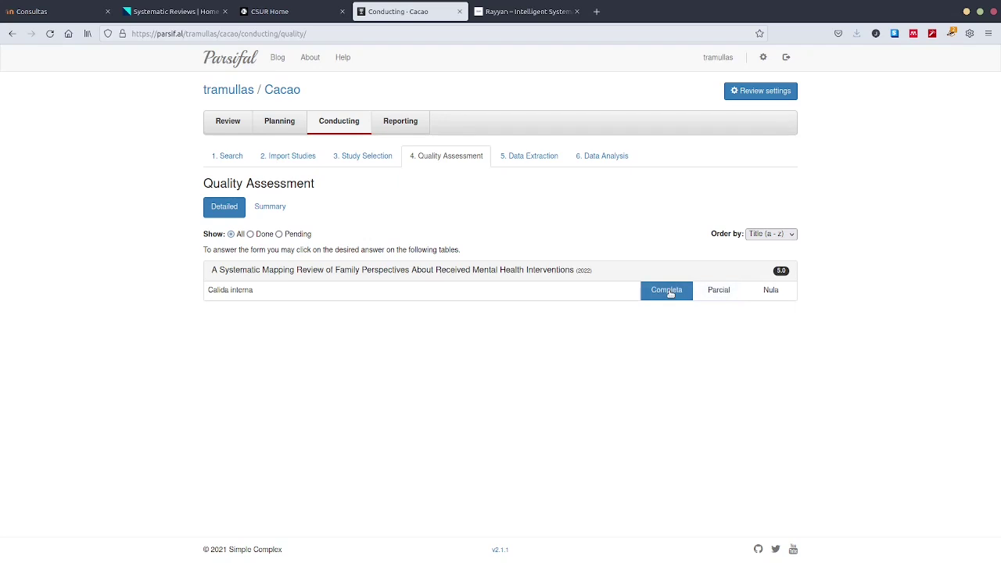
click(730, 291)
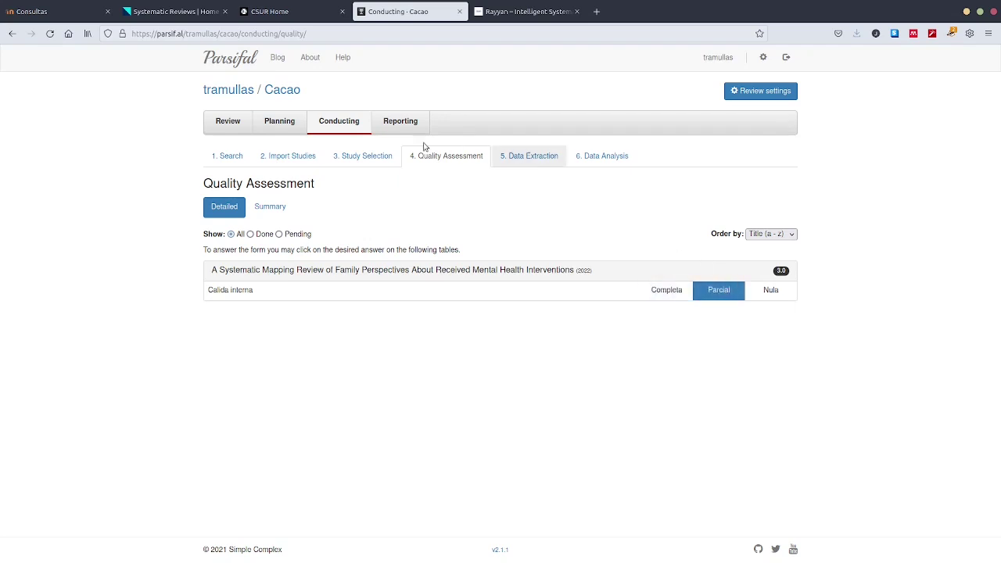
In study selection, set the status of the study on tactile stimulation in vection research to Accepted and save it
click(360, 156)
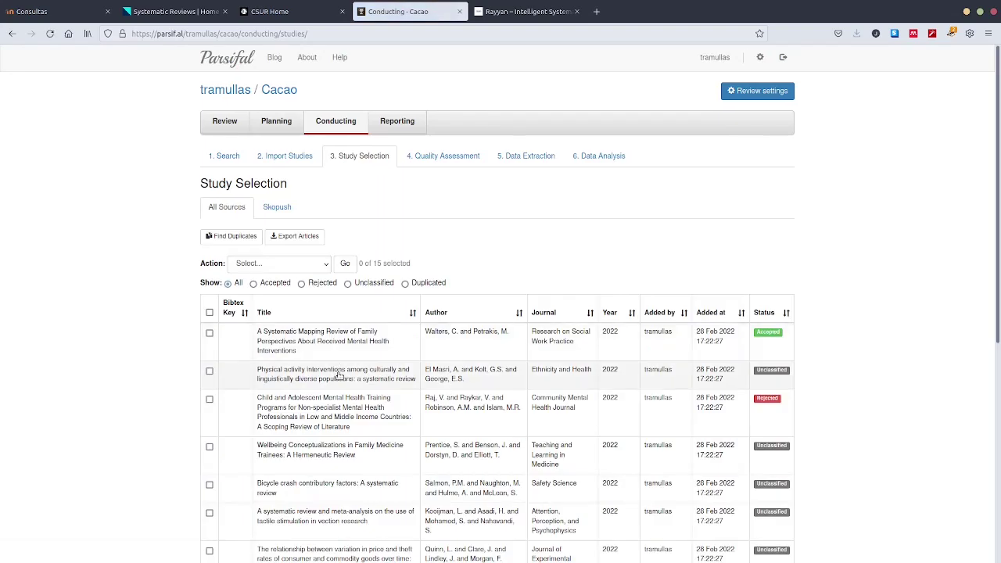
scroll(338, 375, down, 2)
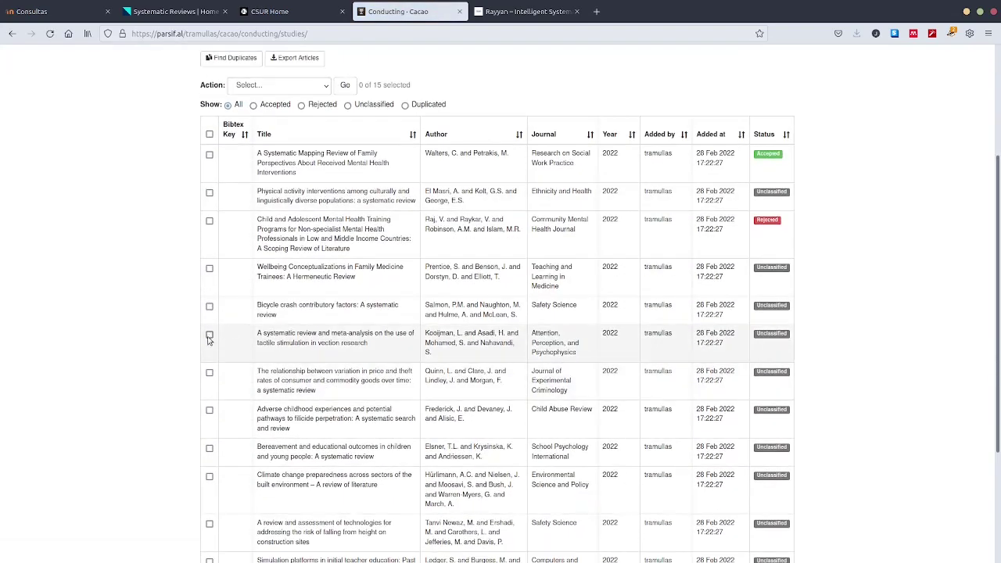
click(766, 336)
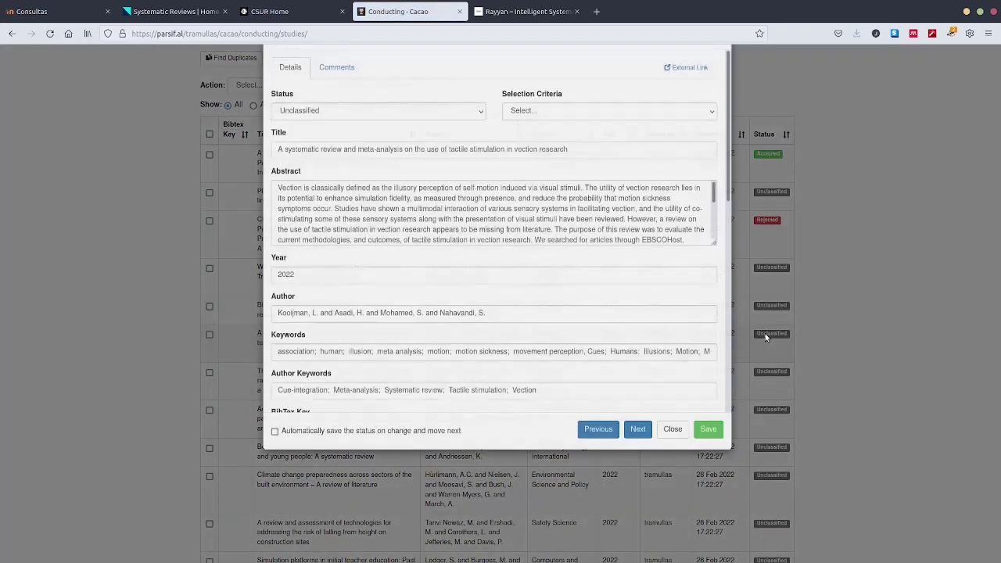
click(404, 152)
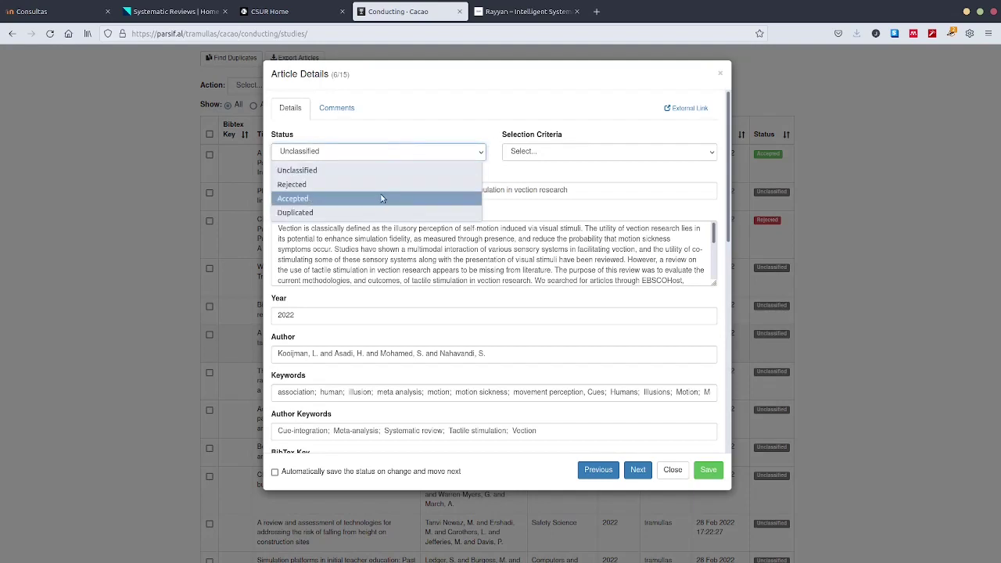
click(382, 199)
click(712, 470)
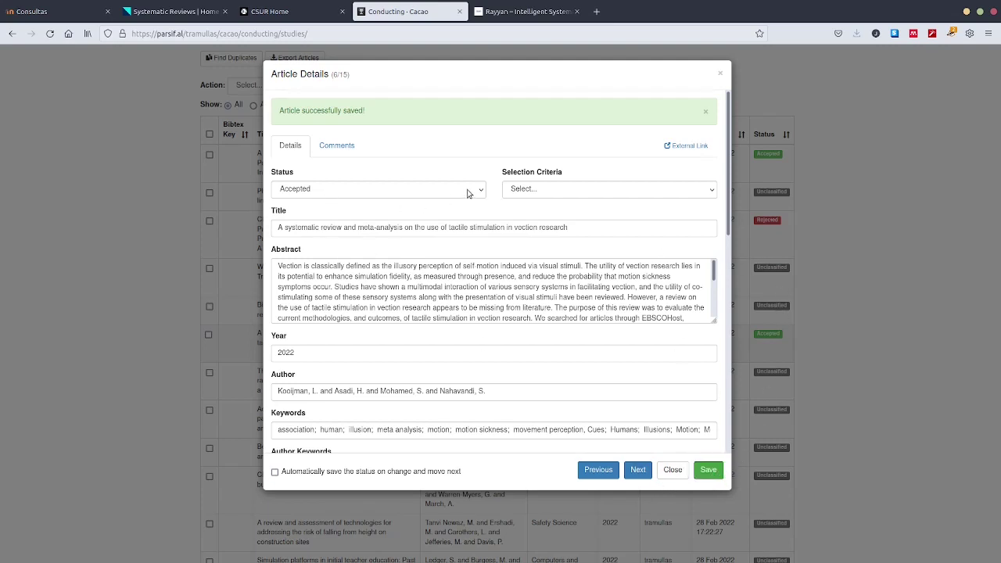
Set the following study, on price variation and theft rates, to Accepted, save it and close the article details
click(639, 470)
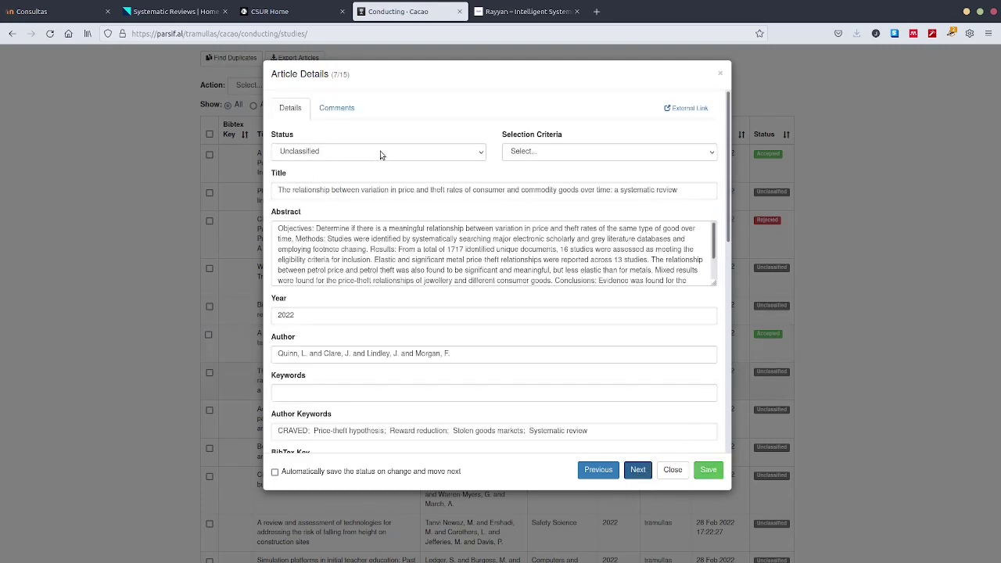
click(382, 154)
click(366, 198)
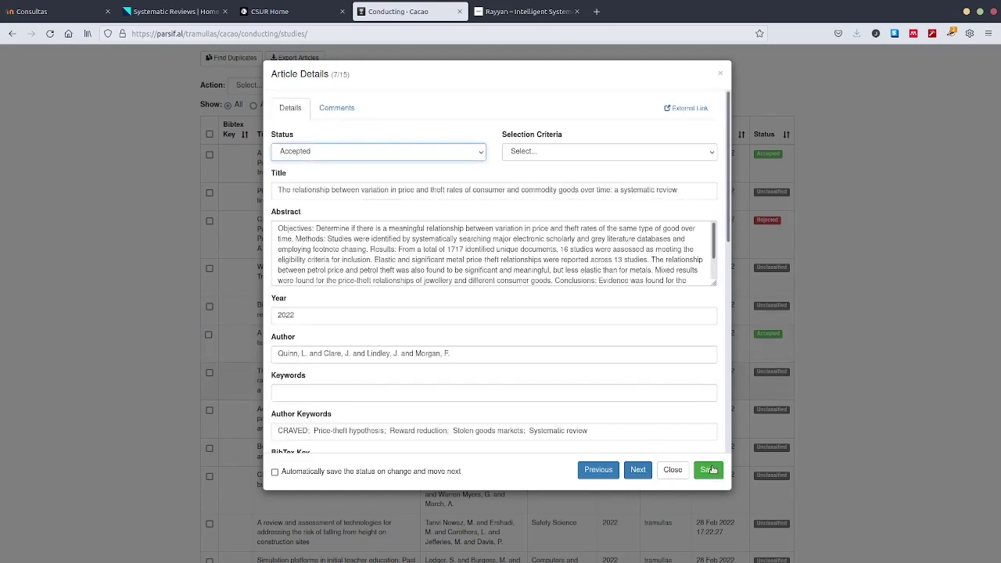
click(708, 470)
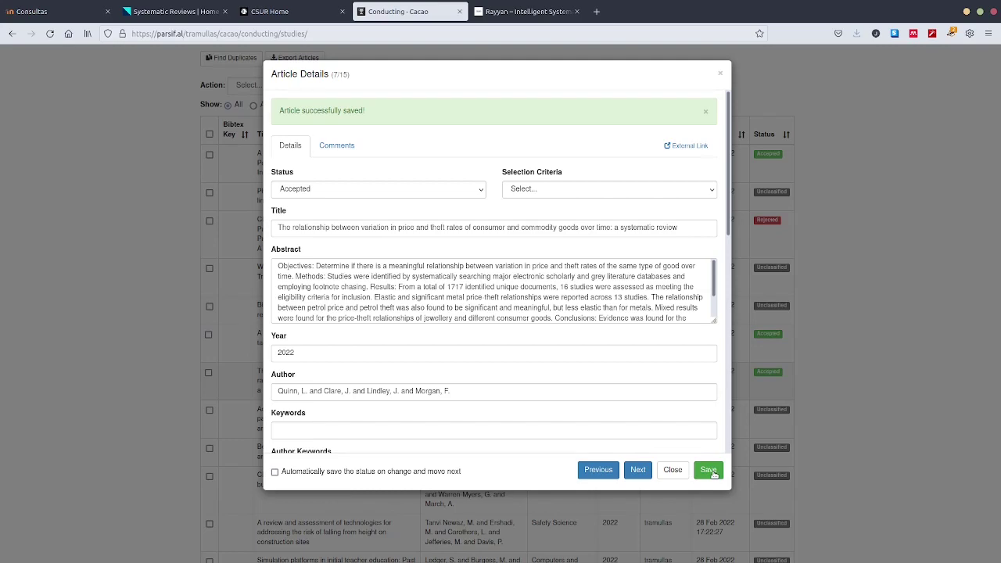
click(675, 470)
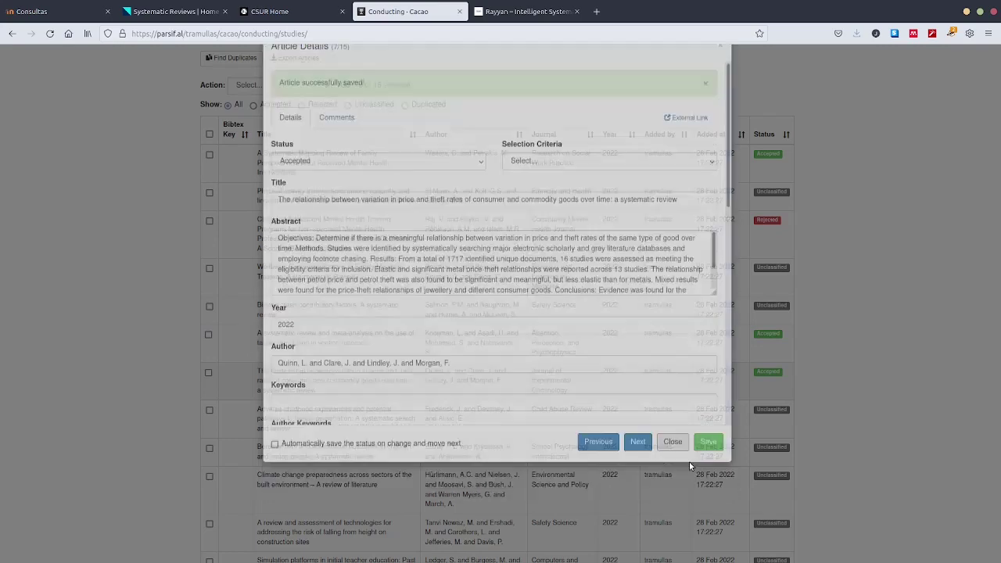
In the quality assessment, rate "Calida interna" as Completa for the tactile stimulation study and the price and theft rates study
scroll(433, 279, up, 3)
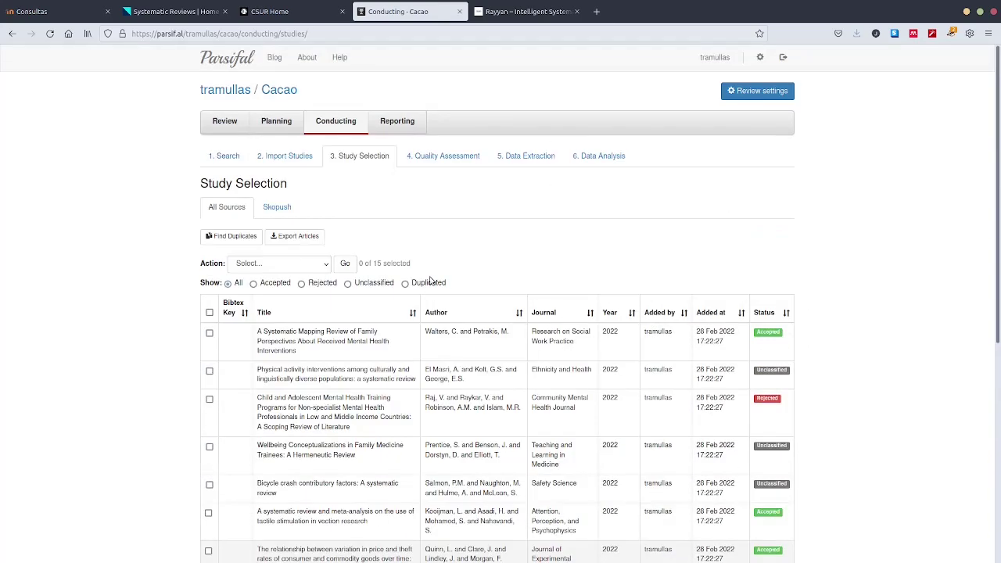
click(443, 156)
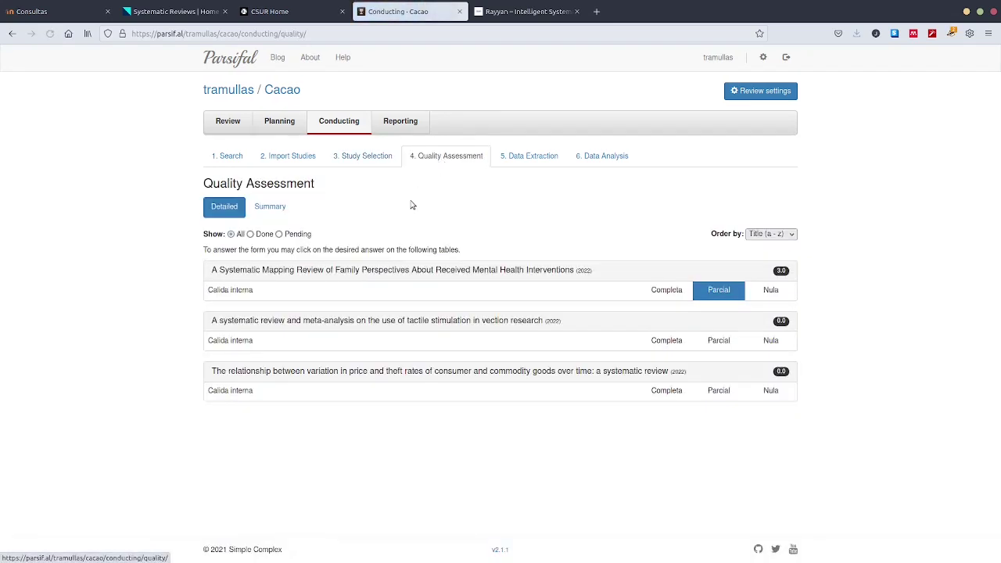
click(665, 344)
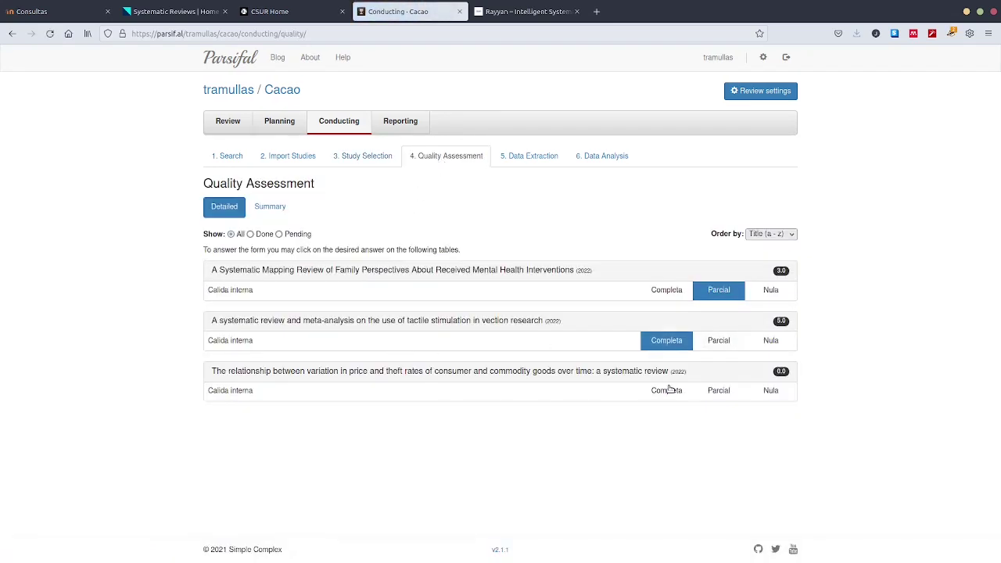
click(669, 396)
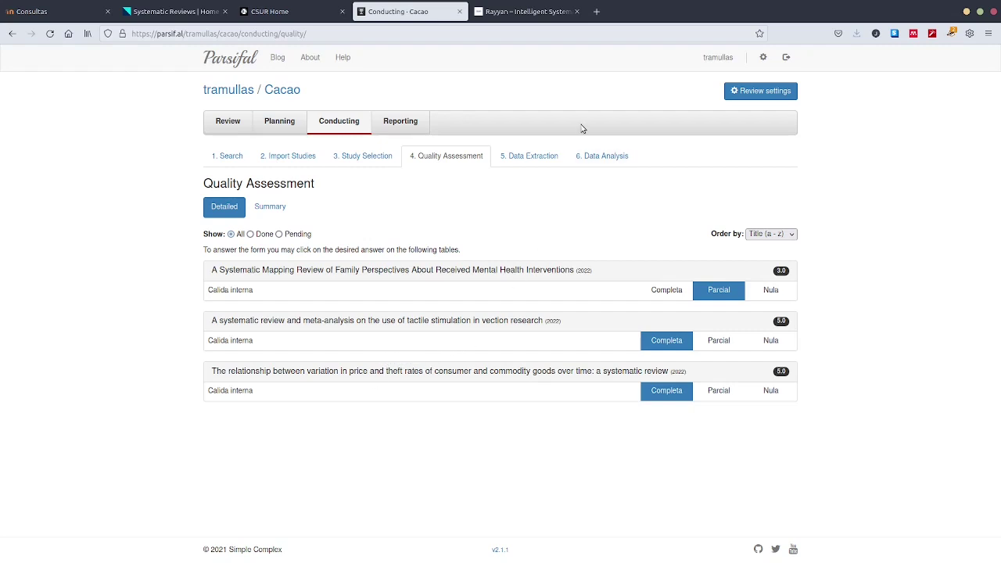
Following the data extraction page's link to the planning form, add a String Field described as "Métoto usado" and save it
click(538, 158)
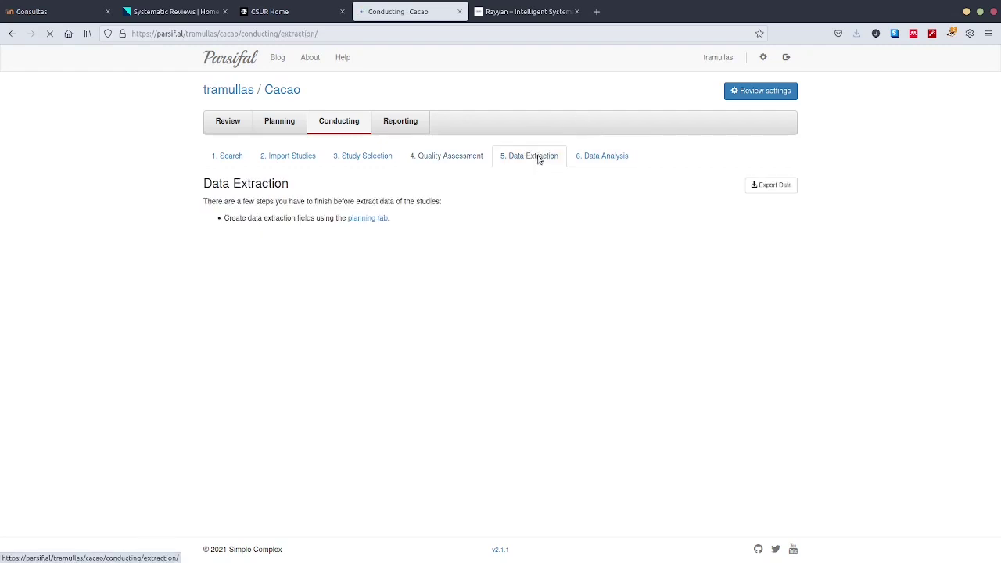
click(363, 220)
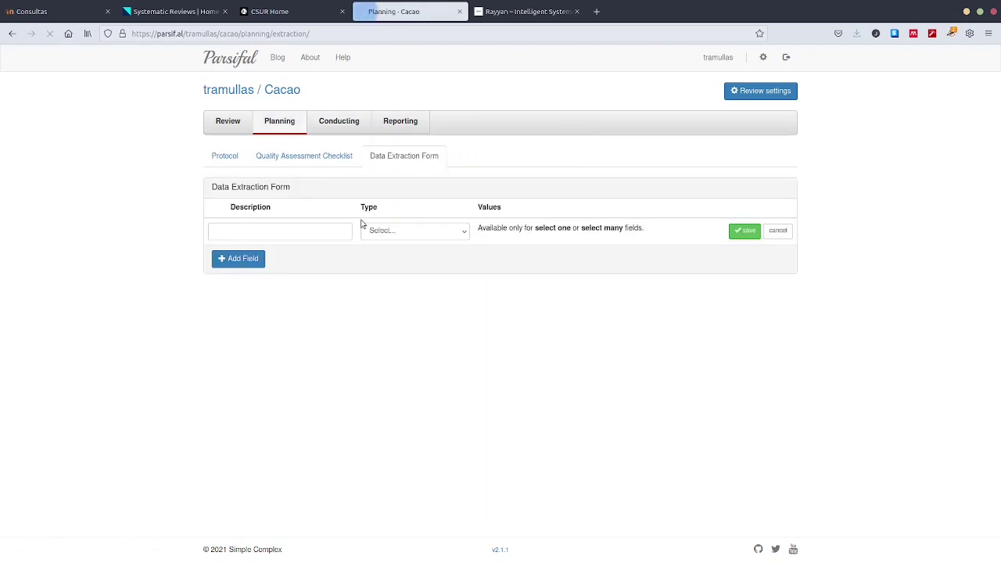
click(308, 229)
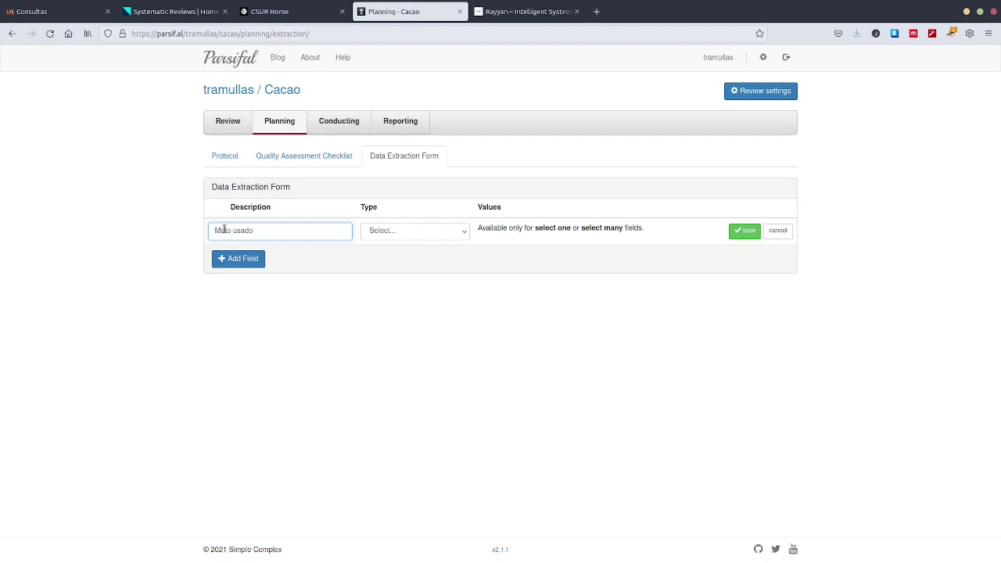
text(od)
click(417, 233)
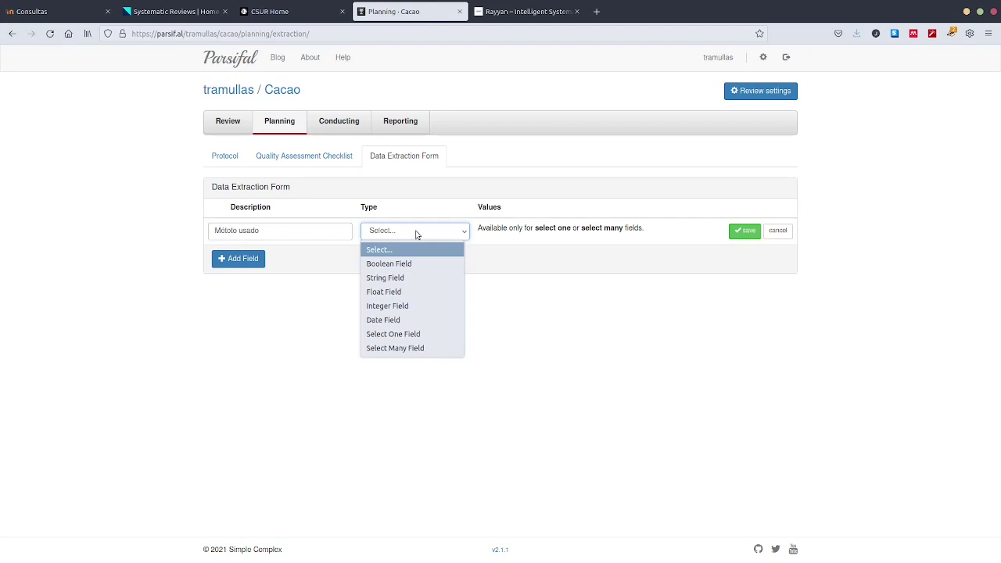
click(415, 280)
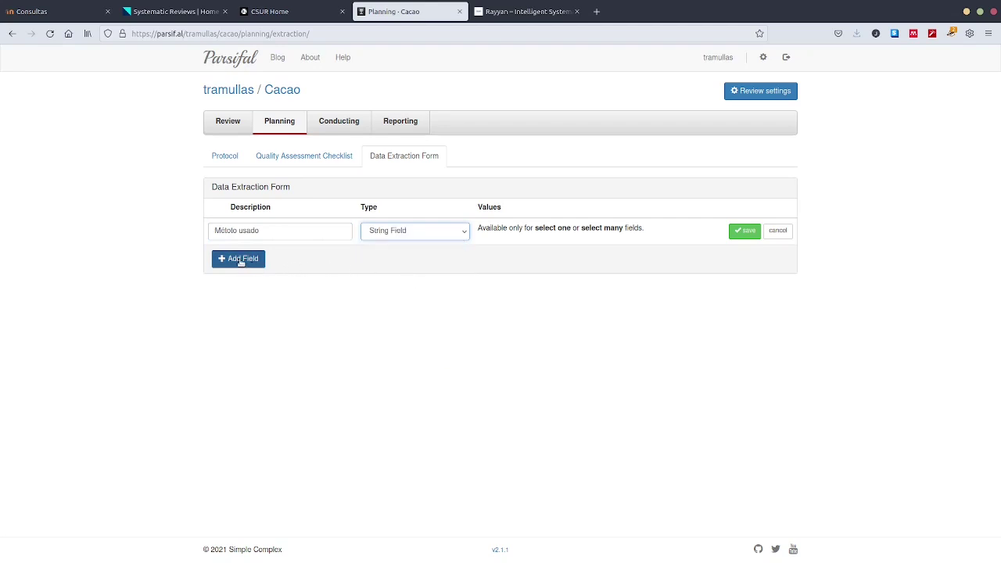
click(746, 233)
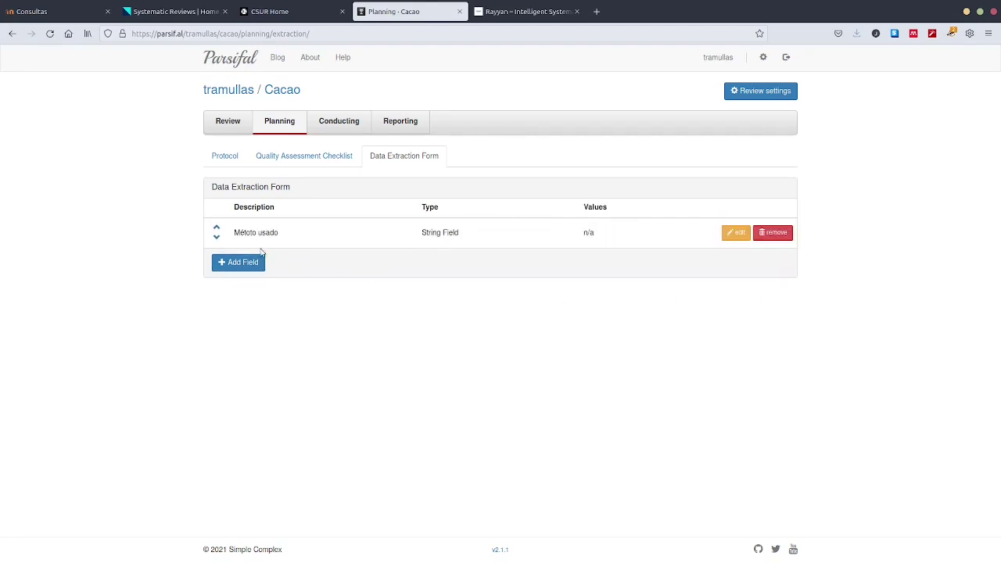
Add a second data extraction field described as "Indicadores cuantitativos", with type Boolean Field, and save it
click(239, 263)
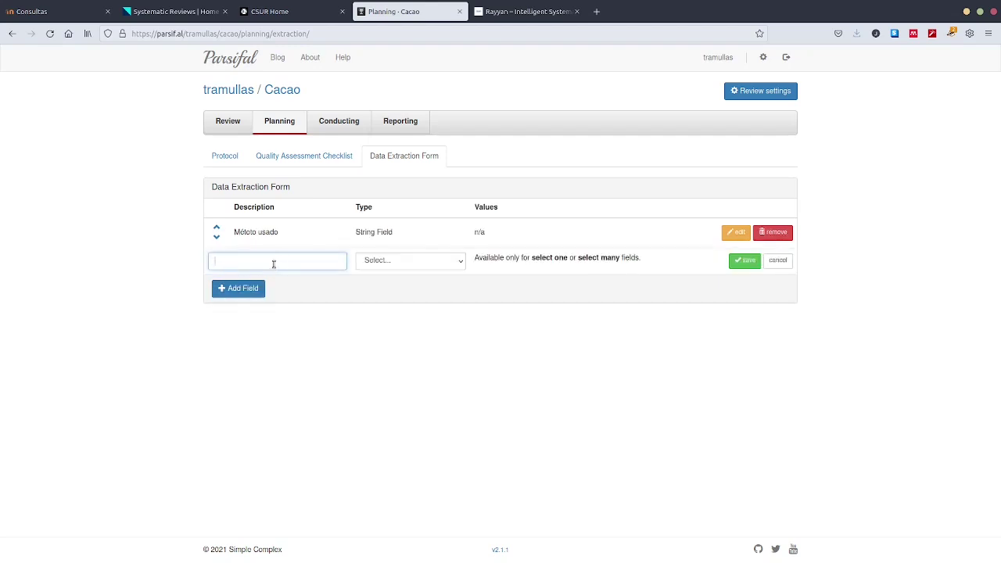
text(Indicadores cuantitativos)
click(420, 264)
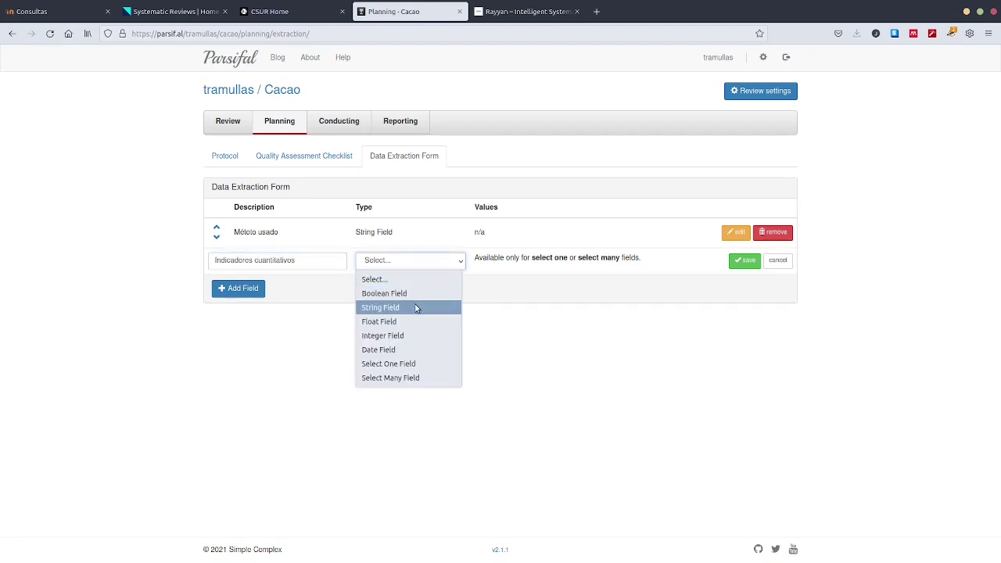
click(416, 294)
click(744, 261)
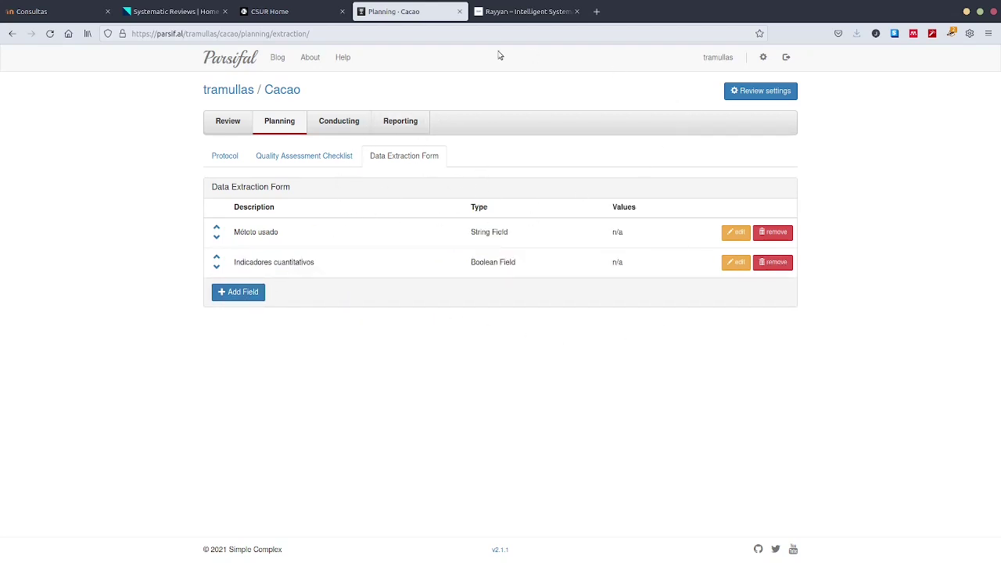
In the conducting phase's data extraction, fill the price and theft rates study with "tjhrtyj tykjty tyujk kt kt" as Métoto usado and True for Indicadores cuantitativos
click(341, 126)
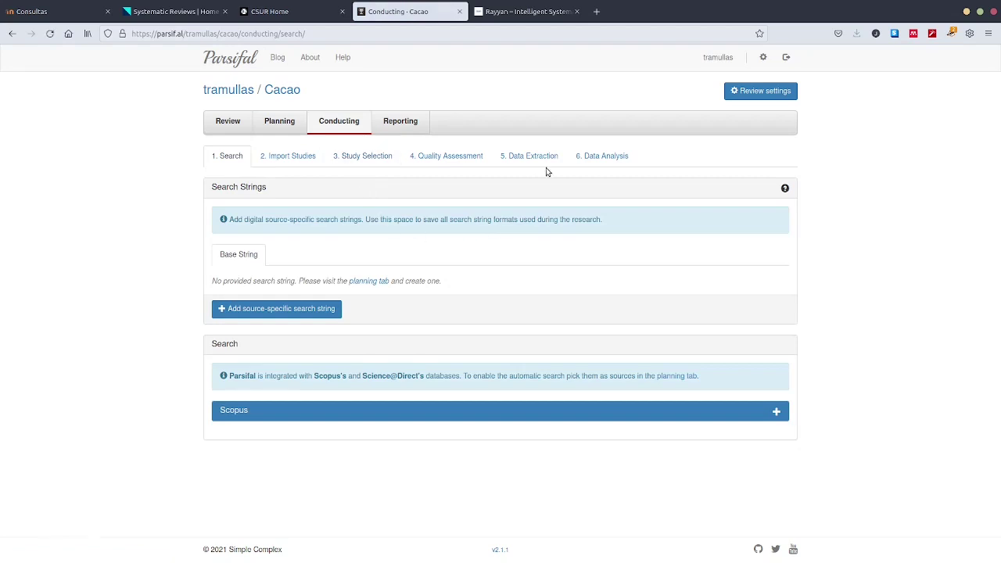
click(536, 160)
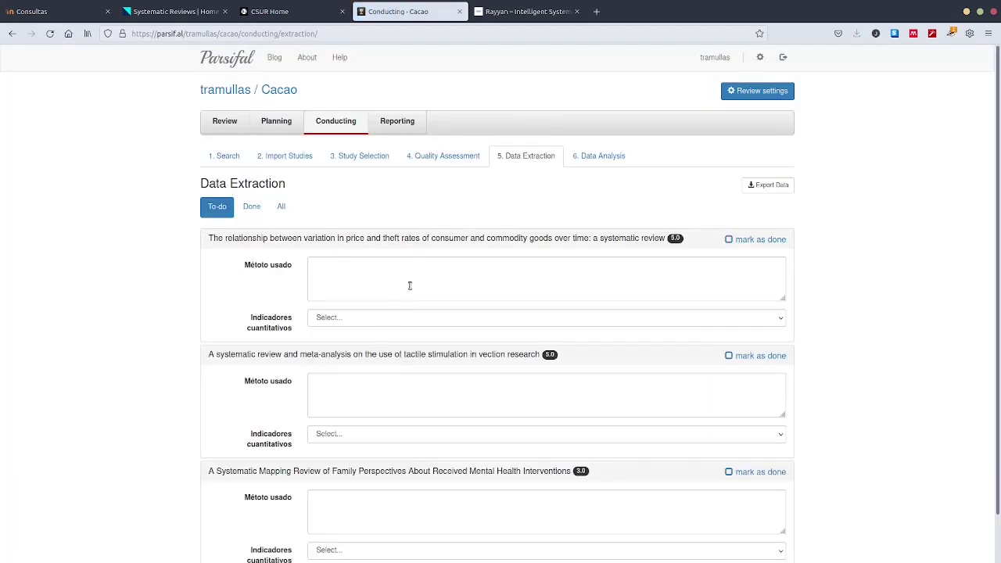
click(356, 270)
text(tjhrtyj tykjty tyujk kl kl)
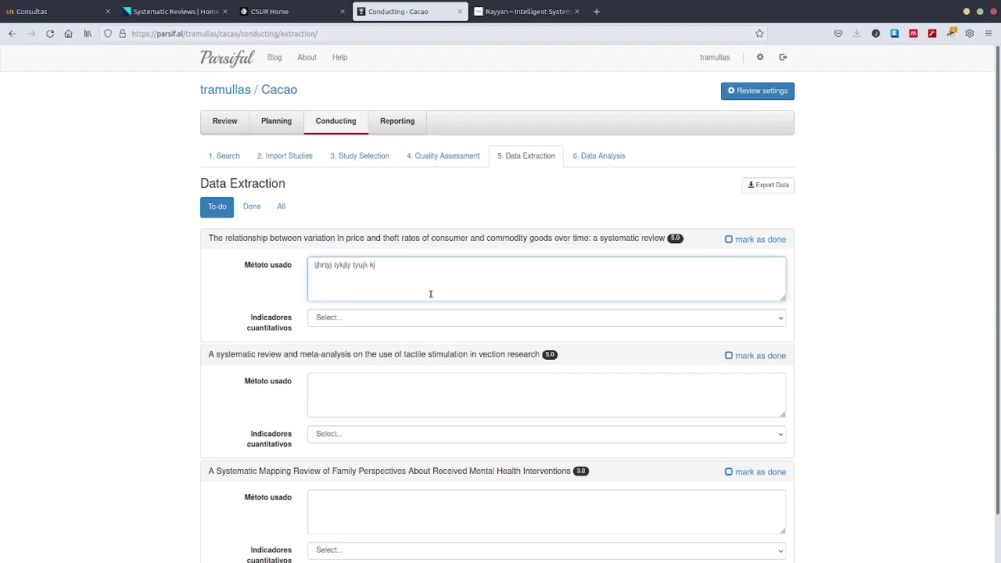
click(419, 321)
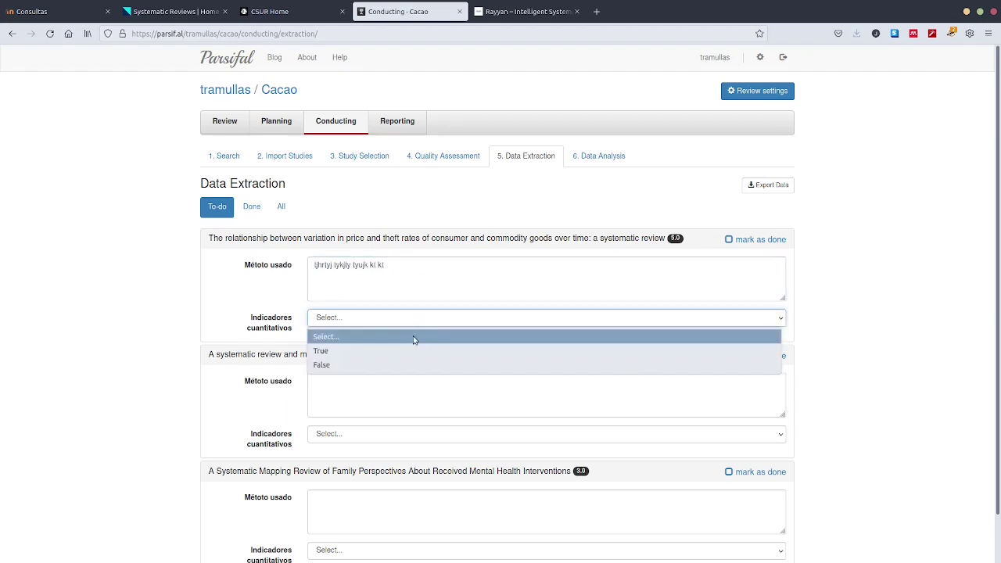
click(413, 352)
For the tactile stimulation study, enter "ghmghdk ktuk tktyuk yukyruk" as Métoto usado and set Indicadores cuantitativos to True
scroll(312, 360, down, 2)
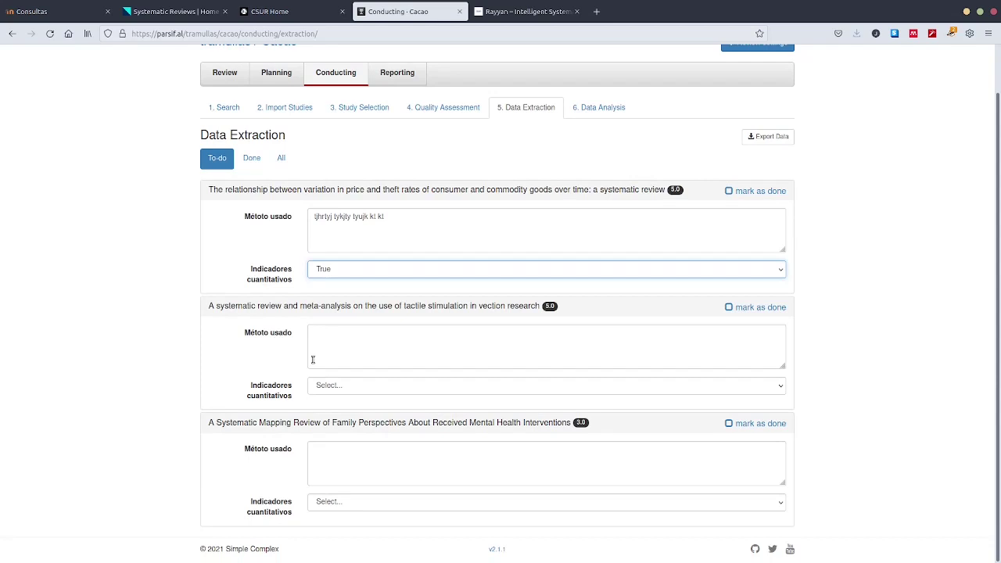
click(353, 337)
text(ghmghdk  ktuk tktyuk yukyruk)
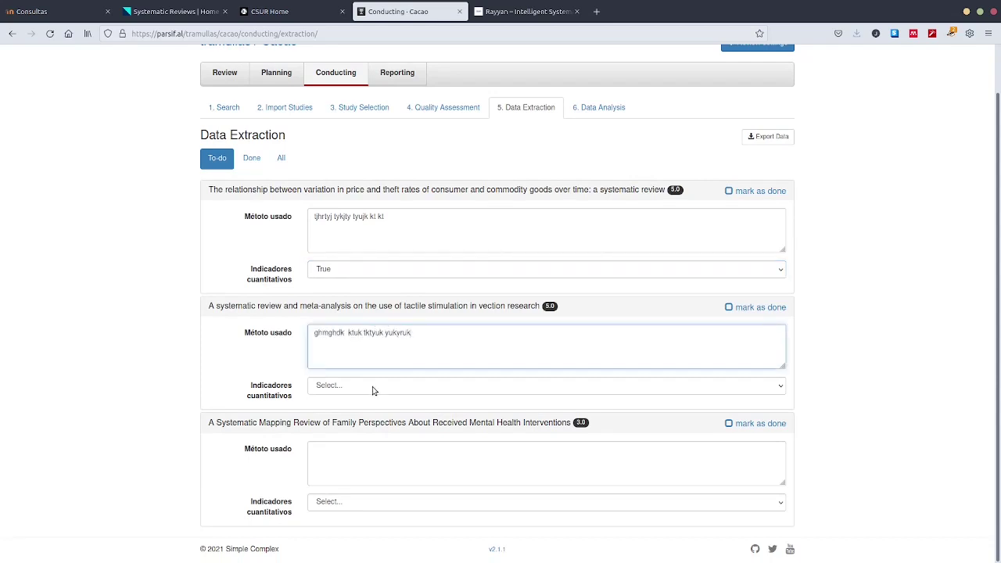
click(374, 387)
click(371, 420)
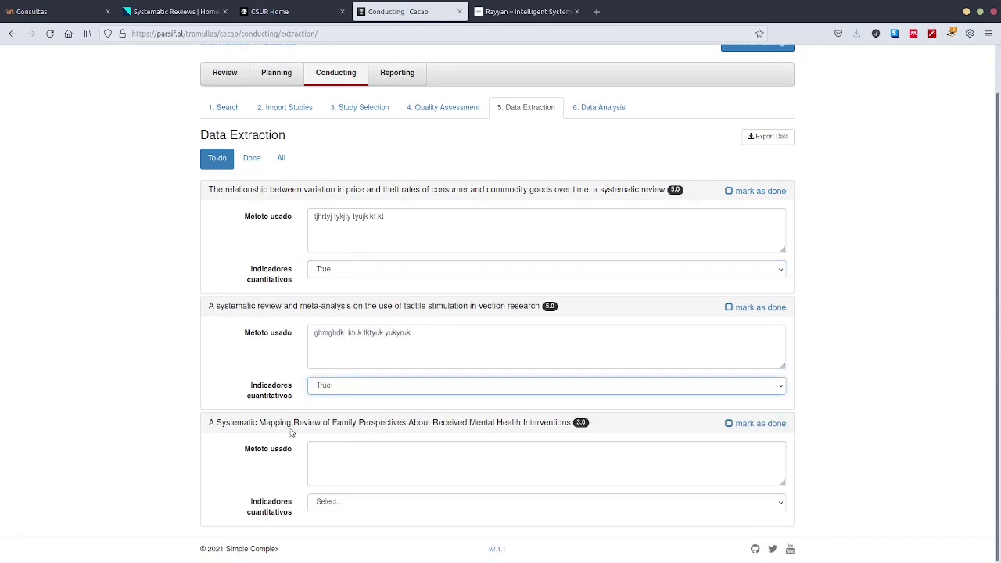
For the family perspectives study, enter "gytkmt uutku keyu k6uk uktuek e6t" as Métoto usado and set Indicadores cuantitativos to False
click(347, 448)
text(gytkmt uutku keyu k6uk uktuek e6t)
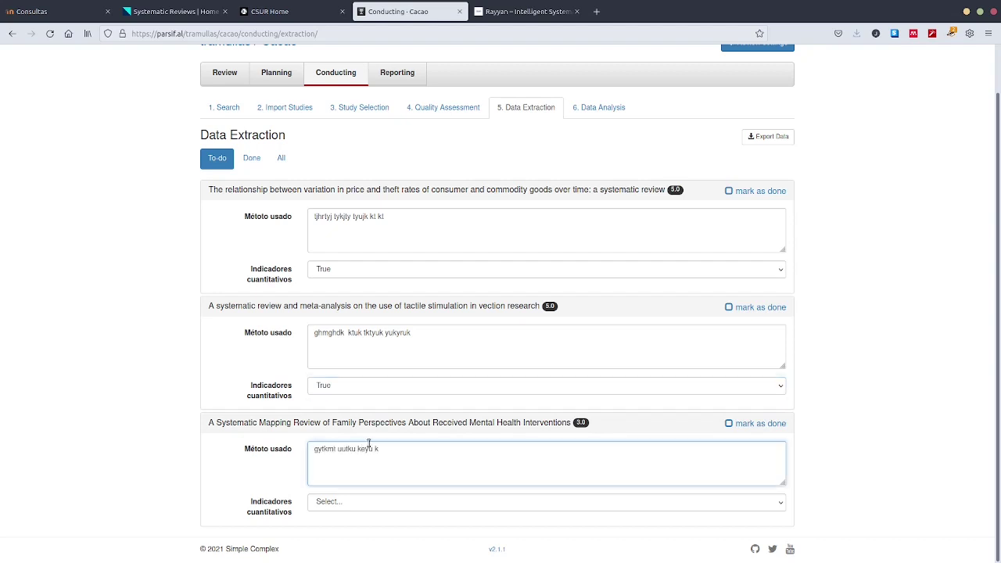
click(344, 503)
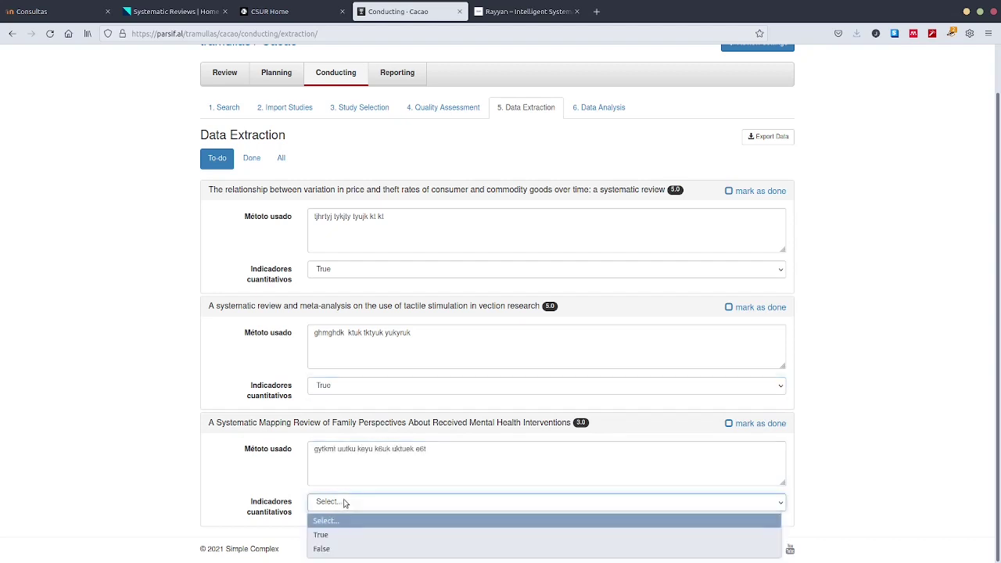
click(337, 548)
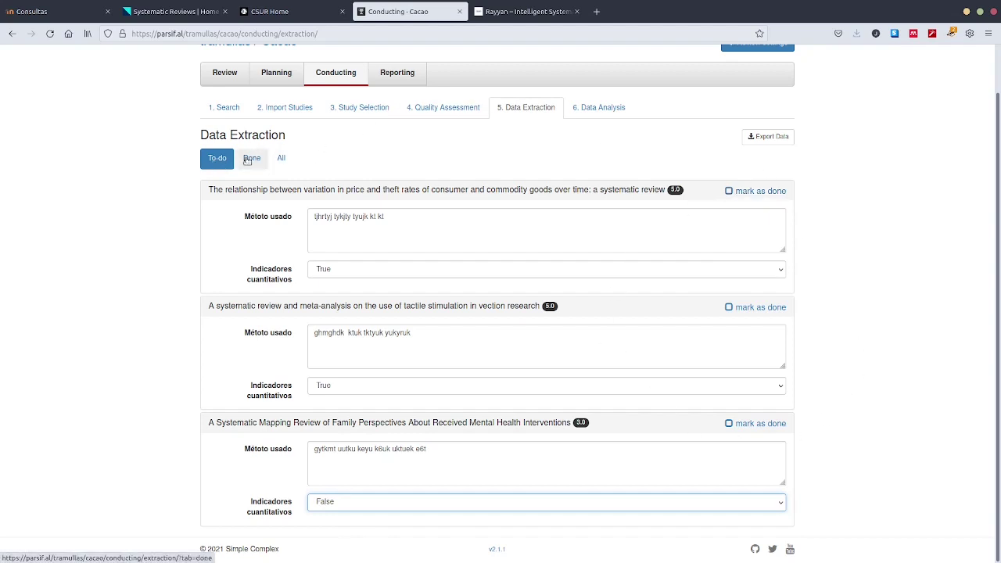
click(474, 166)
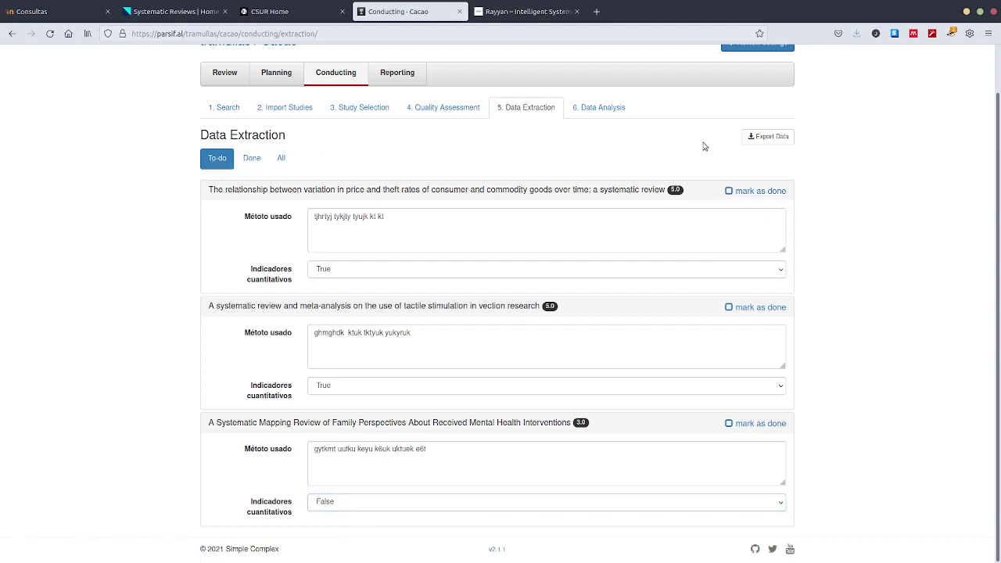
Mark the data extraction of all three studies as done, and check the Done and To-do lists
click(741, 193)
click(742, 241)
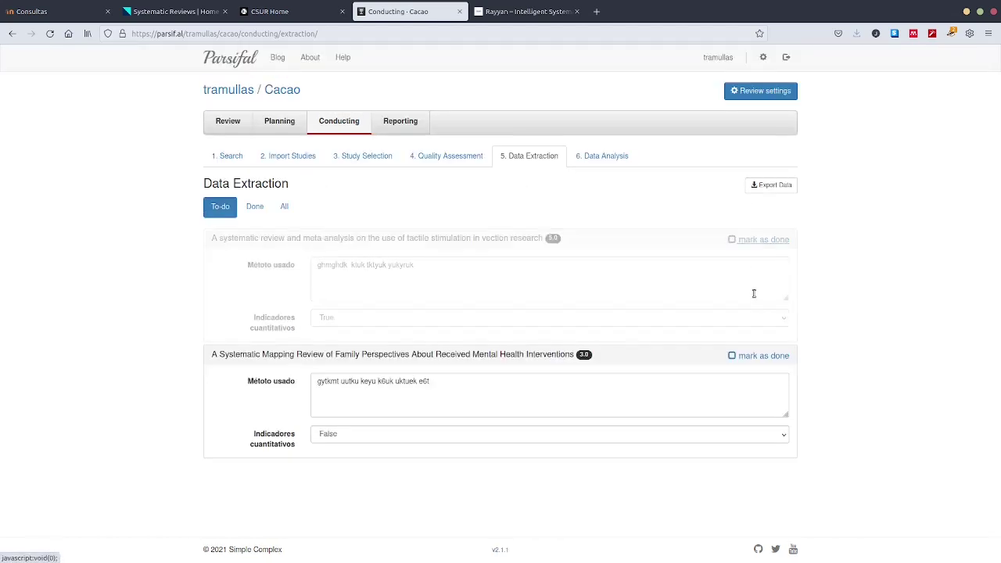
click(747, 240)
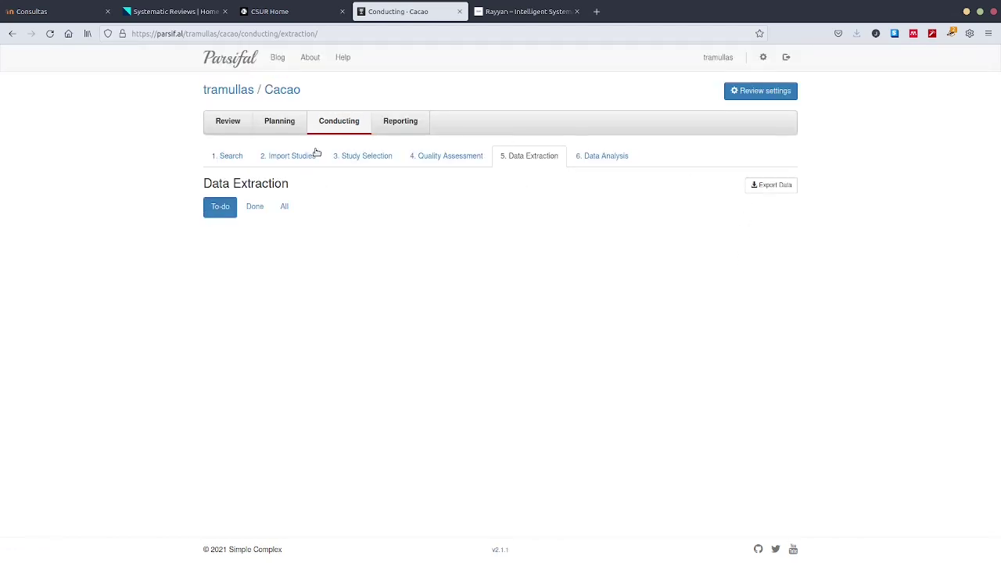
click(255, 212)
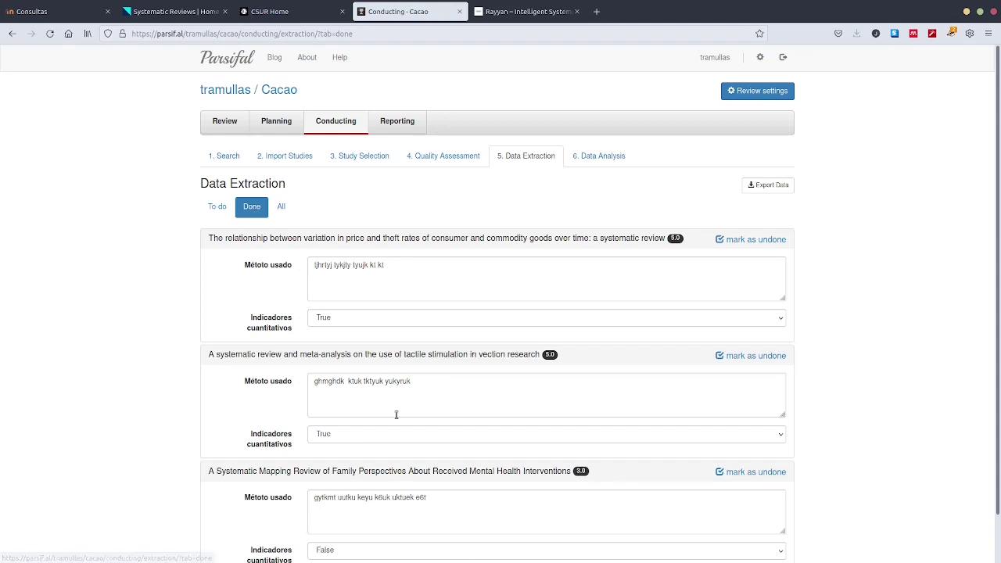
click(211, 206)
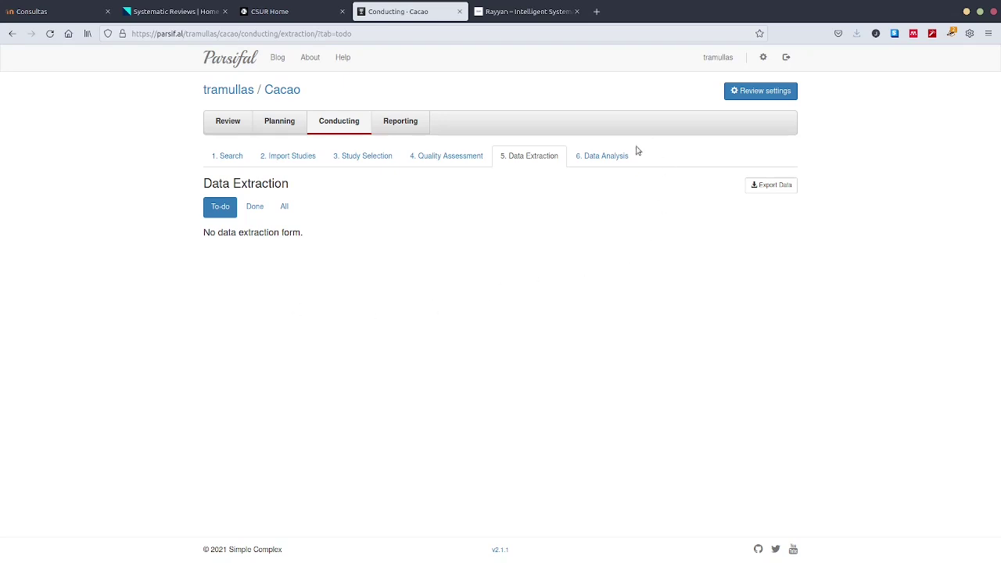
Examine the data analysis charts for articles per source, accepted articles per source and final articles per year
click(614, 155)
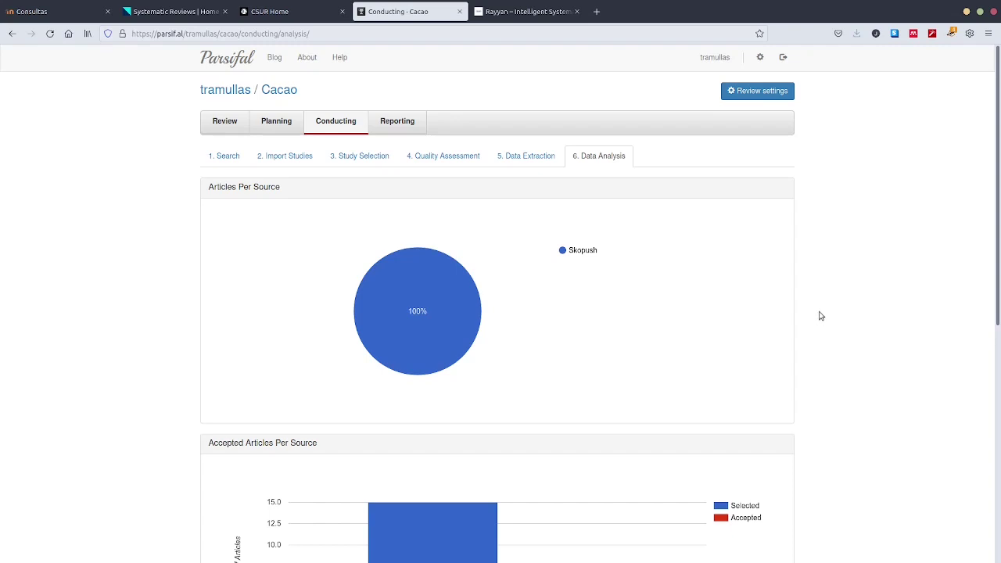
scroll(821, 316, down, 3)
scroll(821, 316, down, 3)
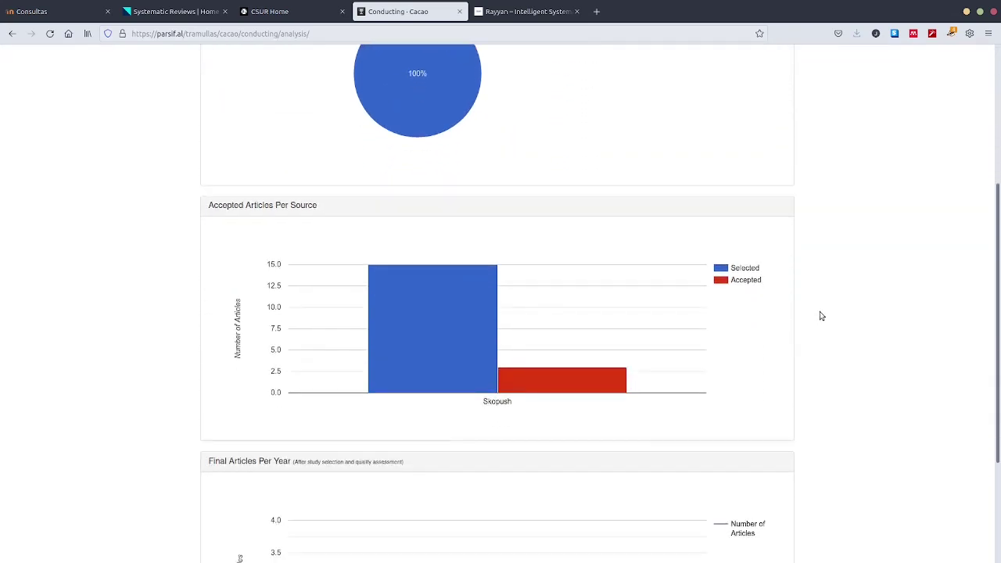
scroll(823, 315, down, 2)
scroll(822, 315, up, 5)
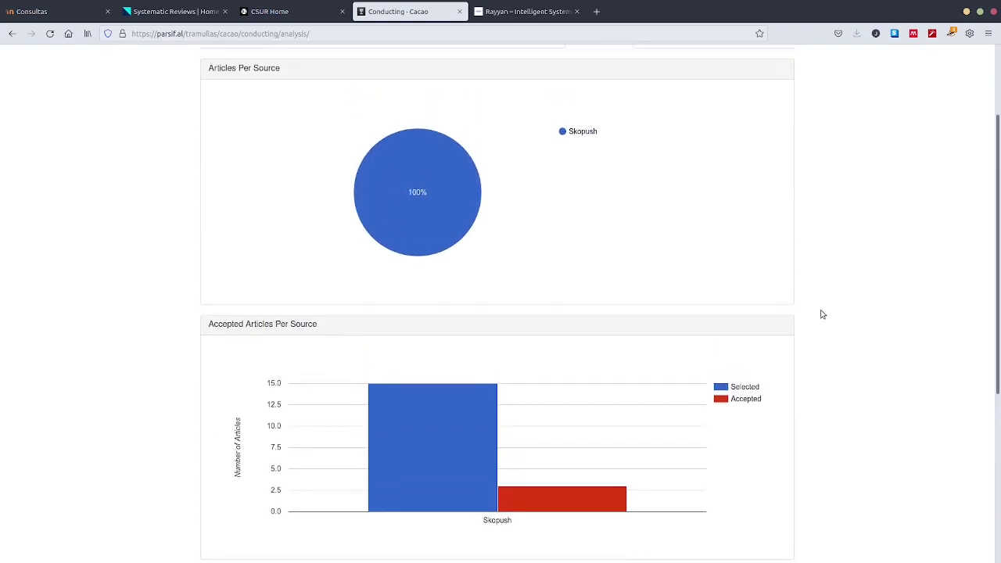
scroll(822, 315, down, 3)
scroll(822, 314, down, 3)
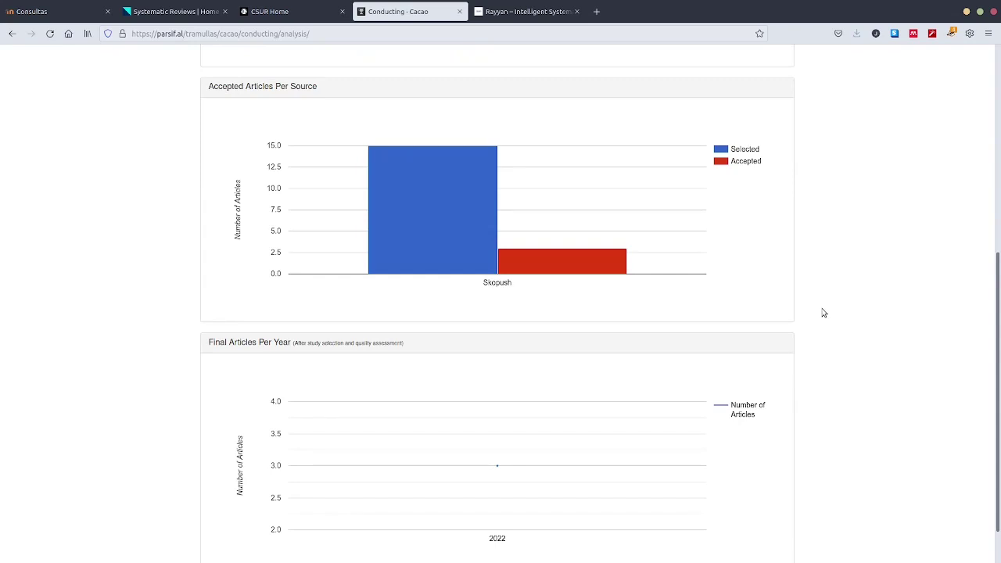
scroll(824, 313, down, 1)
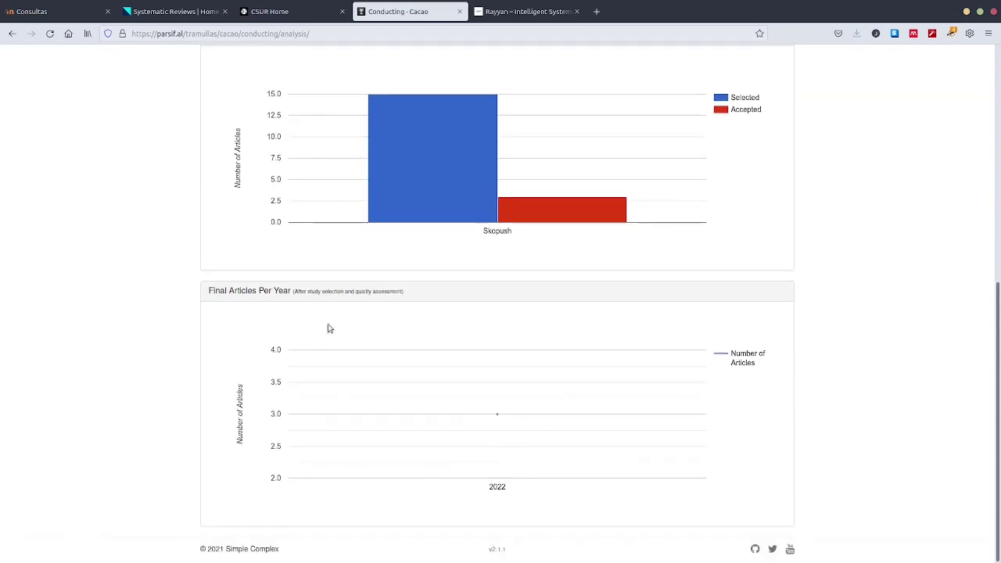
scroll(524, 337, up, 10)
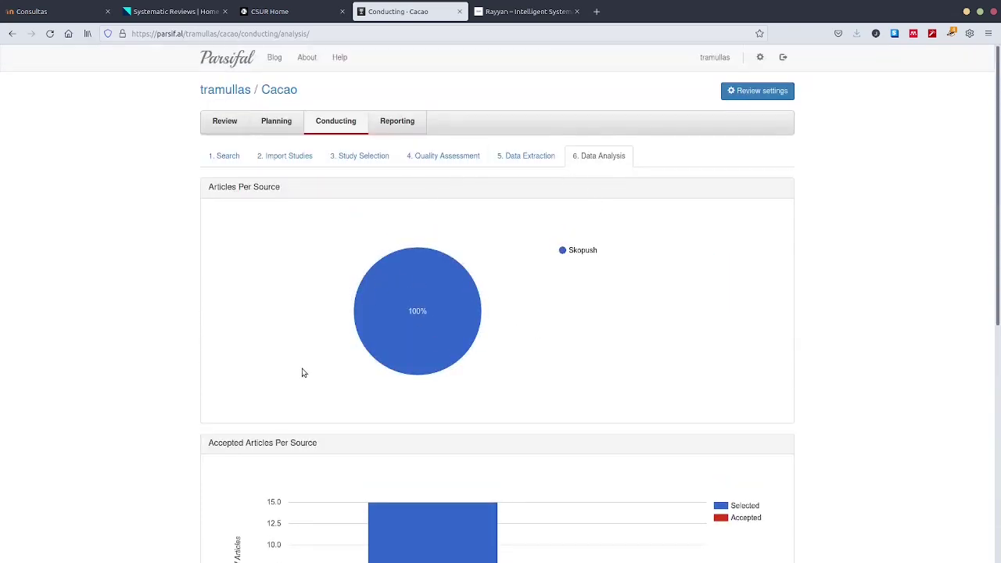
Export the review report as a .docx with all sections included, and open cacao.docx in LibreOffice Writer to read it
click(399, 125)
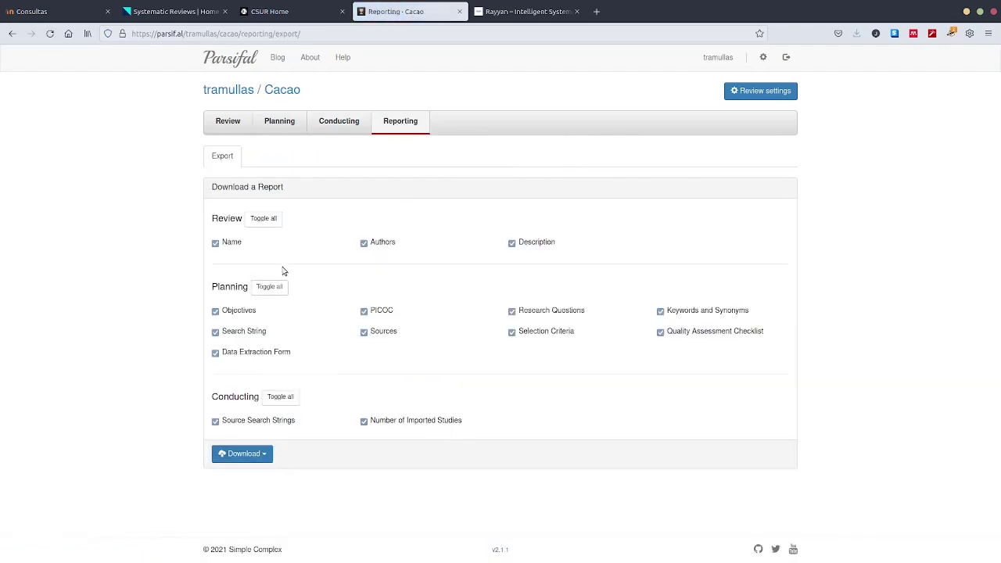
click(249, 454)
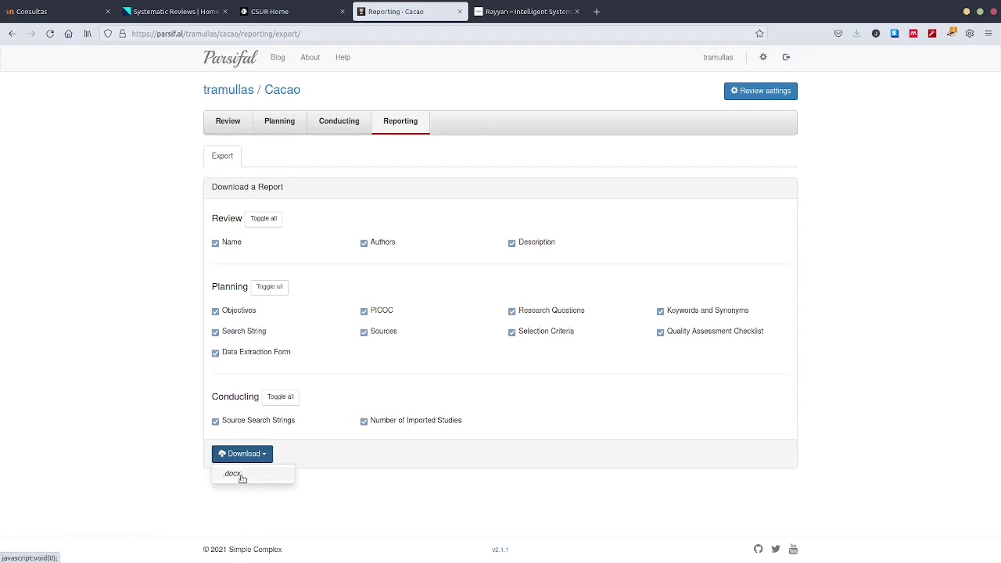
click(243, 479)
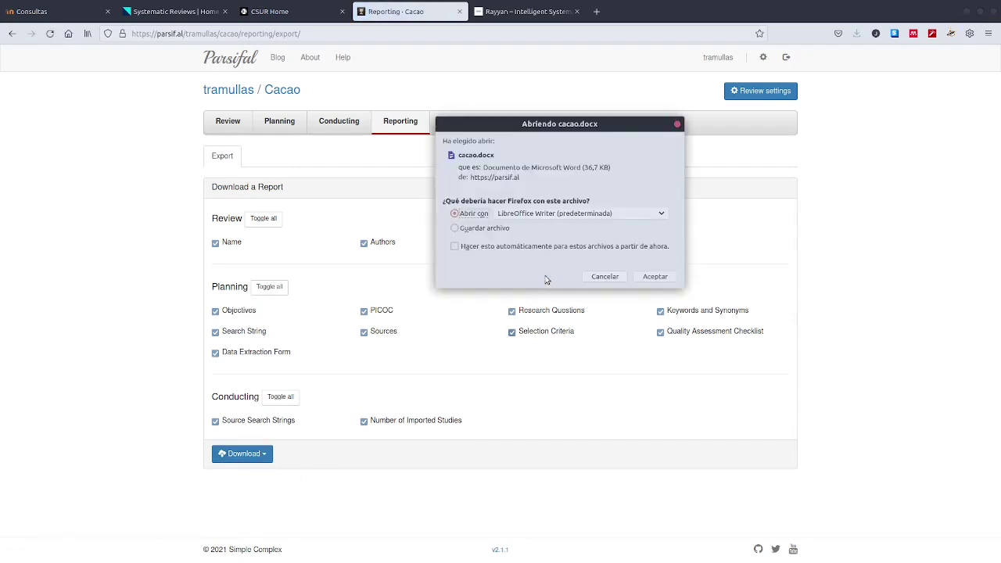
click(655, 277)
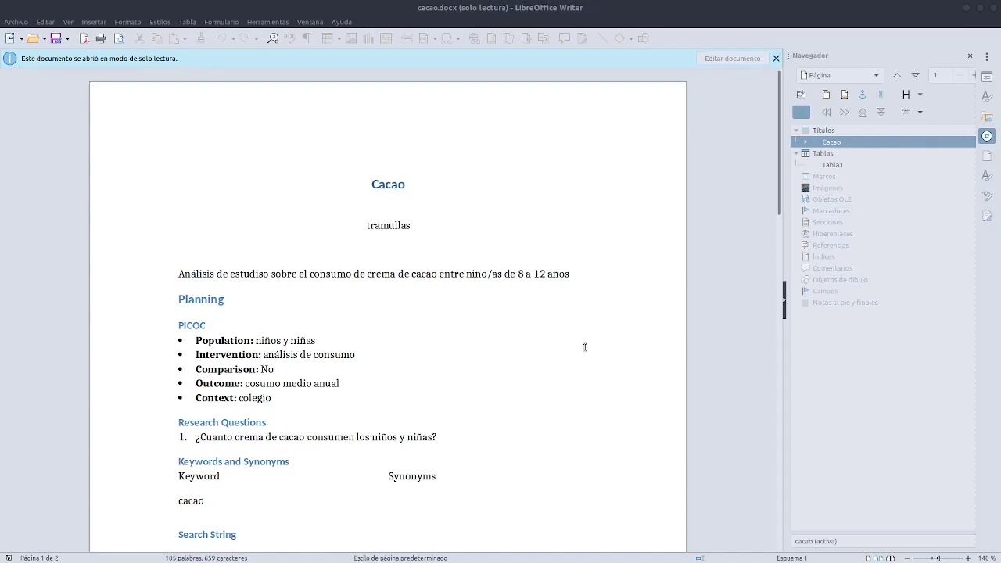
scroll(567, 328, down, 4)
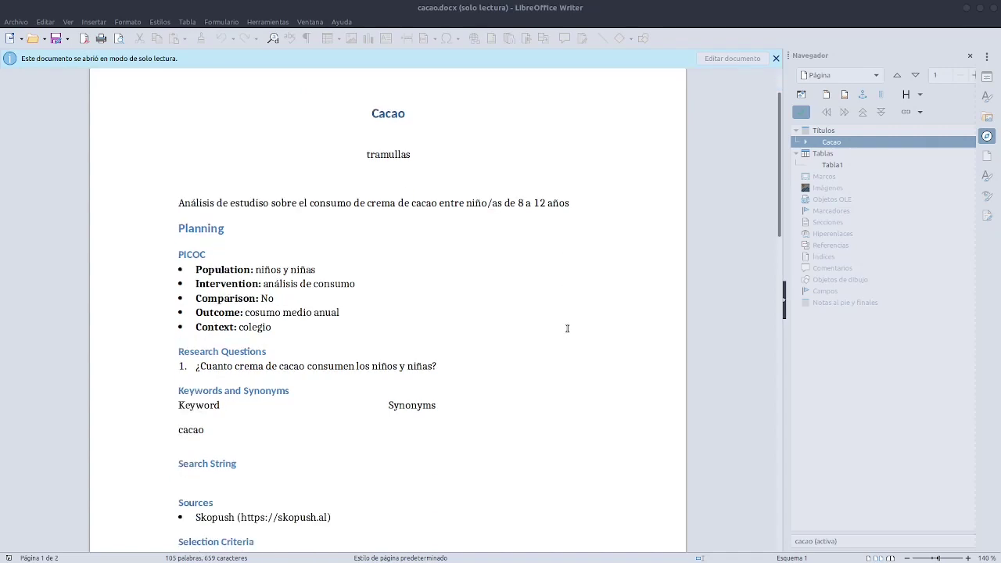
Read the exported cacao report through its Planning and Conducting sections, and close the document
scroll(567, 329, down, 3)
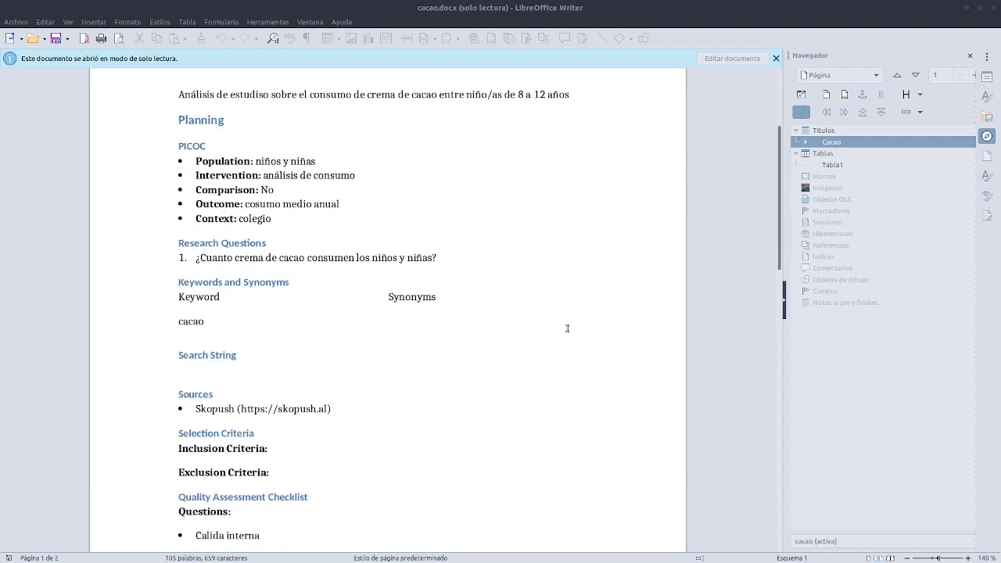
scroll(567, 328, down, 2)
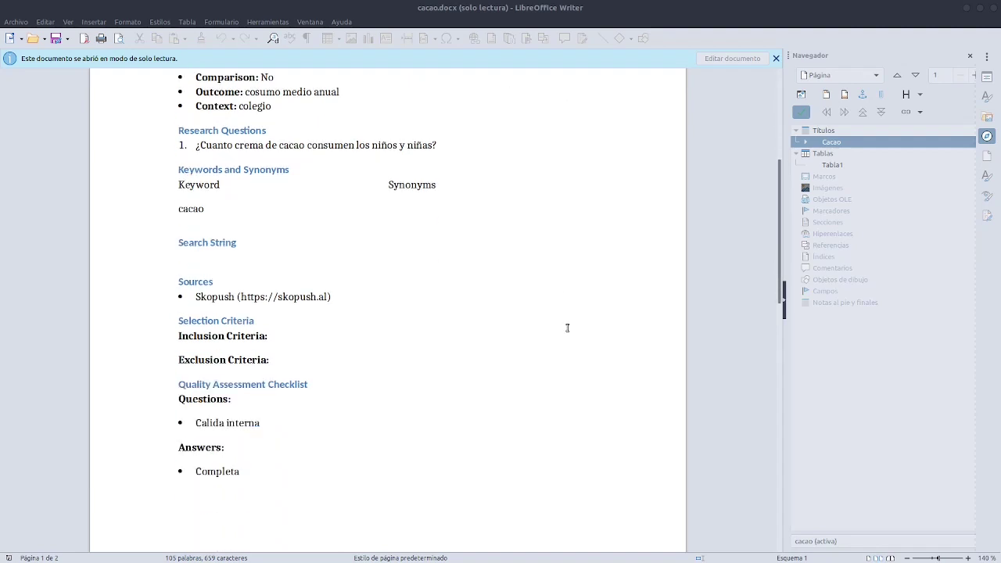
scroll(568, 325, down, 1)
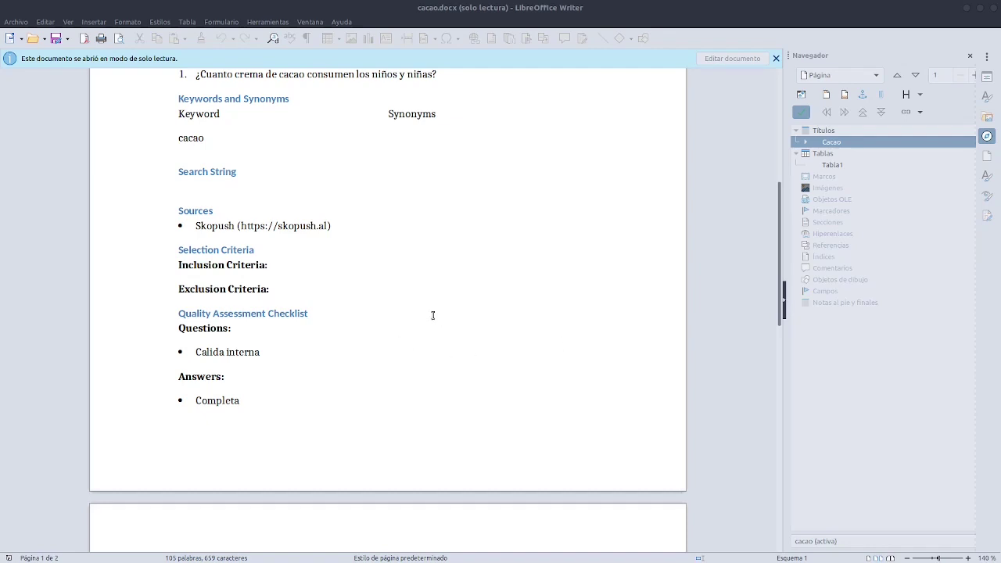
scroll(432, 315, down, 4)
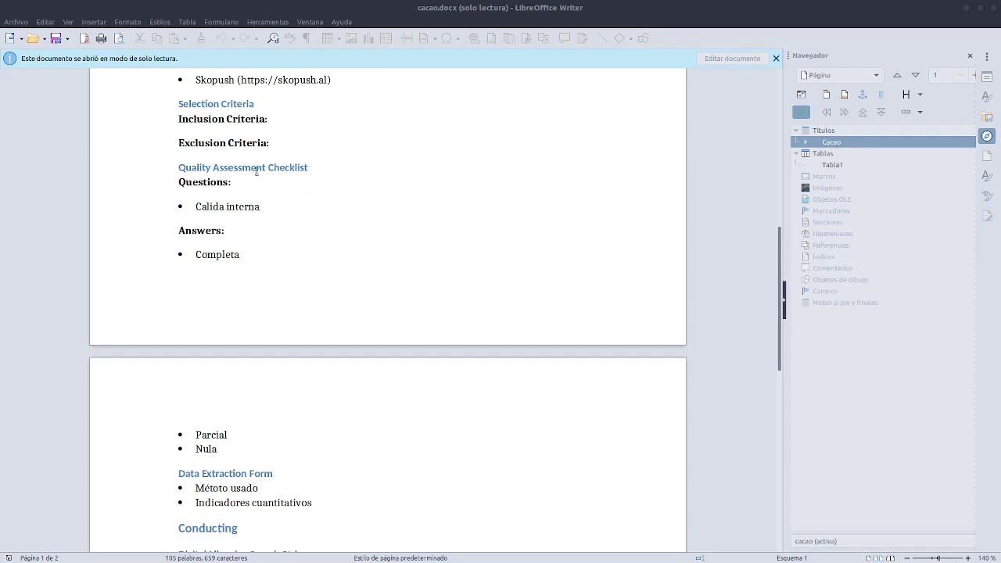
scroll(403, 281, down, 5)
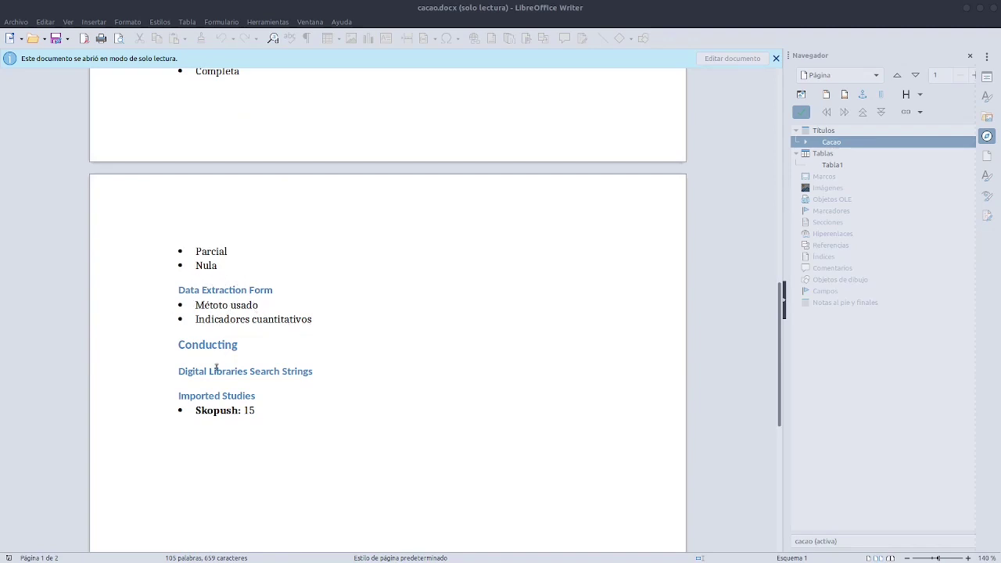
scroll(324, 391, down, 7)
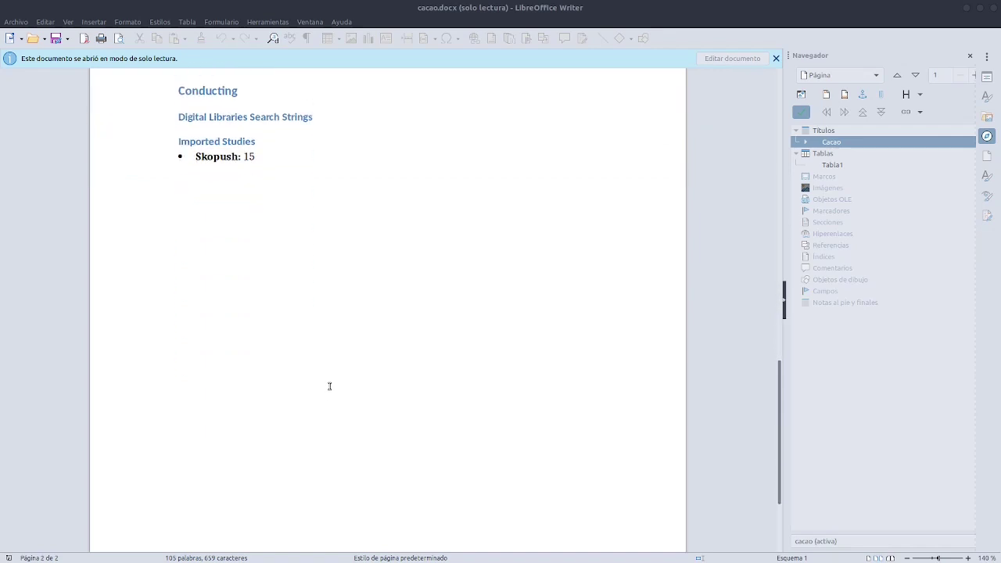
scroll(329, 386, up, 8)
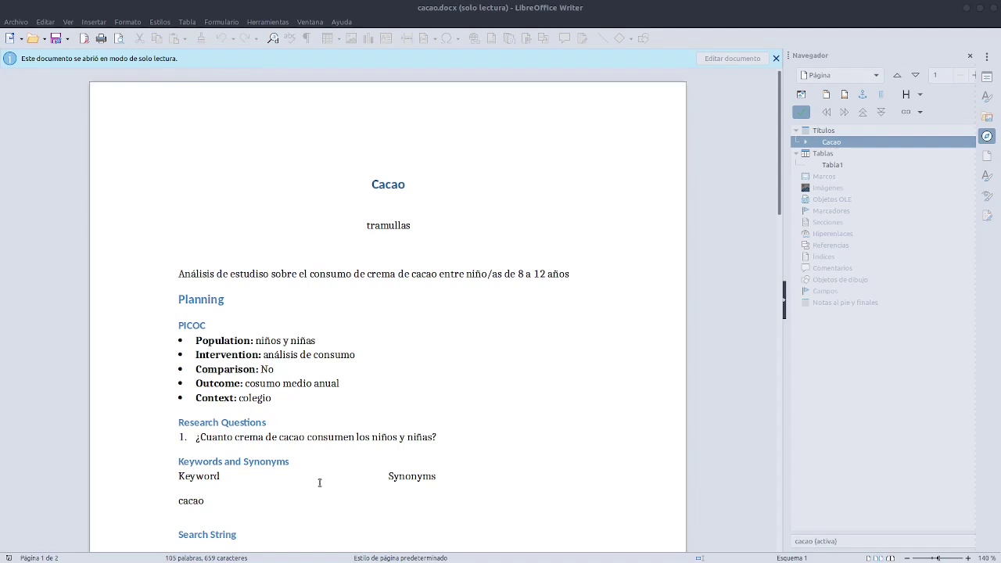
click(994, 10)
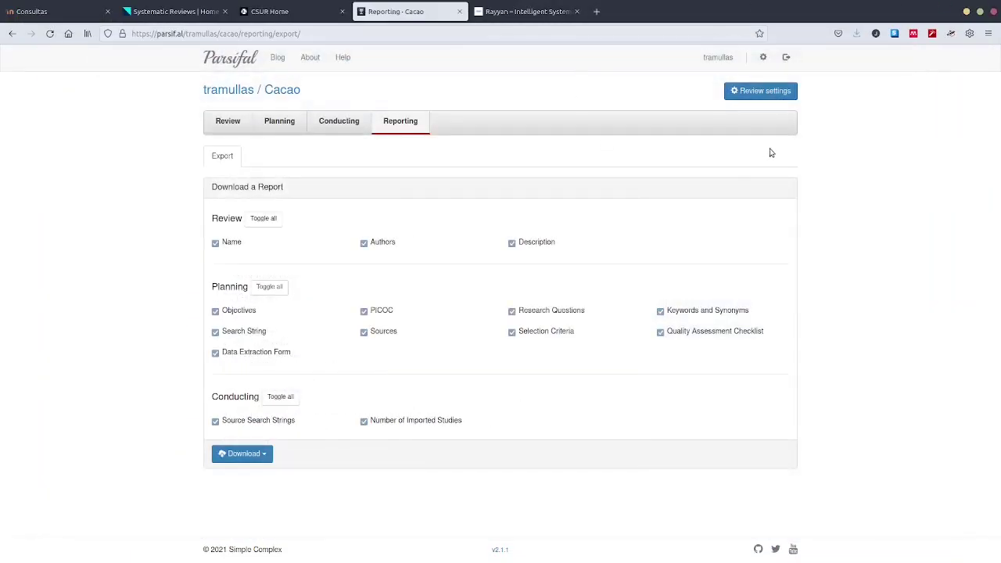
Look over the Cacao review's details, return to the profile's list of reviews and open the blank new review form
click(226, 122)
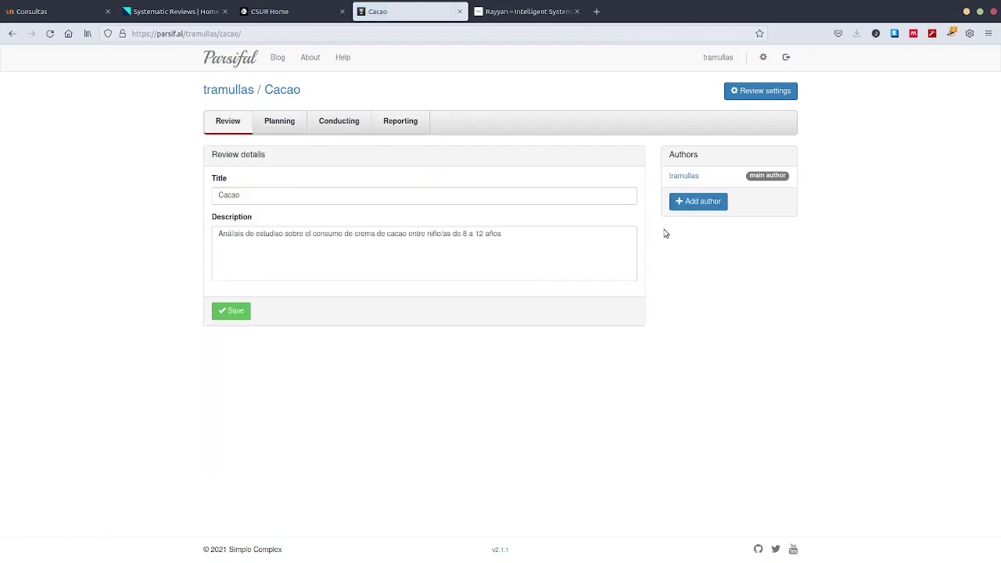
click(756, 93)
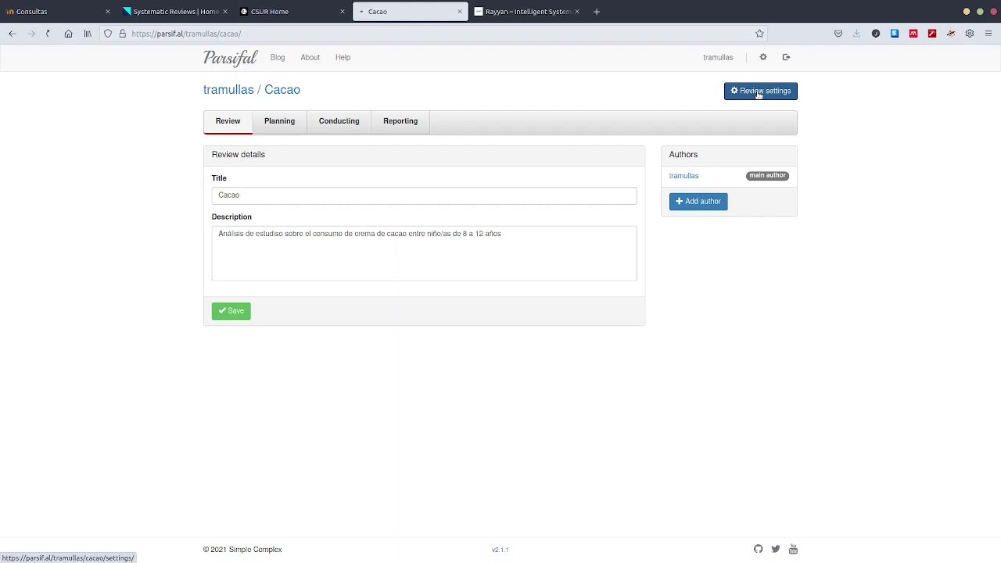
click(221, 92)
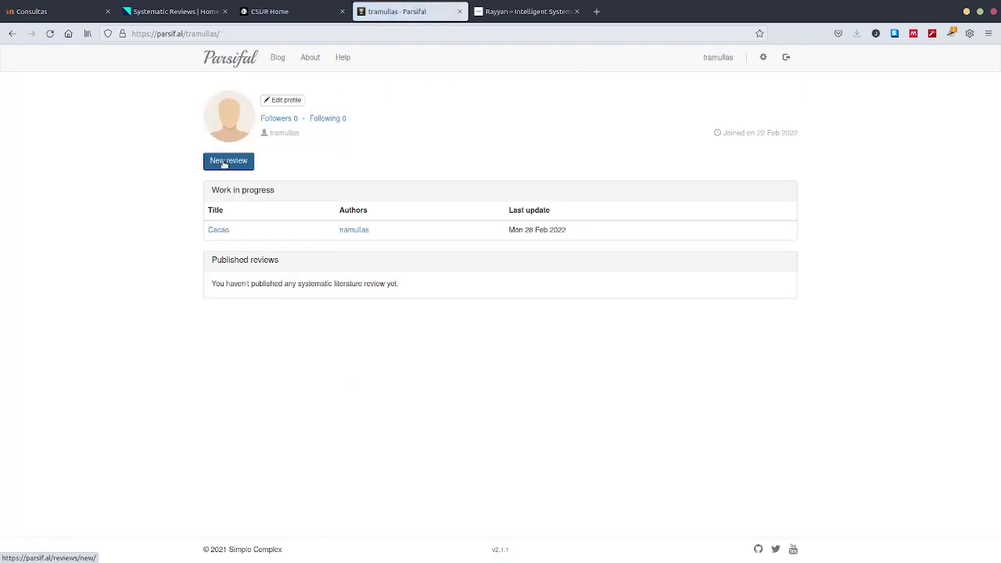
click(227, 161)
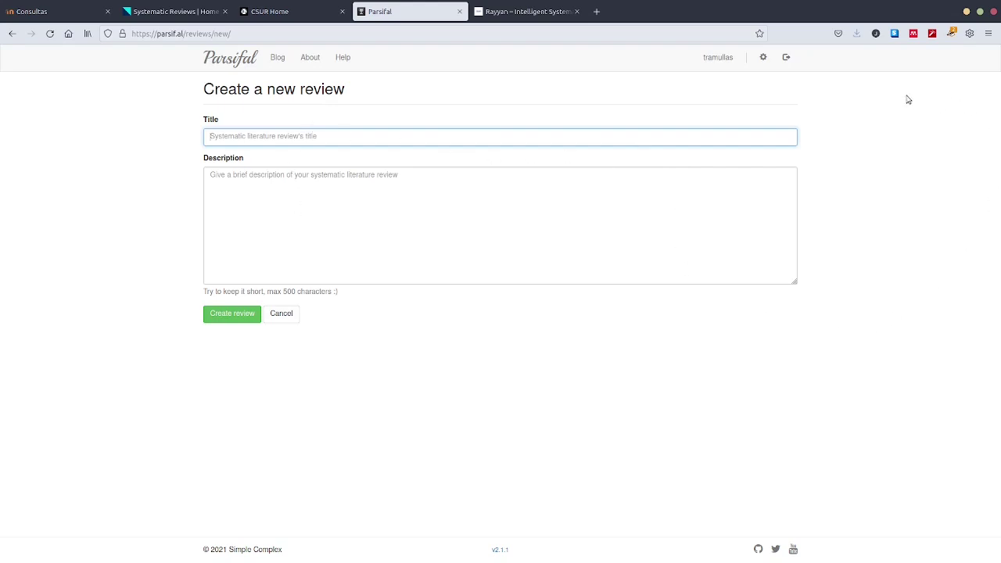
Log out of Parsifal and close its page
click(787, 57)
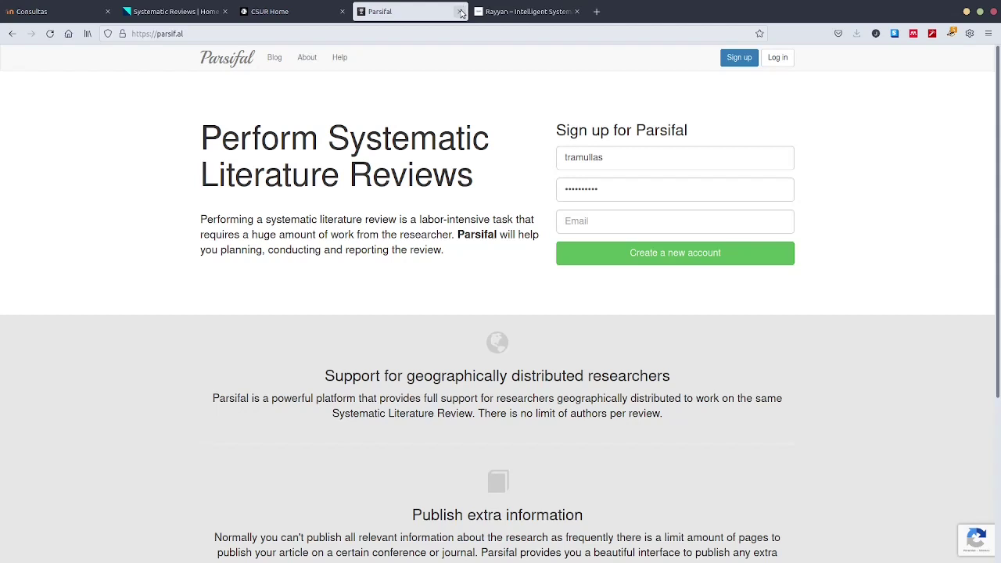
click(459, 11)
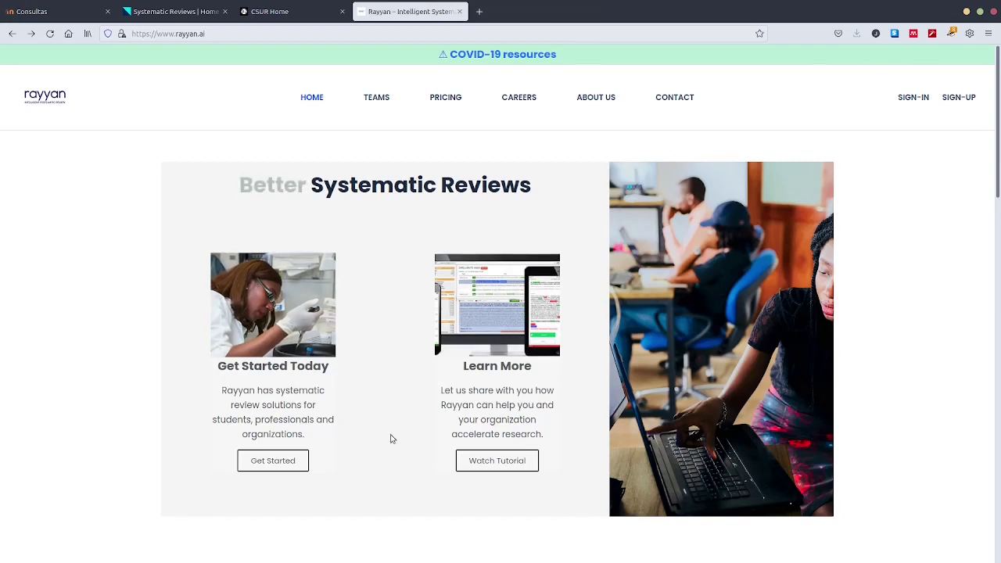
Look through the Rayyan home page, from its user groups and organization offering to the overview and PICO filter videos
scroll(392, 439, down, 5)
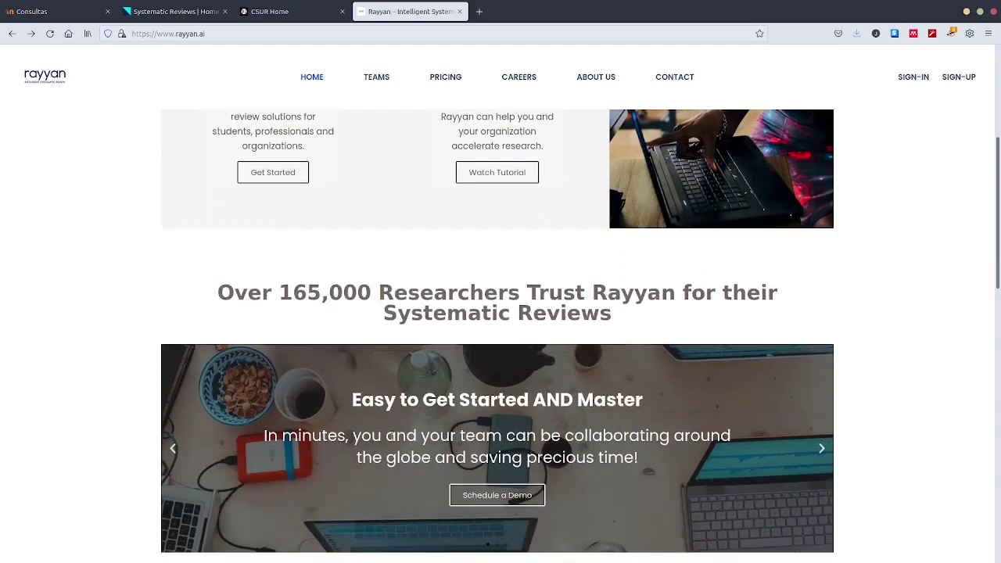
scroll(392, 439, down, 7)
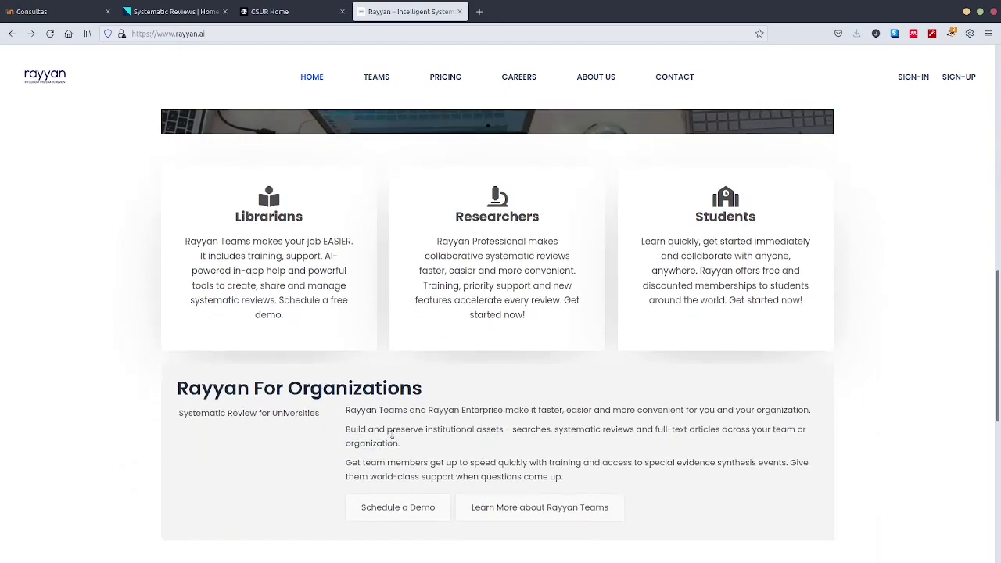
scroll(392, 439, down, 4)
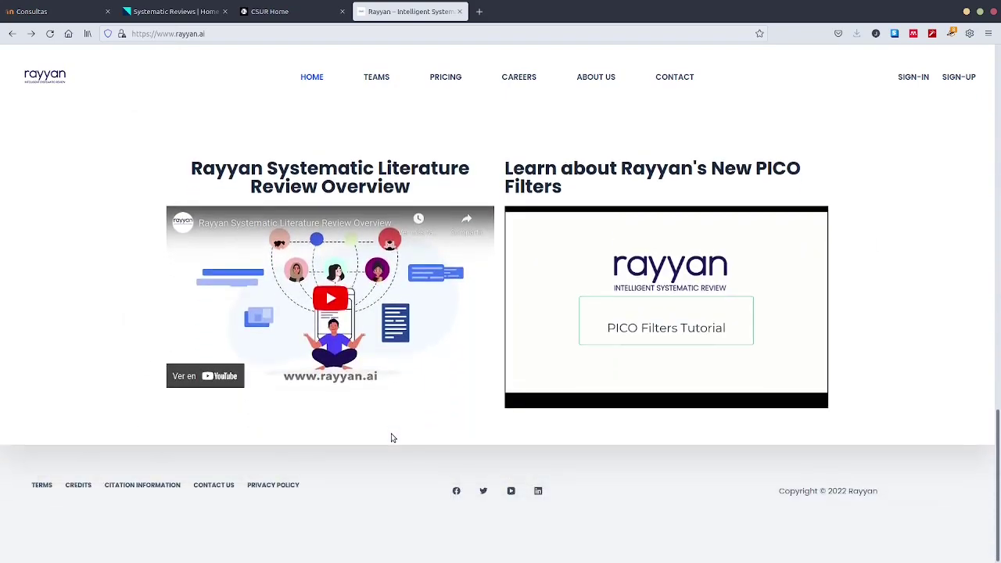
scroll(423, 438, up, 8)
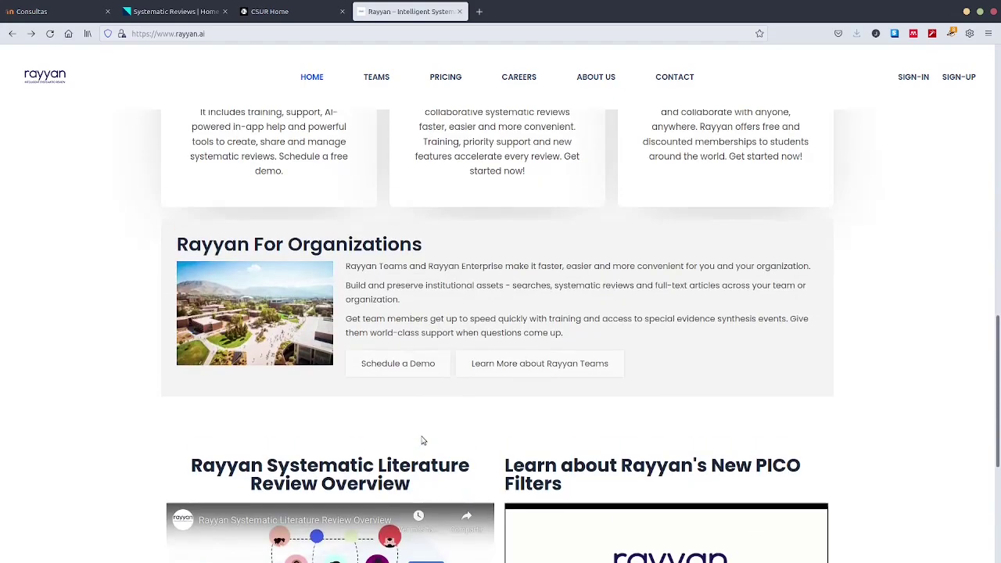
scroll(422, 439, up, 6)
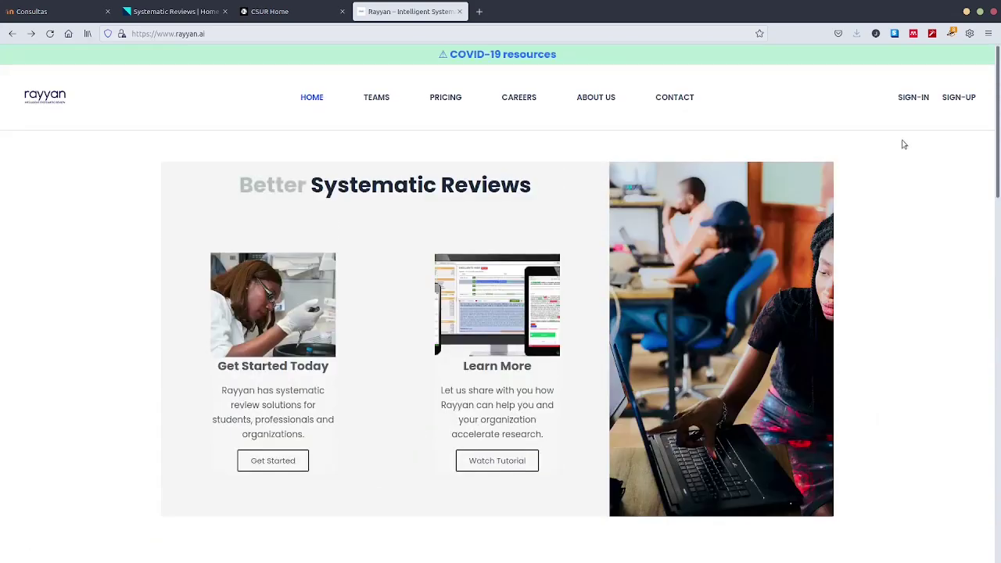
Enter the Rayyan account's review area and start a new review titled "cacao"
click(916, 97)
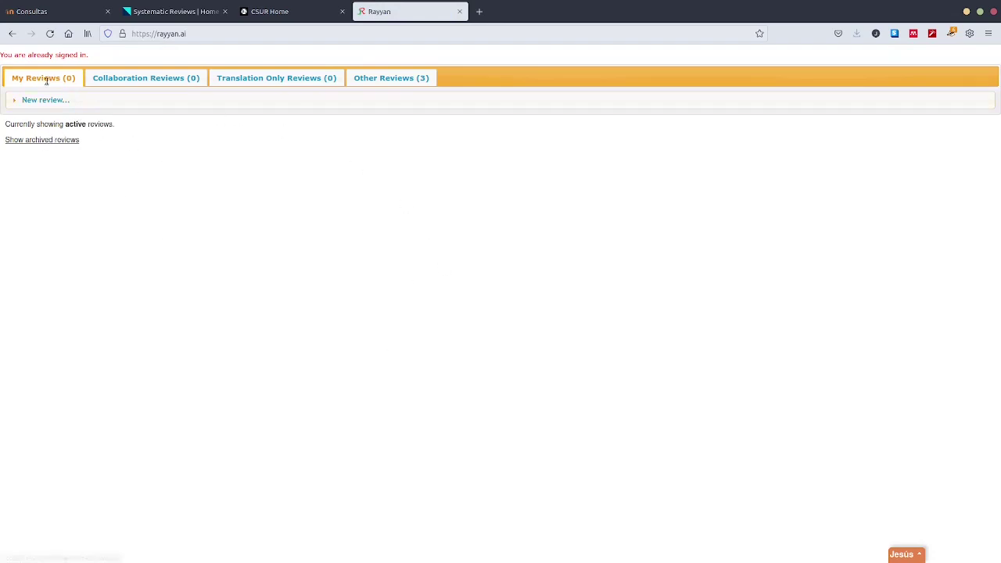
click(41, 100)
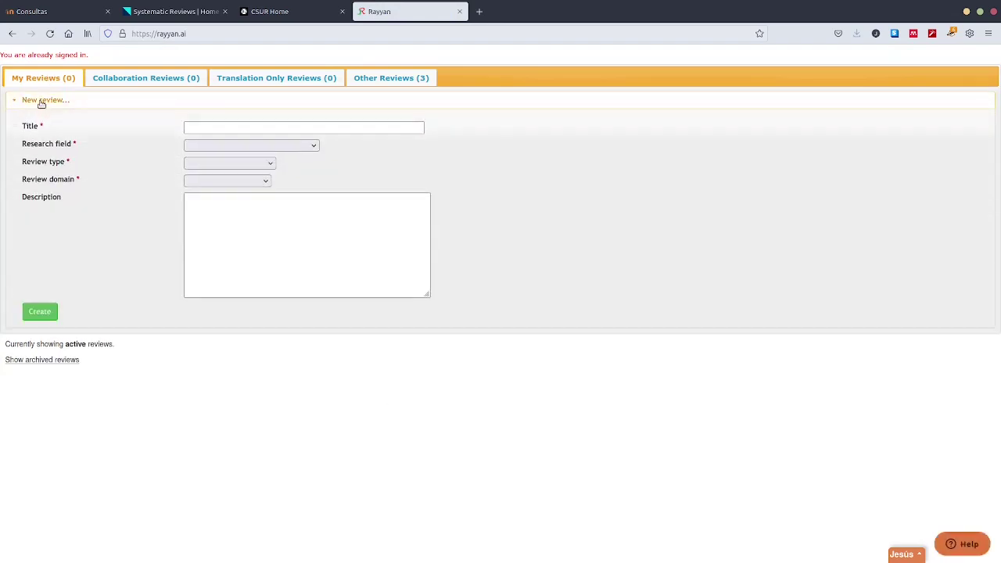
click(289, 149)
click(280, 126)
text(caca)
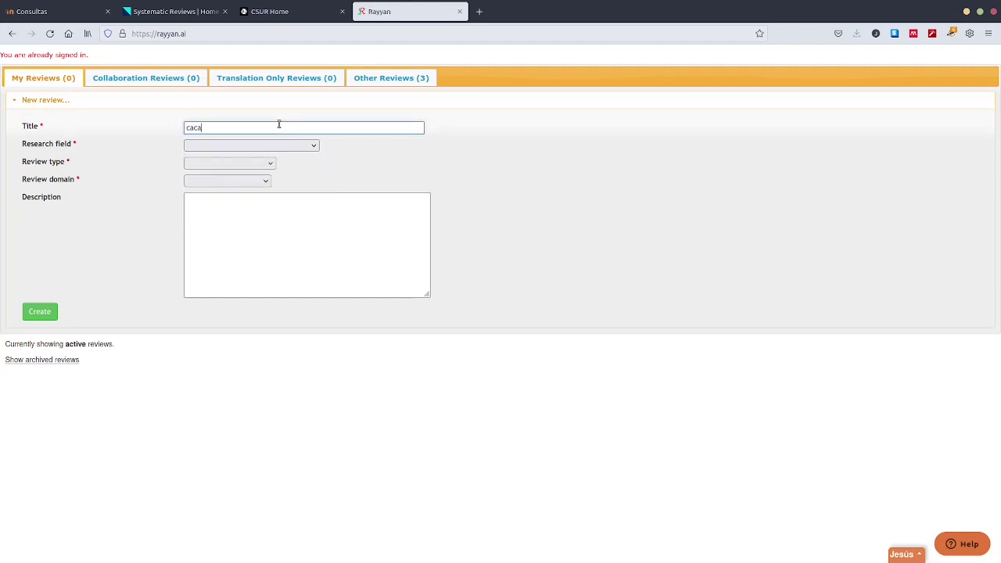
text(o)
Set the research field to Social science and social pathology, the review type to Scoping review and the domain to Social sciences
click(309, 146)
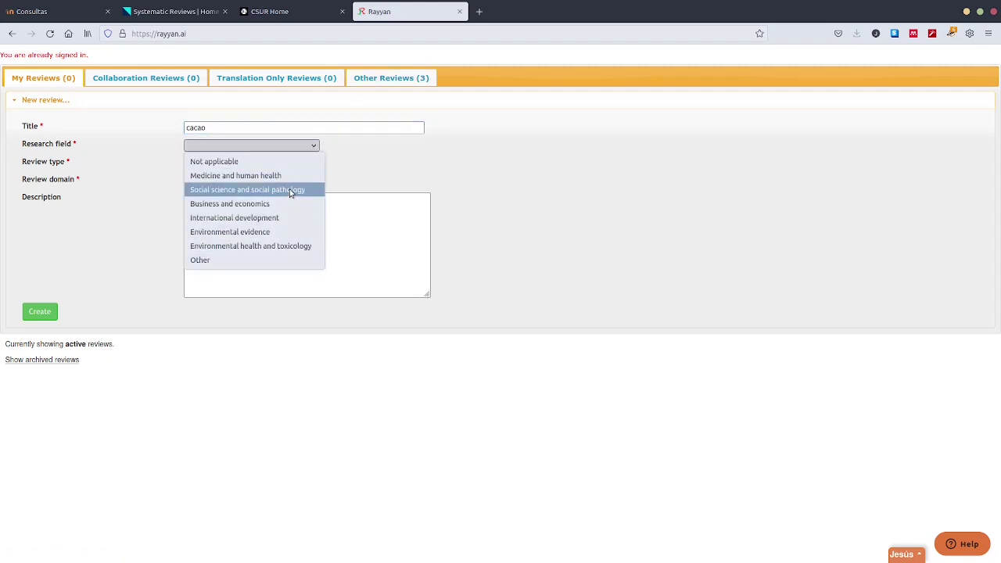
click(290, 190)
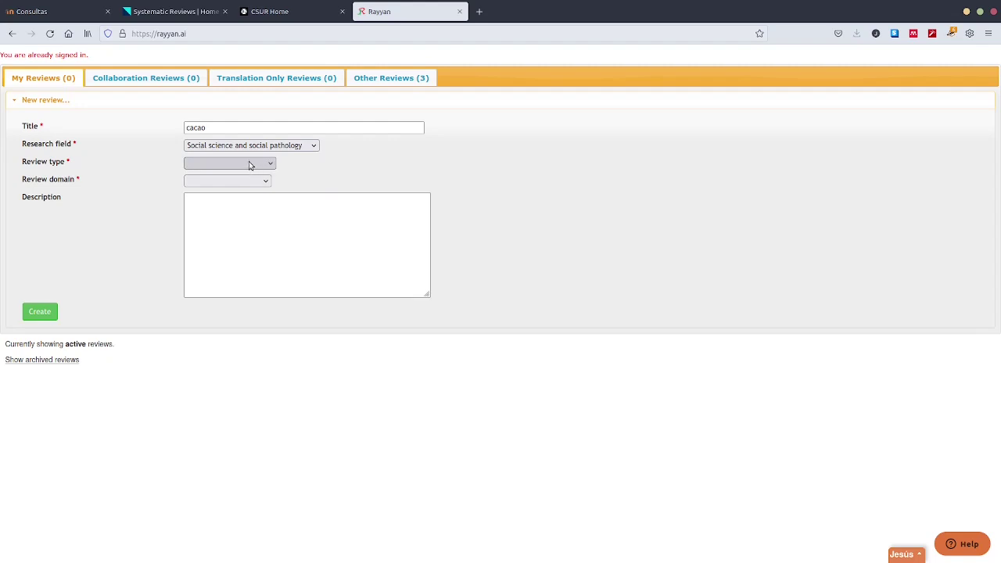
click(249, 164)
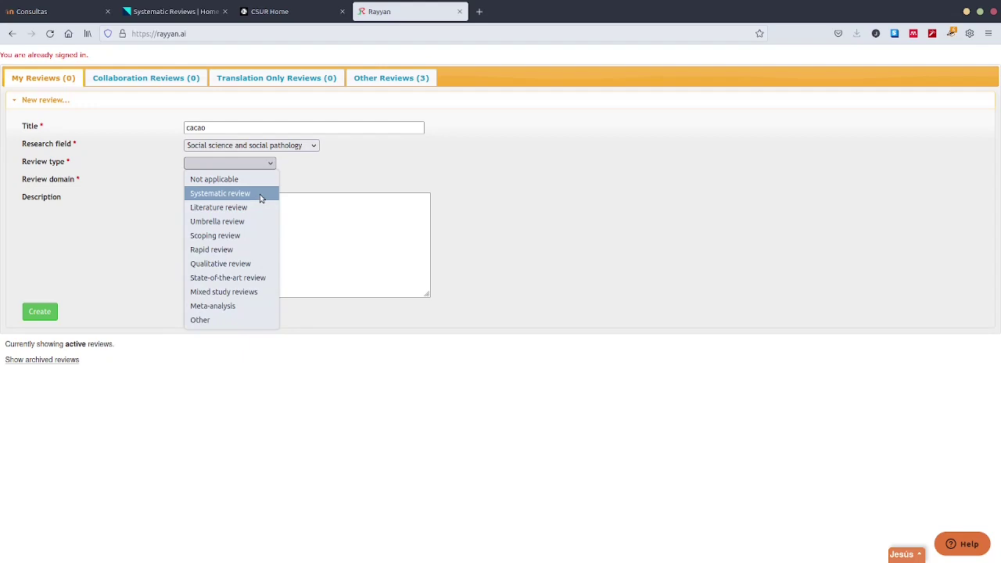
click(235, 236)
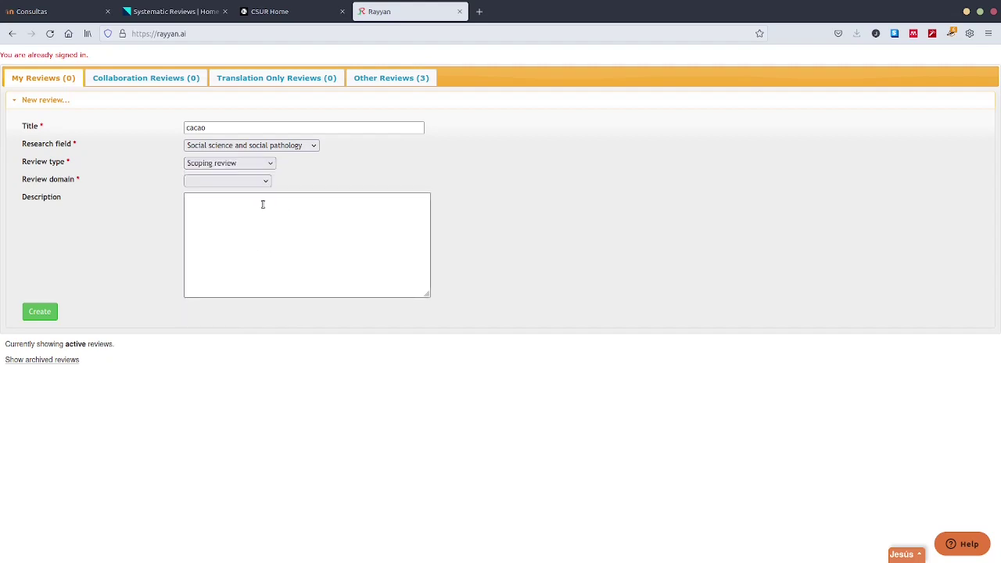
click(260, 181)
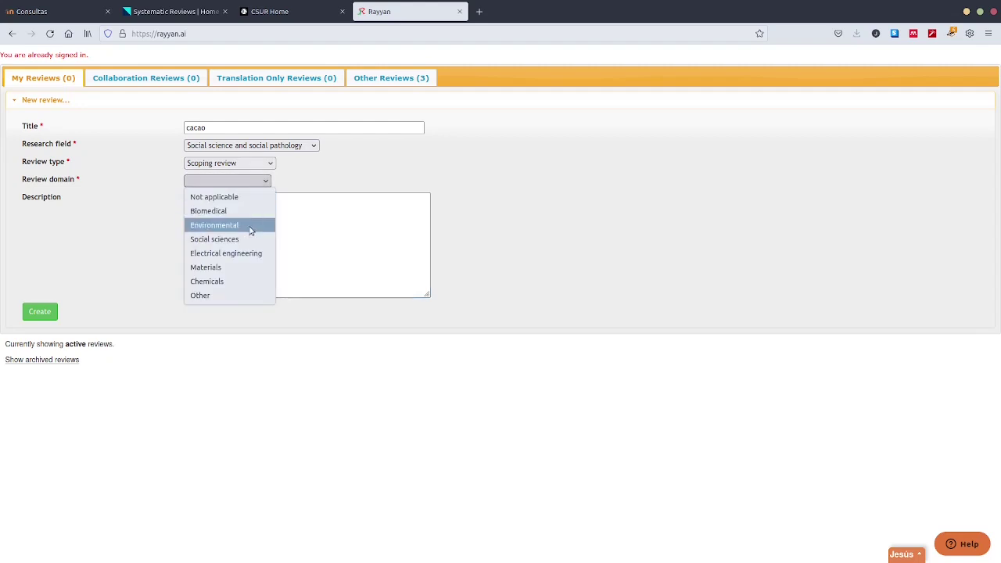
click(246, 238)
Enter "mtymtkmtumeytumeyum" as the review's description and create the review
click(264, 213)
key(alt+v)
key(t)
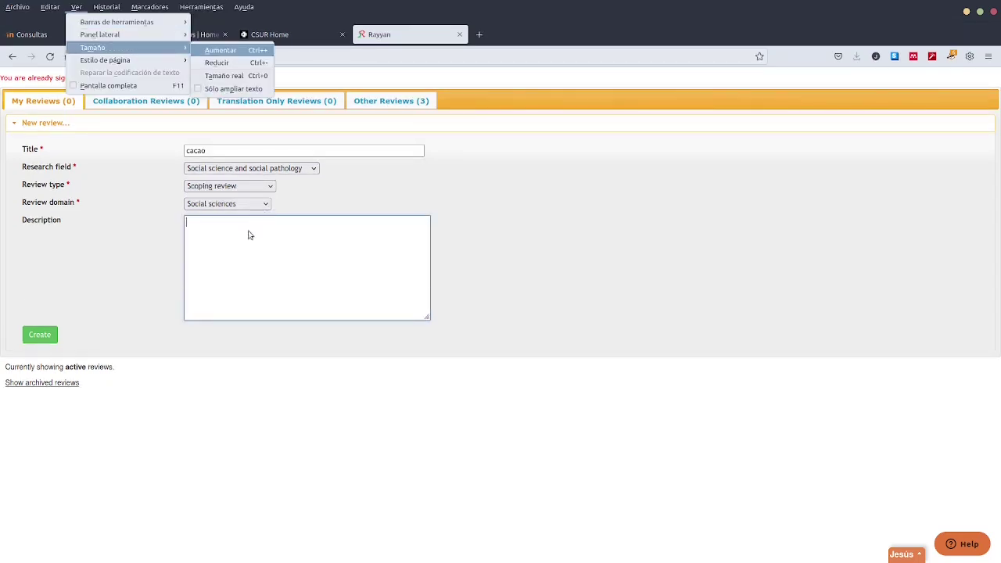
click(240, 245)
text(mtymtkmtumeytumeyum)
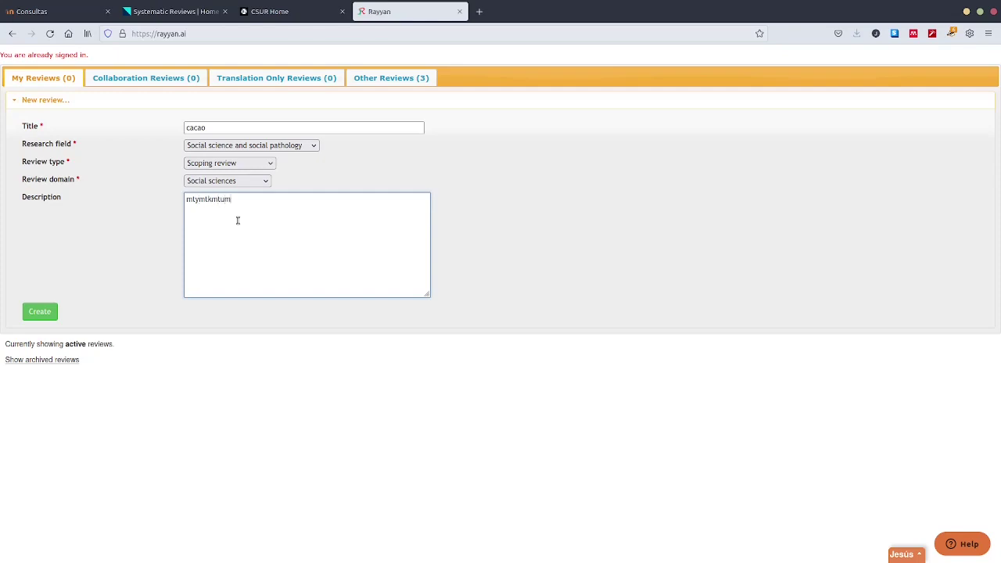
click(41, 312)
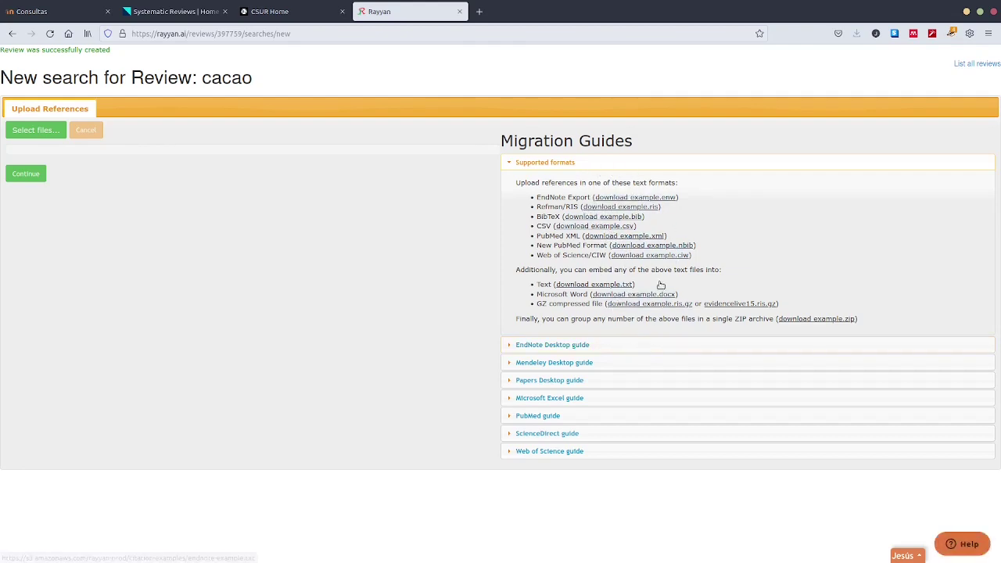
Upload scopus.bib from the Descargas folder as references for the cacao review and continue to its article list
click(34, 131)
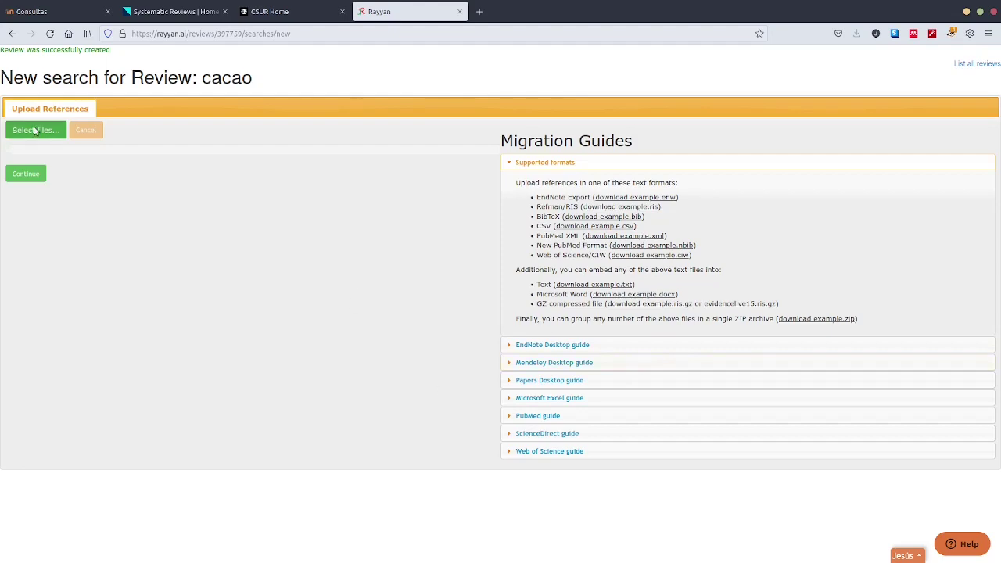
scroll(404, 293, down, 3)
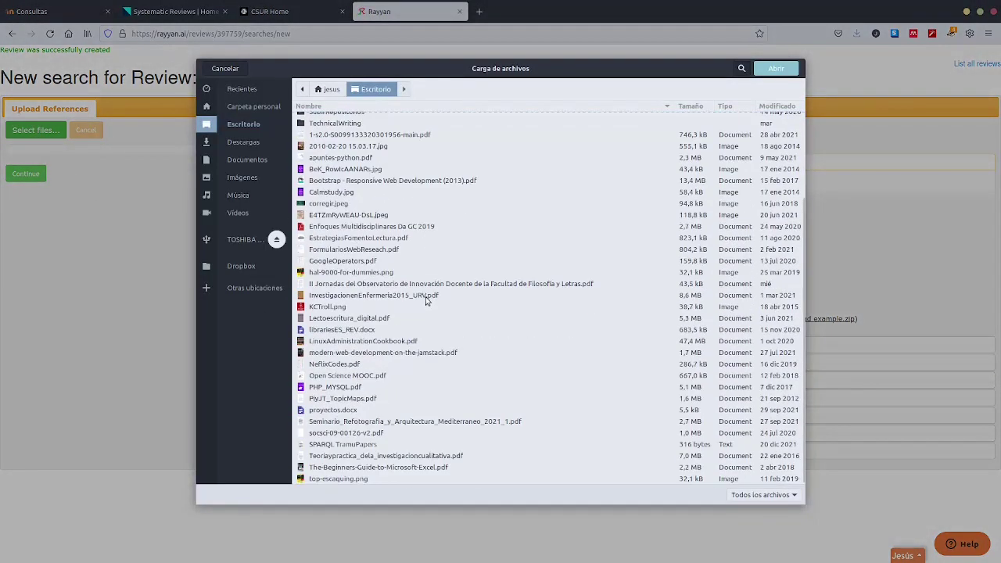
click(244, 142)
scroll(470, 383, down, 10)
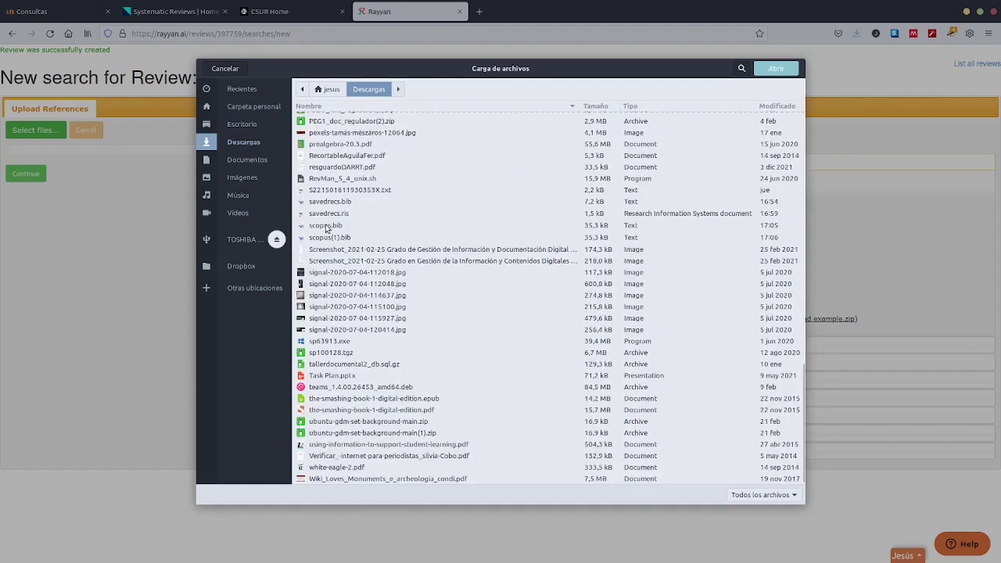
double_click(327, 227)
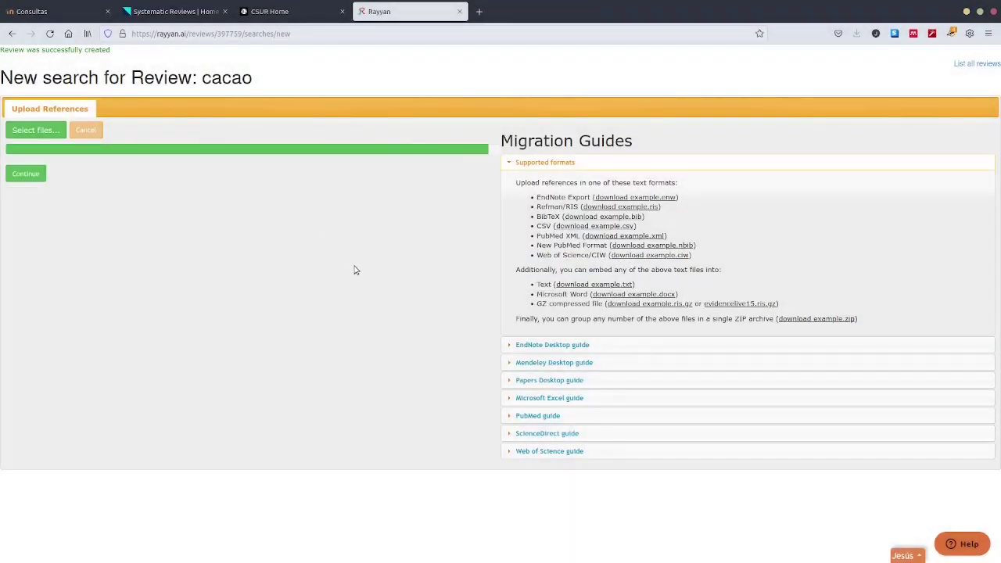
click(24, 188)
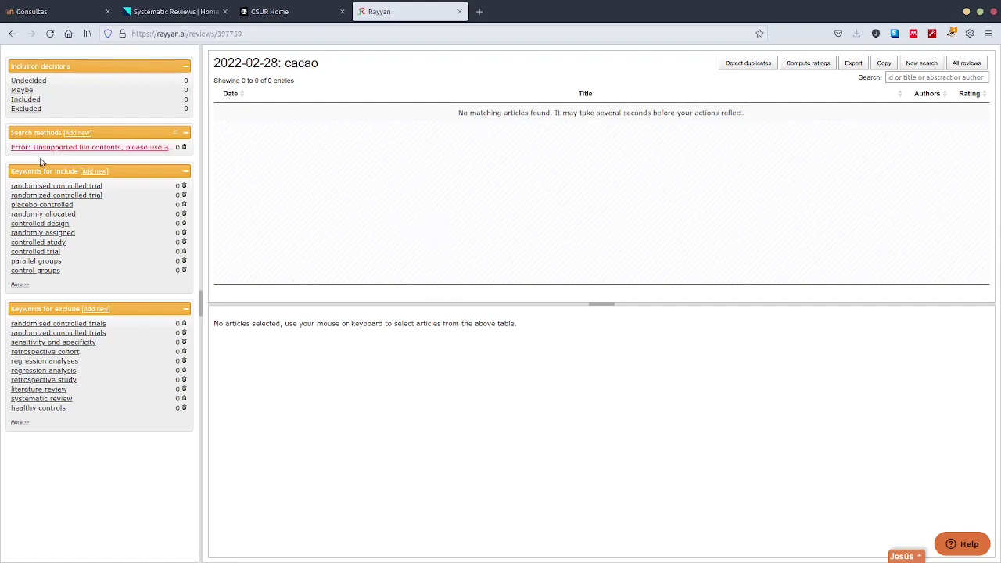
Inspect the failed reference import by filtering the cacao review's articles by its search method entry, and clear that filter
click(73, 149)
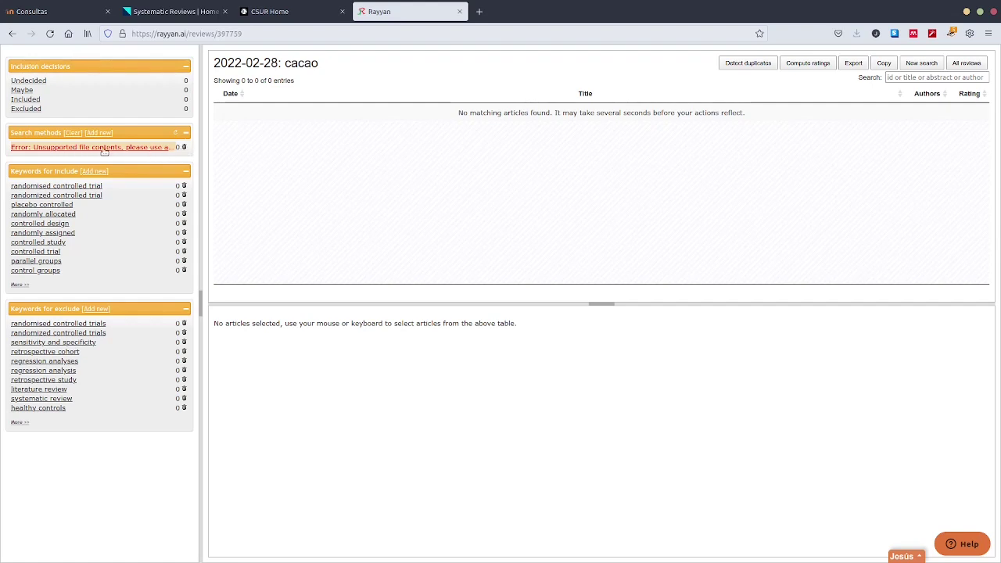
click(104, 148)
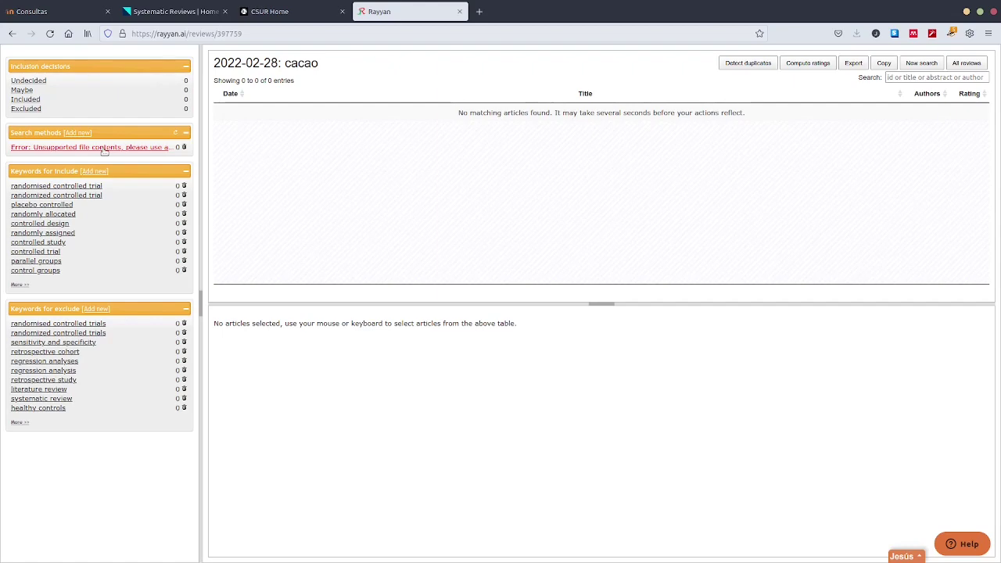
Return to the cacao review's reference upload page, try to select another reference file, and continue to the article list
click(12, 34)
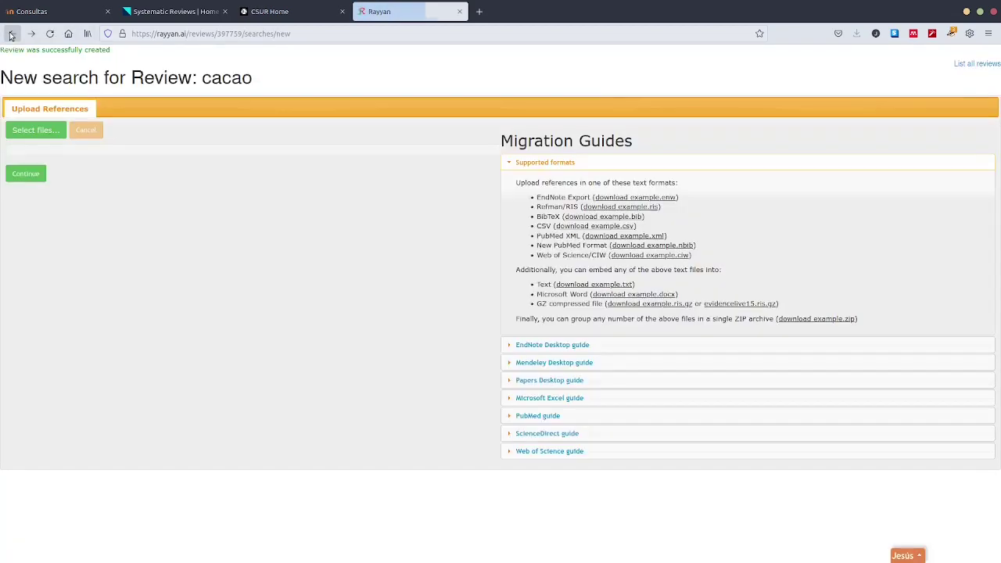
click(37, 130)
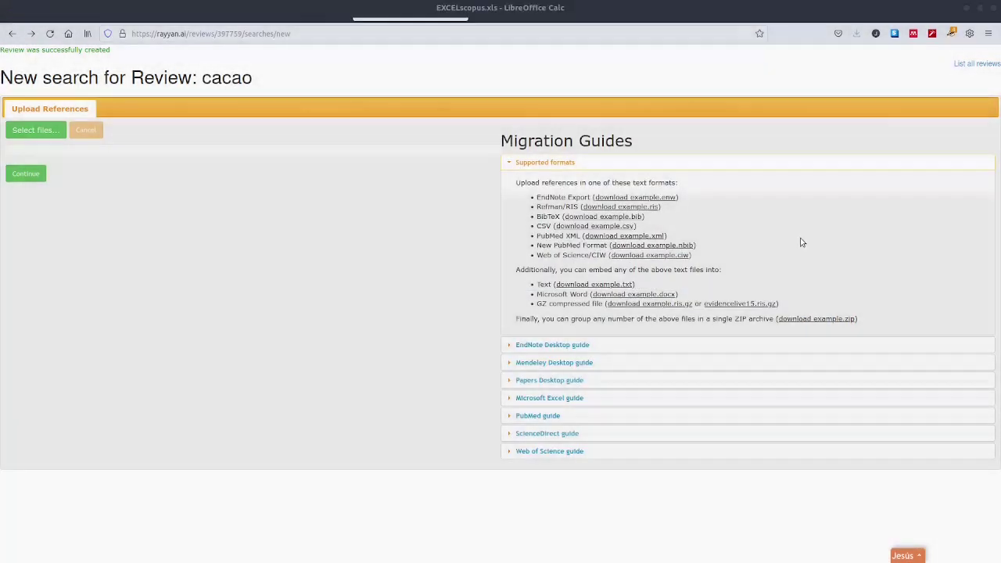
click(226, 69)
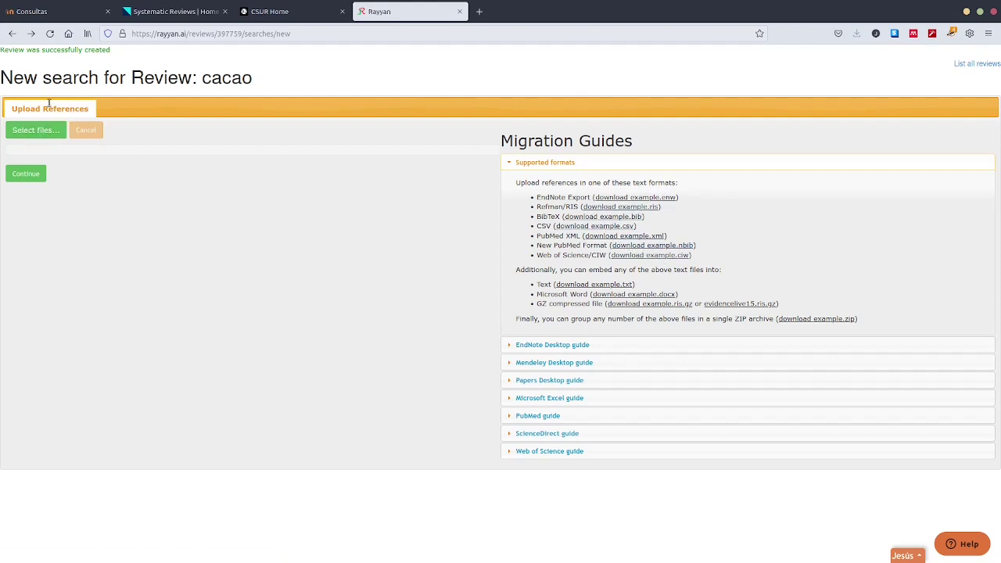
click(27, 173)
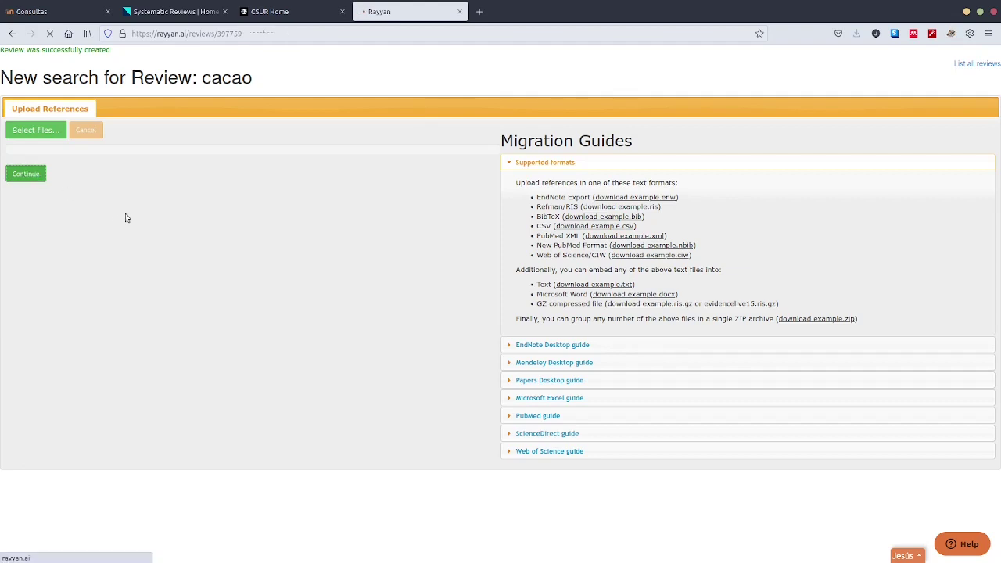